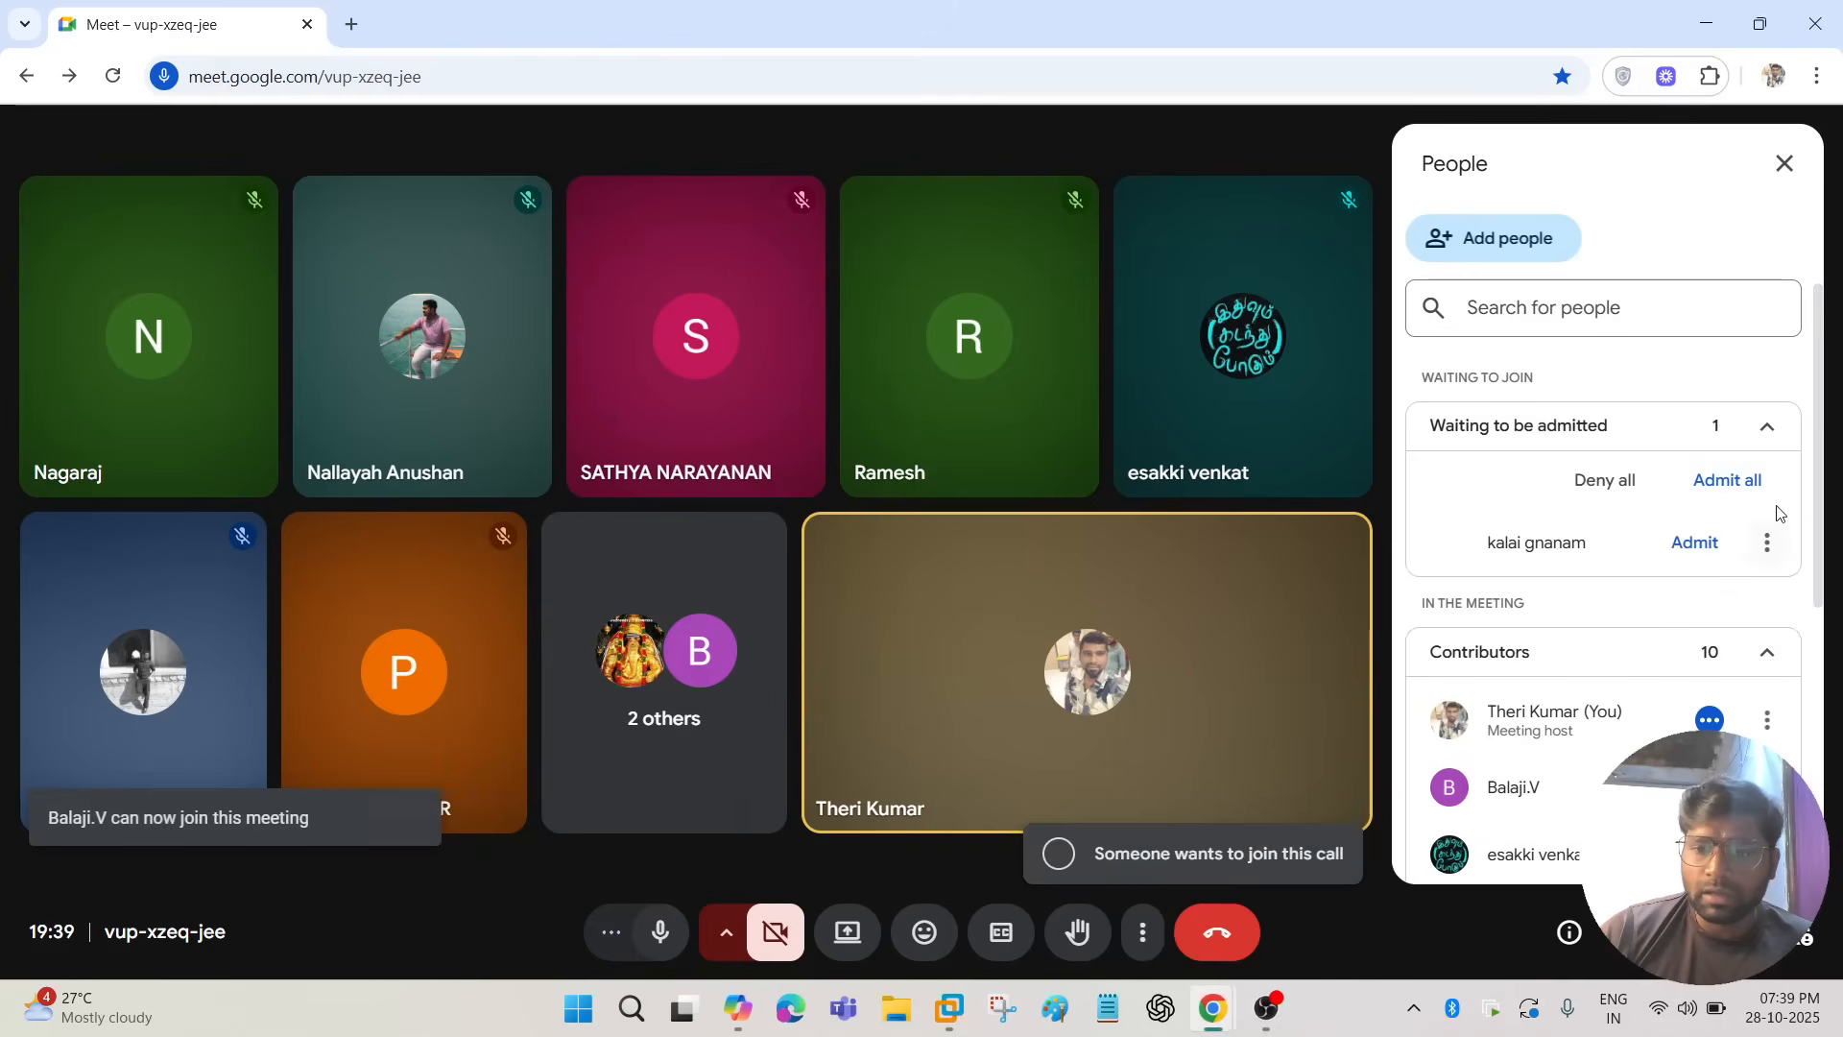
# Admit the waiting participant to the Google Meet call and minimize the meeting window.
pyautogui.click(1712, 556)
pyautogui.click(1705, 24)
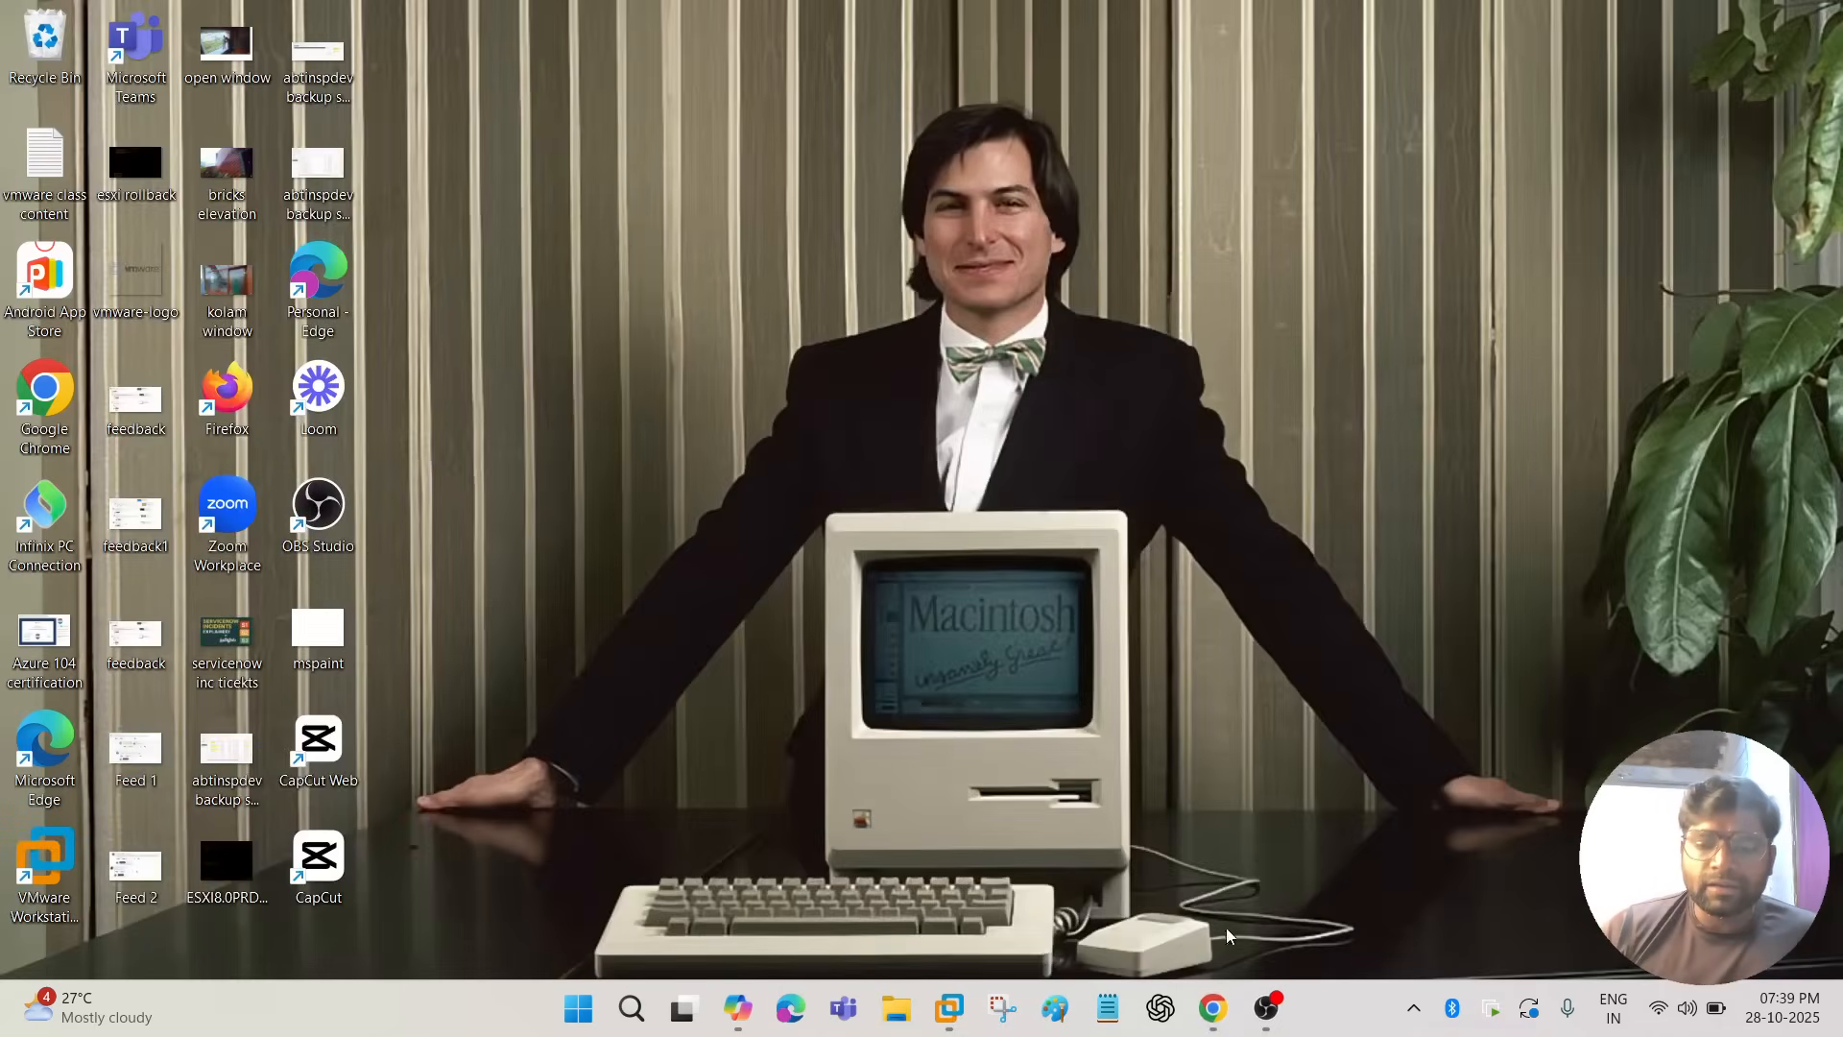
pyautogui.moveTo(1231, 1013)
pyautogui.click(1273, 931)
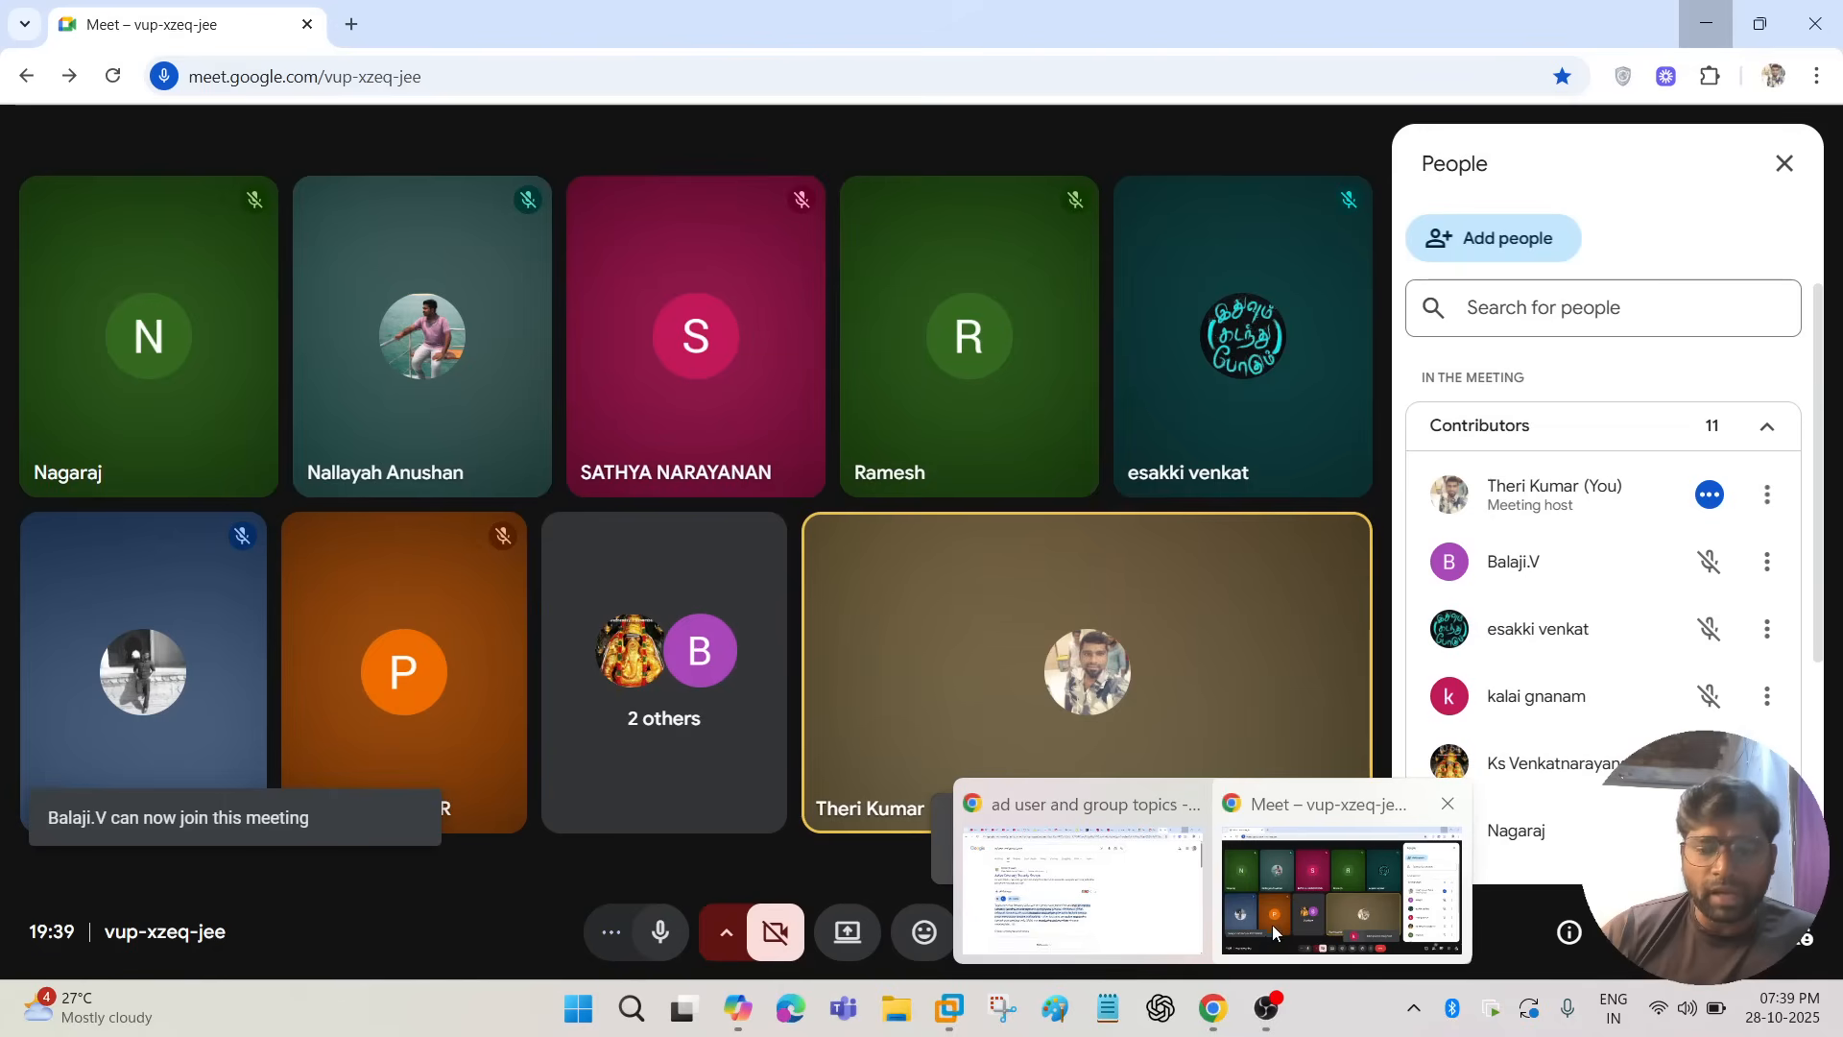
pyautogui.click(1277, 920)
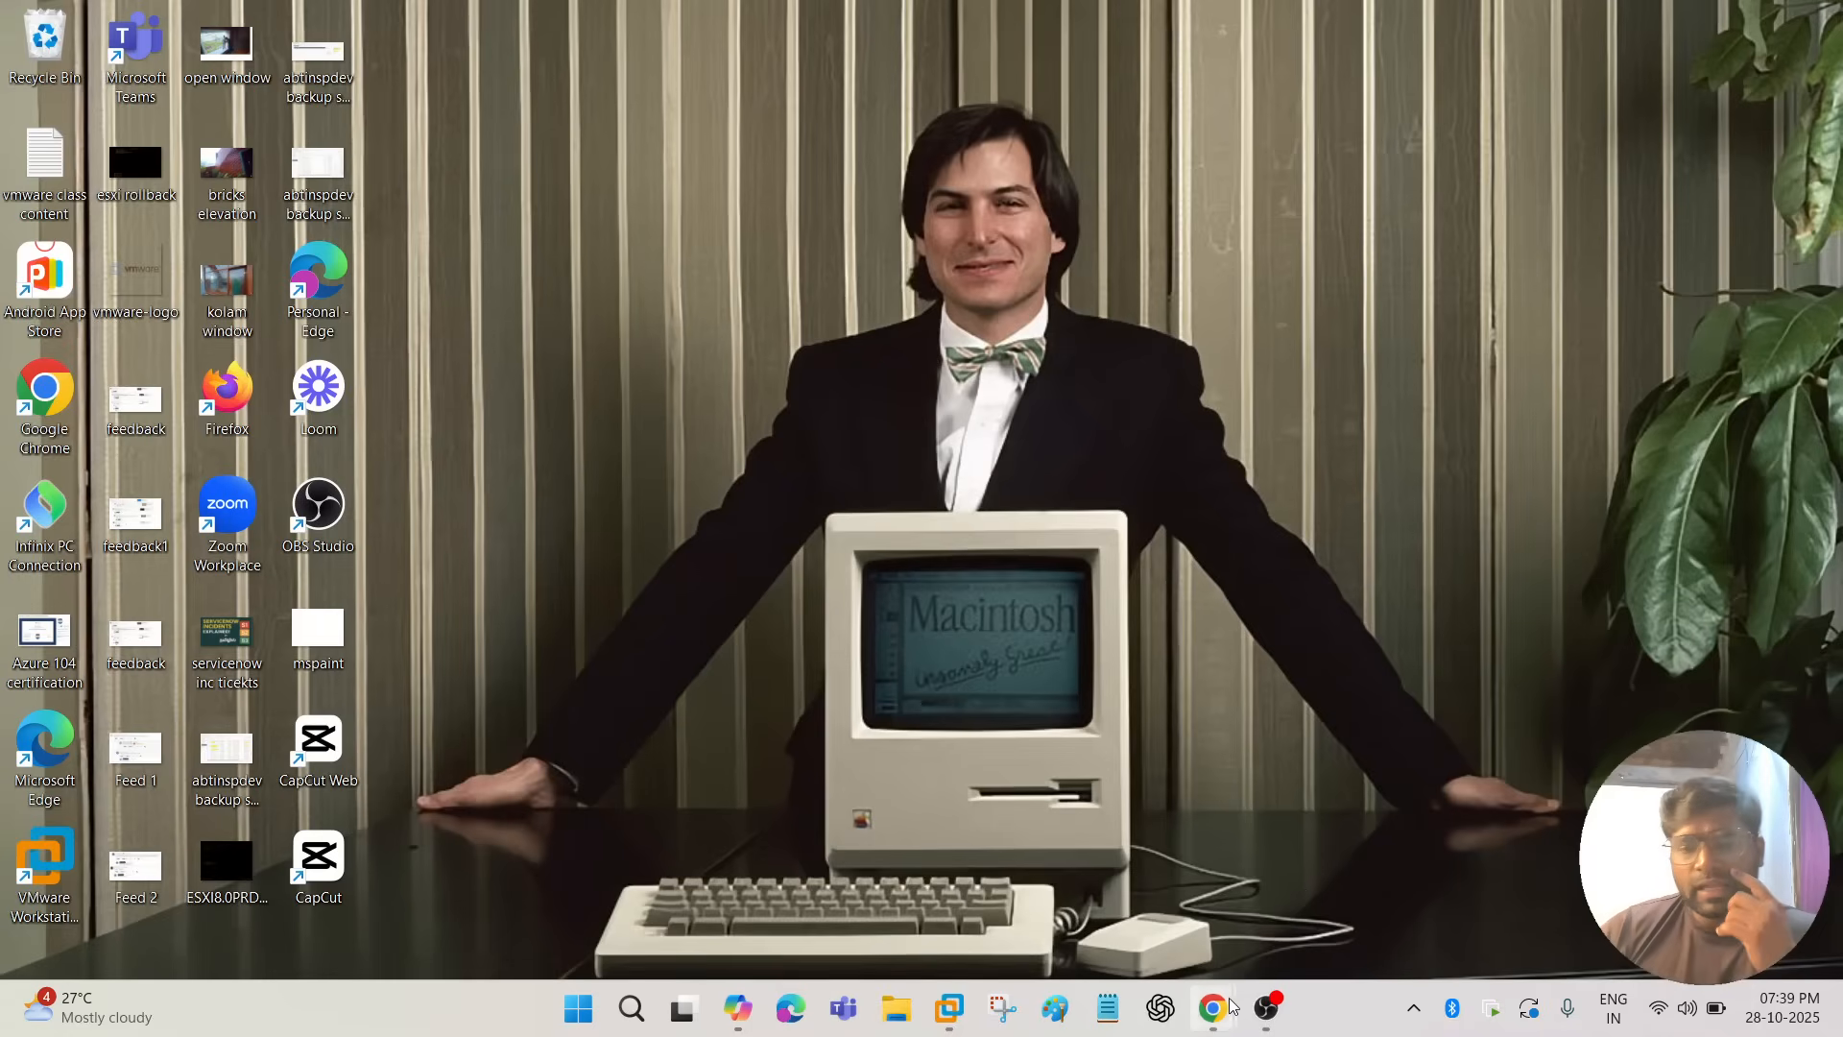
# Switch to the Server 2022 DC virtual machine in VMware Workstation.
pyautogui.moveTo(950, 1009)
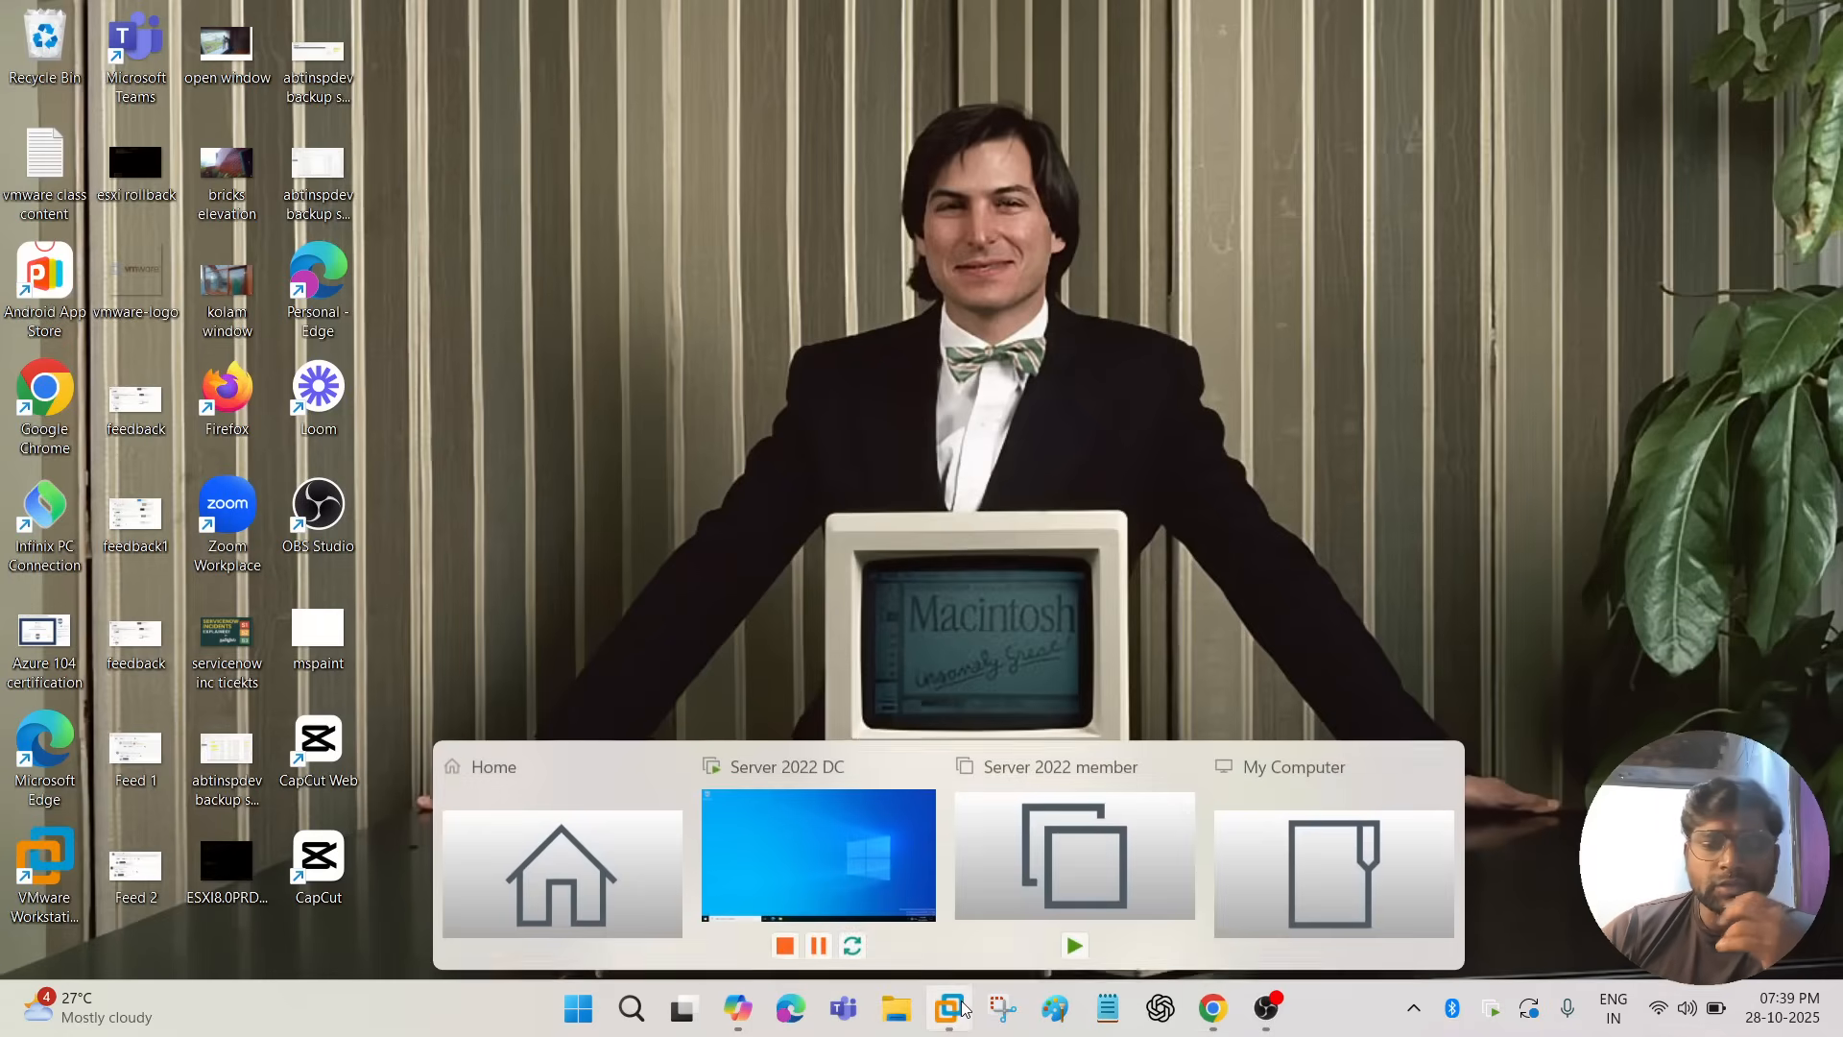
pyautogui.click(875, 846)
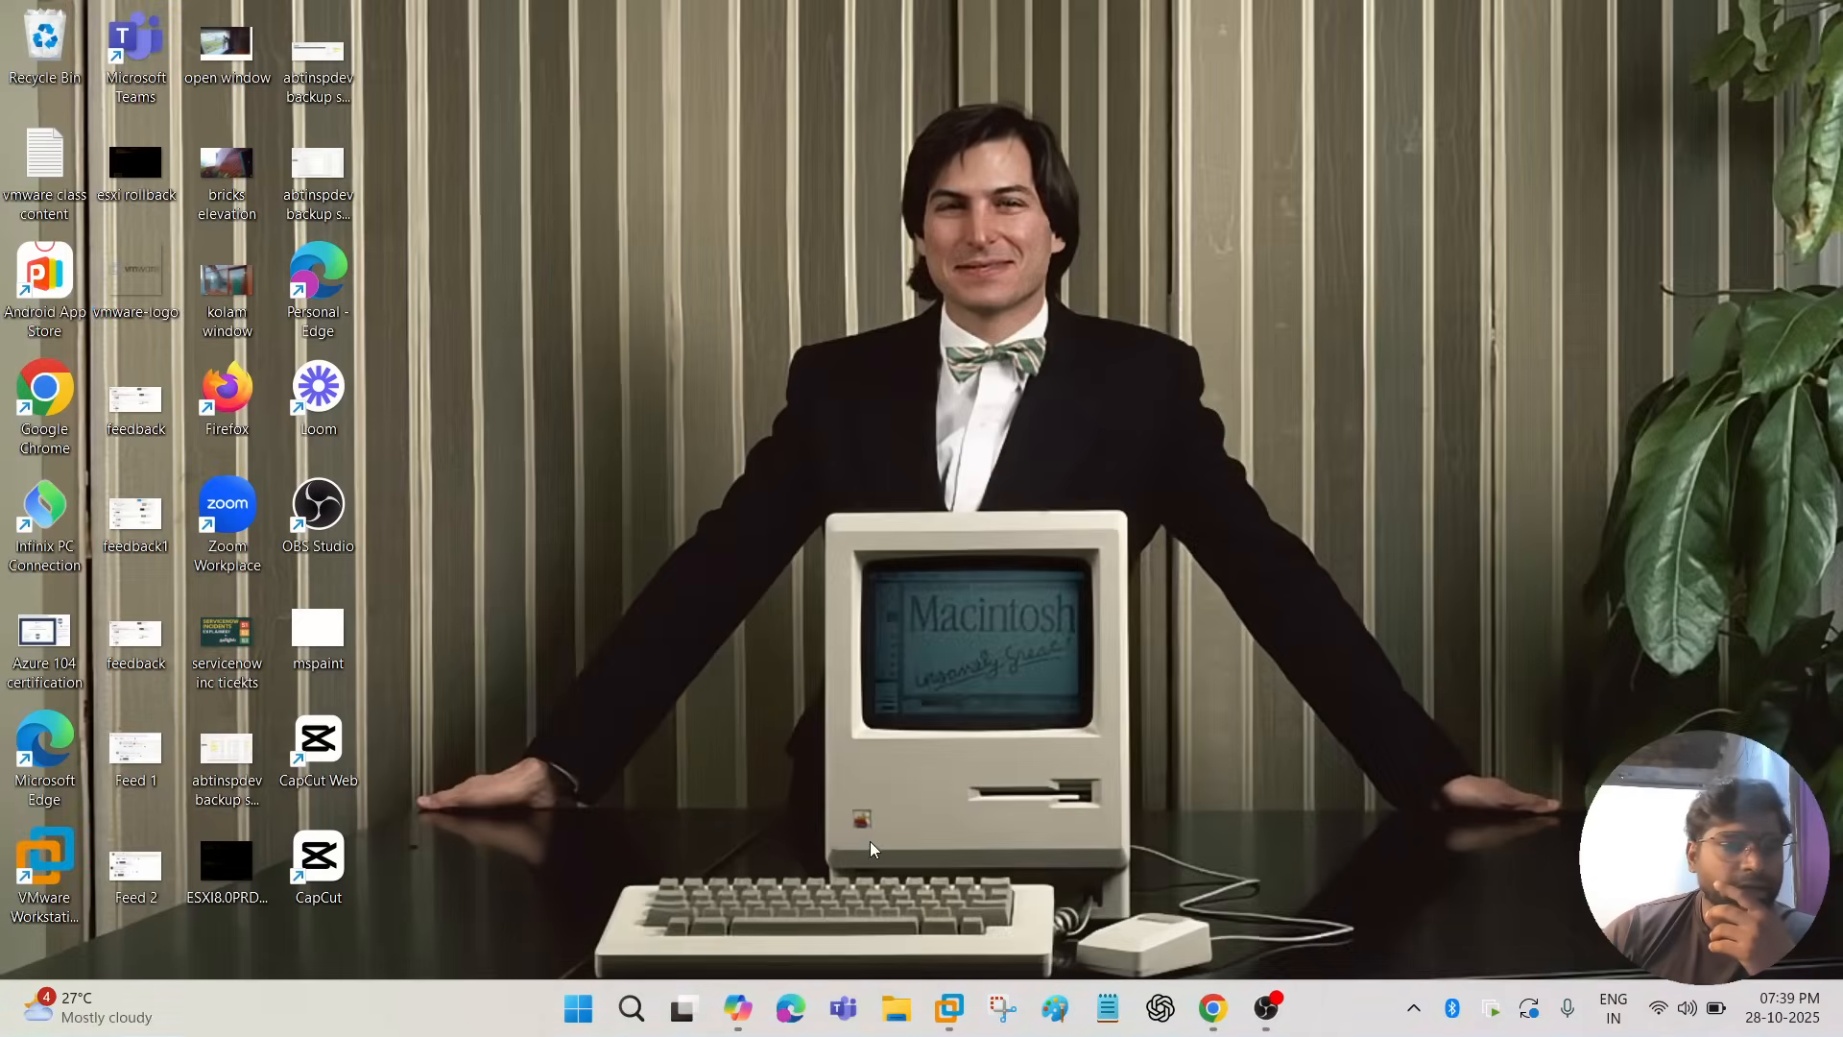
pyautogui.click(953, 1009)
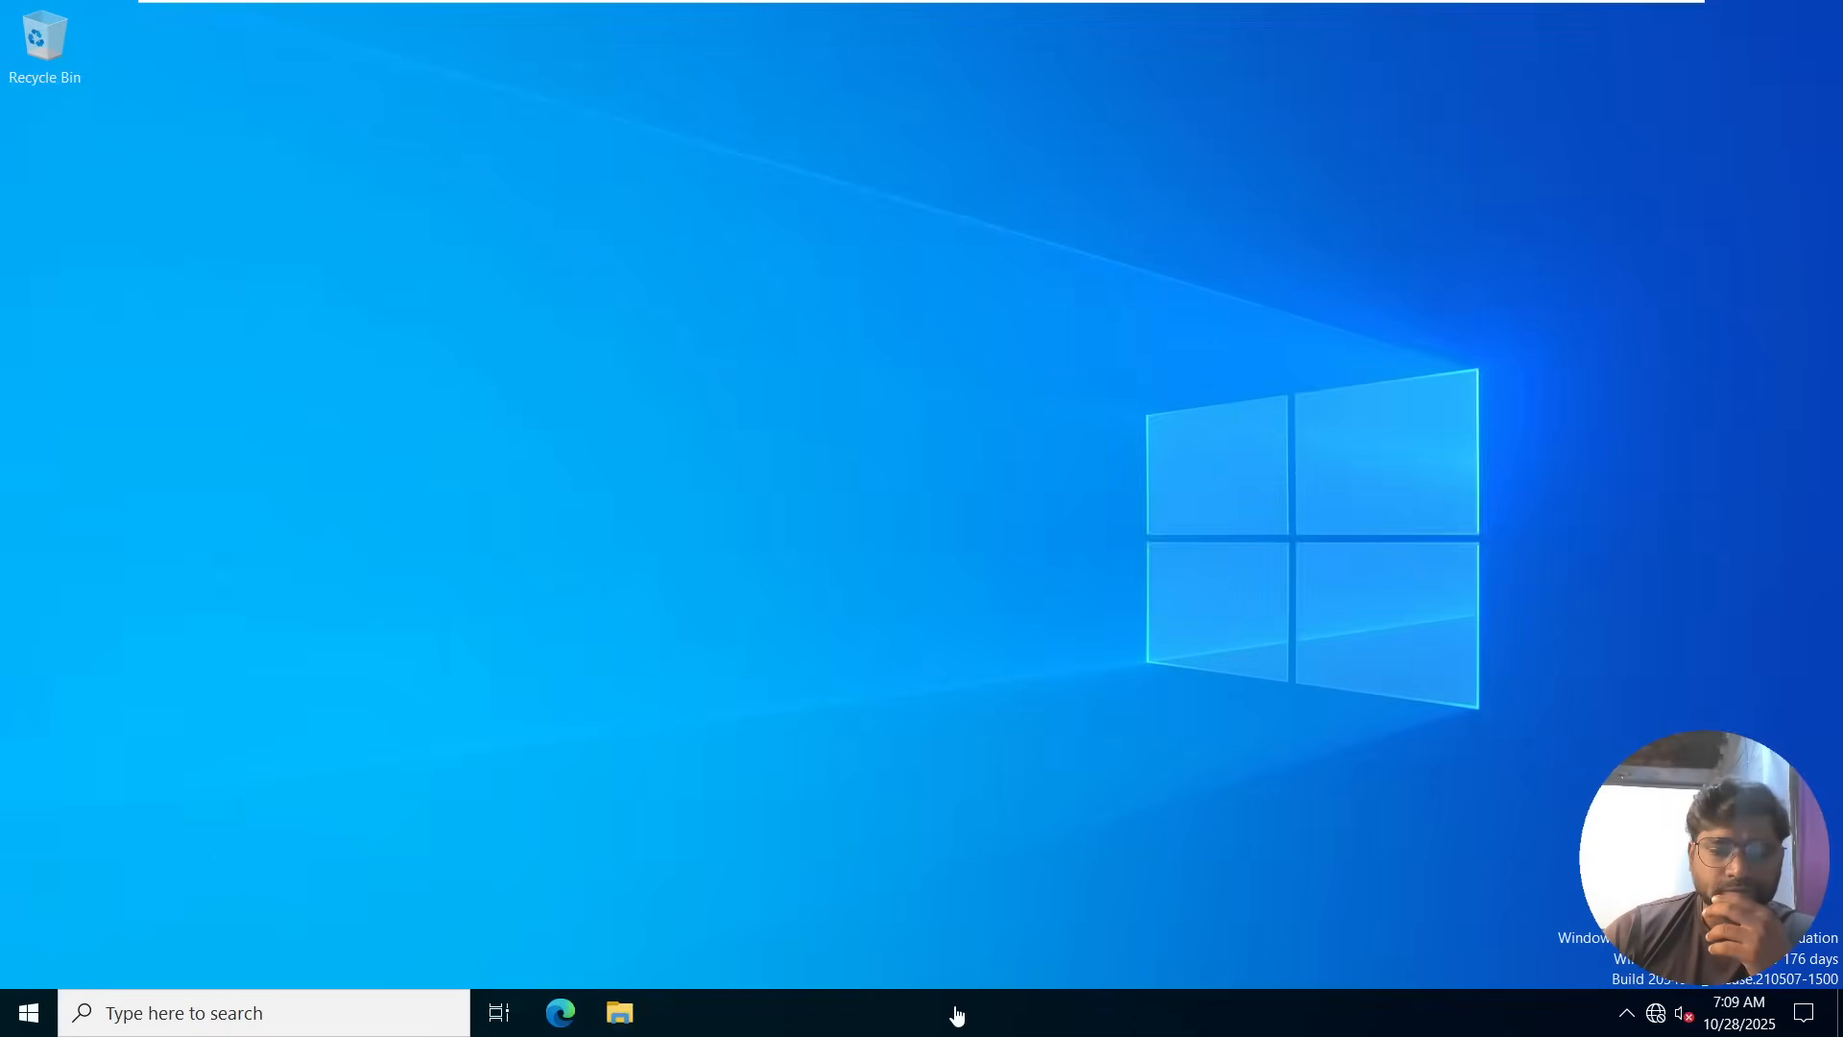
# Launch Paint on the server with the Run command mspaint and maximize its window.
pyautogui.rightClick(34, 1014)
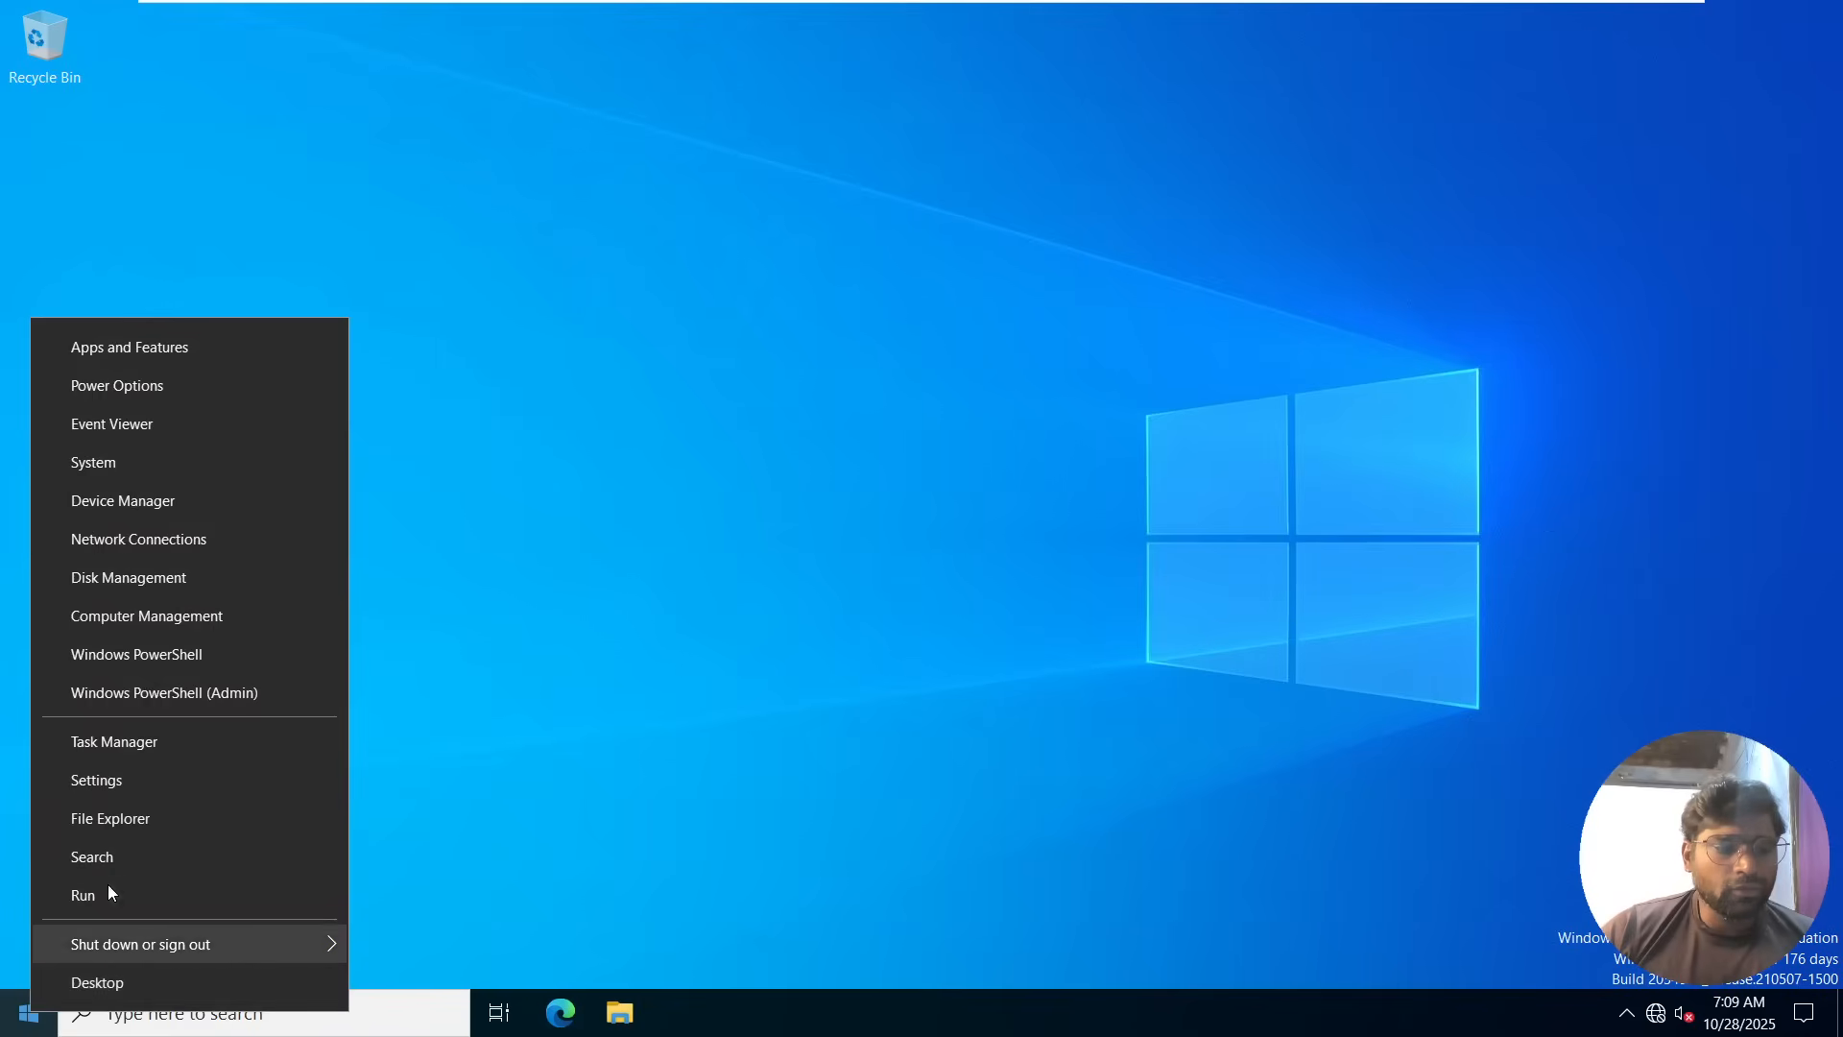
pyautogui.click(108, 888)
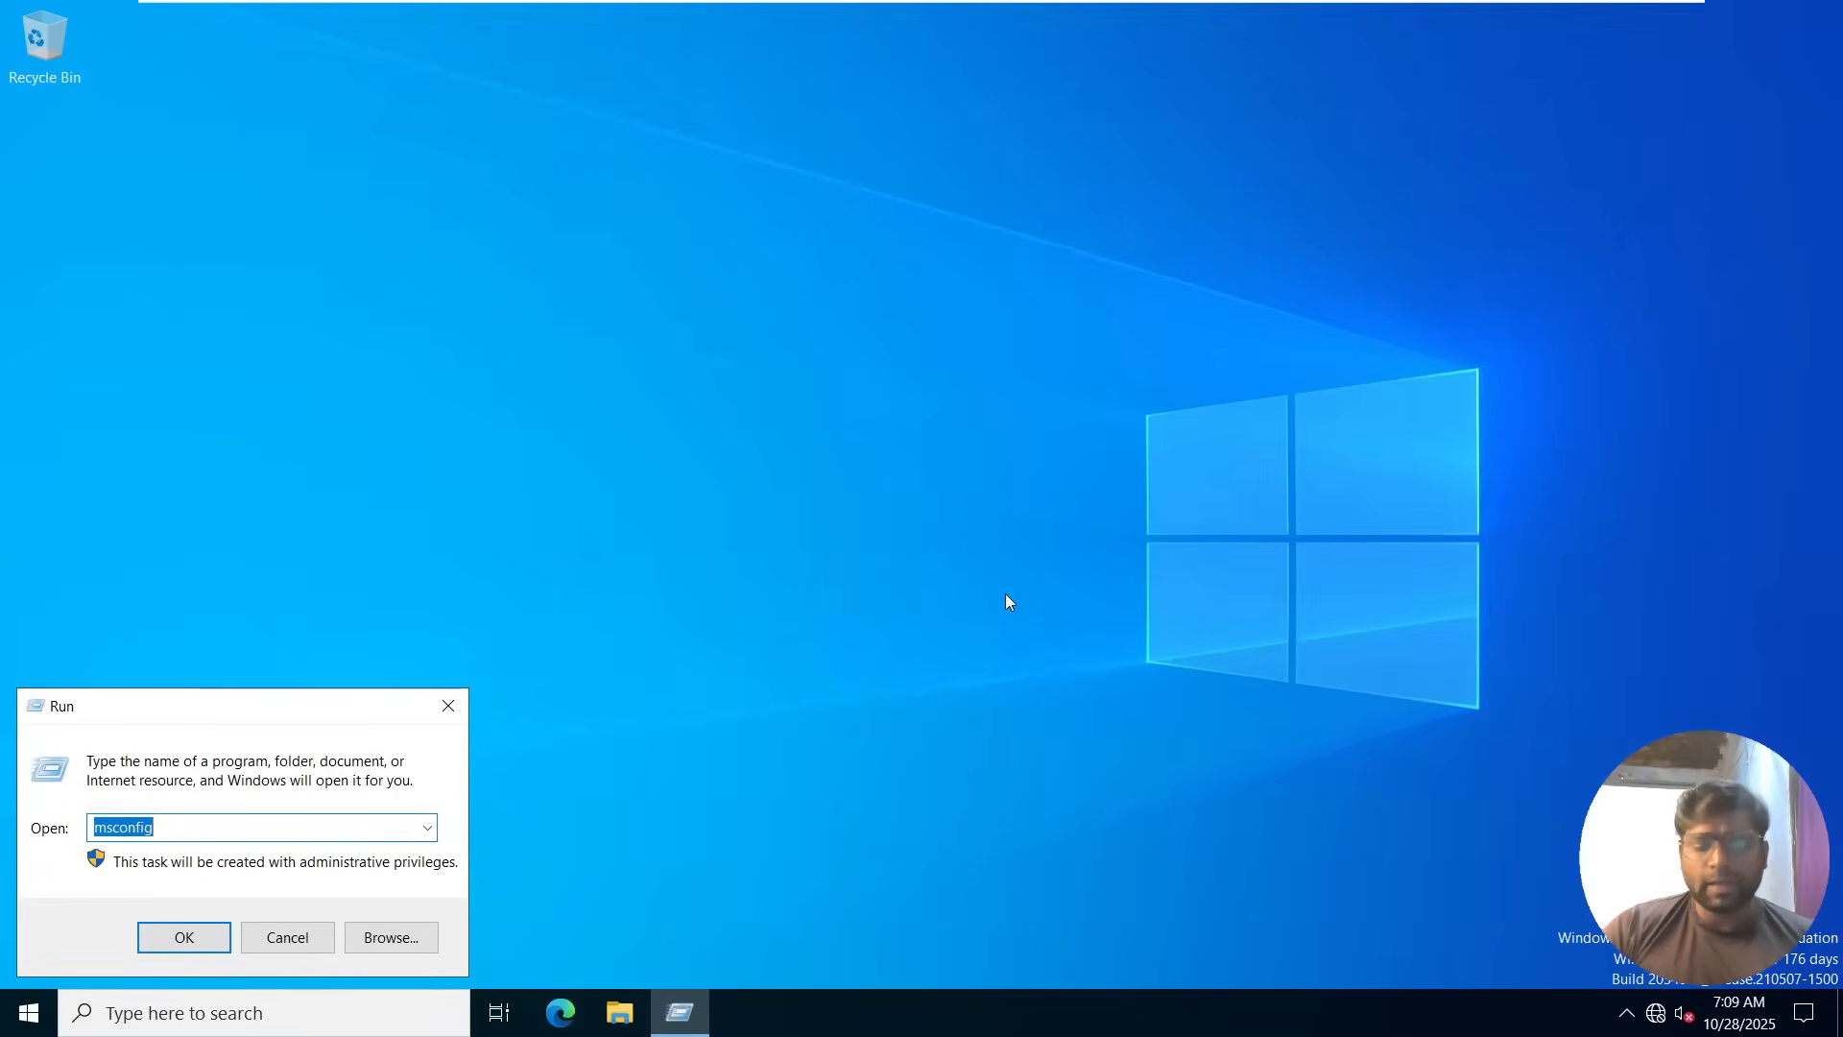
pyautogui.write('m')
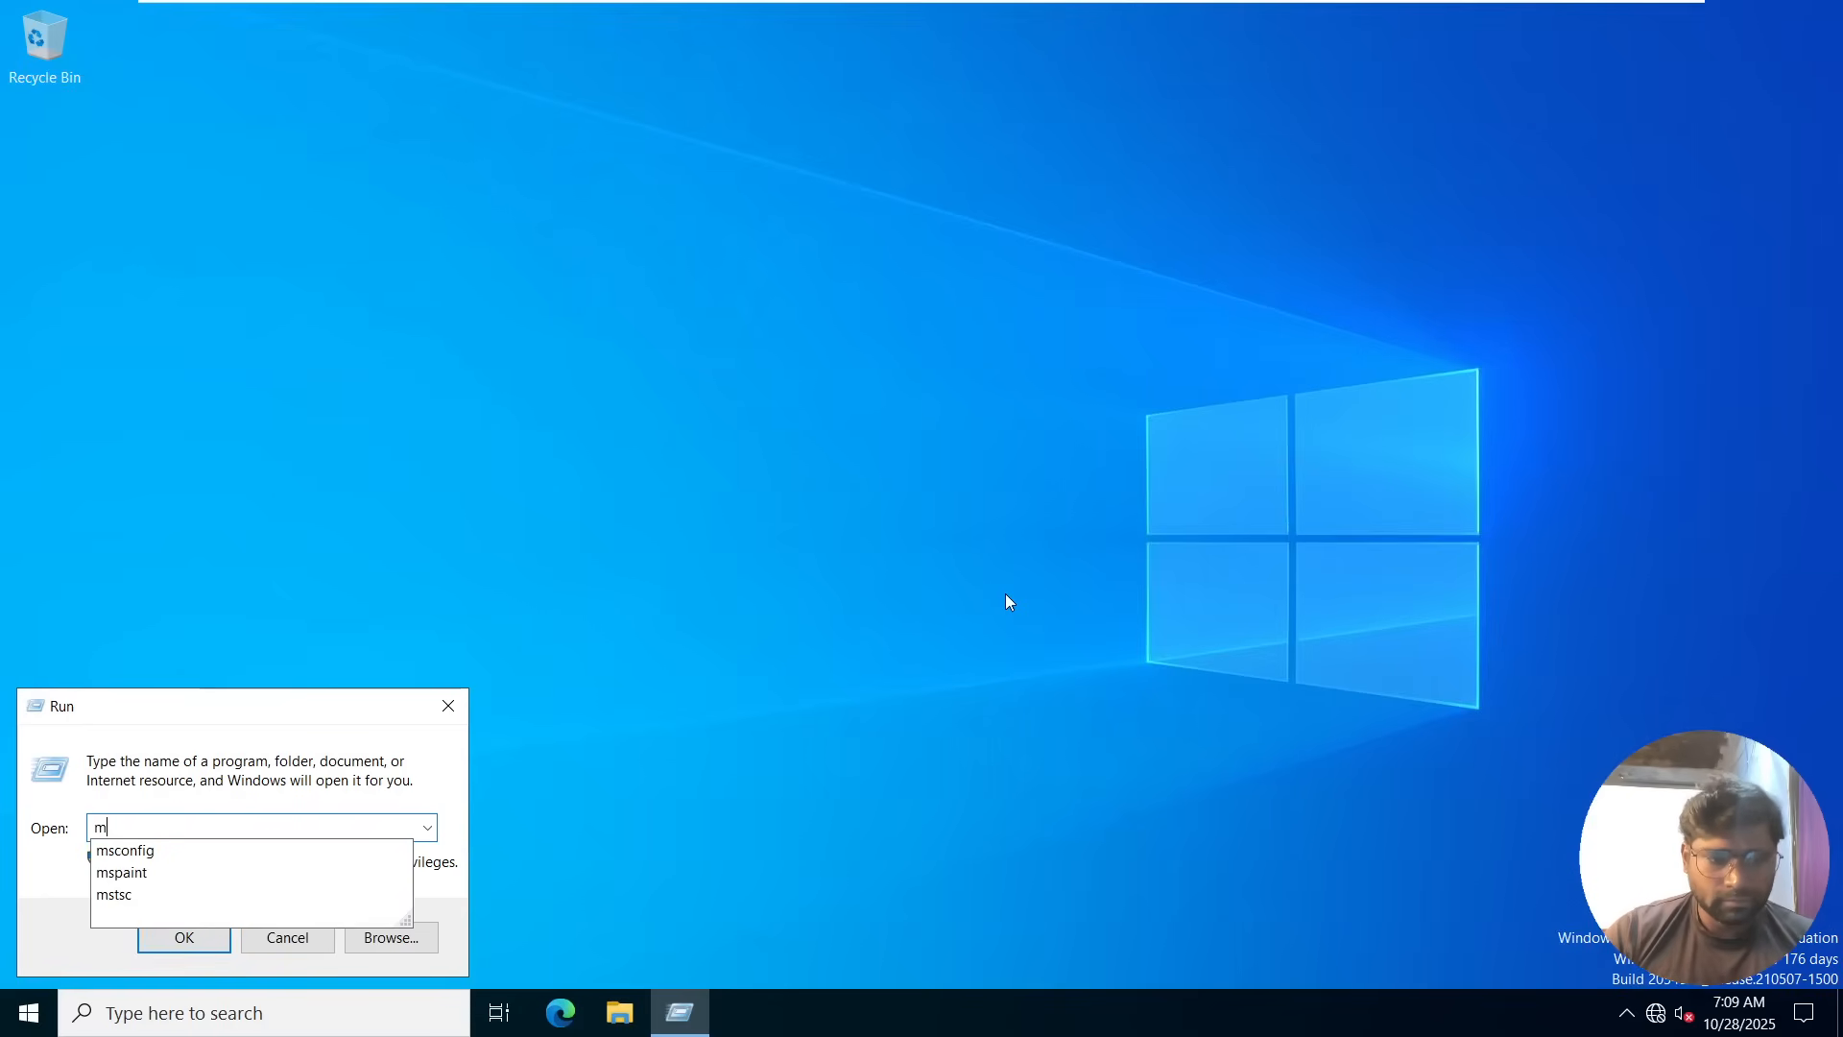
pyautogui.press('Down')
pyautogui.press('Down')
pyautogui.press('Return')
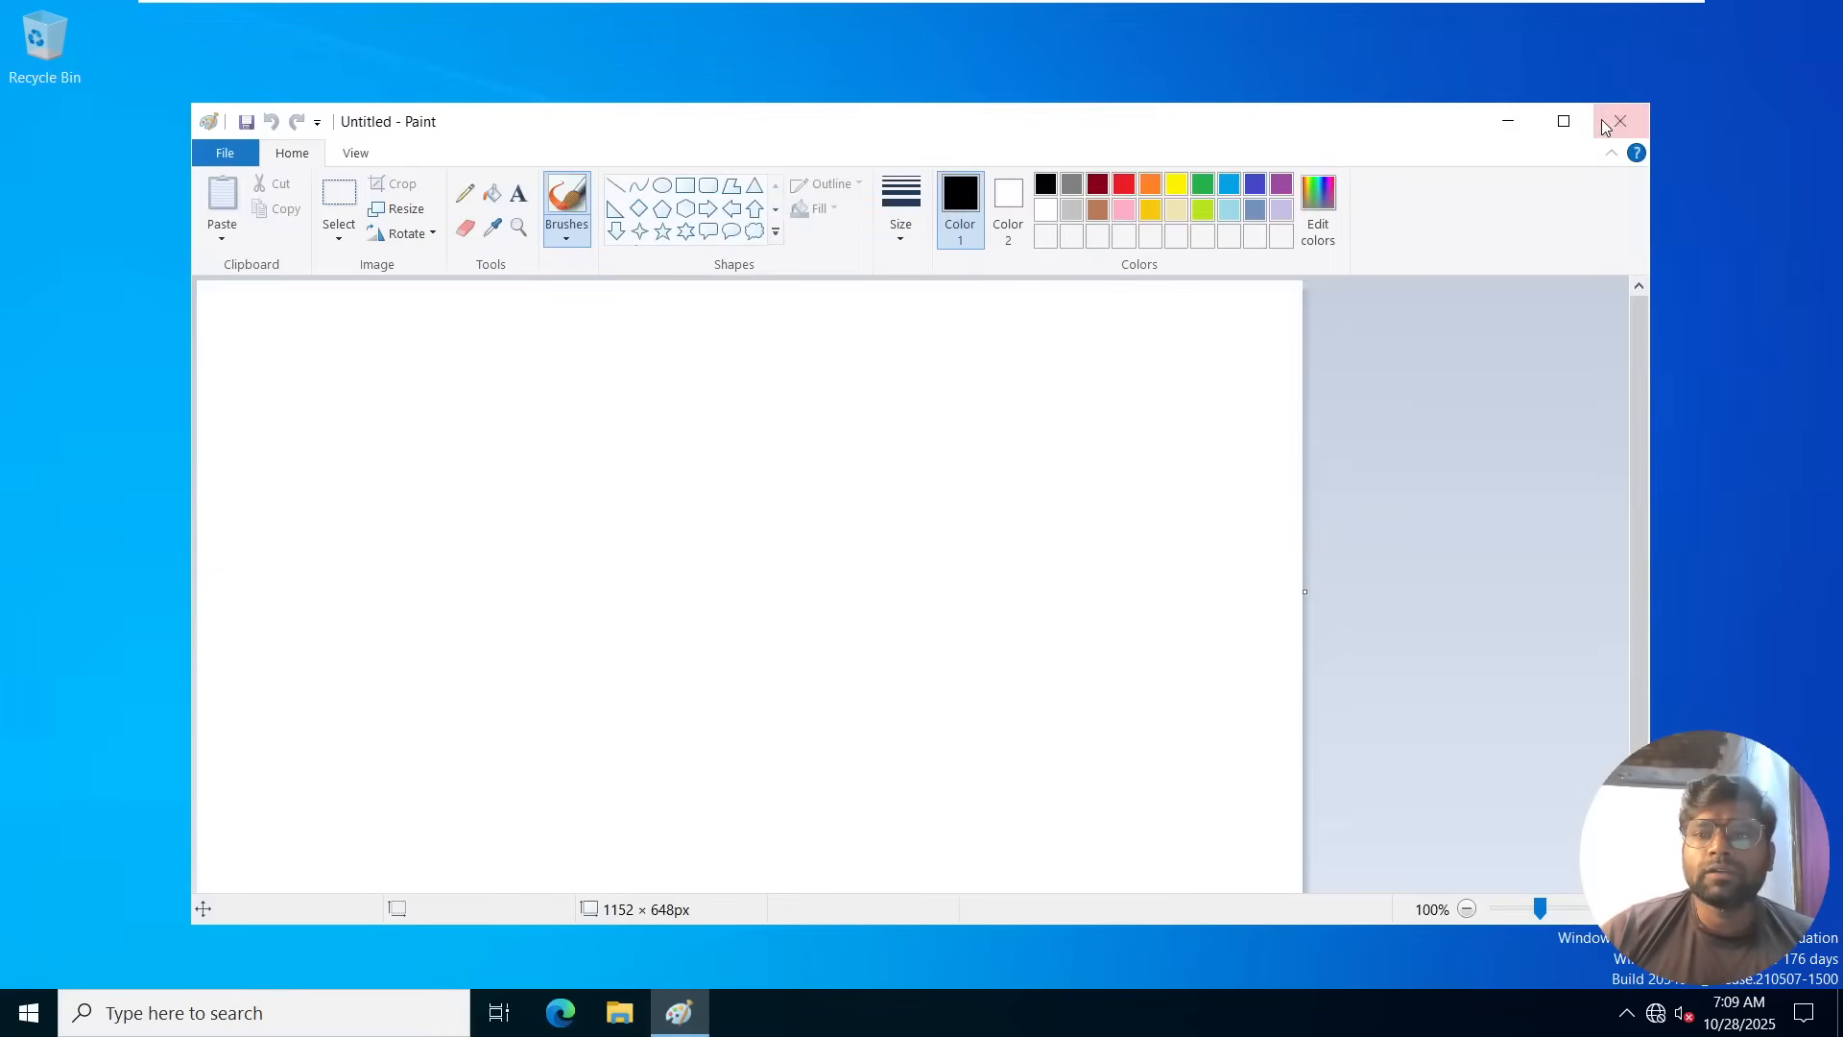
pyautogui.click(1564, 121)
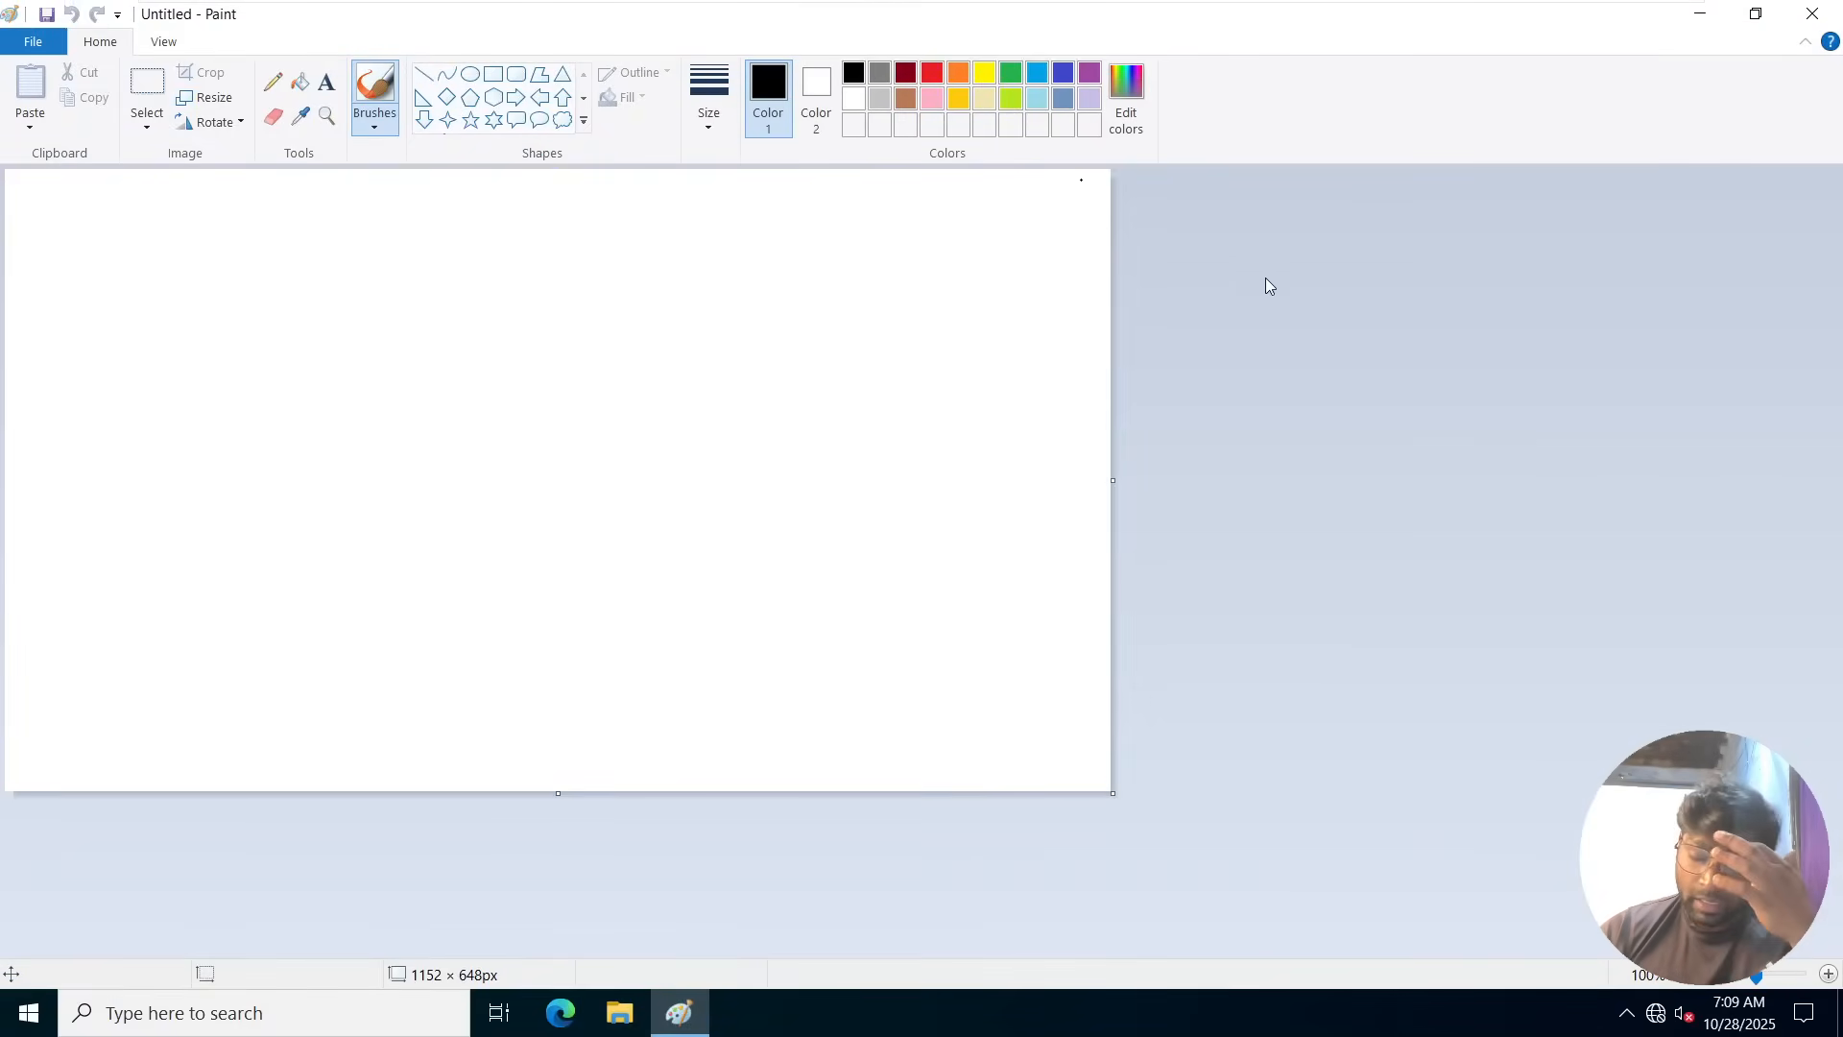
# Add the text "Enable recycle bin" near the upper-left corner of the canvas.
pyautogui.click(327, 83)
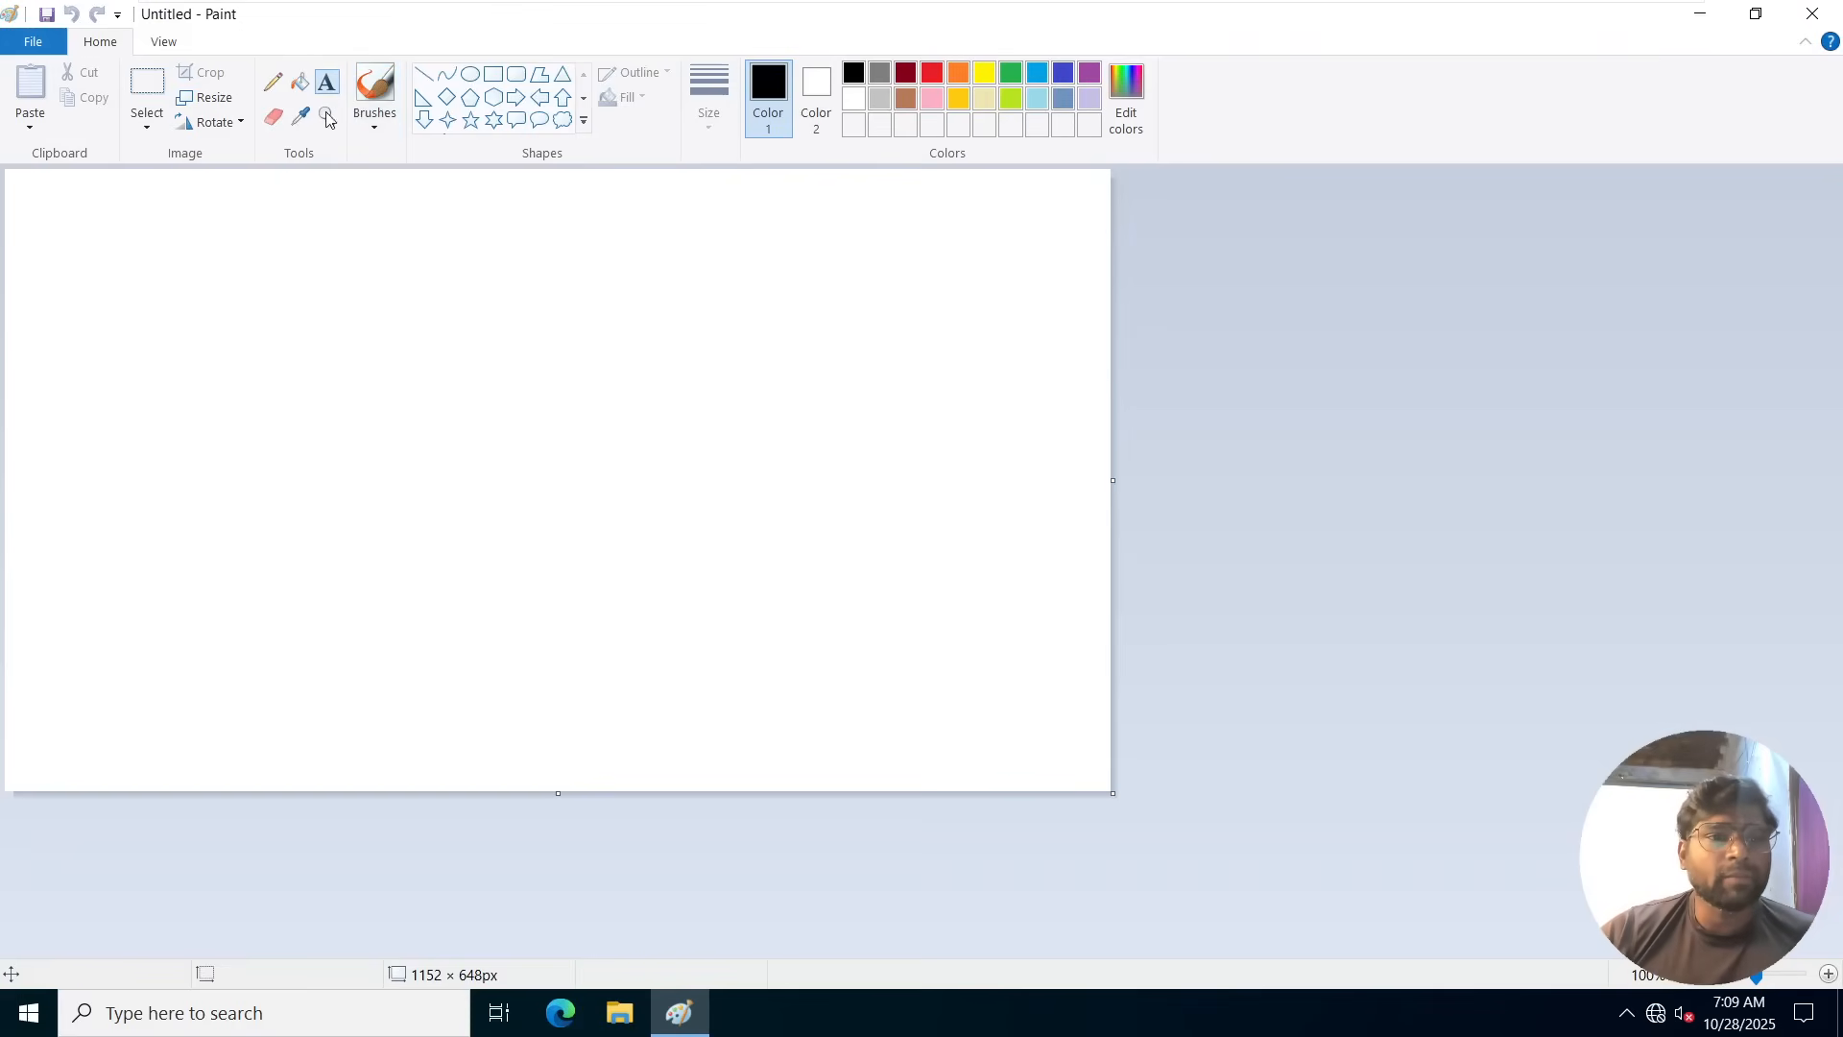
pyautogui.click(137, 234)
pyautogui.write('Ena')
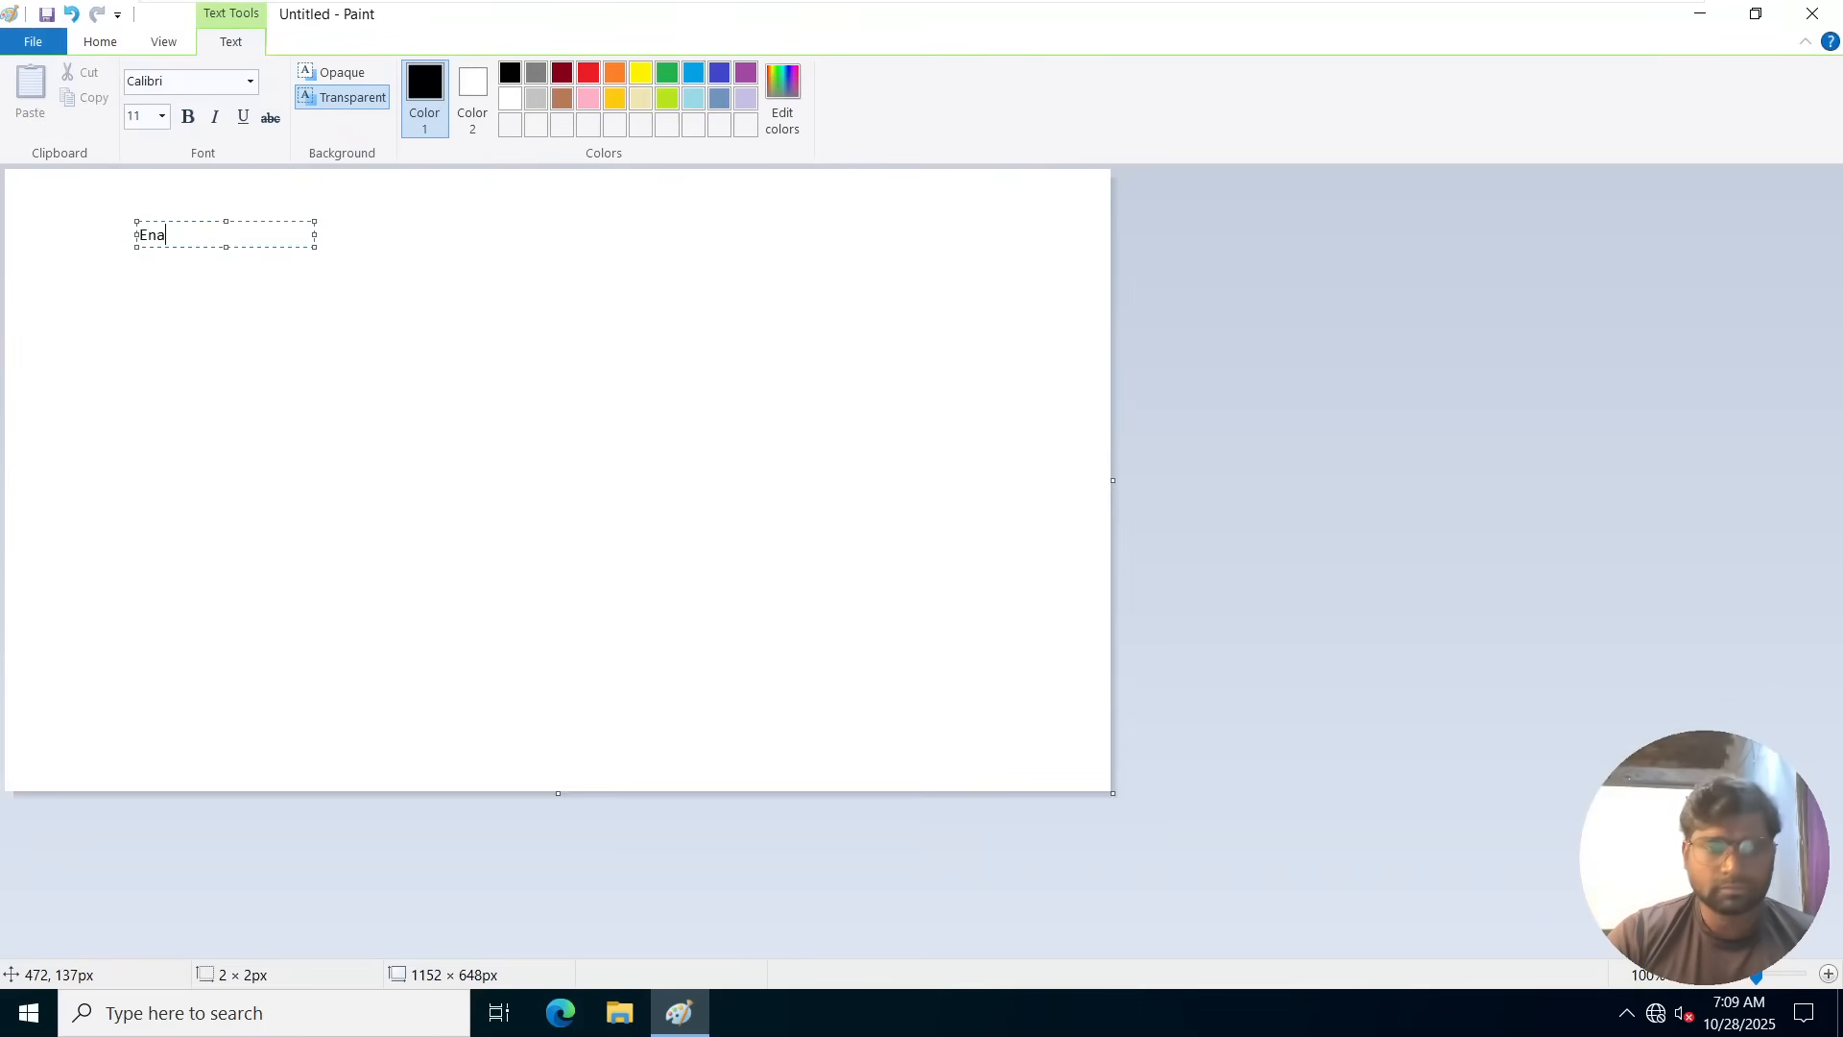
pyautogui.write('ble rec')
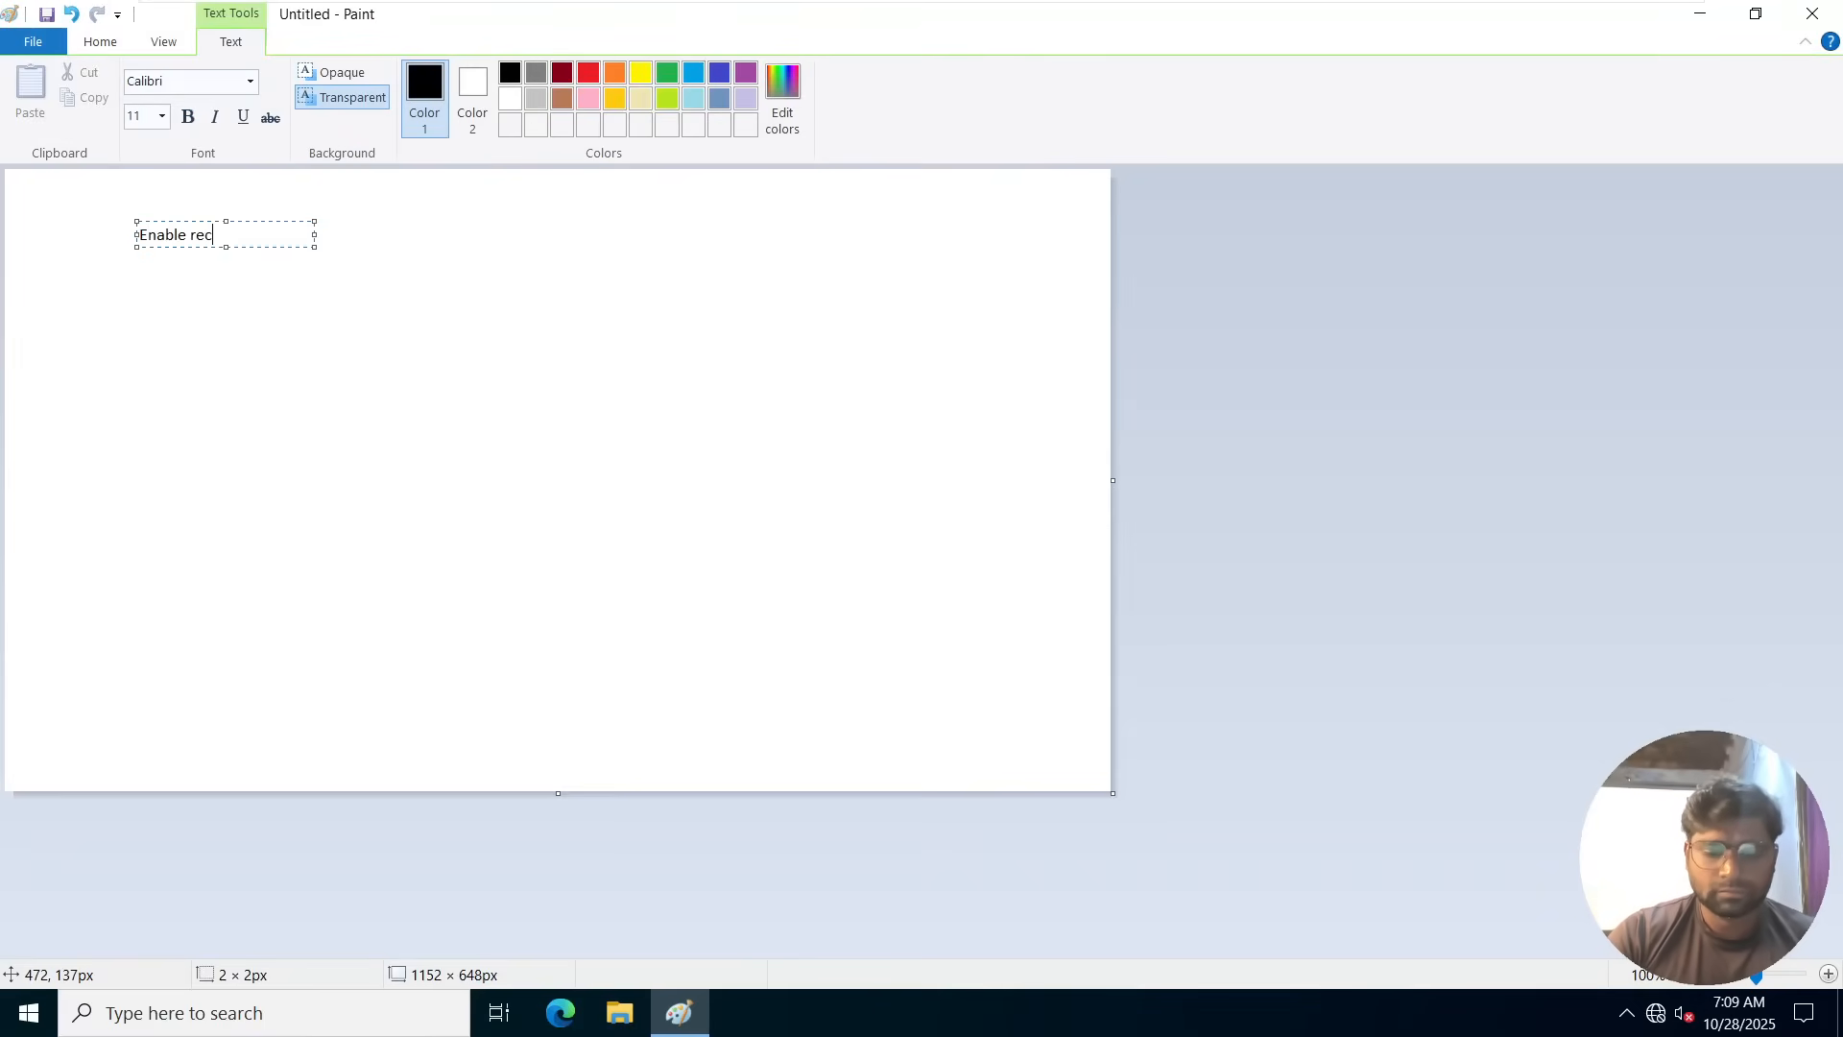
pyautogui.write('ycle bo')
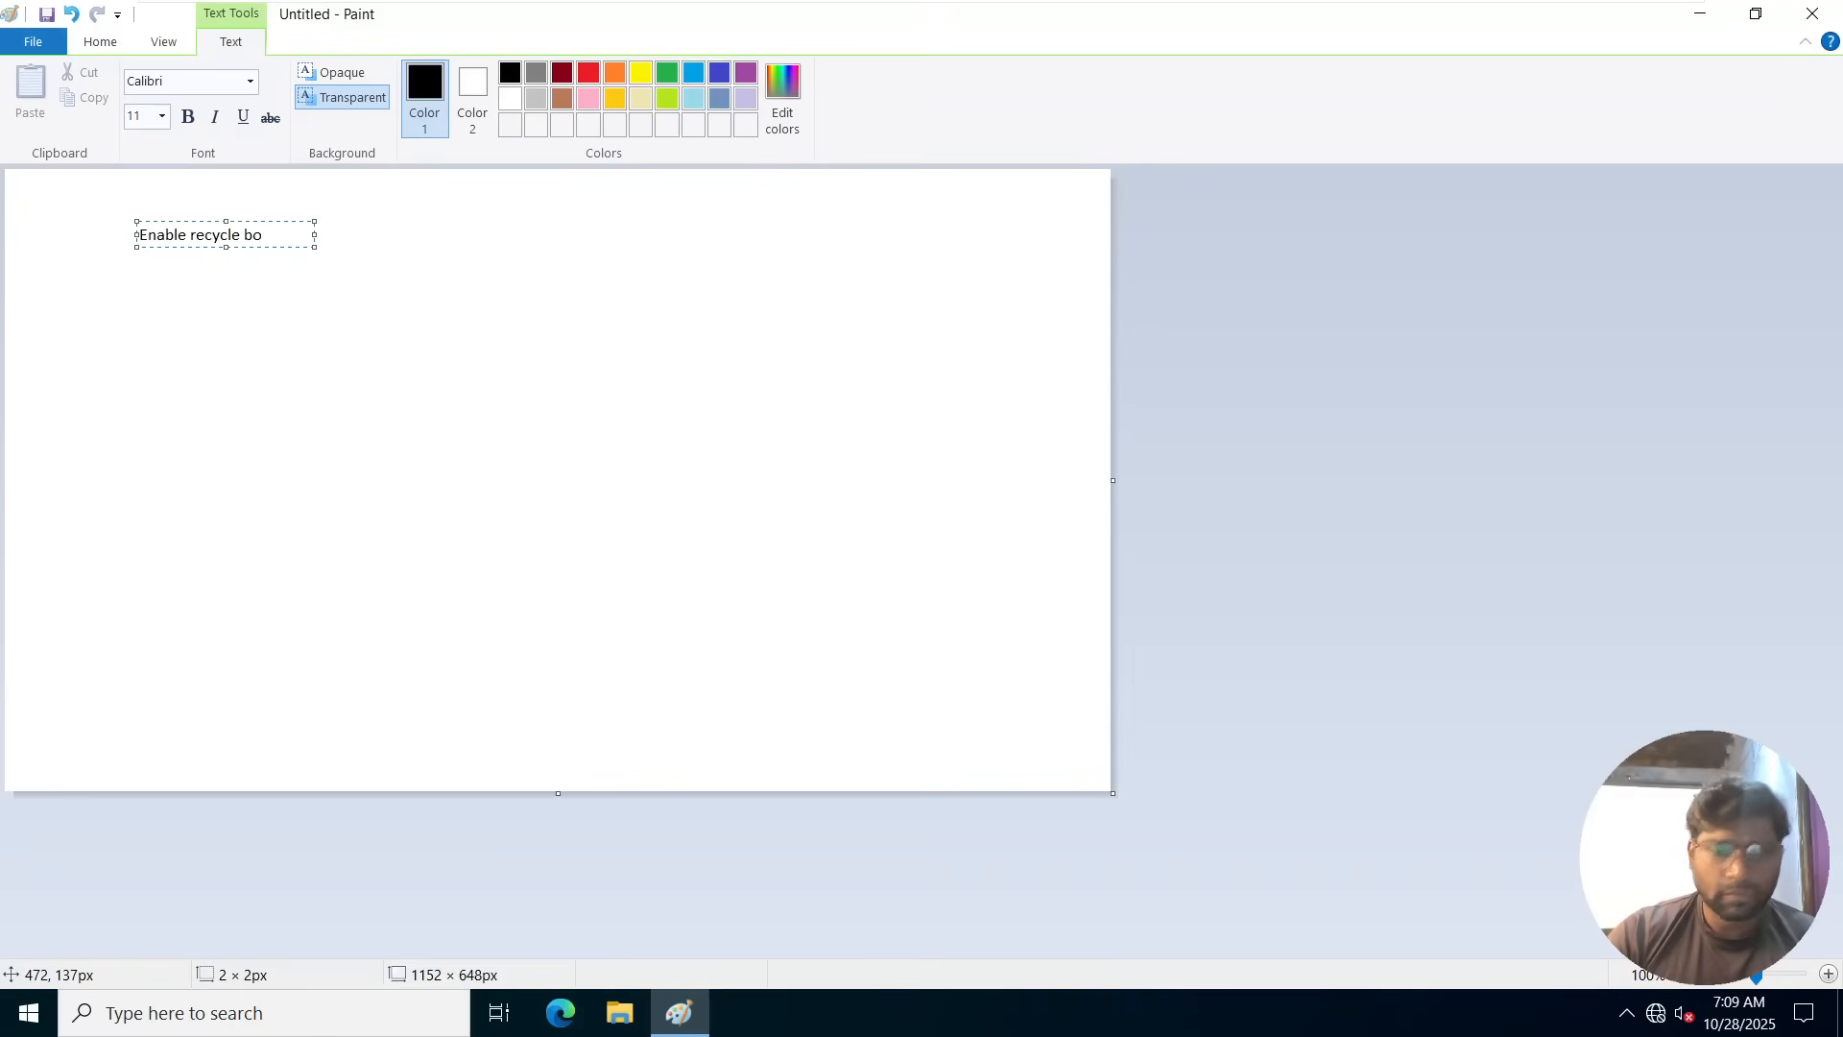
pyautogui.press('BackSpace')
pyautogui.write('in')
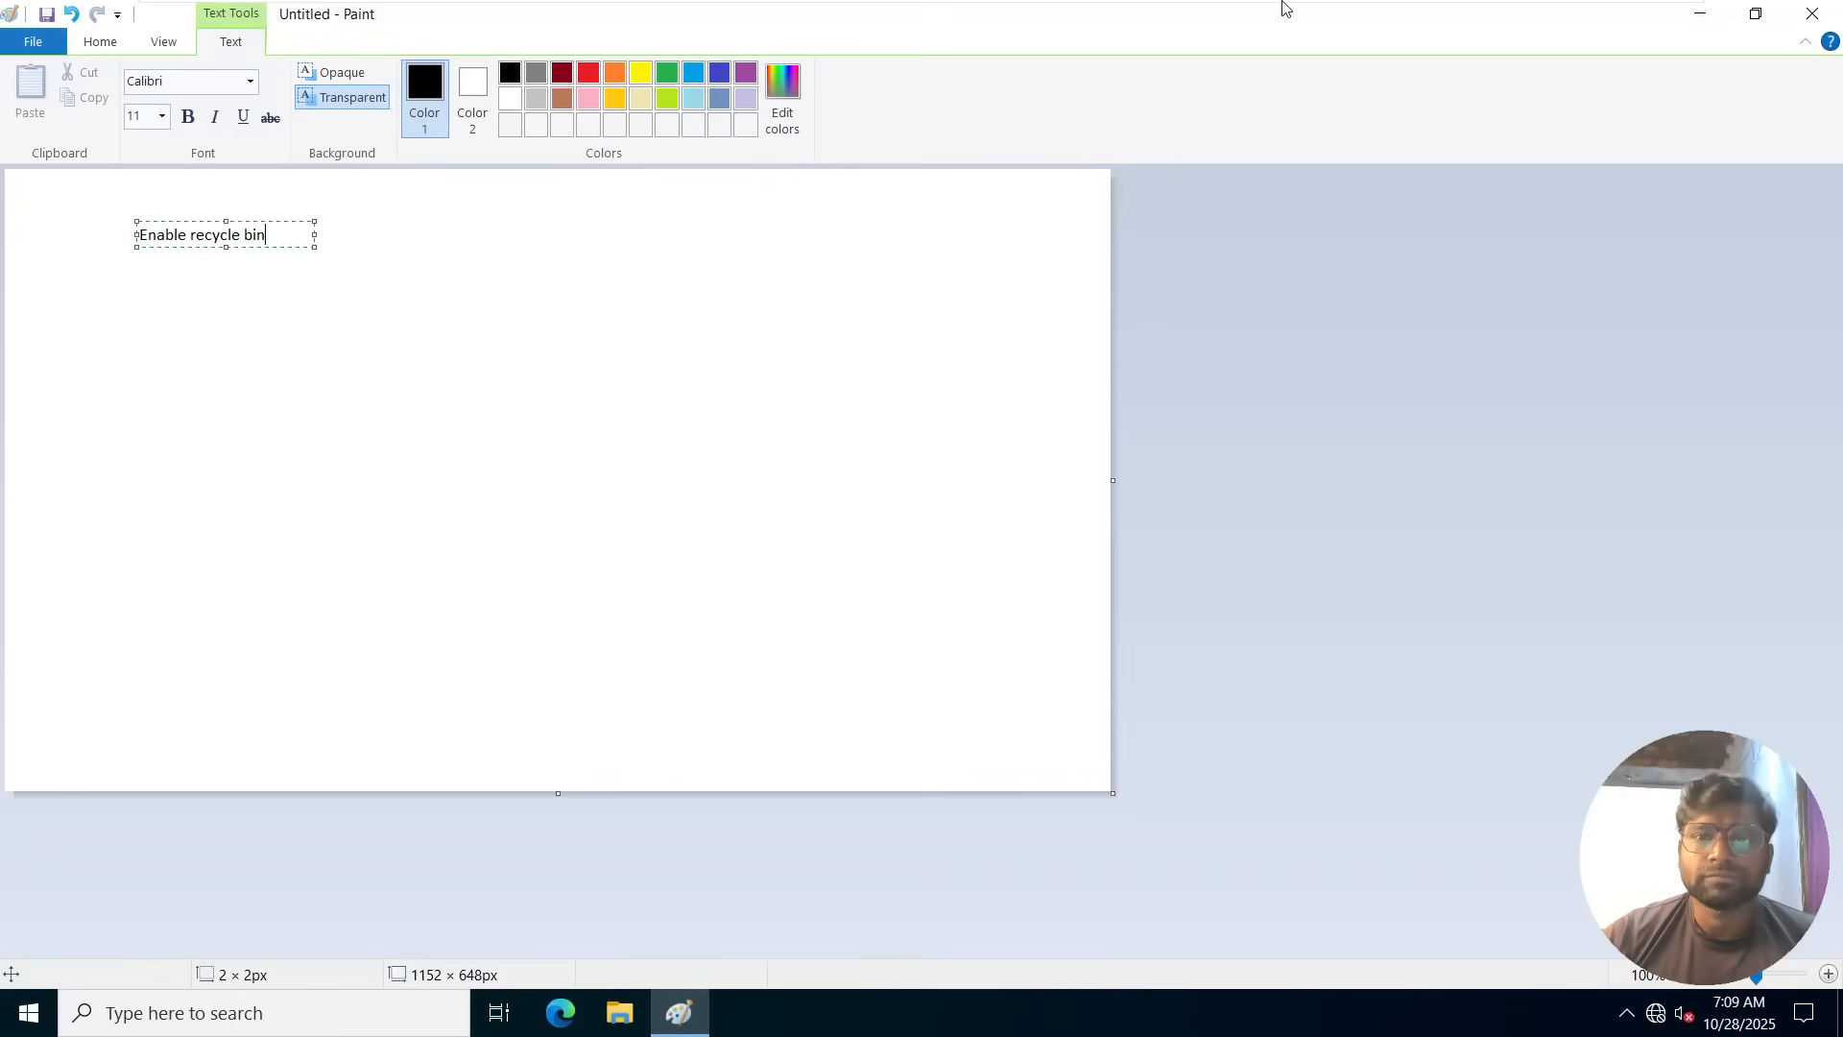
# Leave the virtual machine for the Google Meet call and share the entire screen with the participants.
pyautogui.moveTo(1486, 5)
pyautogui.click(1616, 19)
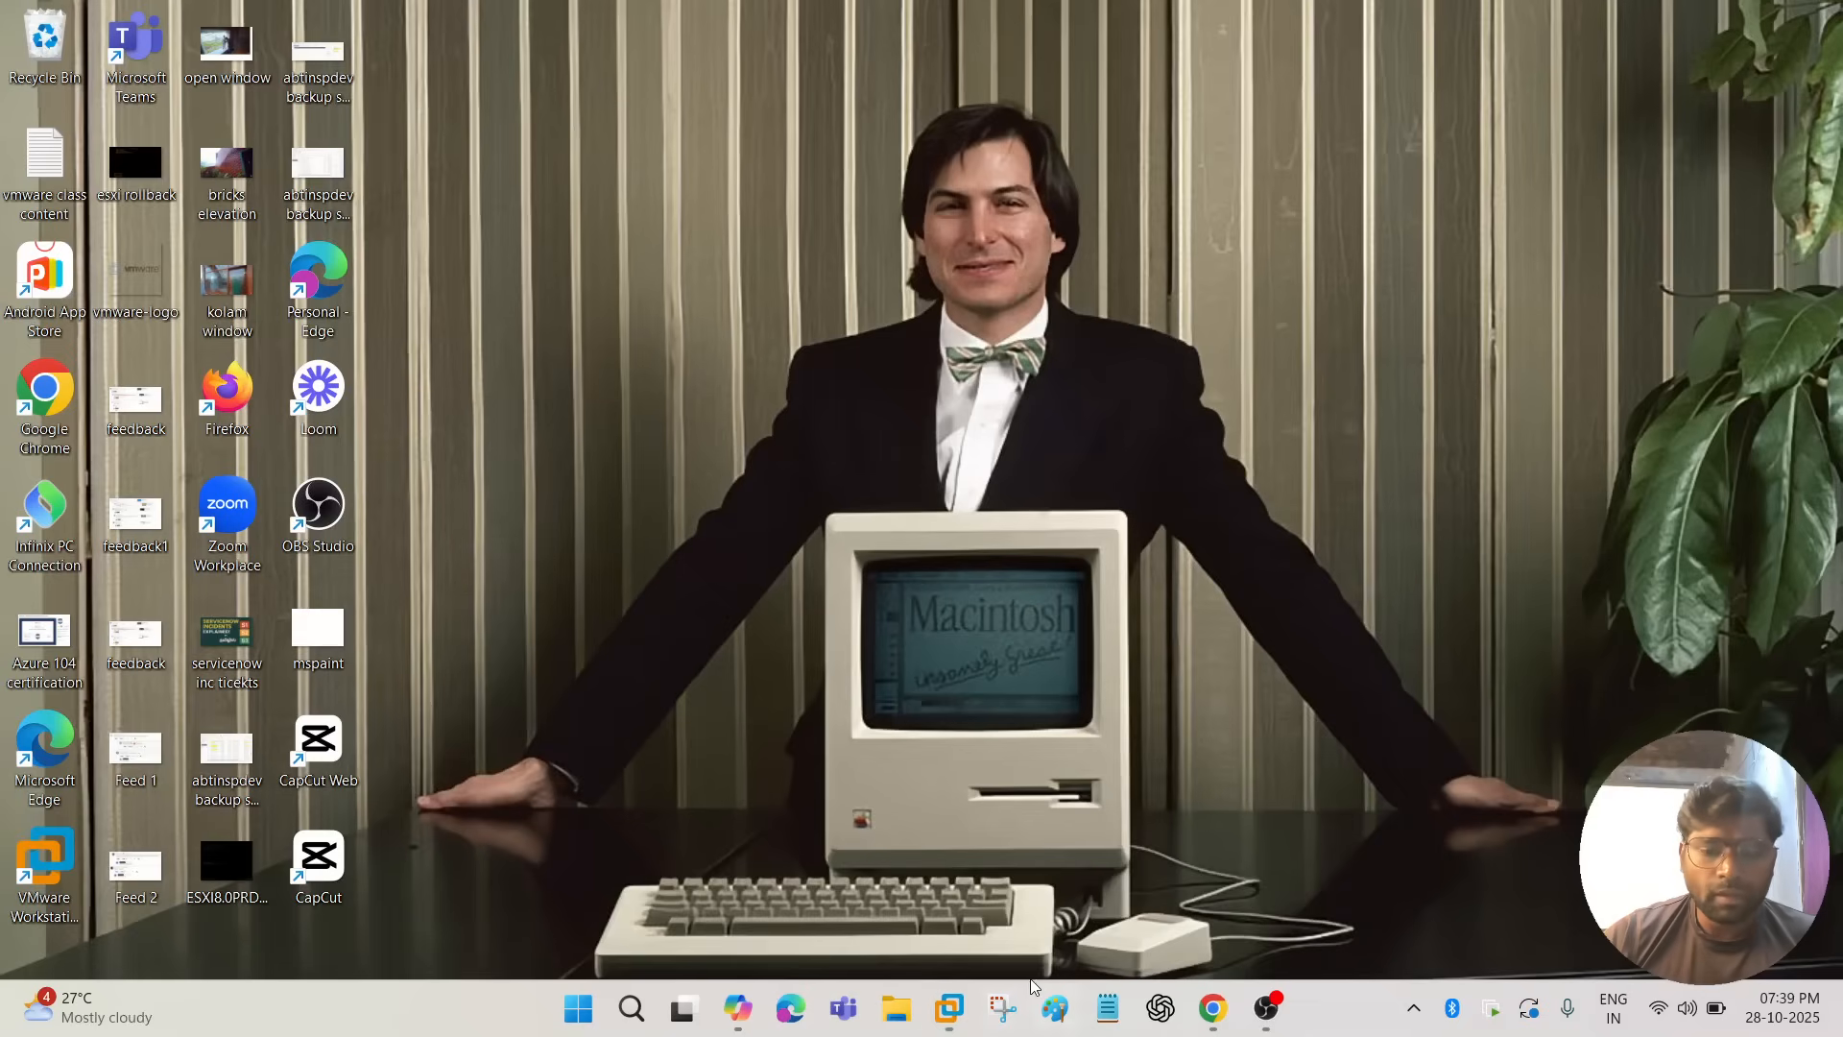
pyautogui.moveTo(1212, 1008)
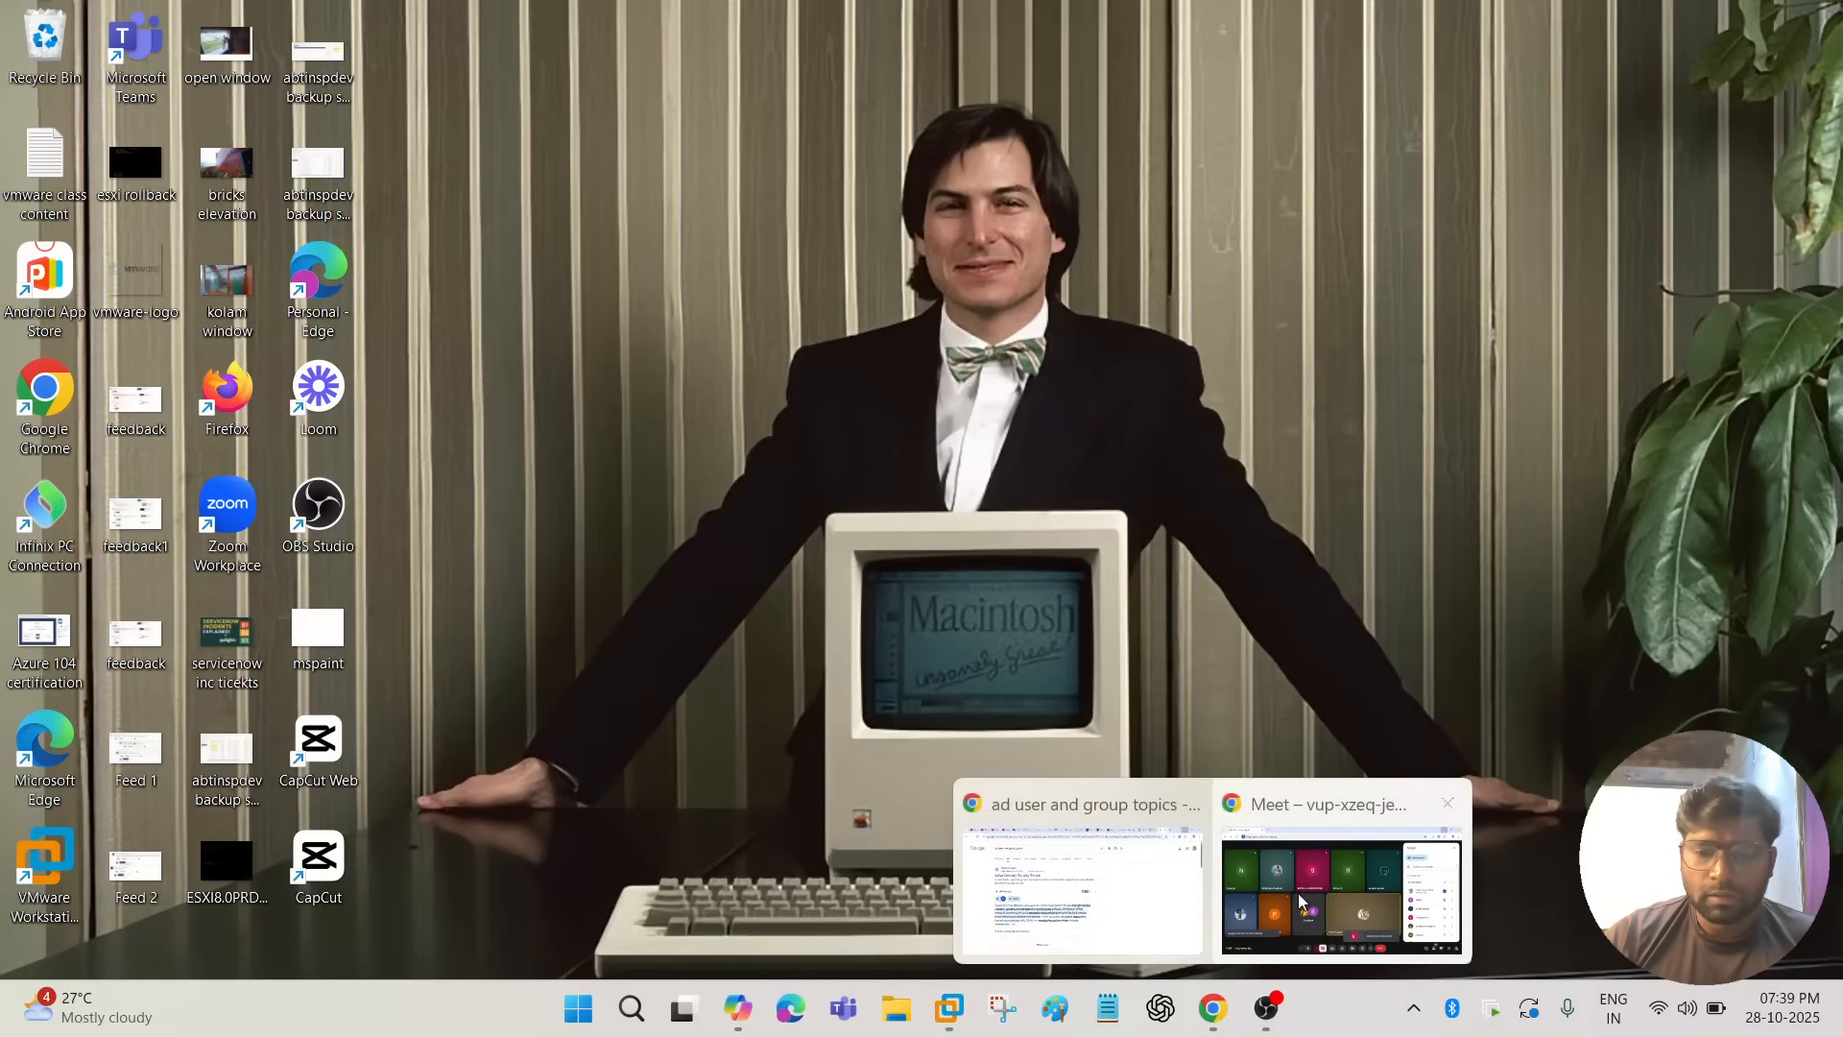
pyautogui.click(1299, 896)
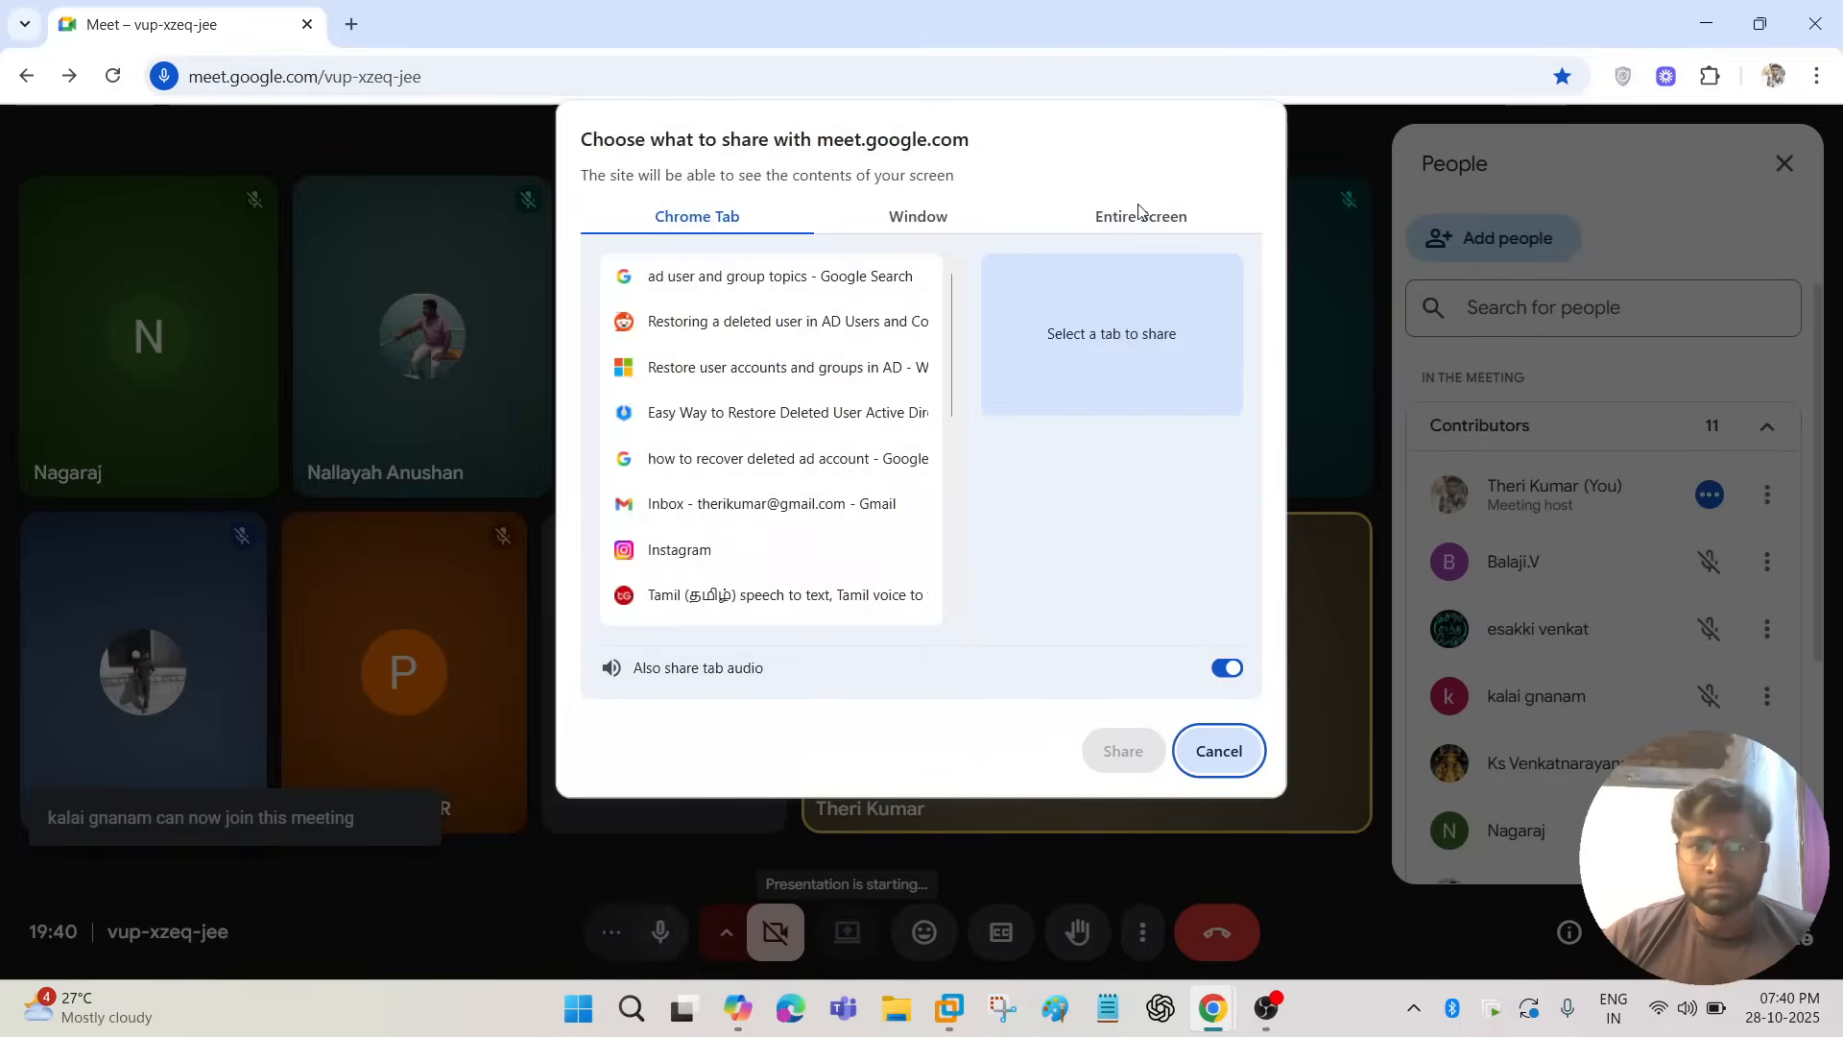
pyautogui.click(1141, 217)
pyautogui.click(693, 485)
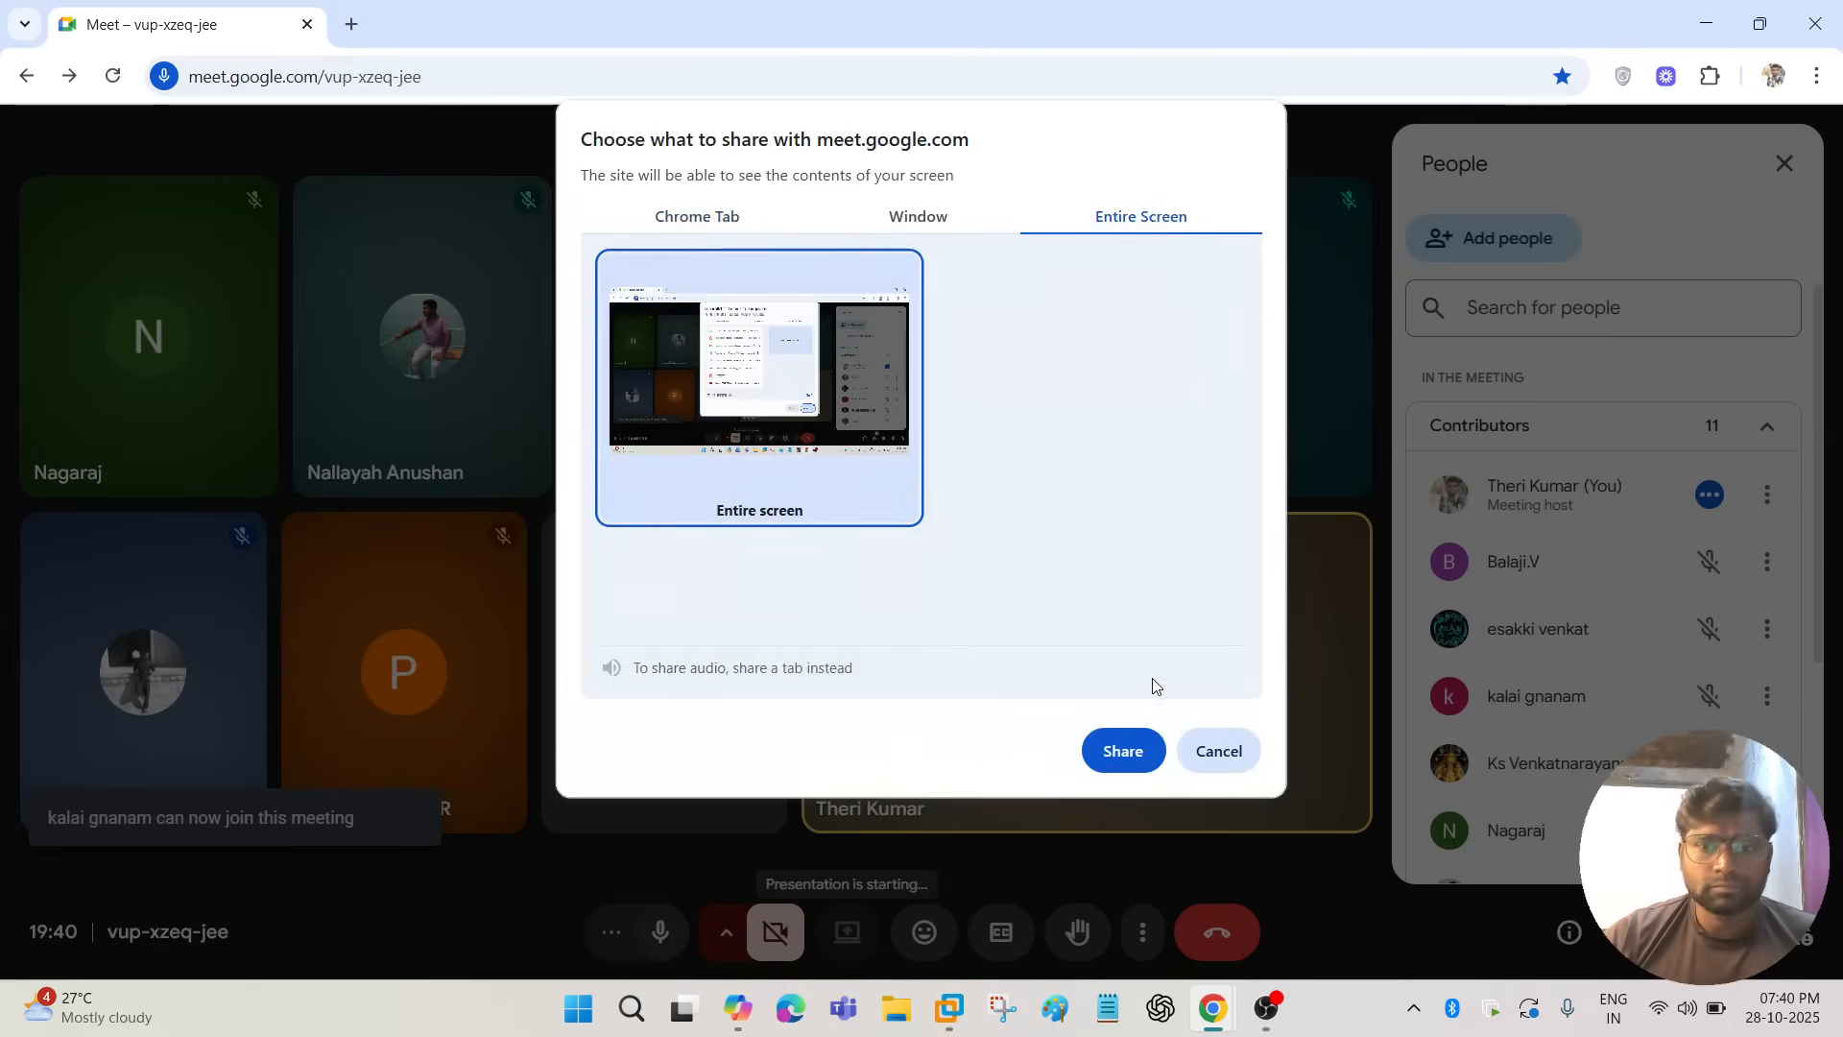
pyautogui.click(1123, 750)
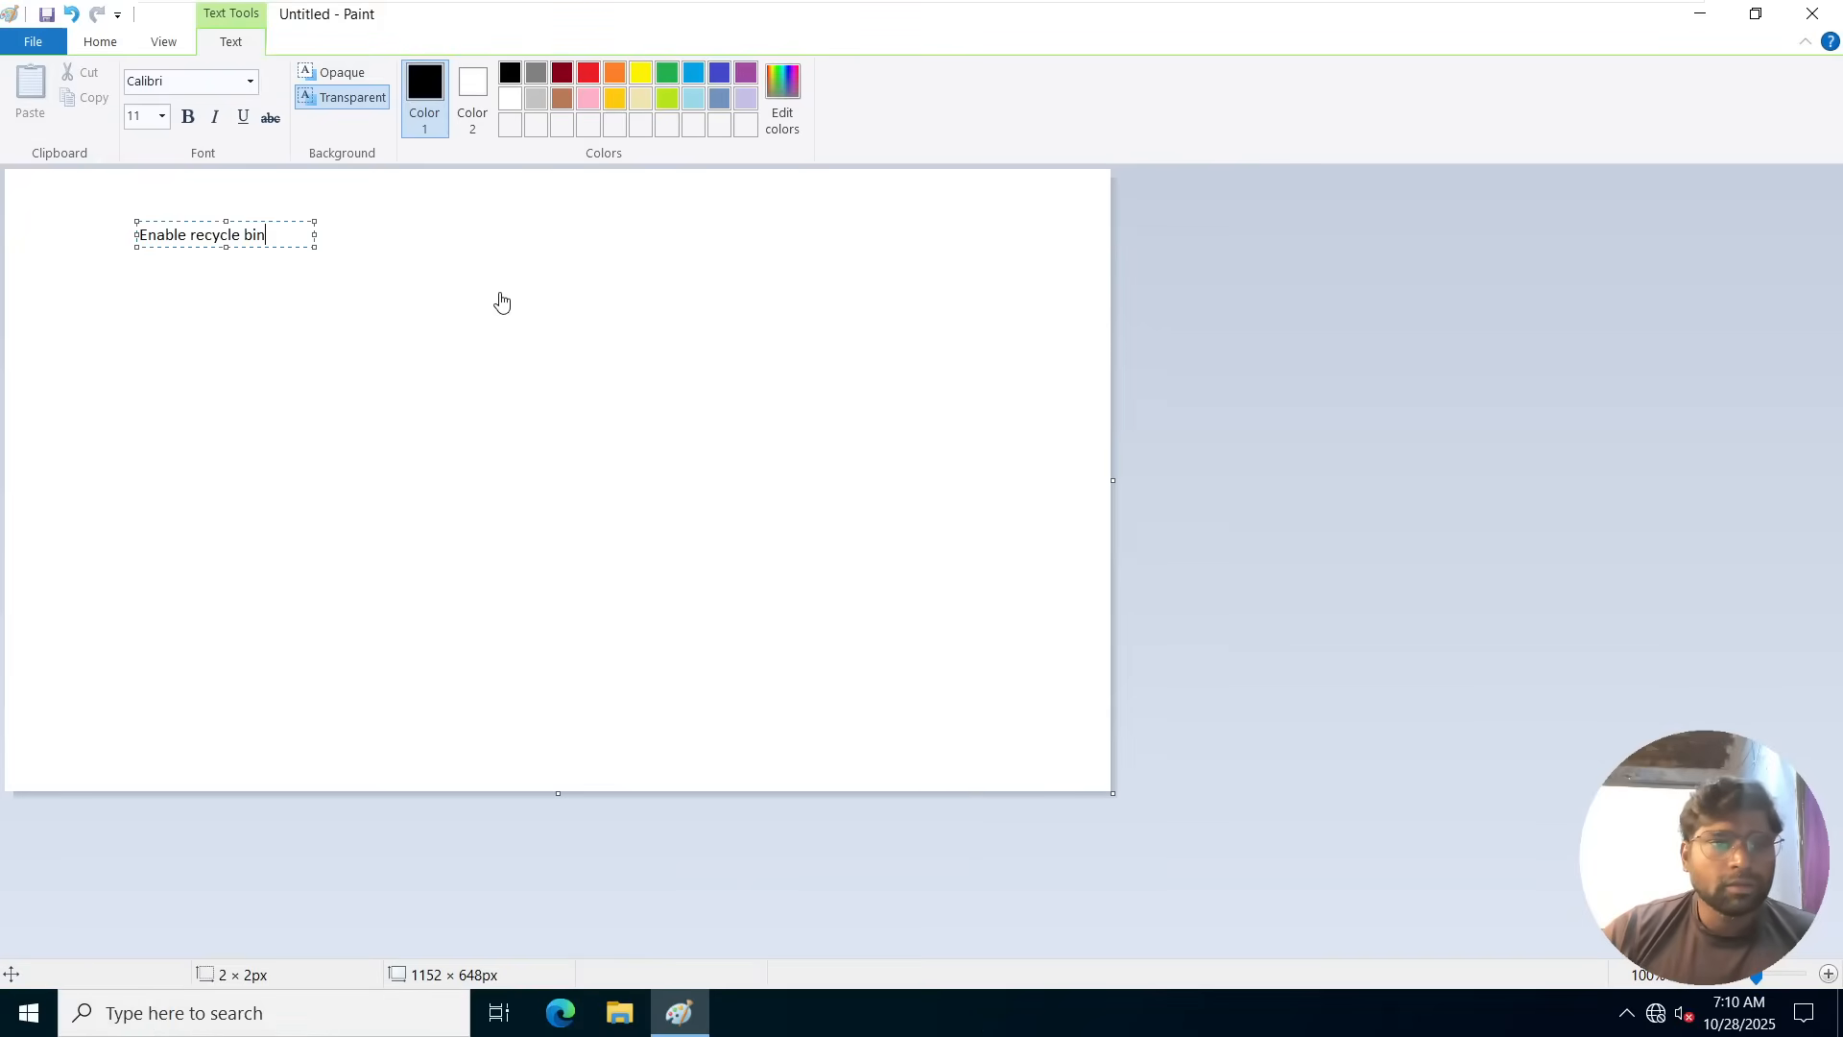
# Format the "Enable recycle bin" text as bold at size 24 and enlarge its text box to about 797 × 270 px.
pyautogui.moveTo(139, 235); pyautogui.dragTo(271, 236)
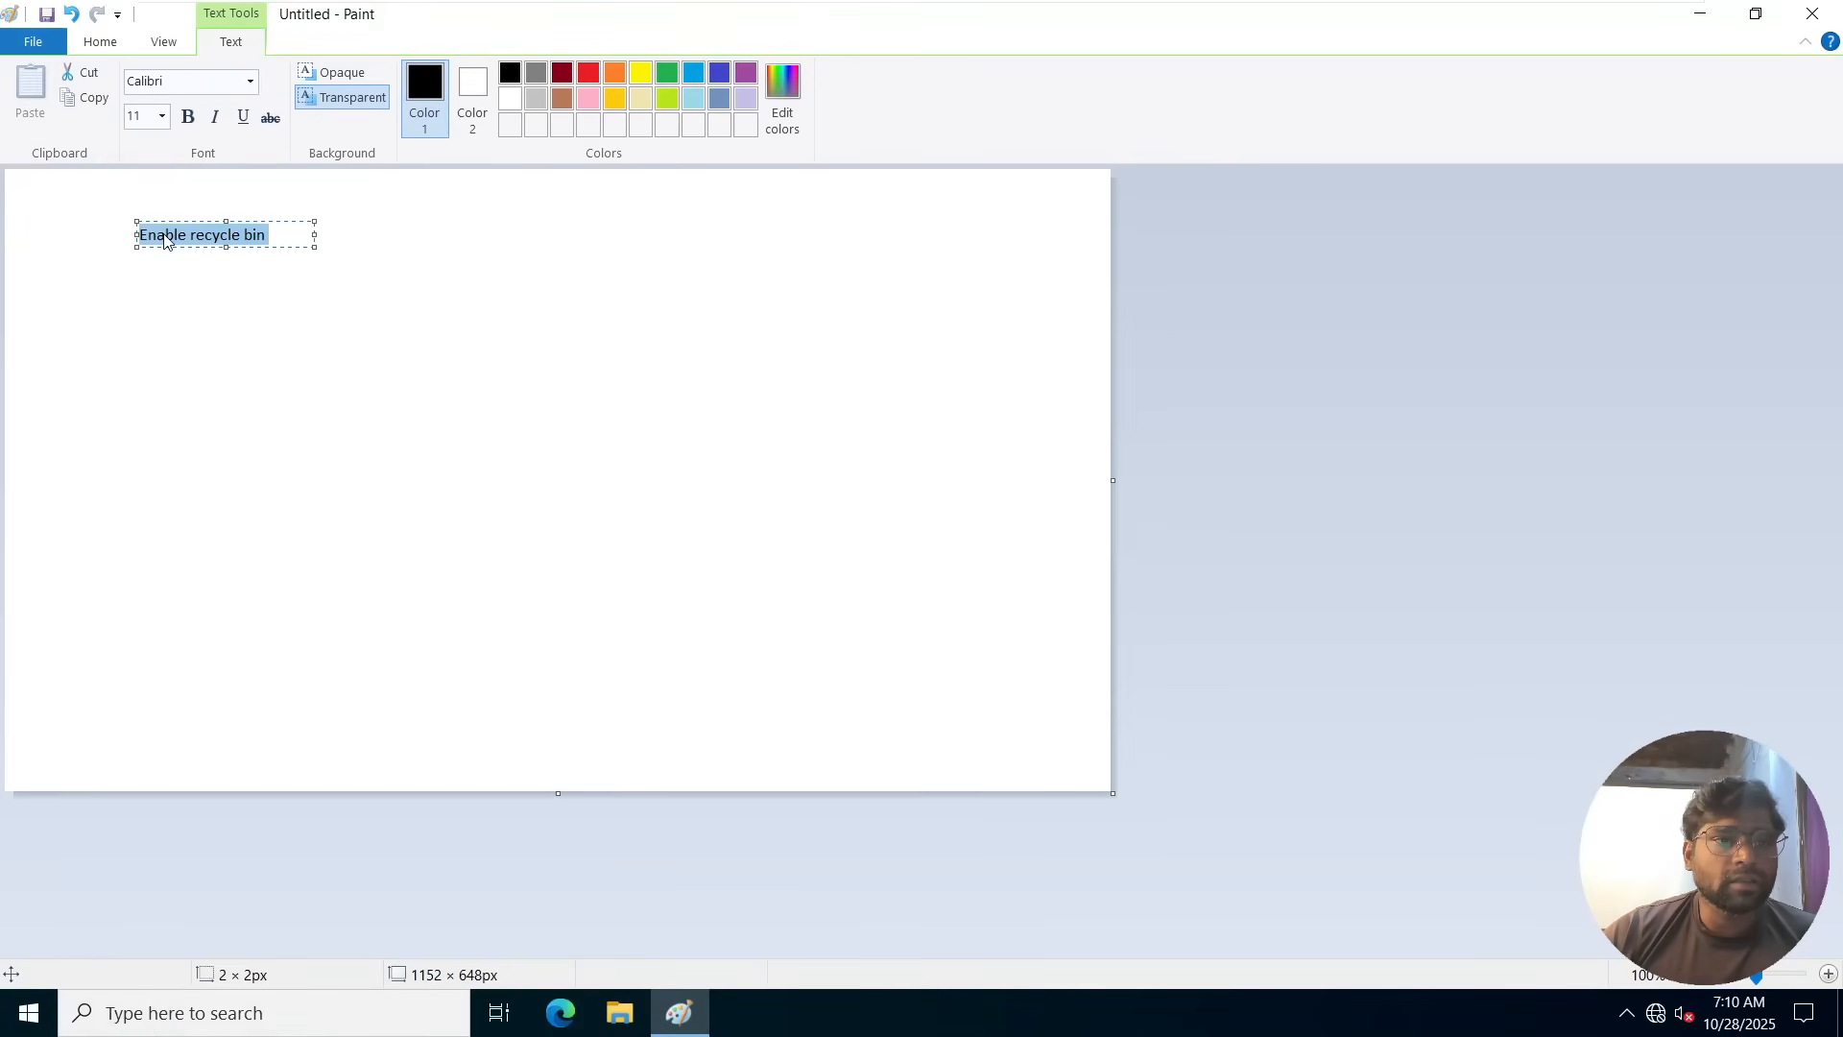
pyautogui.click(188, 117)
pyautogui.click(162, 117)
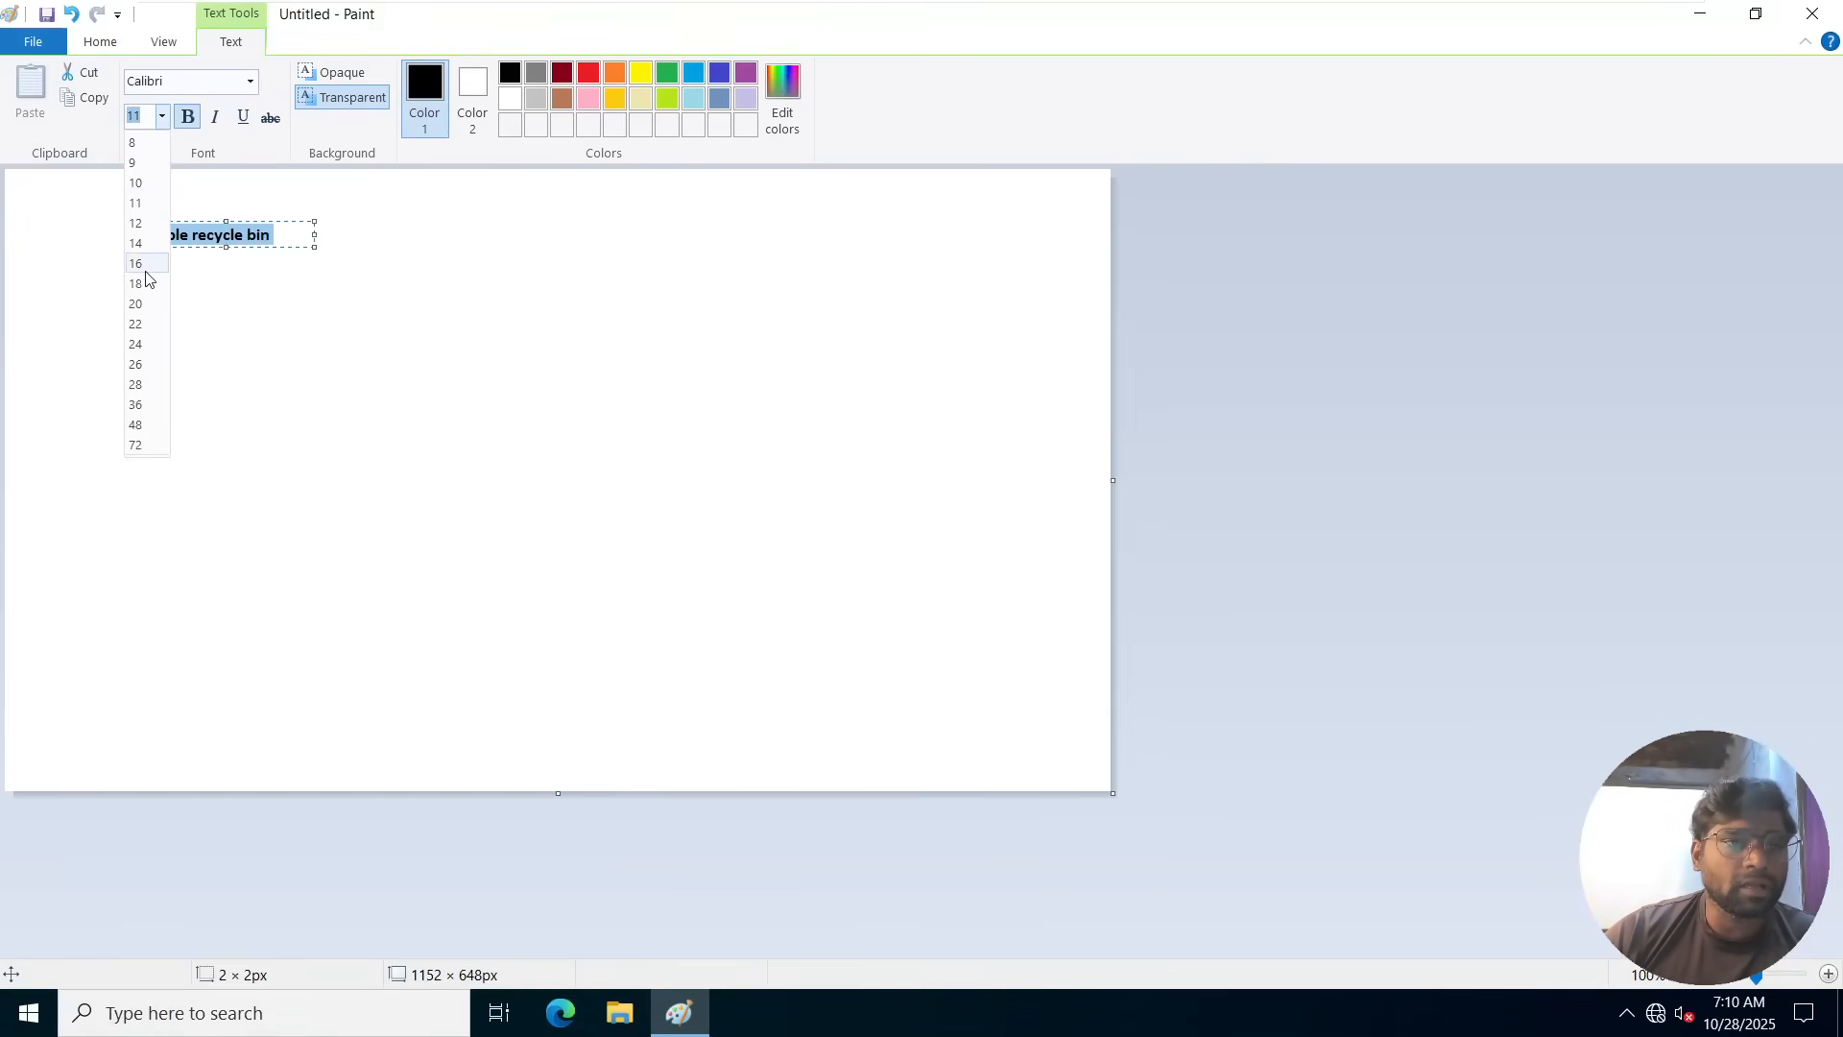
pyautogui.click(139, 342)
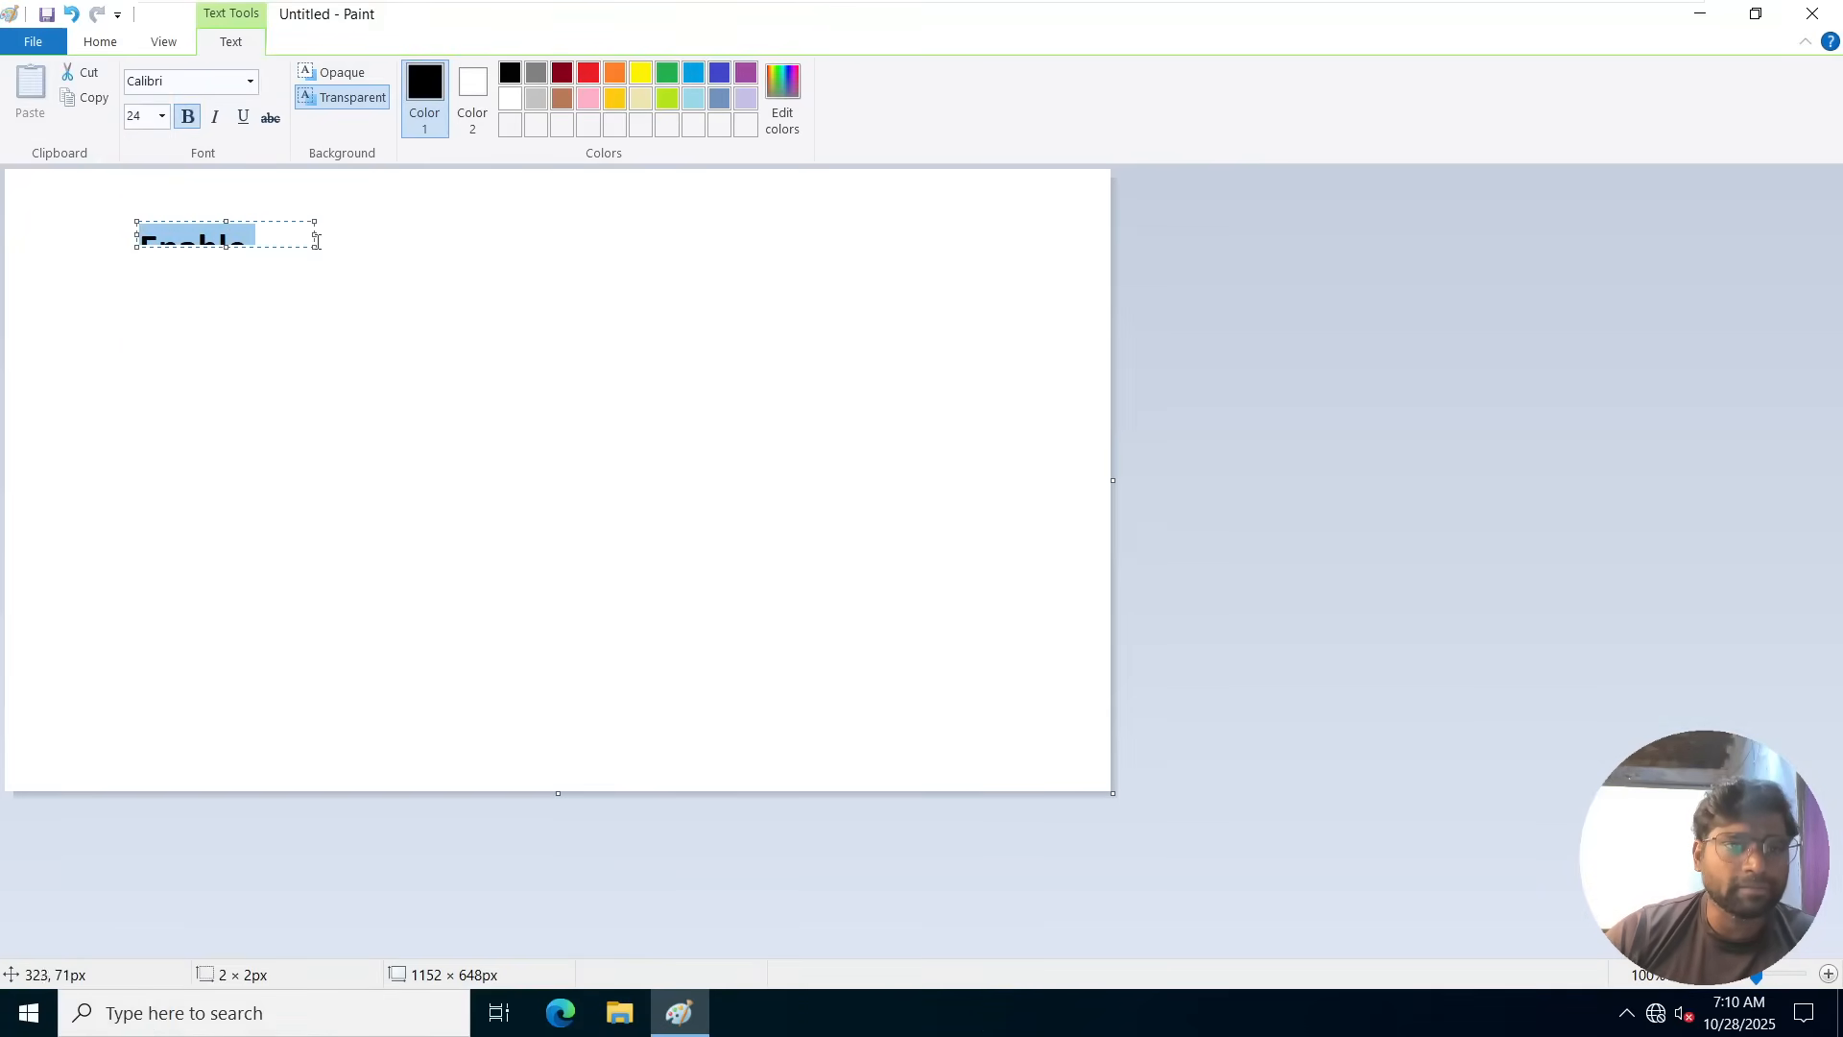
pyautogui.moveTo(310, 246); pyautogui.dragTo(897, 475)
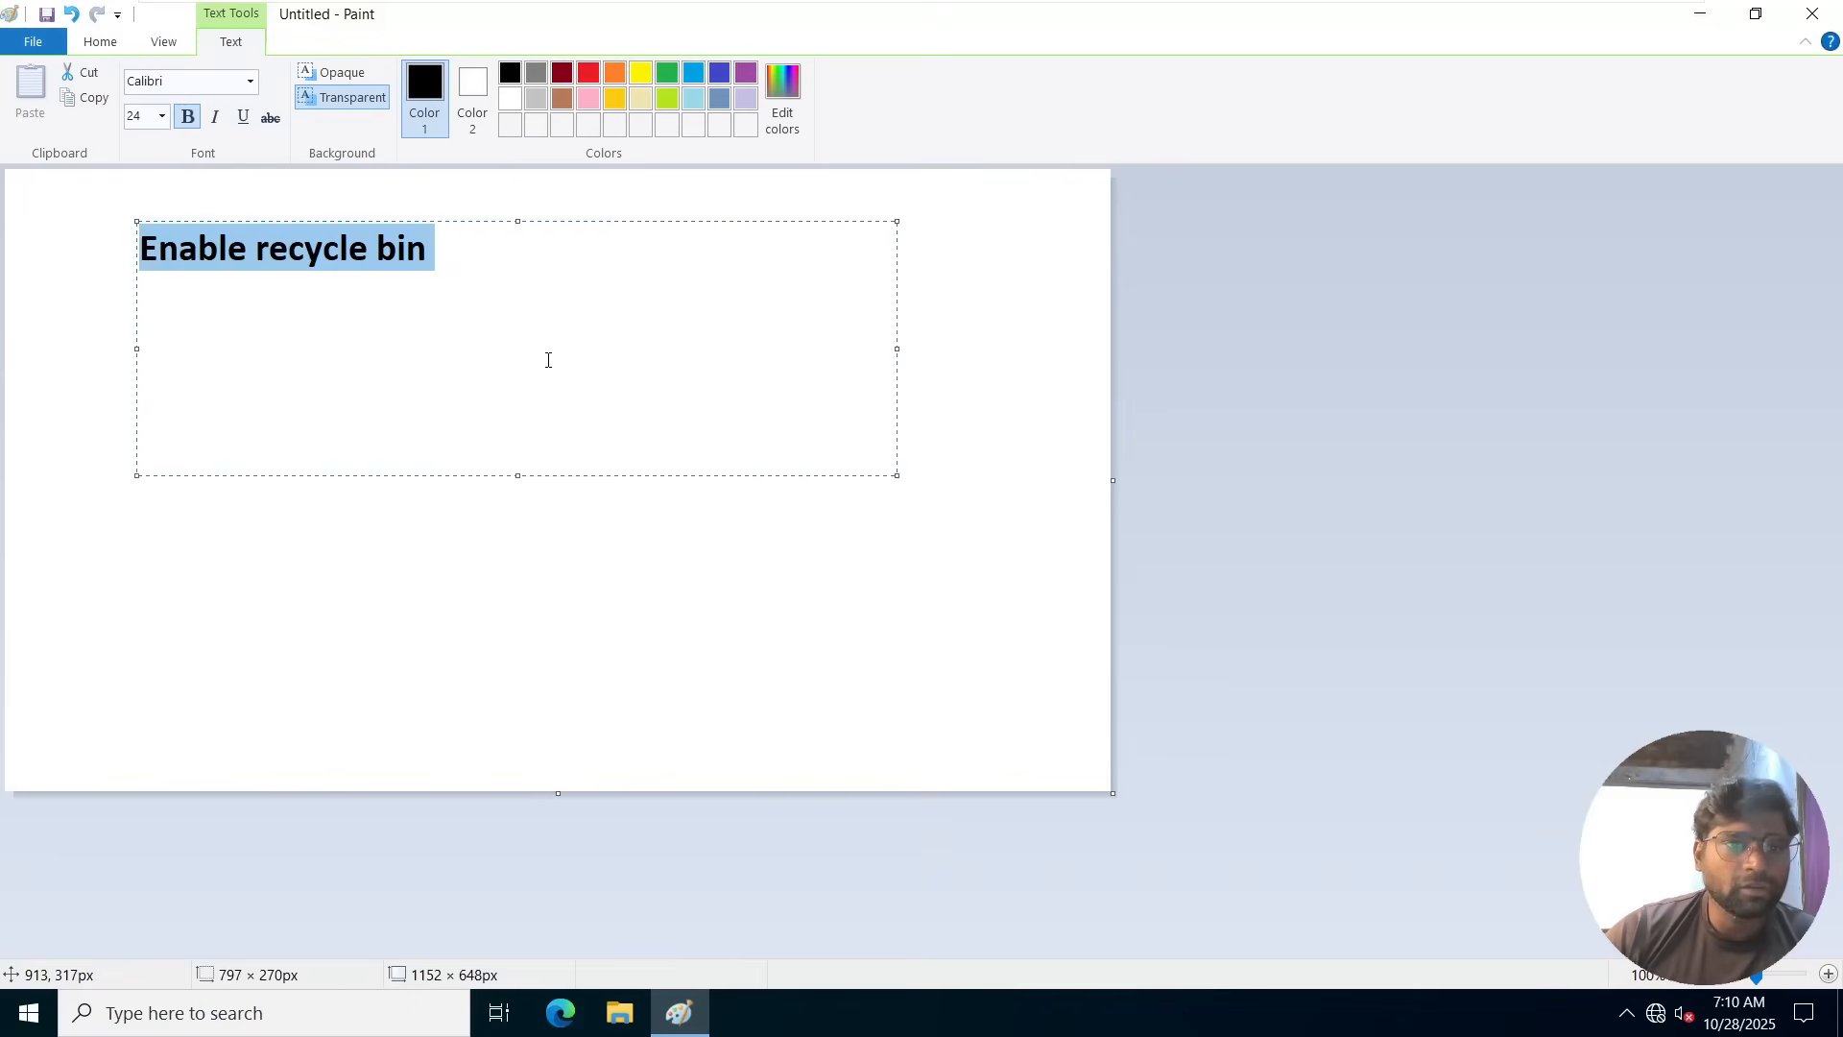
# Add a second line reading "DSRM mode restore" below "Enable recycle bin" in the text box.
pyautogui.click(461, 252)
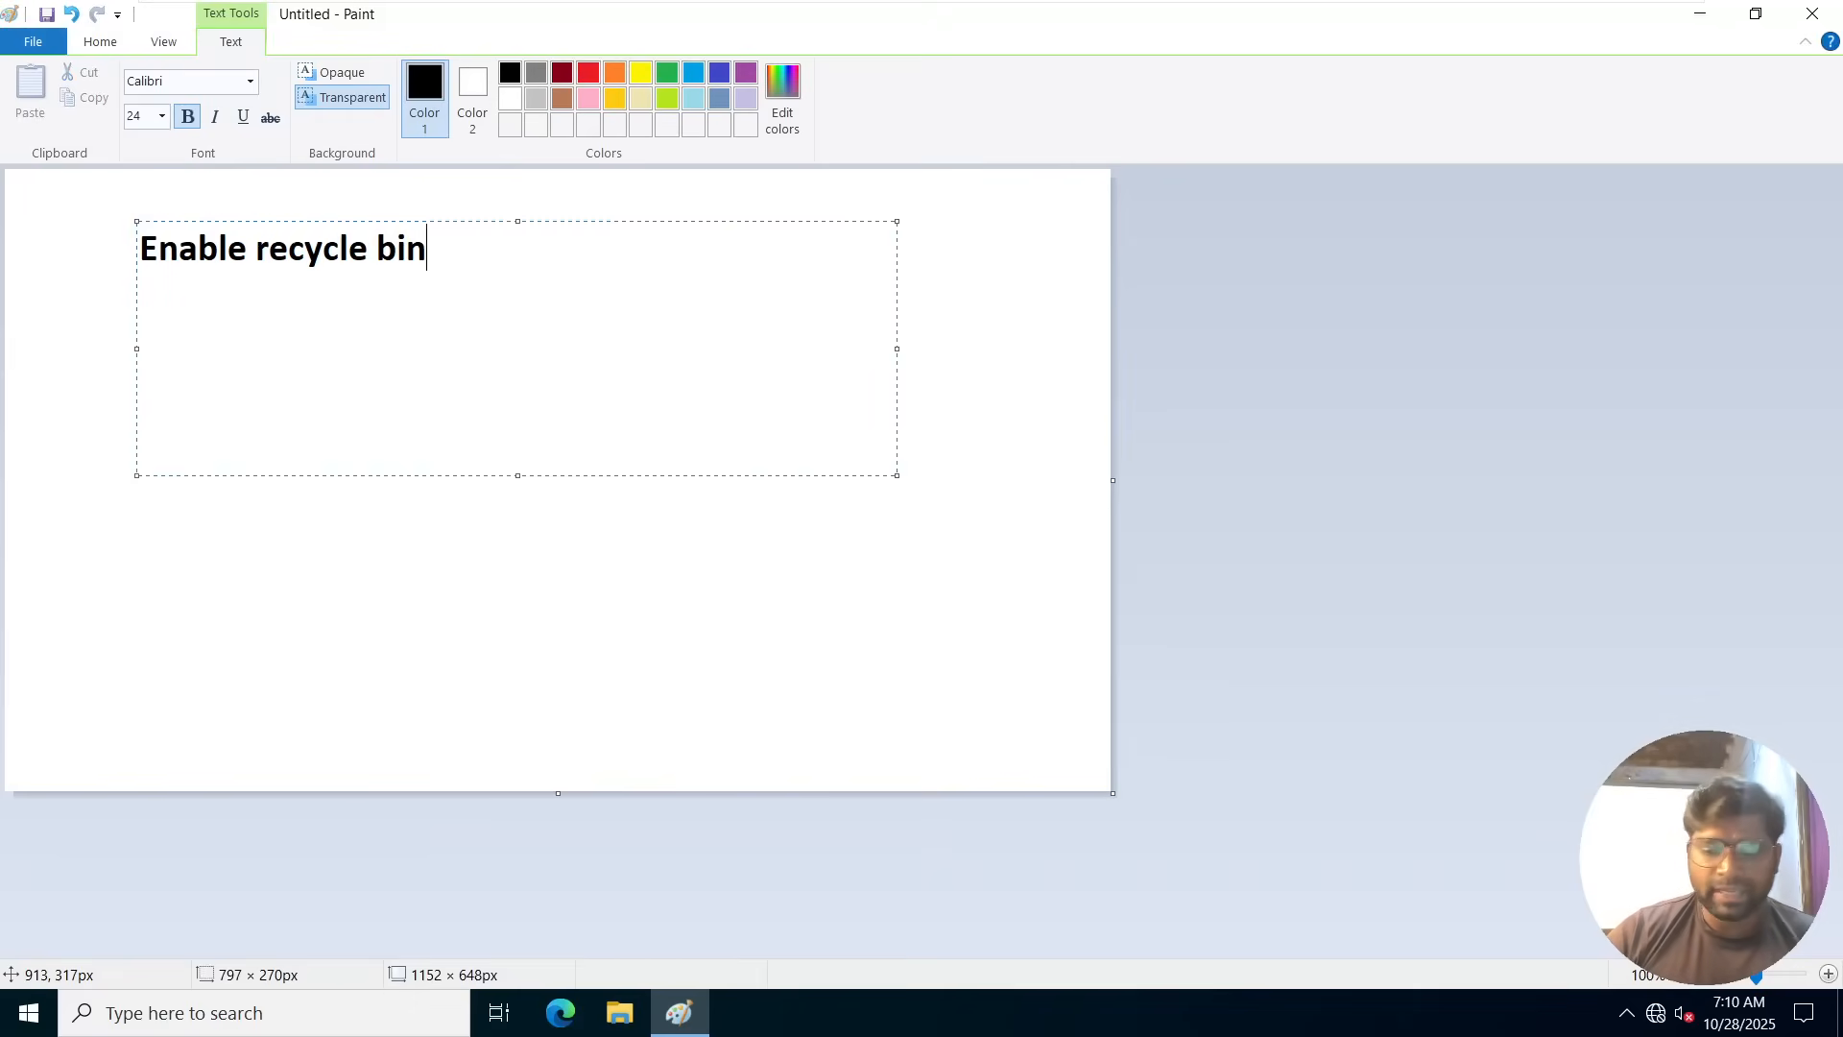
pyautogui.press('Return')
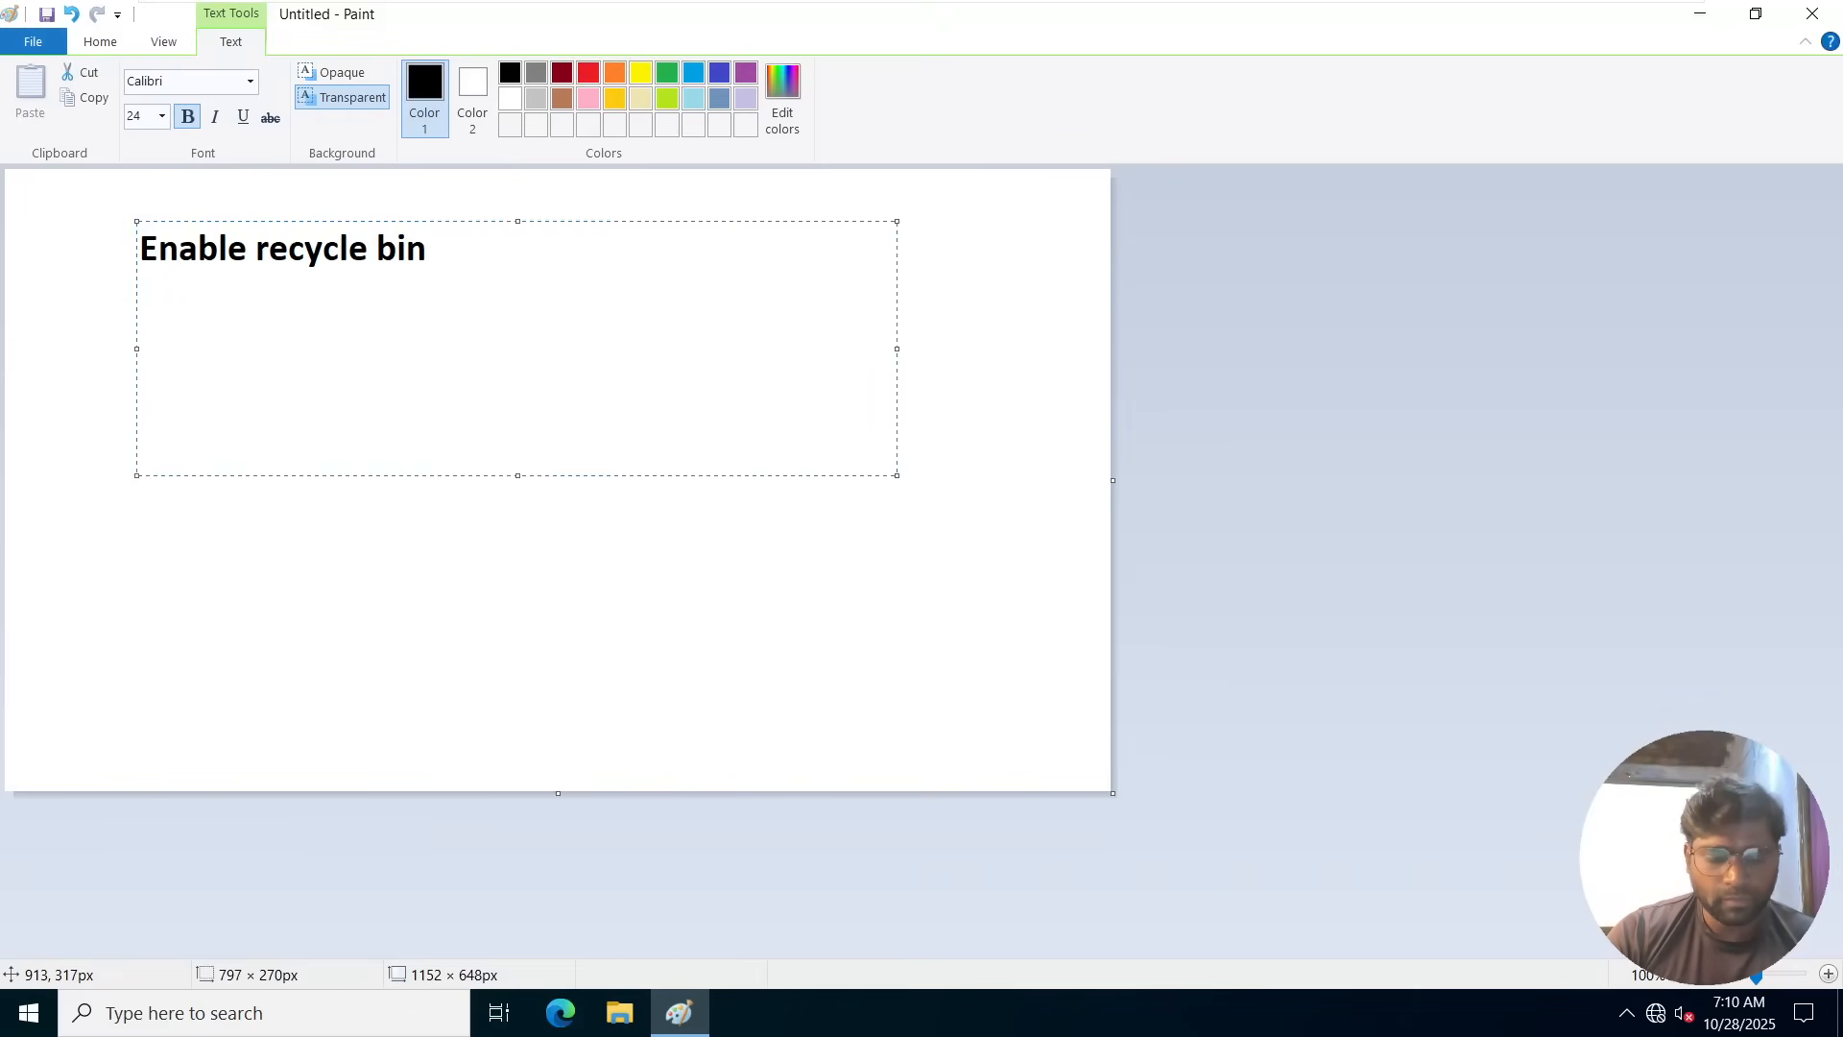
pyautogui.write('DSRM')
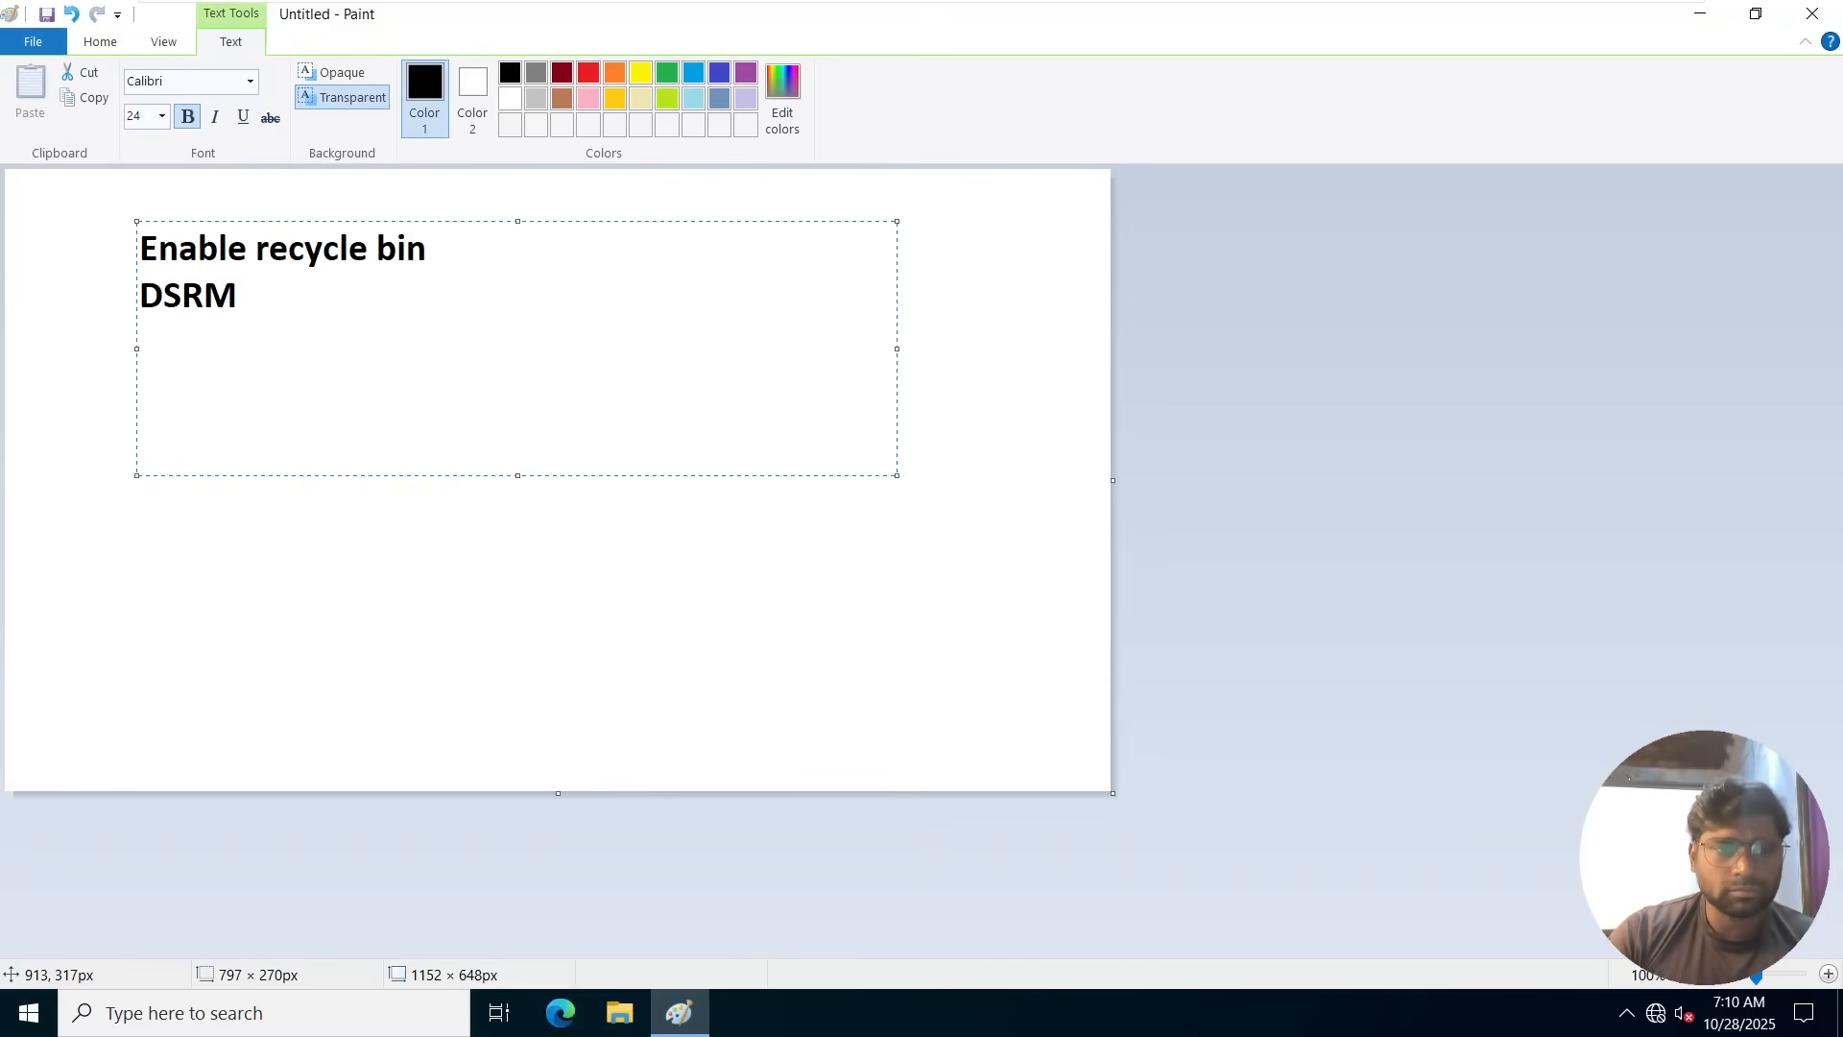
pyautogui.write(' mode restore')
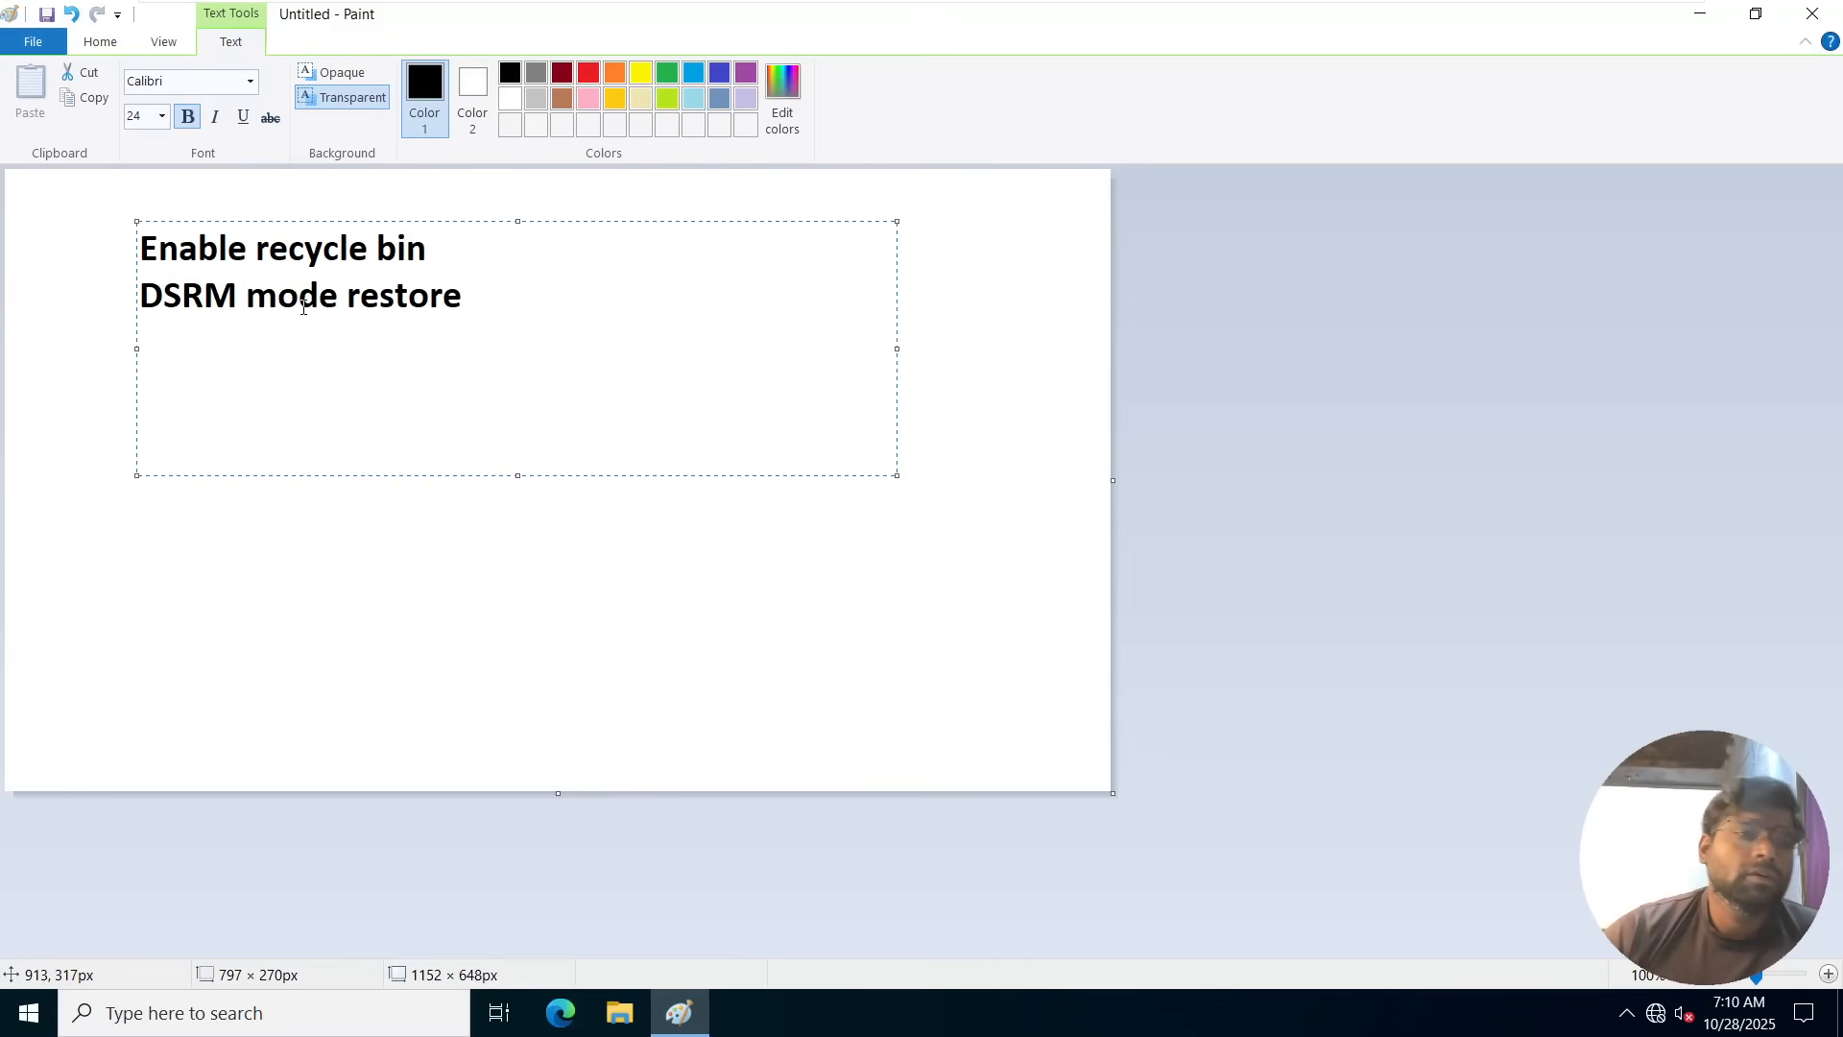
# Color the "Enable recycle bin" line dark red and the "DSRM mode restore" line orange.
pyautogui.moveTo(139, 247); pyautogui.dragTo(139, 297)
pyautogui.click(562, 72)
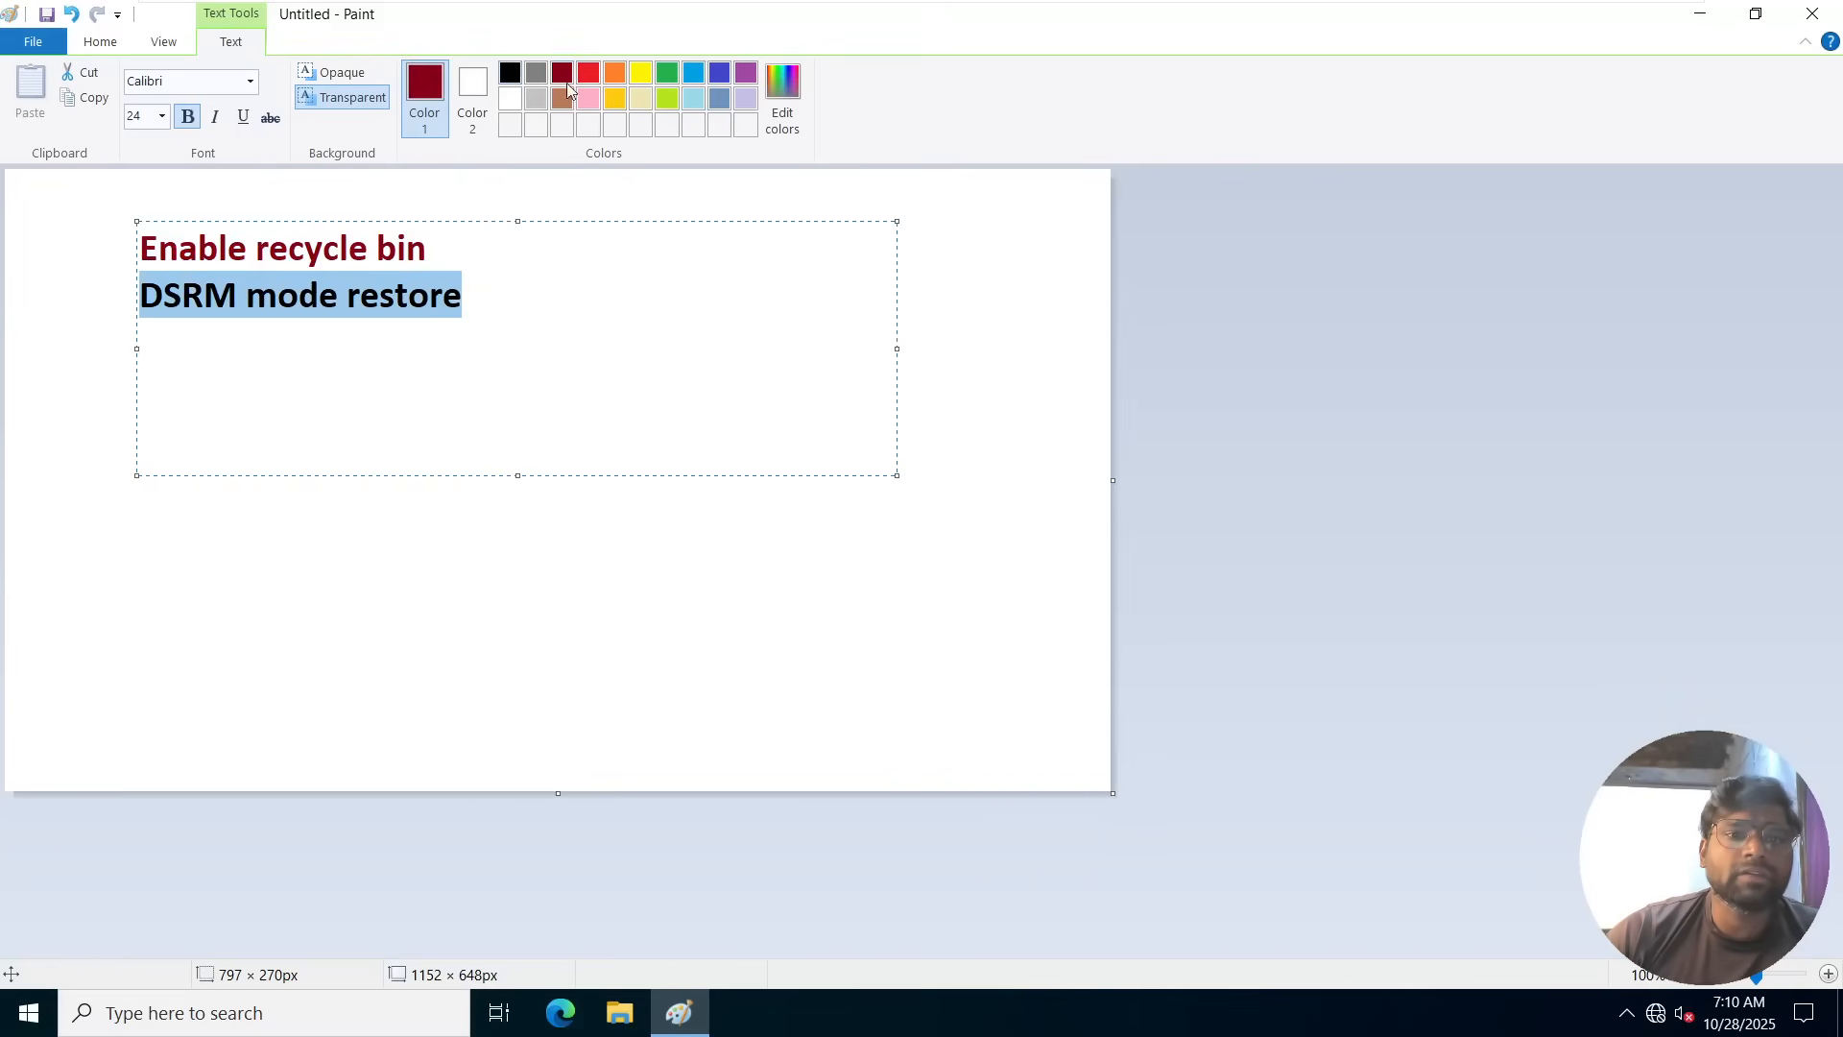
pyautogui.click(623, 74)
pyautogui.click(526, 349)
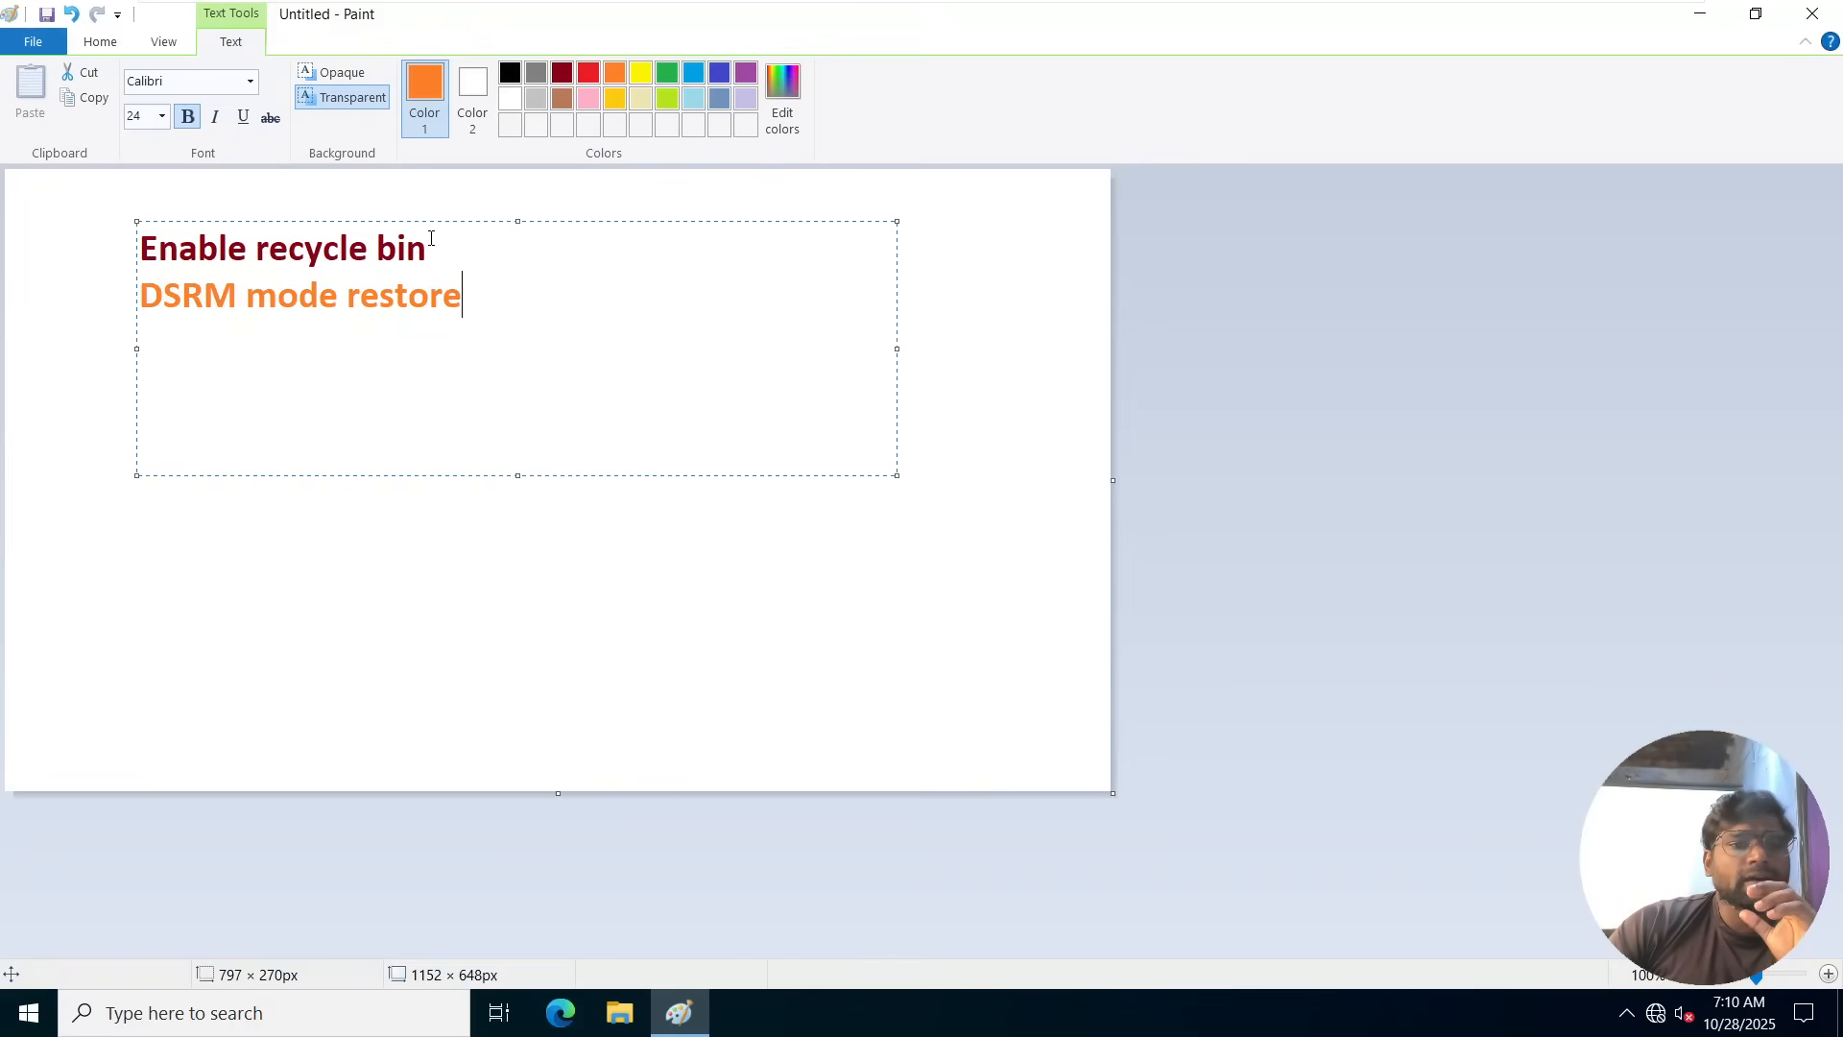
pyautogui.moveTo(431, 239); pyautogui.dragTo(151, 245)
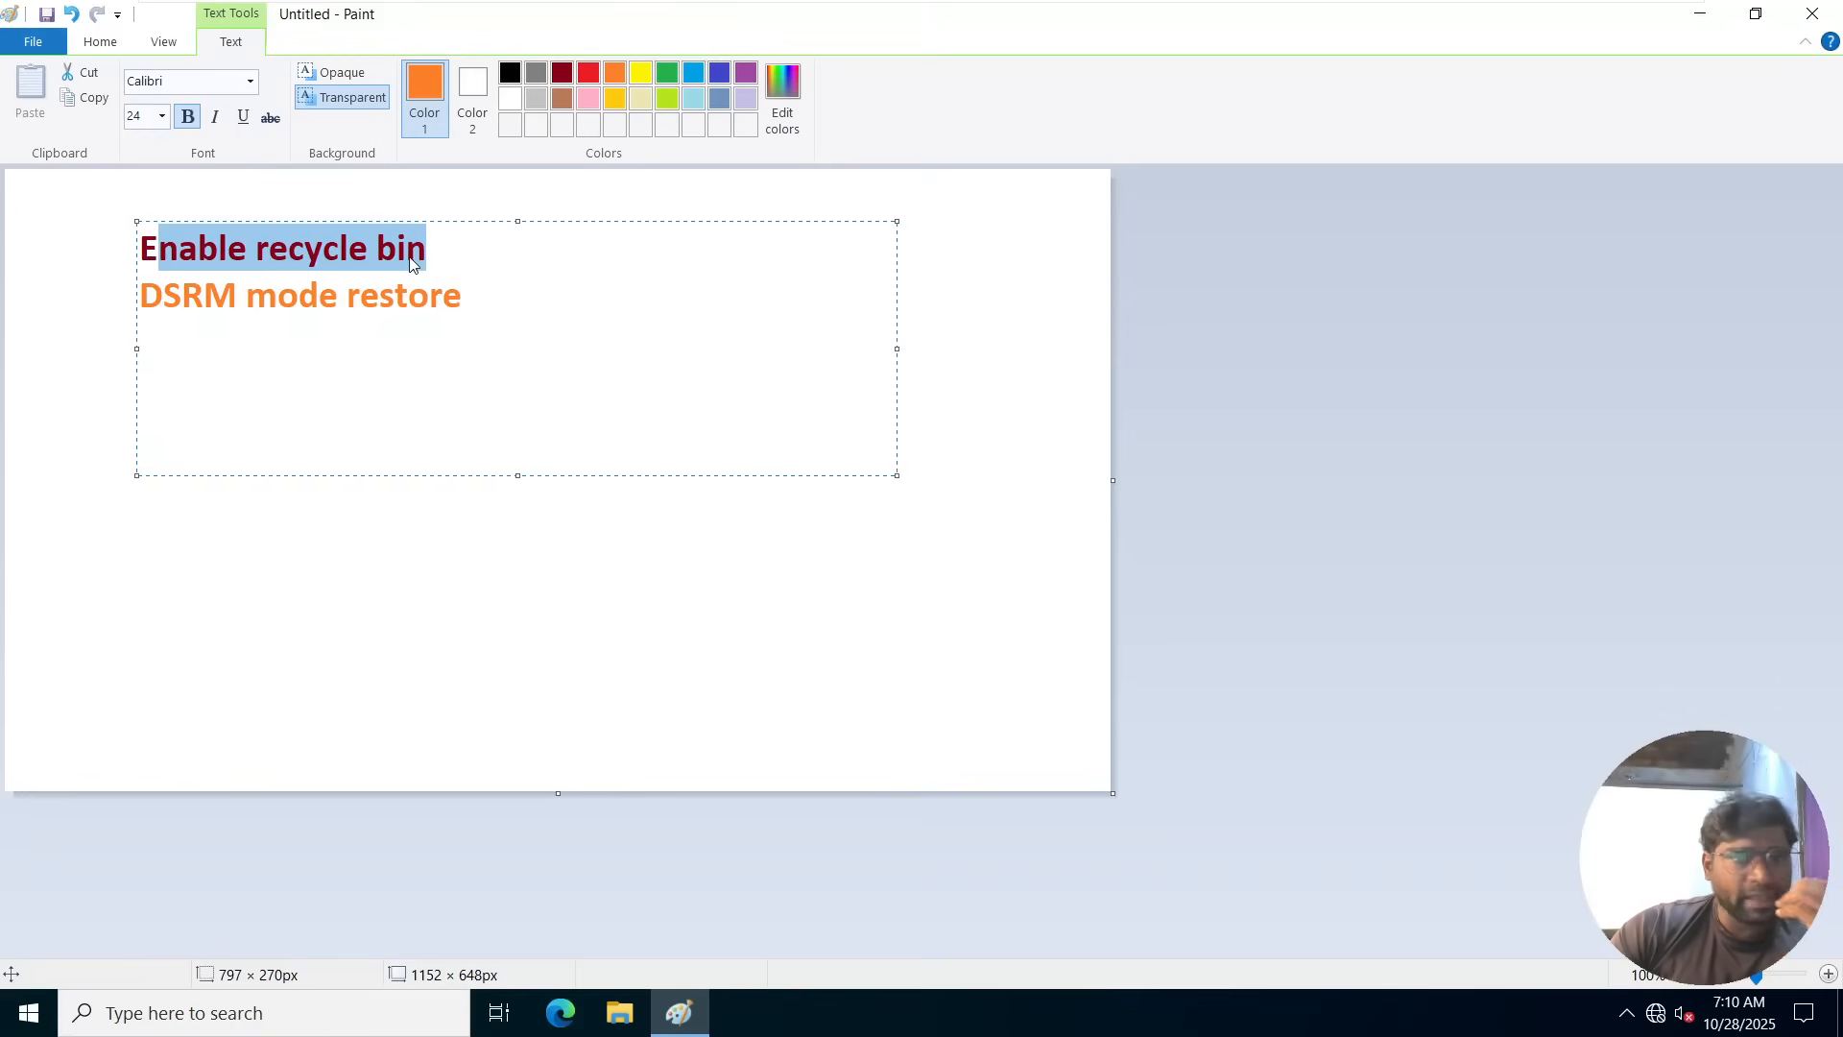
pyautogui.click(440, 253)
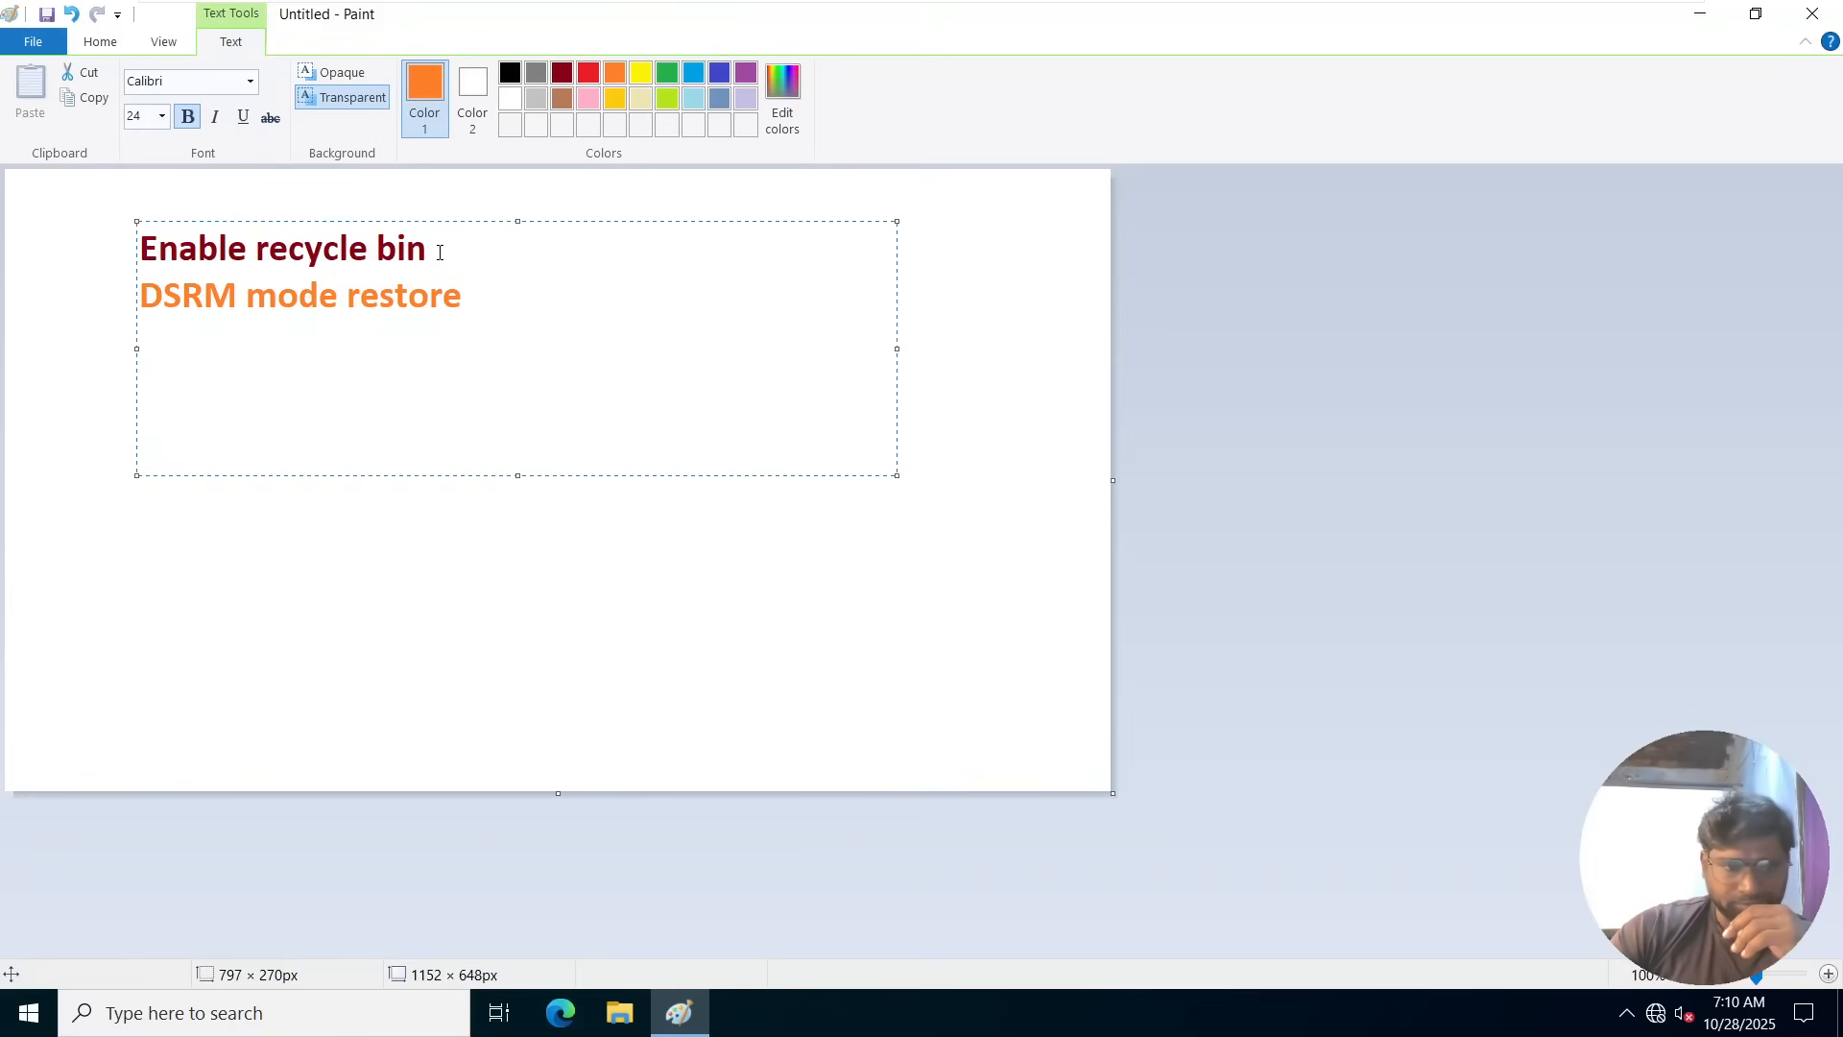
pyautogui.moveTo(484, 299); pyautogui.dragTo(144, 303)
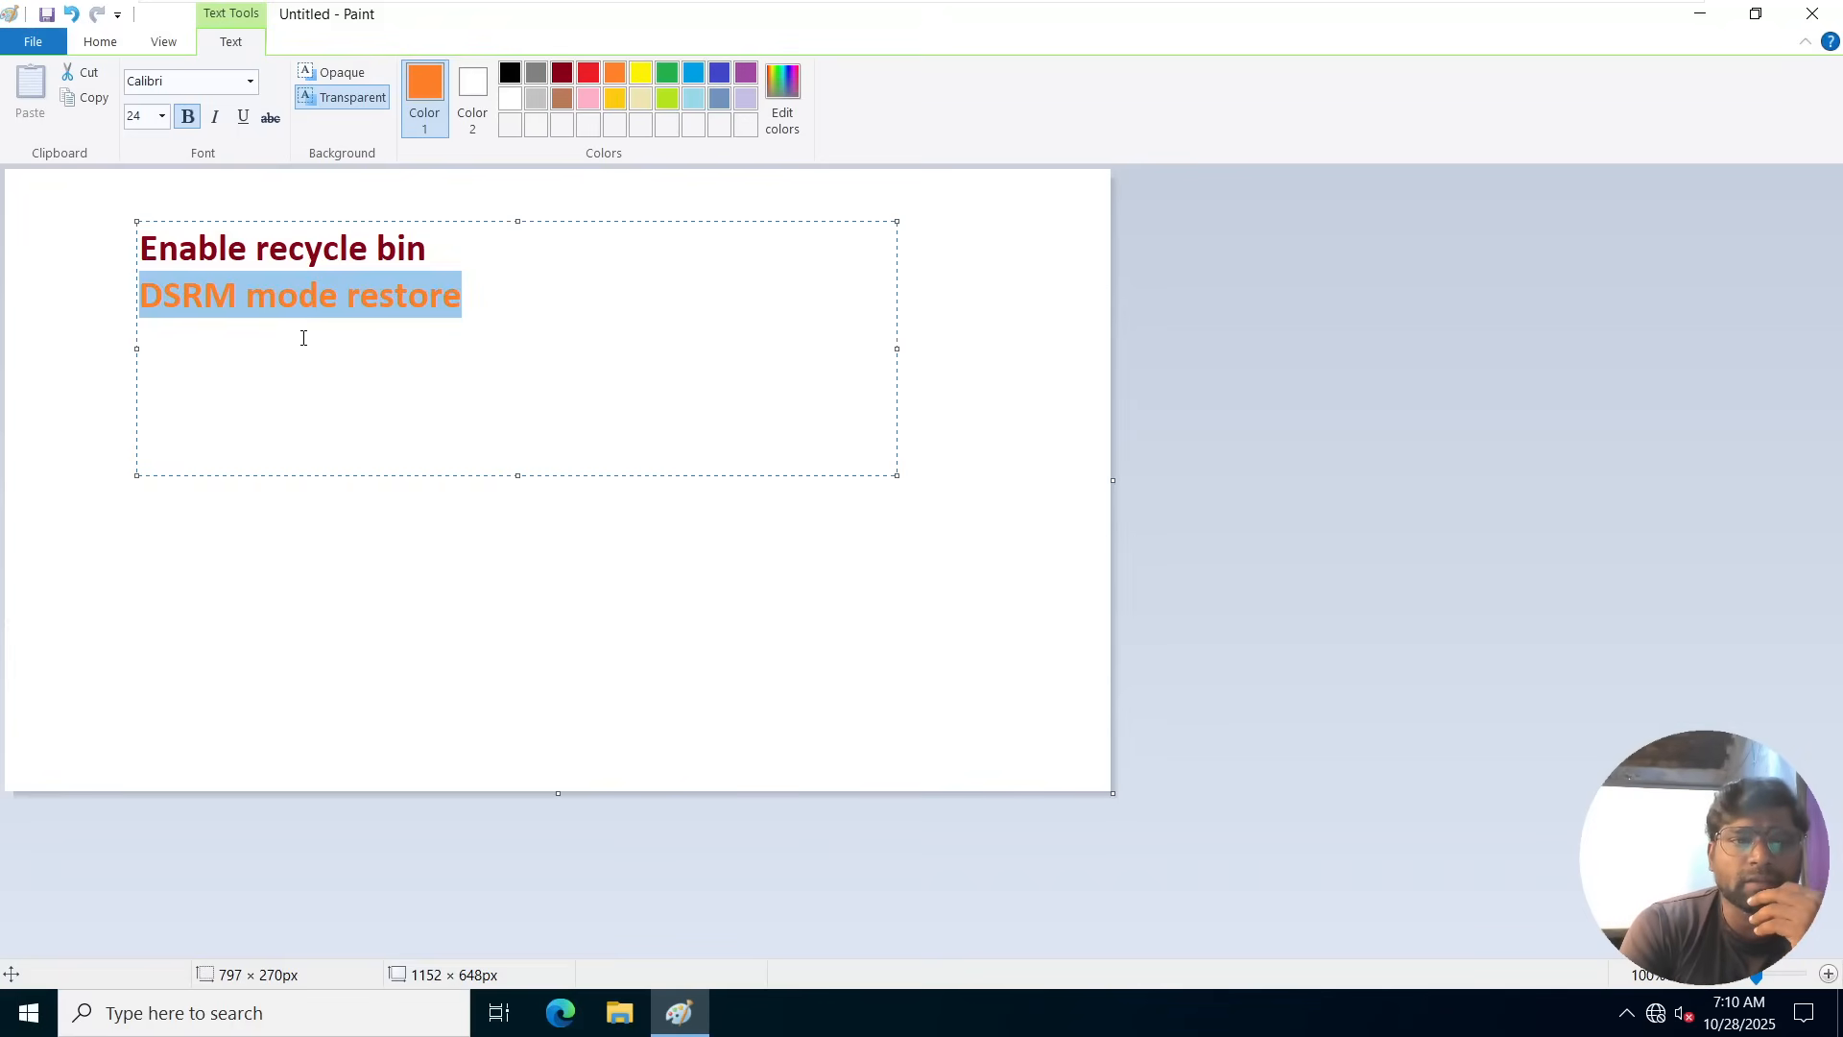
pyautogui.click(461, 251)
pyautogui.moveTo(452, 245); pyautogui.dragTo(128, 232)
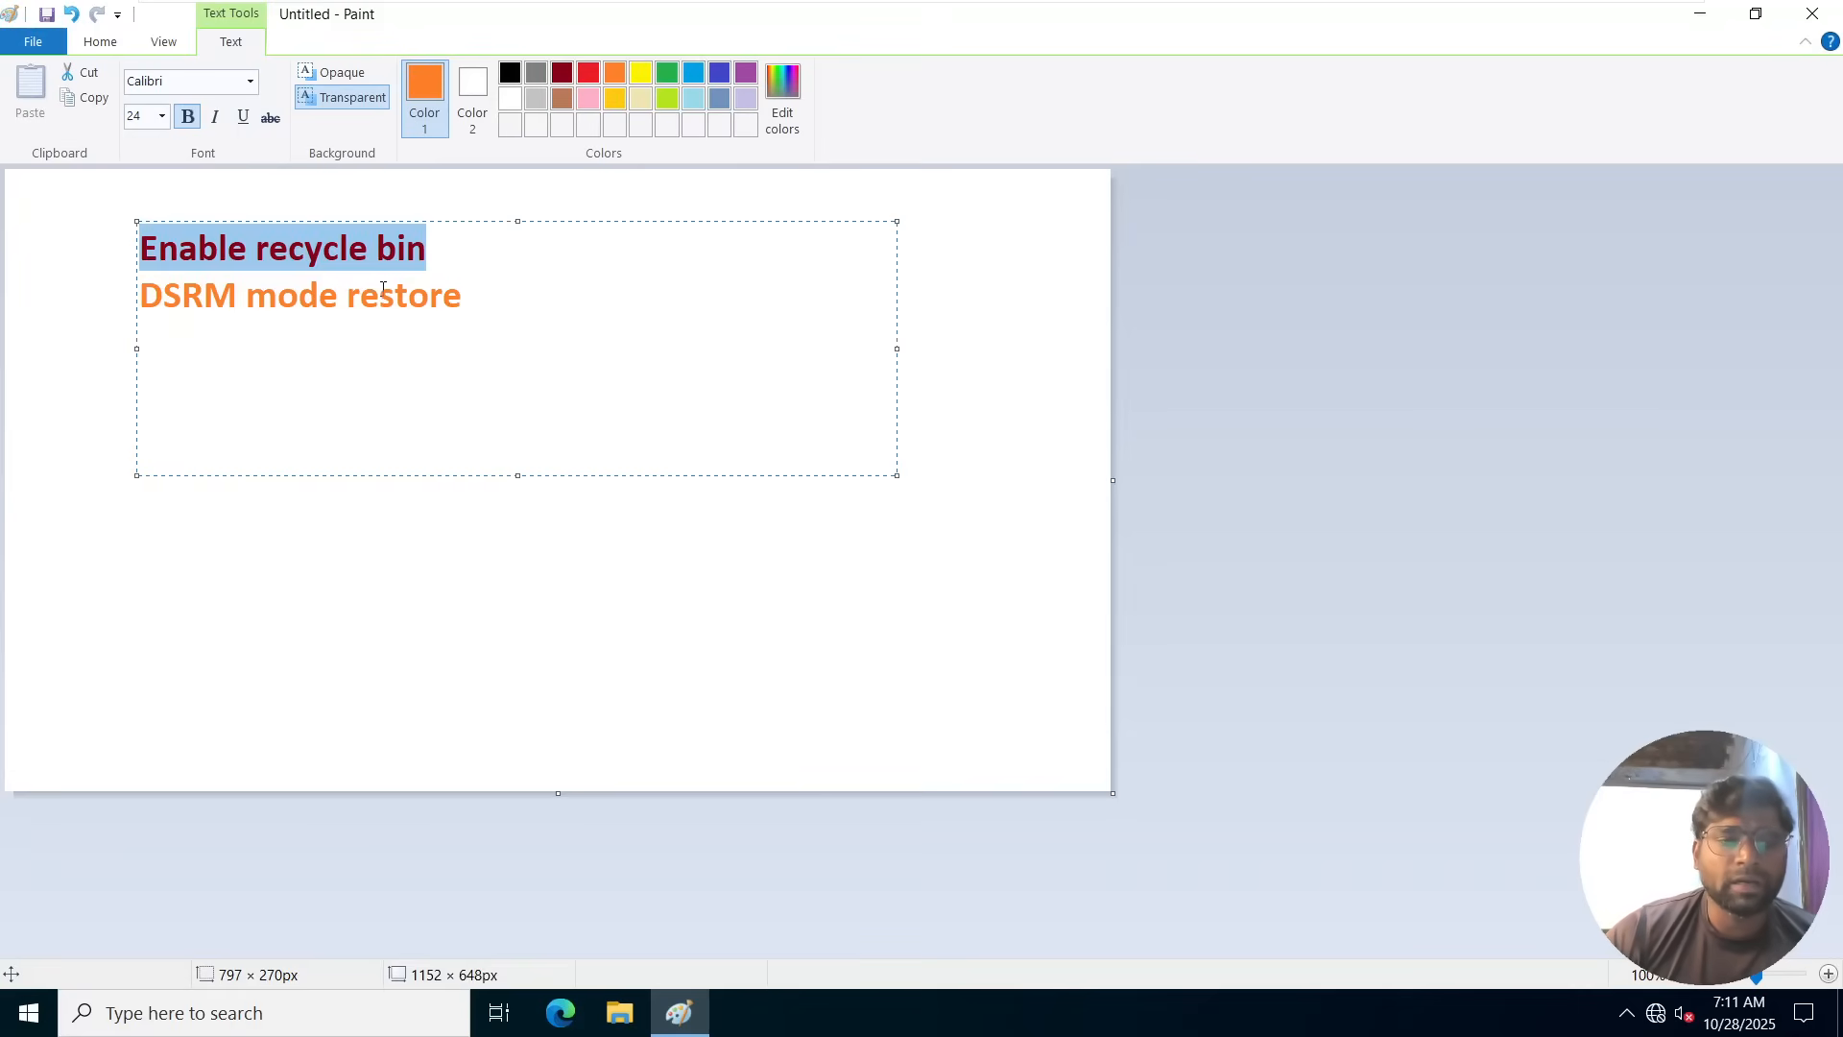
# Minimize the Paint window and open Active Directory Users and Computers from a maximized Server Manager.
pyautogui.click(1699, 16)
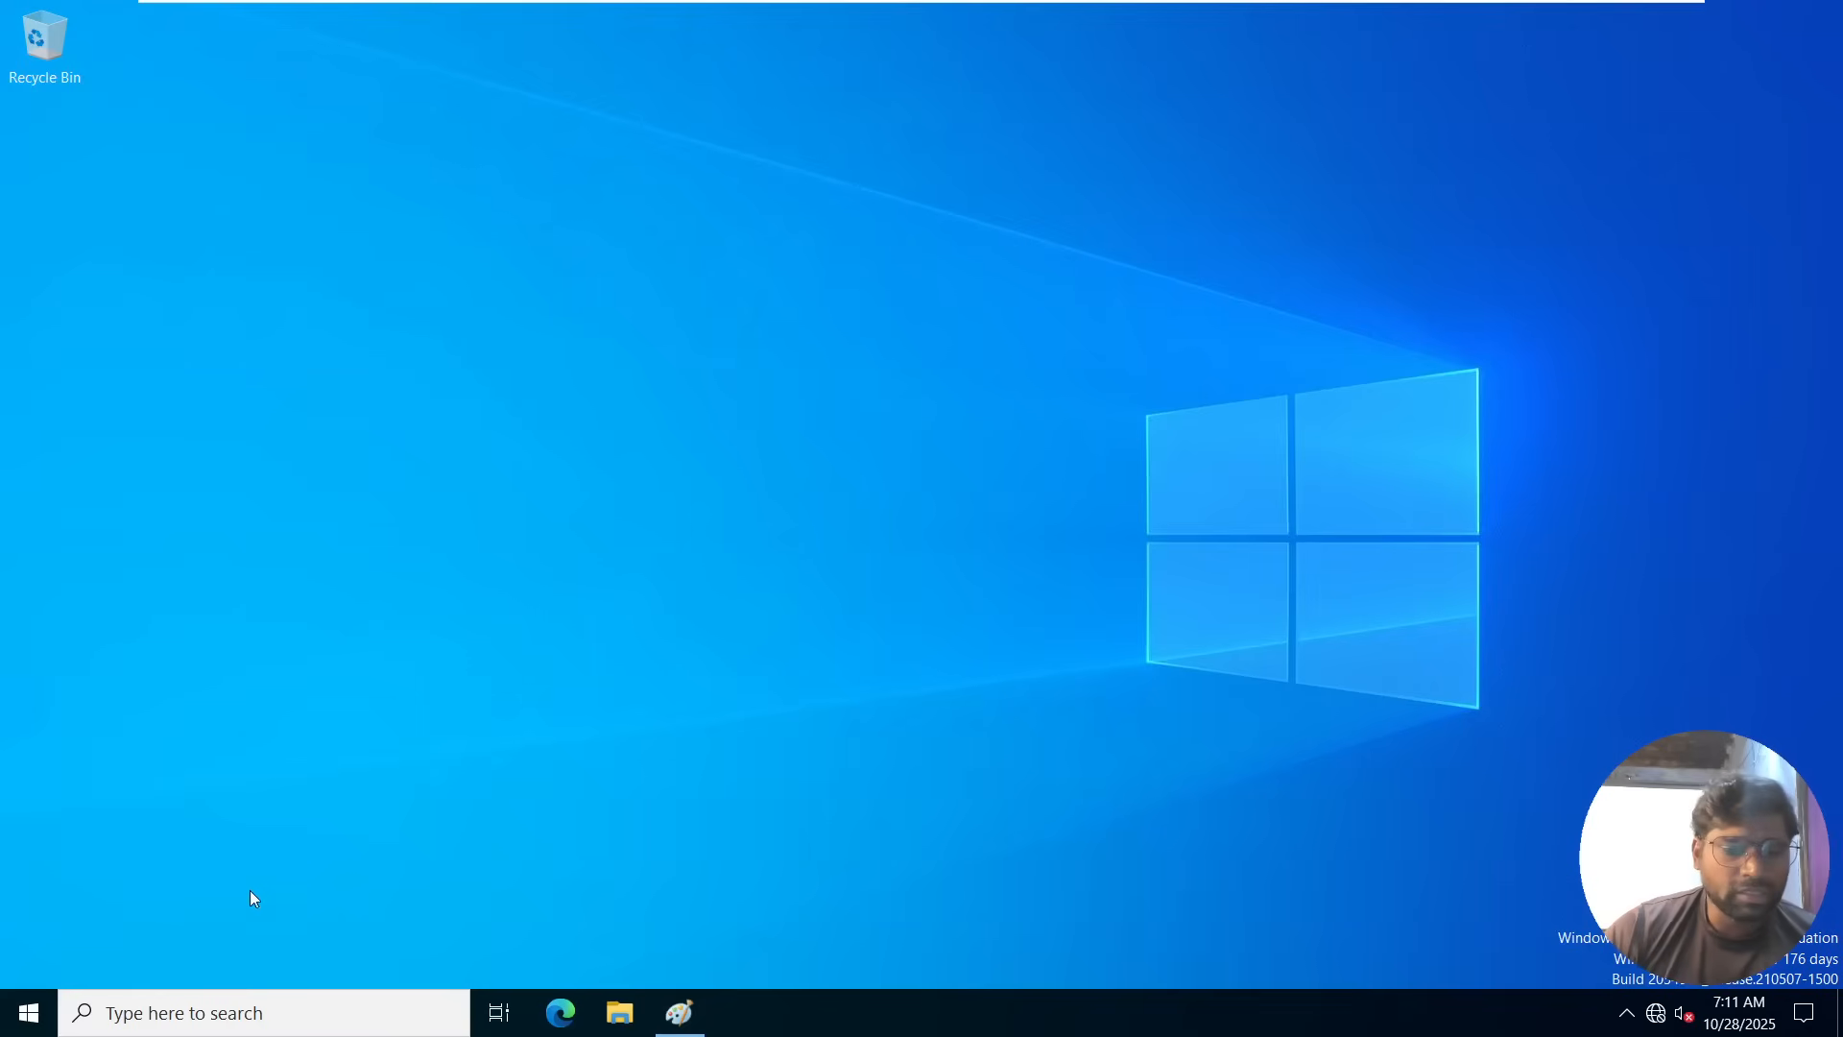
pyautogui.click(26, 1013)
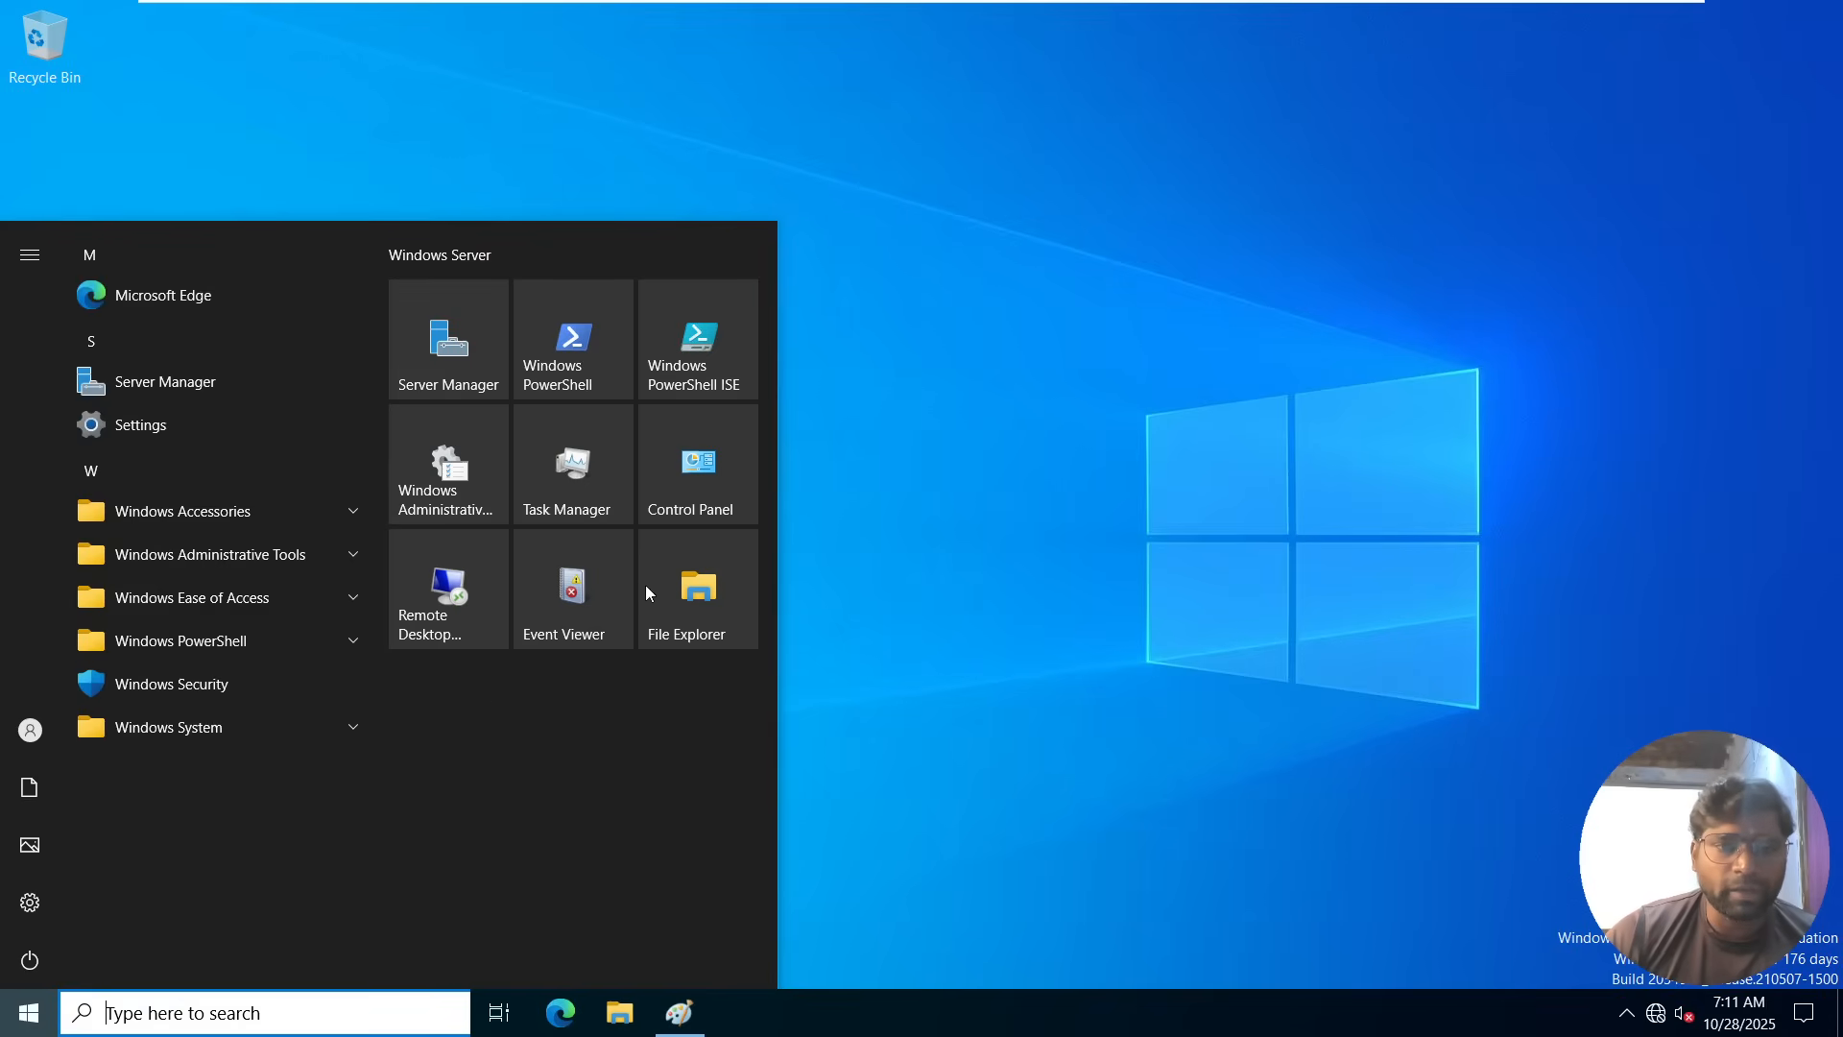
pyautogui.click(452, 357)
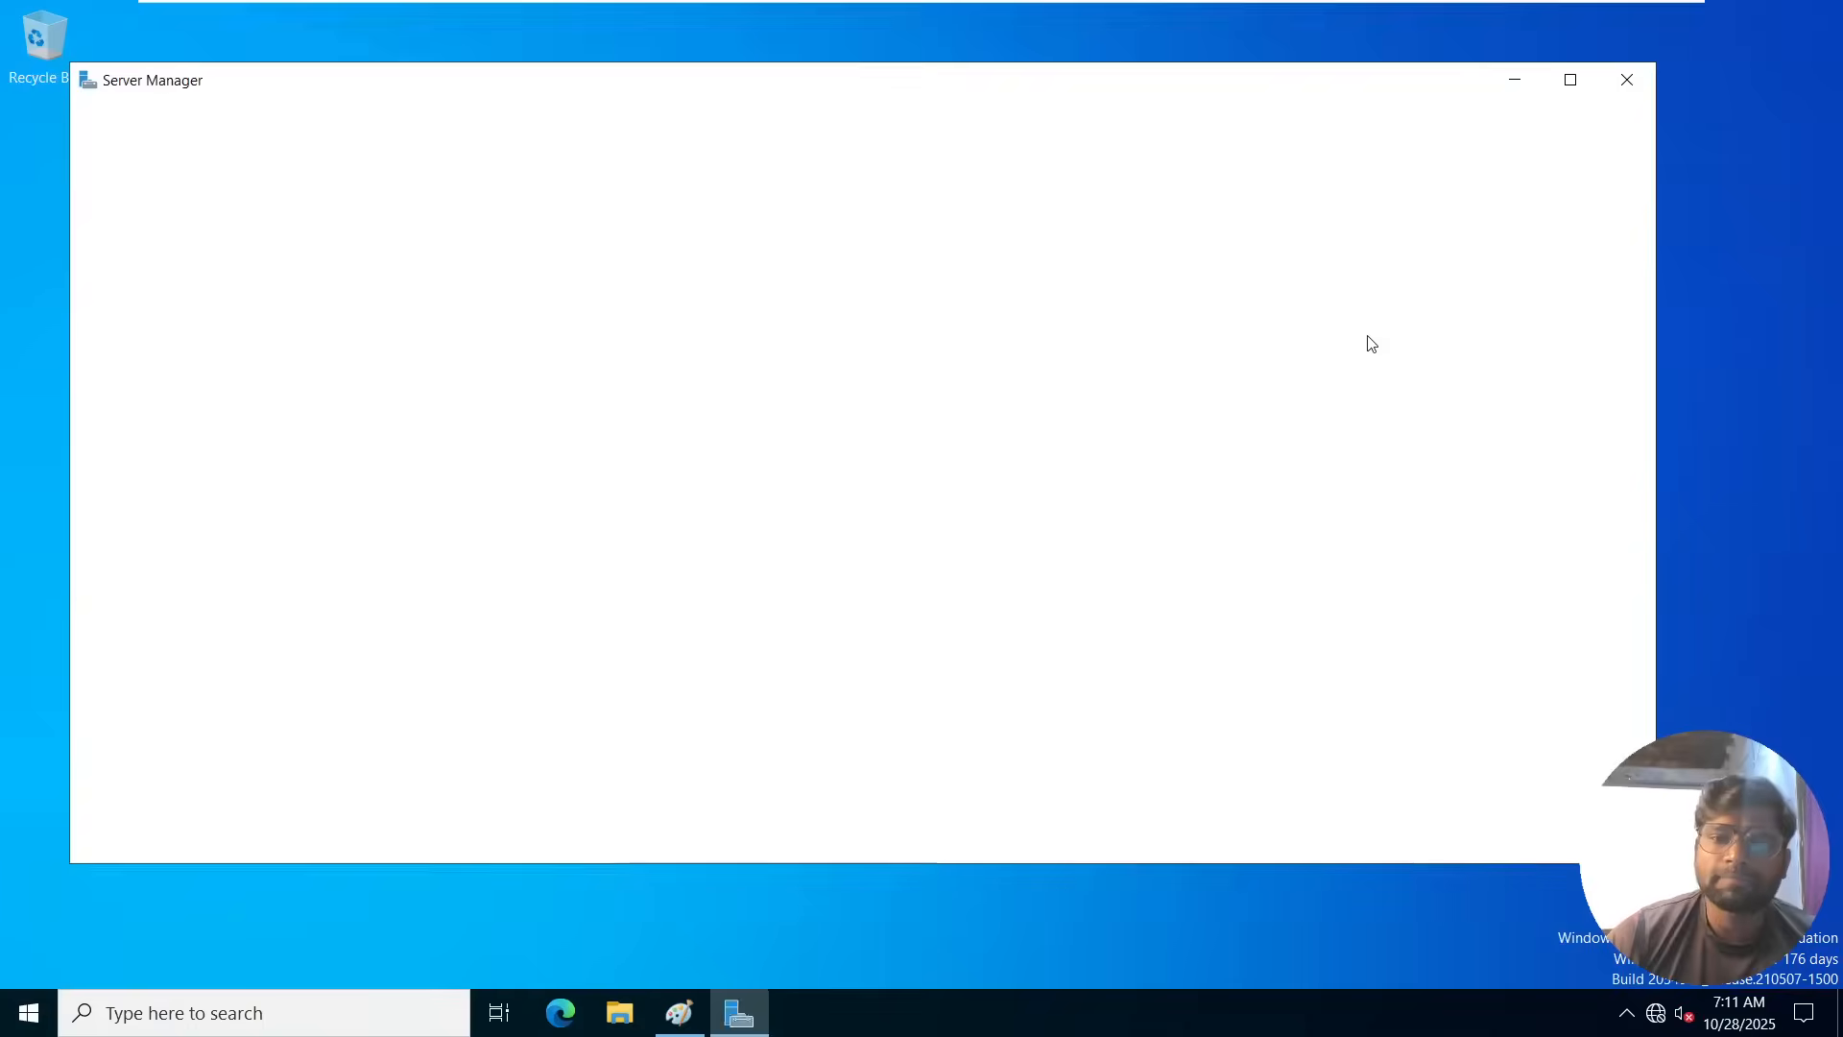
pyautogui.click(1570, 80)
pyautogui.click(1666, 67)
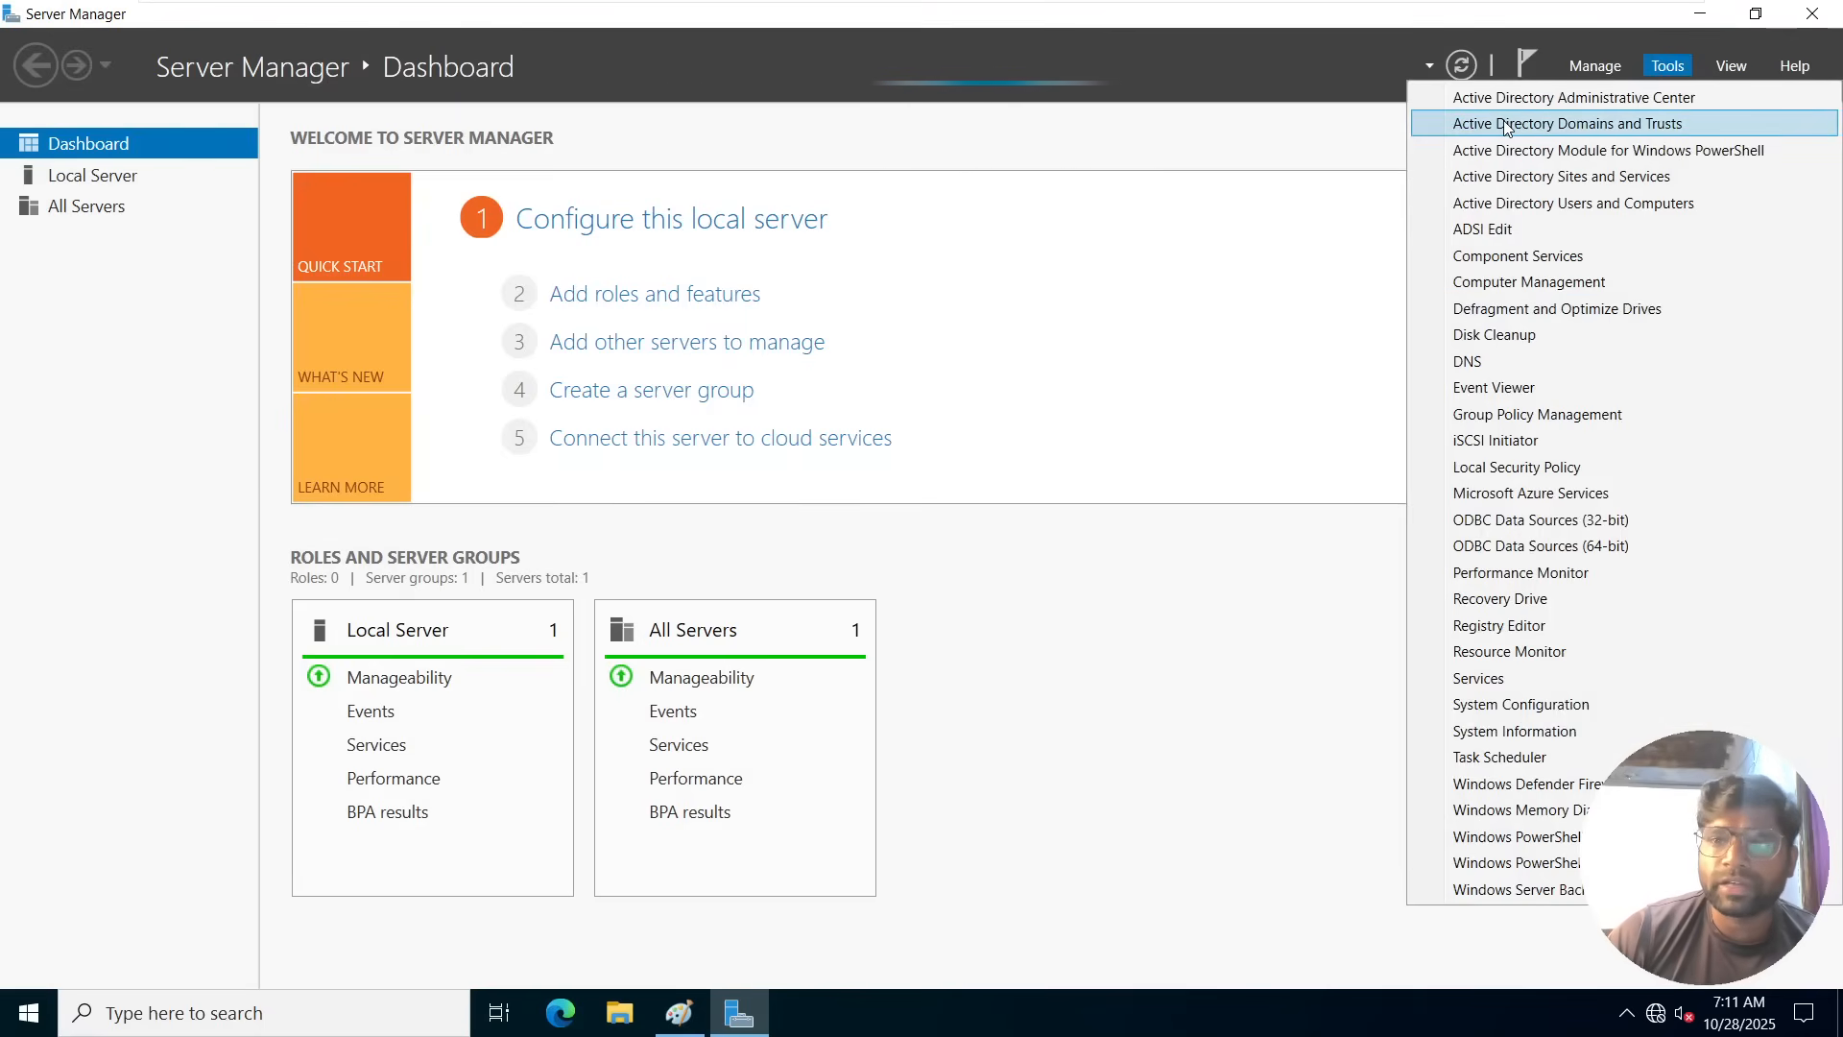
pyautogui.click(1540, 206)
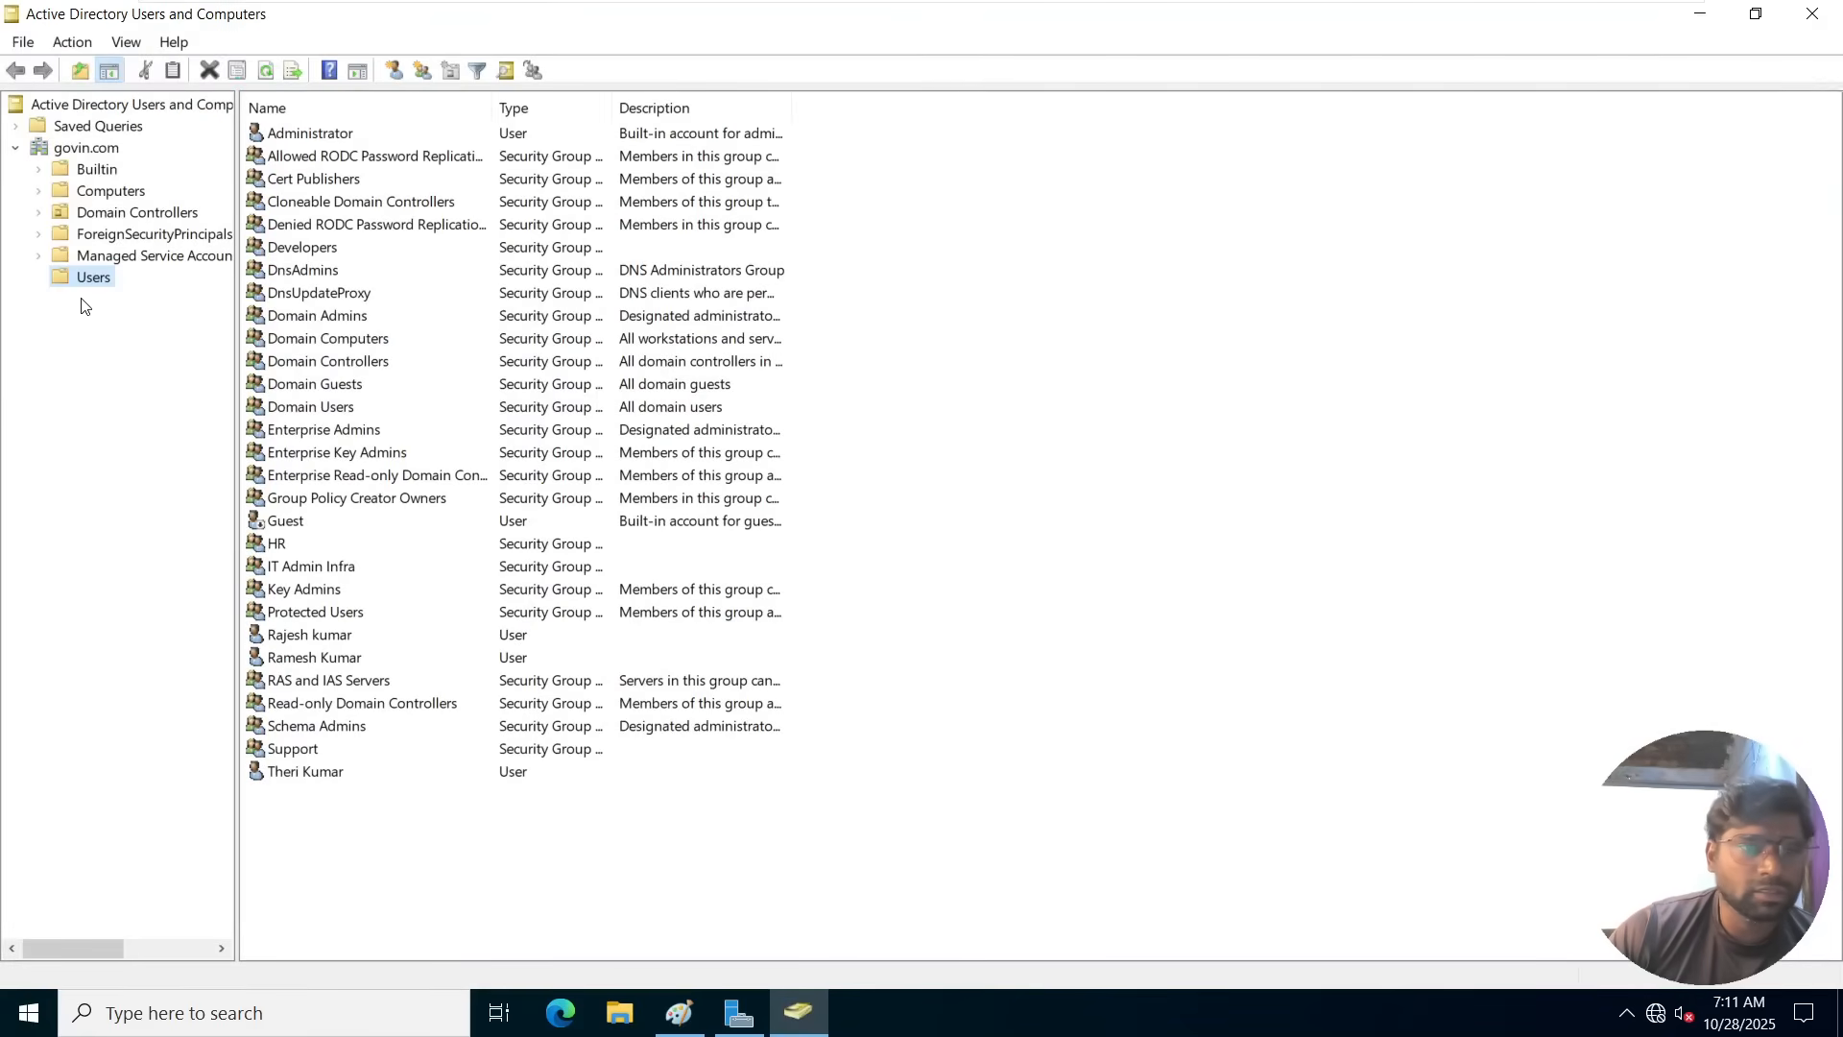
# Start a new user in the Users container and enter the user's first name and logon name.
pyautogui.rightClick(92, 282)
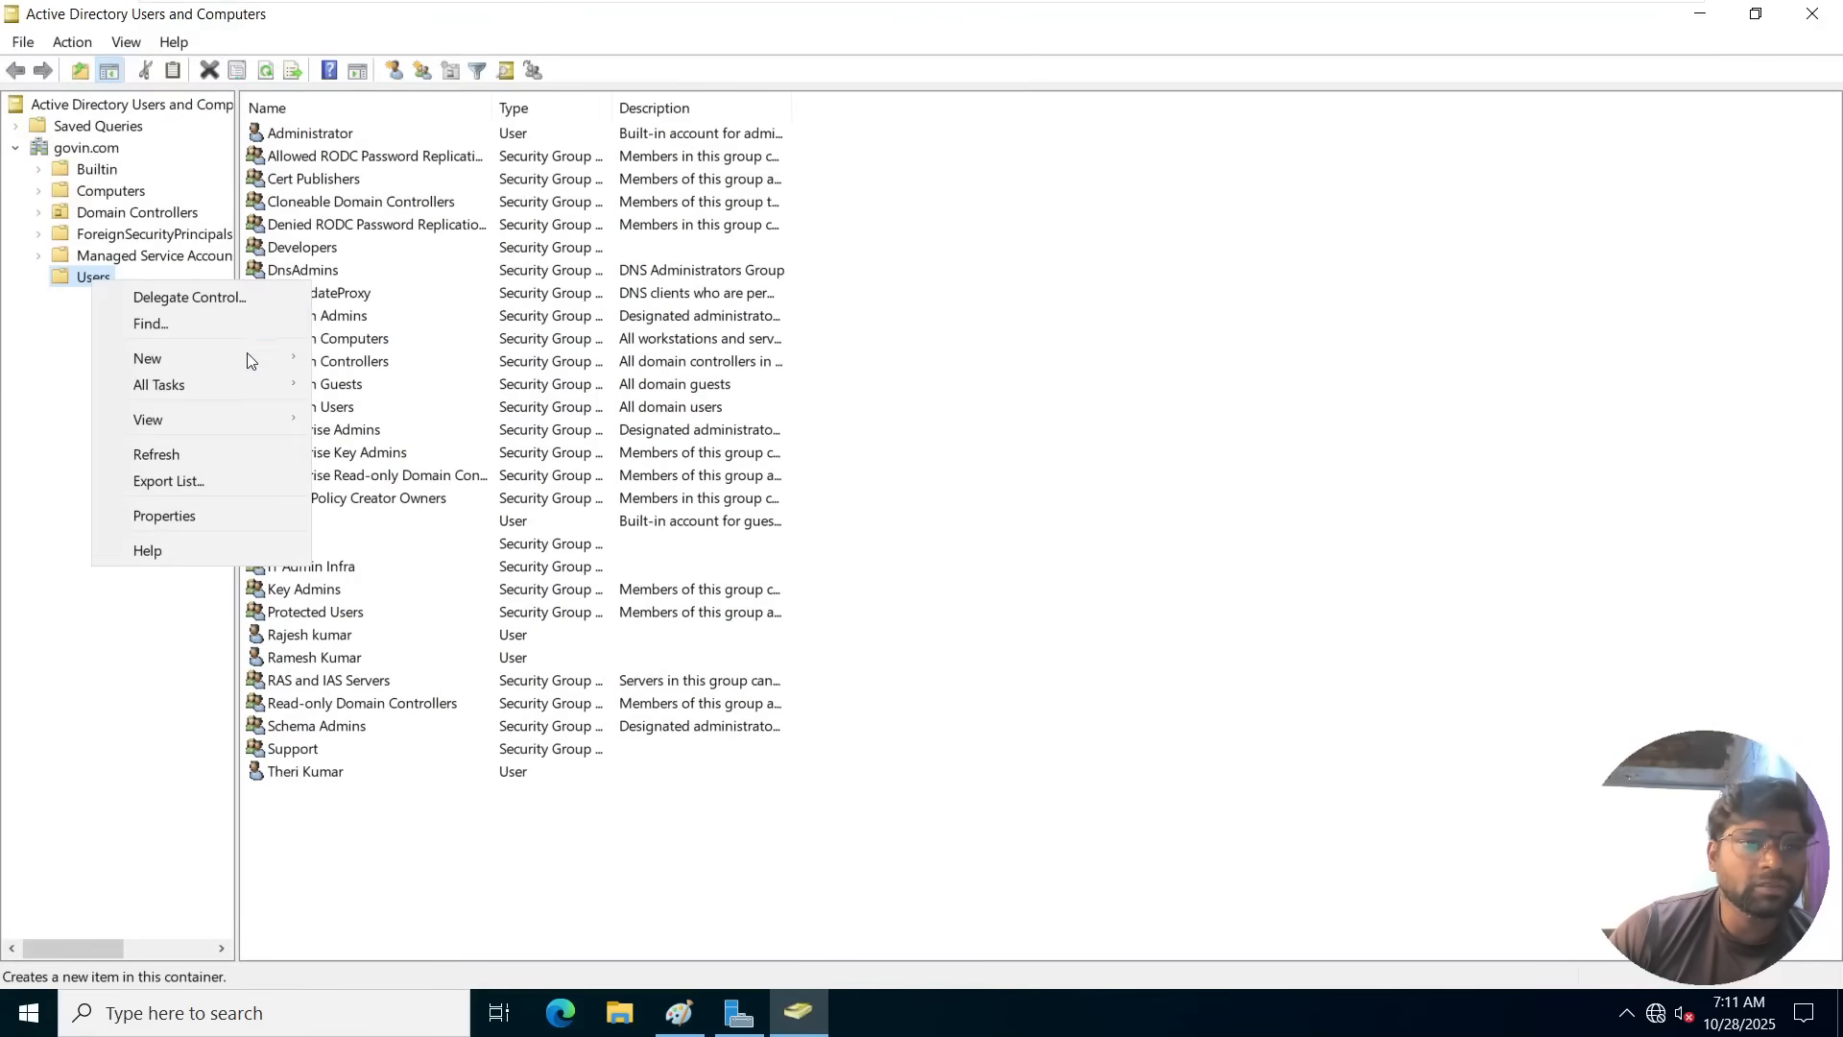
pyautogui.moveTo(268, 353)
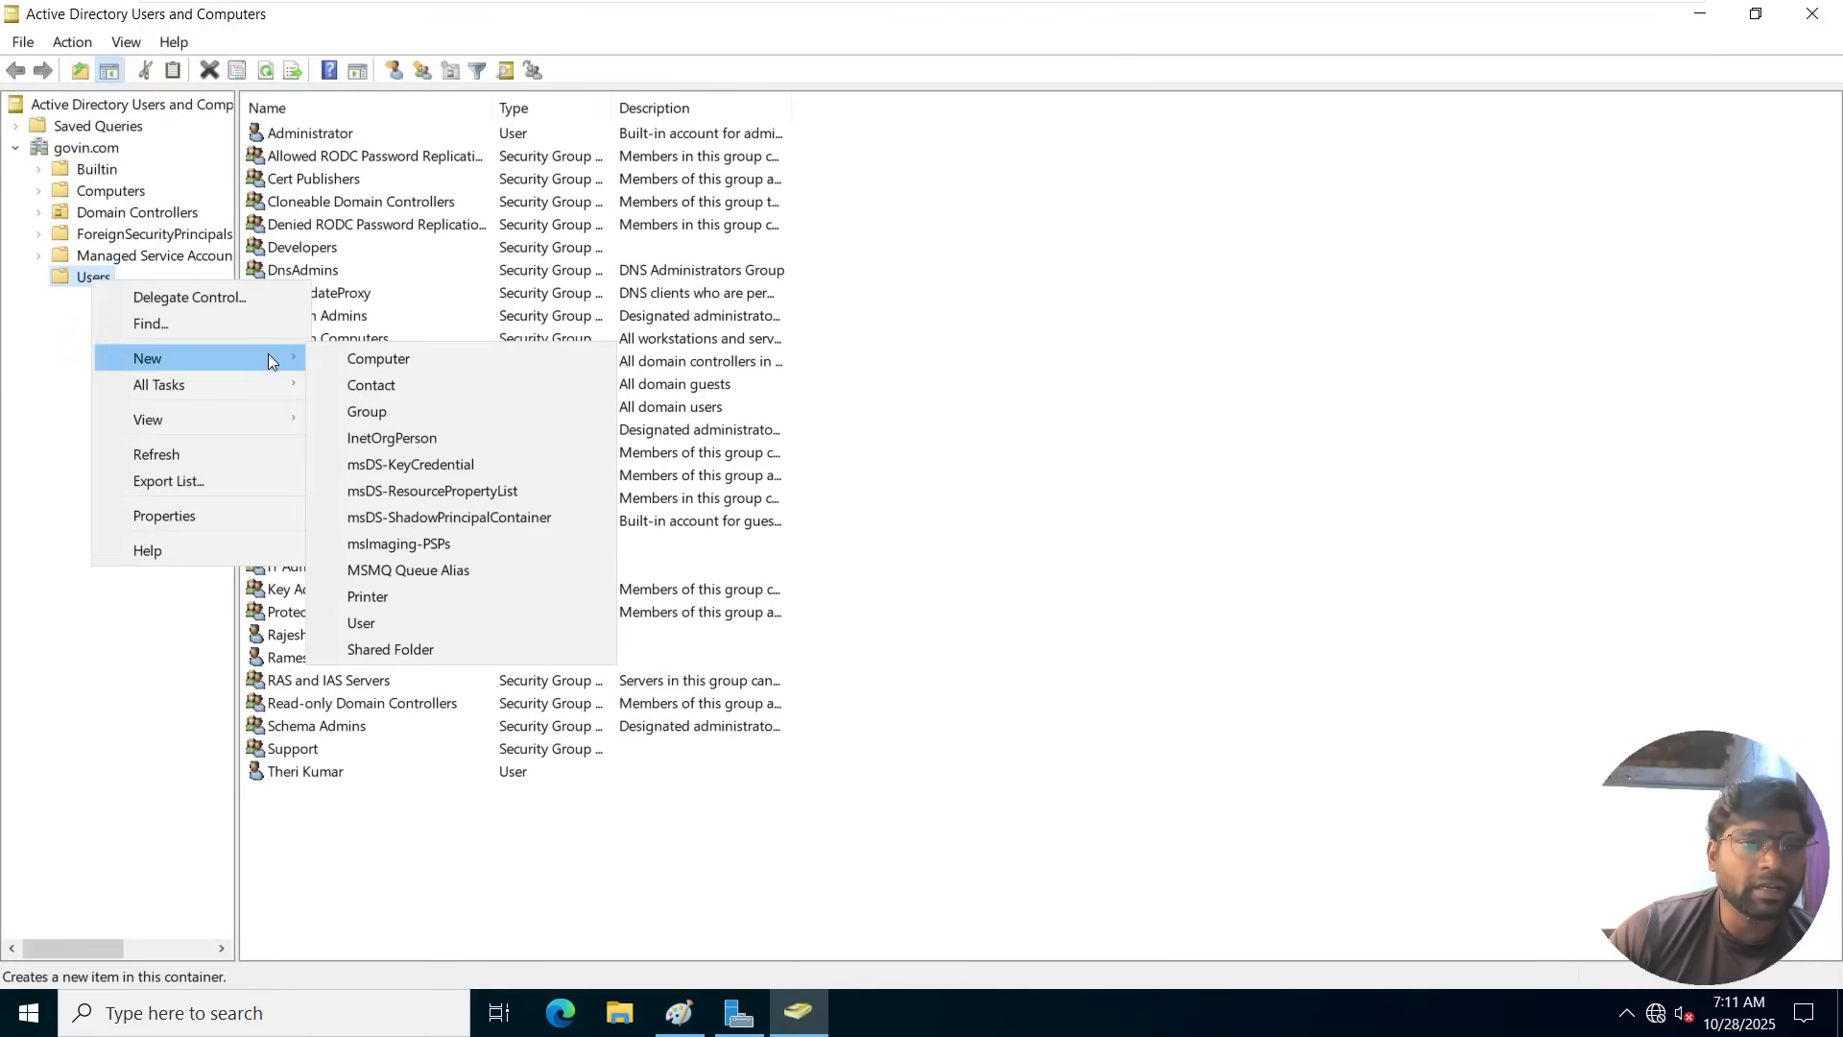
pyautogui.click(401, 625)
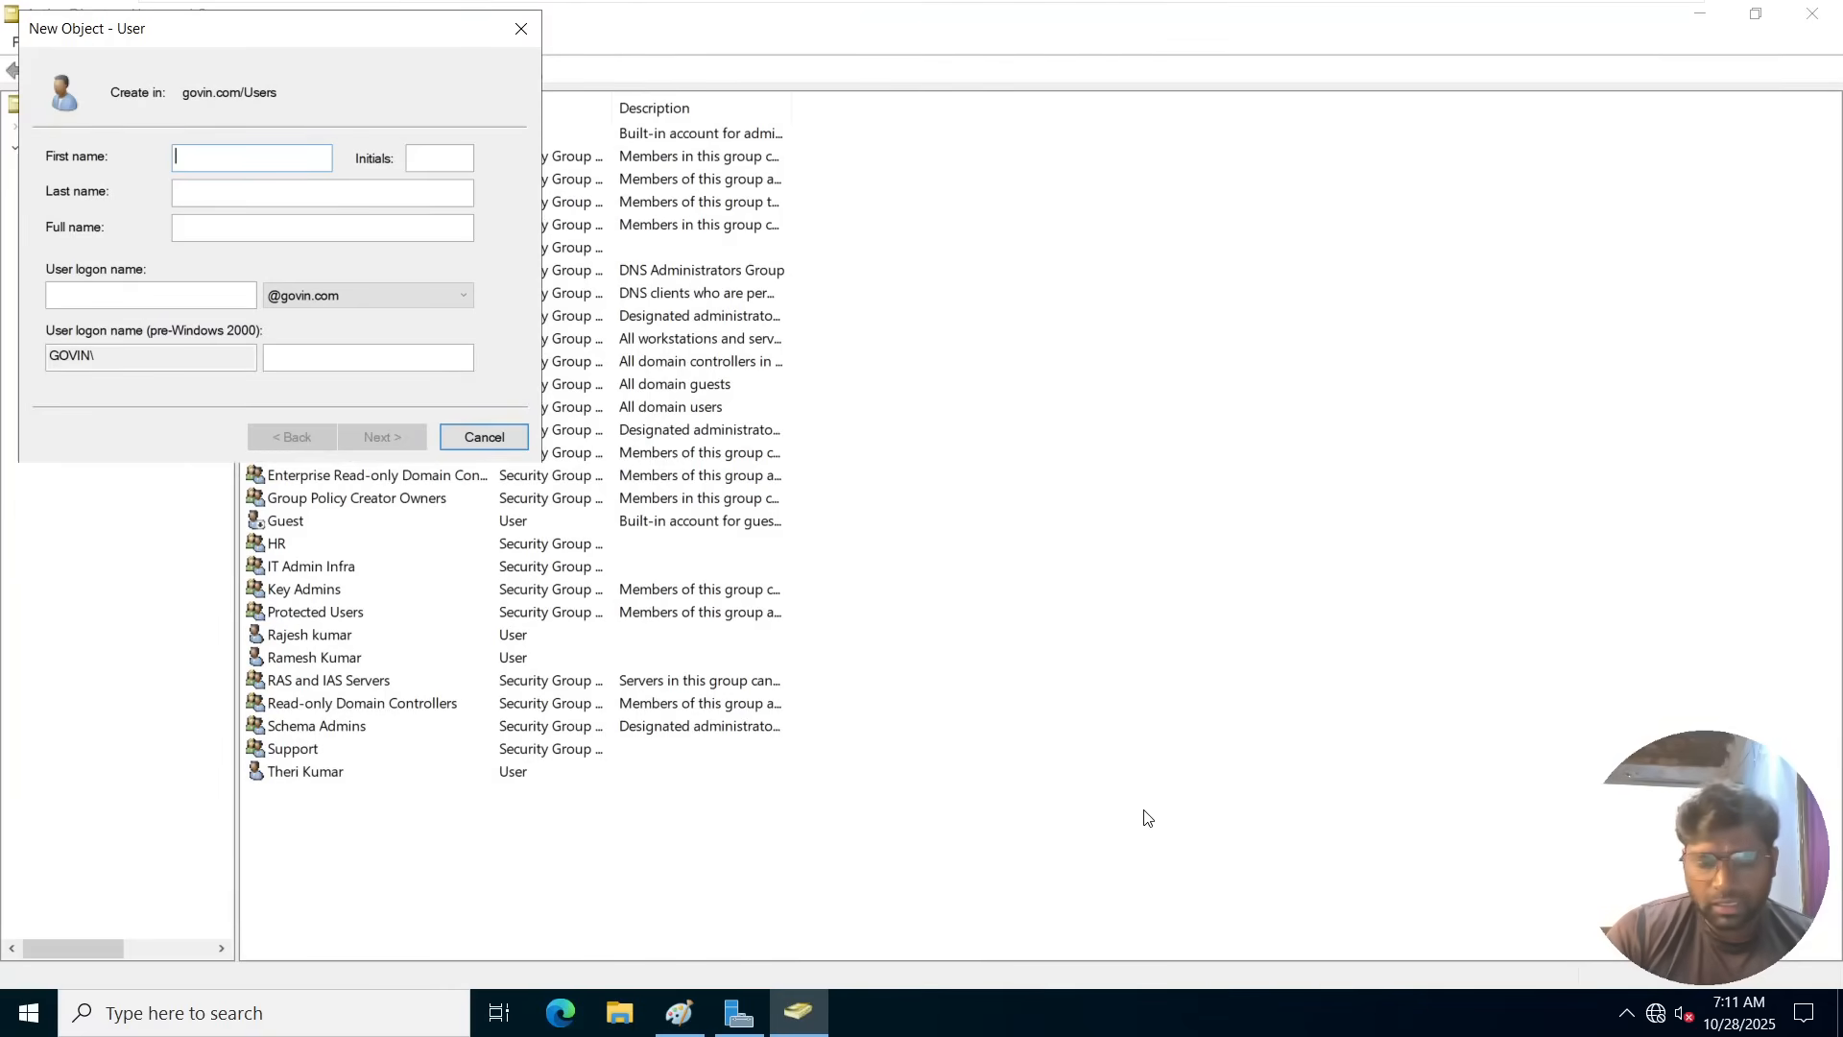
pyautogui.write('Ra')
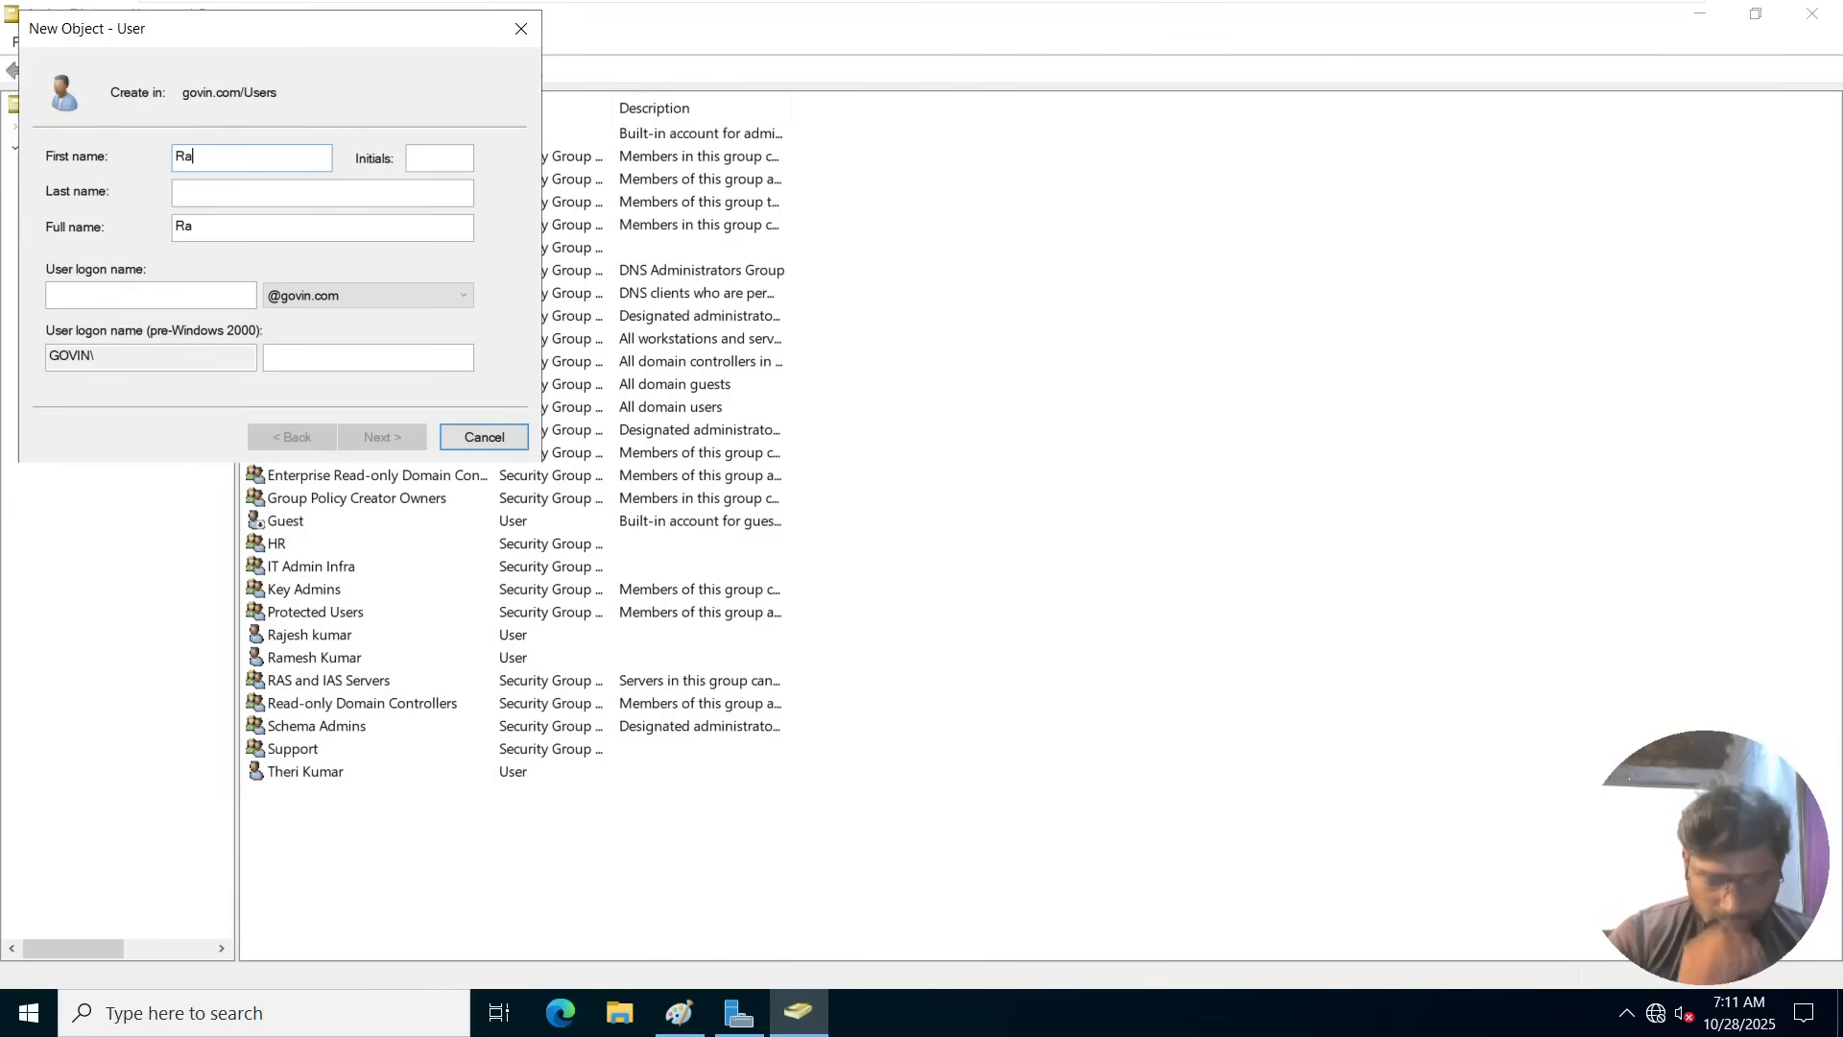
pyautogui.write('njth')
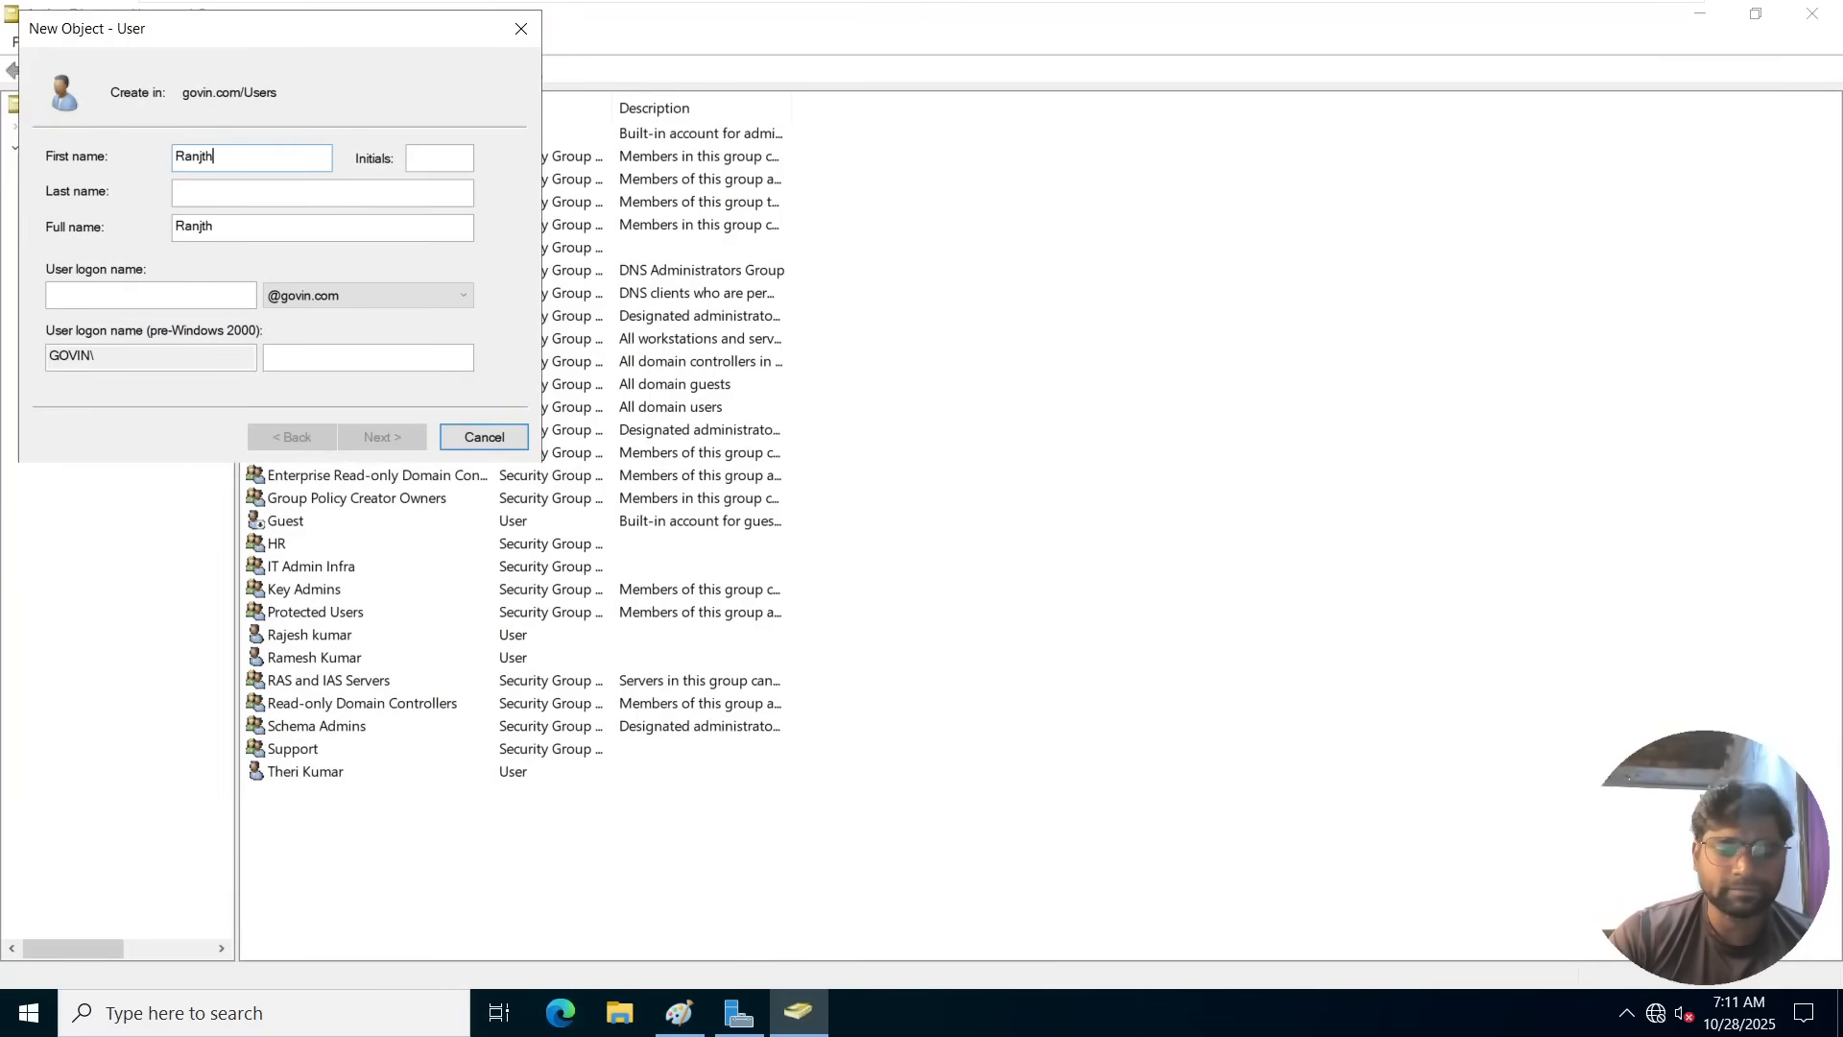
pyautogui.click(102, 293)
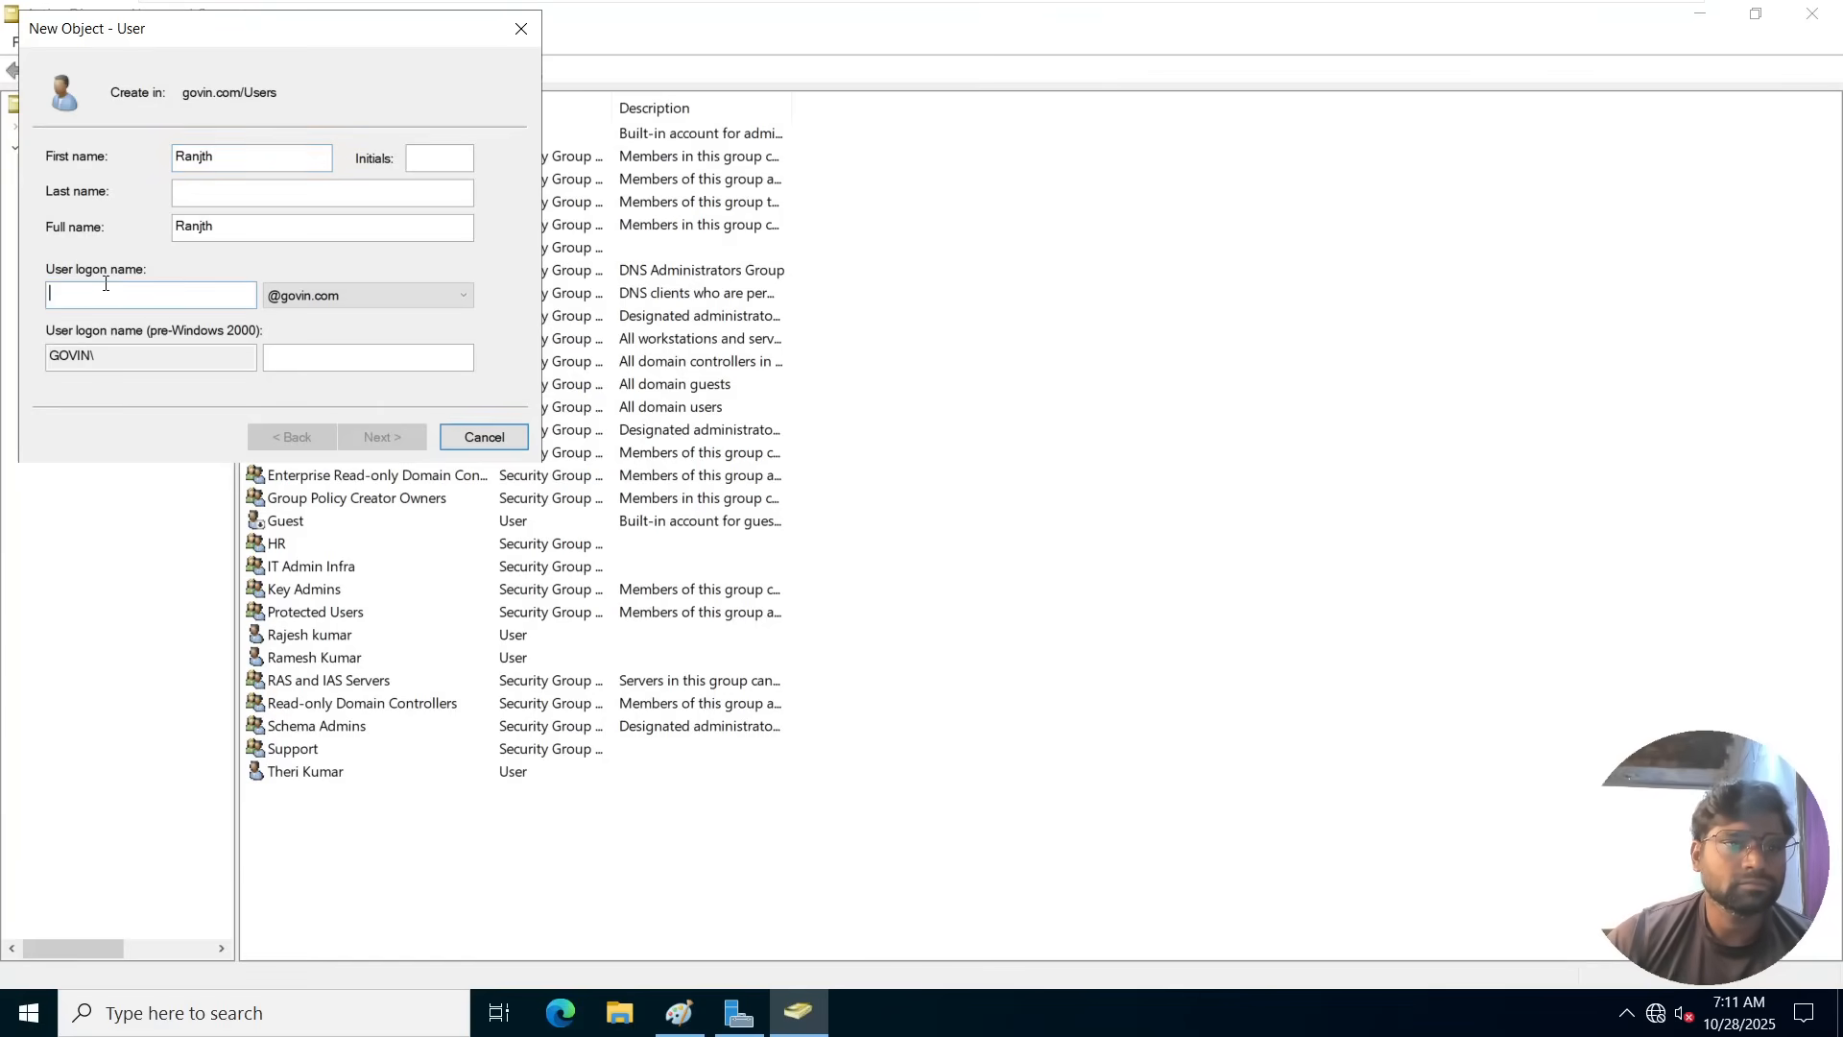
pyautogui.write('Ranjith')
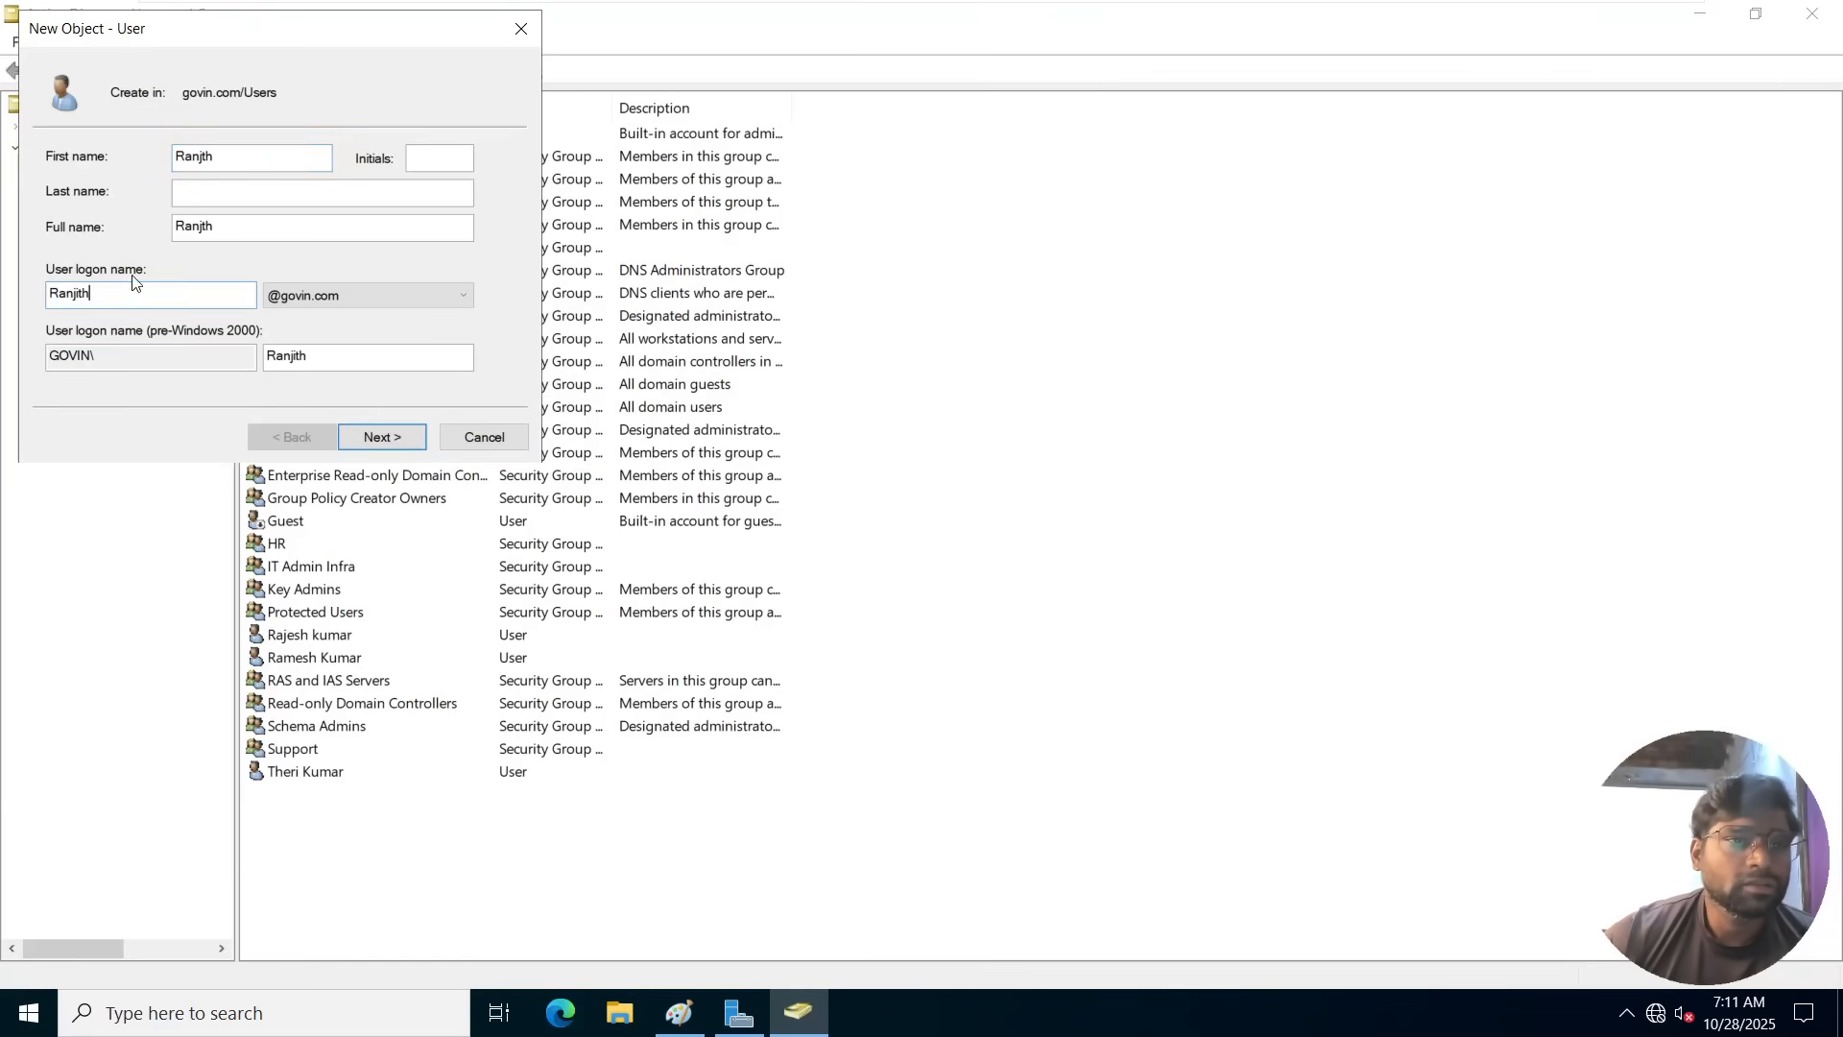
pyautogui.click(383, 440)
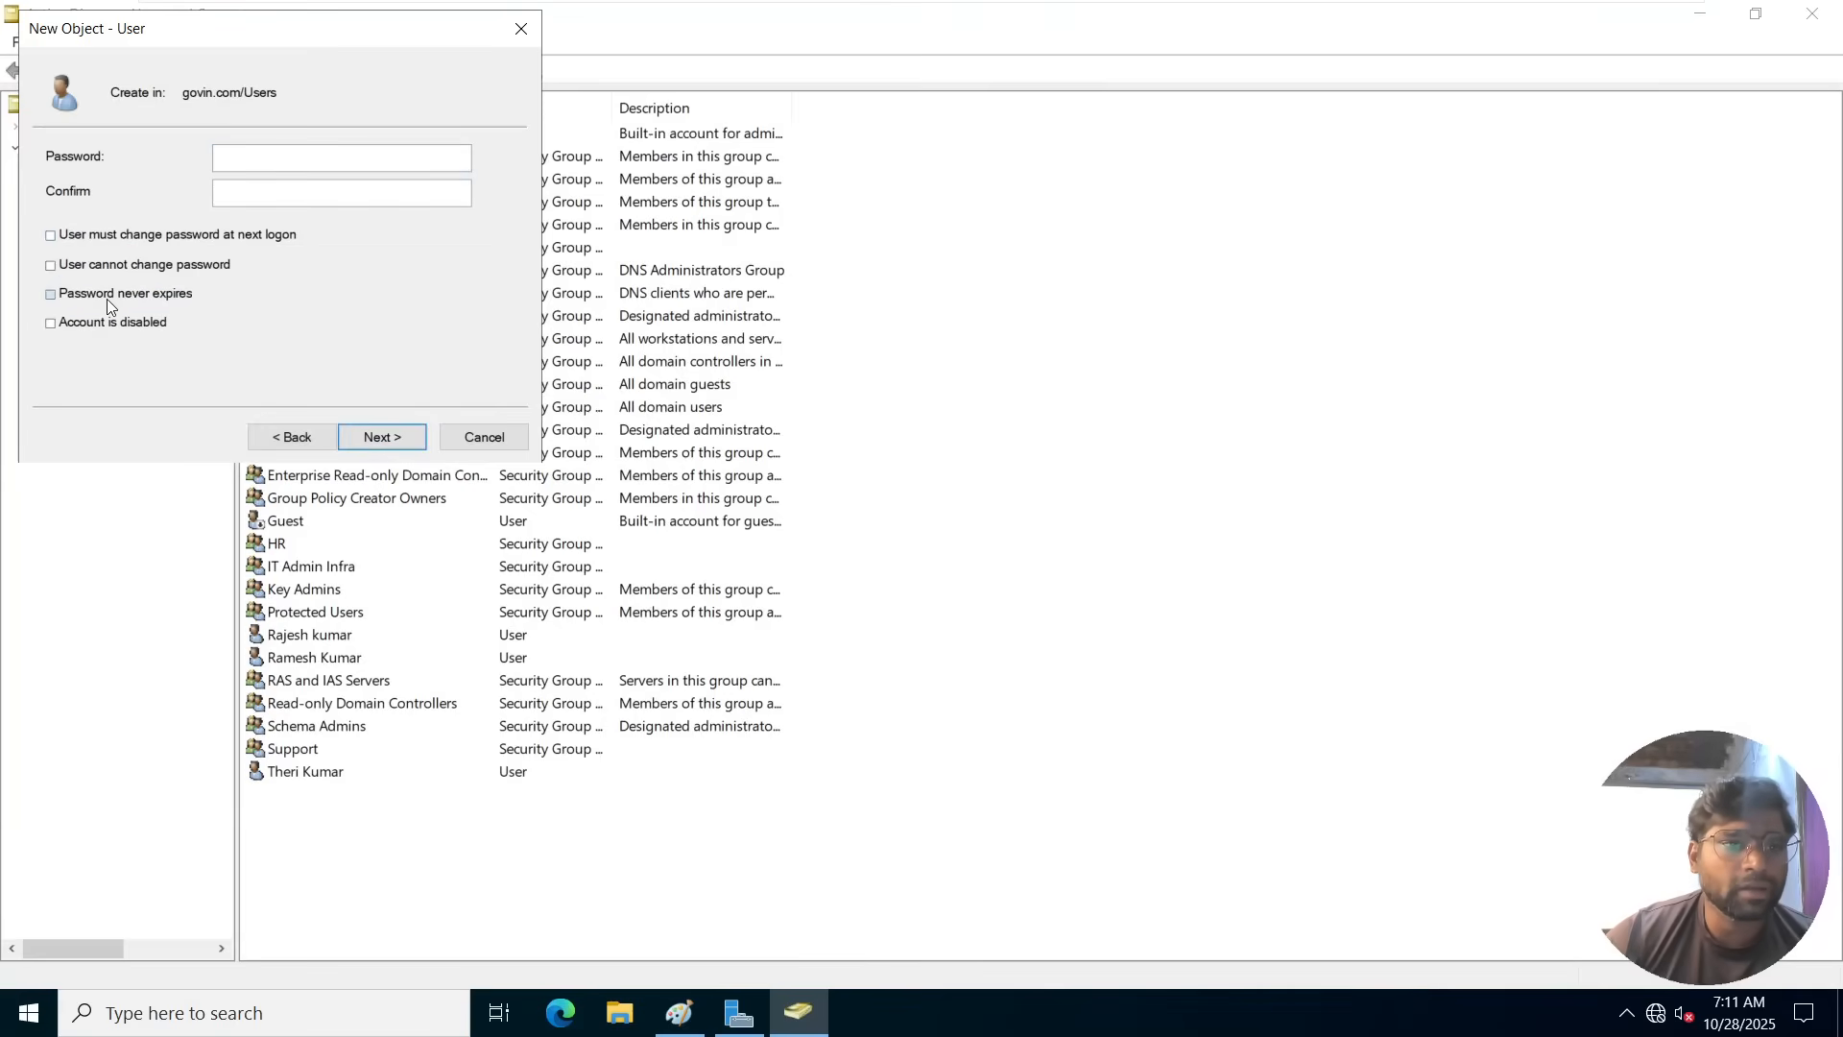
# Set the new user's password to never expire, enter and confirm the account password, and finish creating the user.
pyautogui.click(107, 300)
pyautogui.click(246, 155)
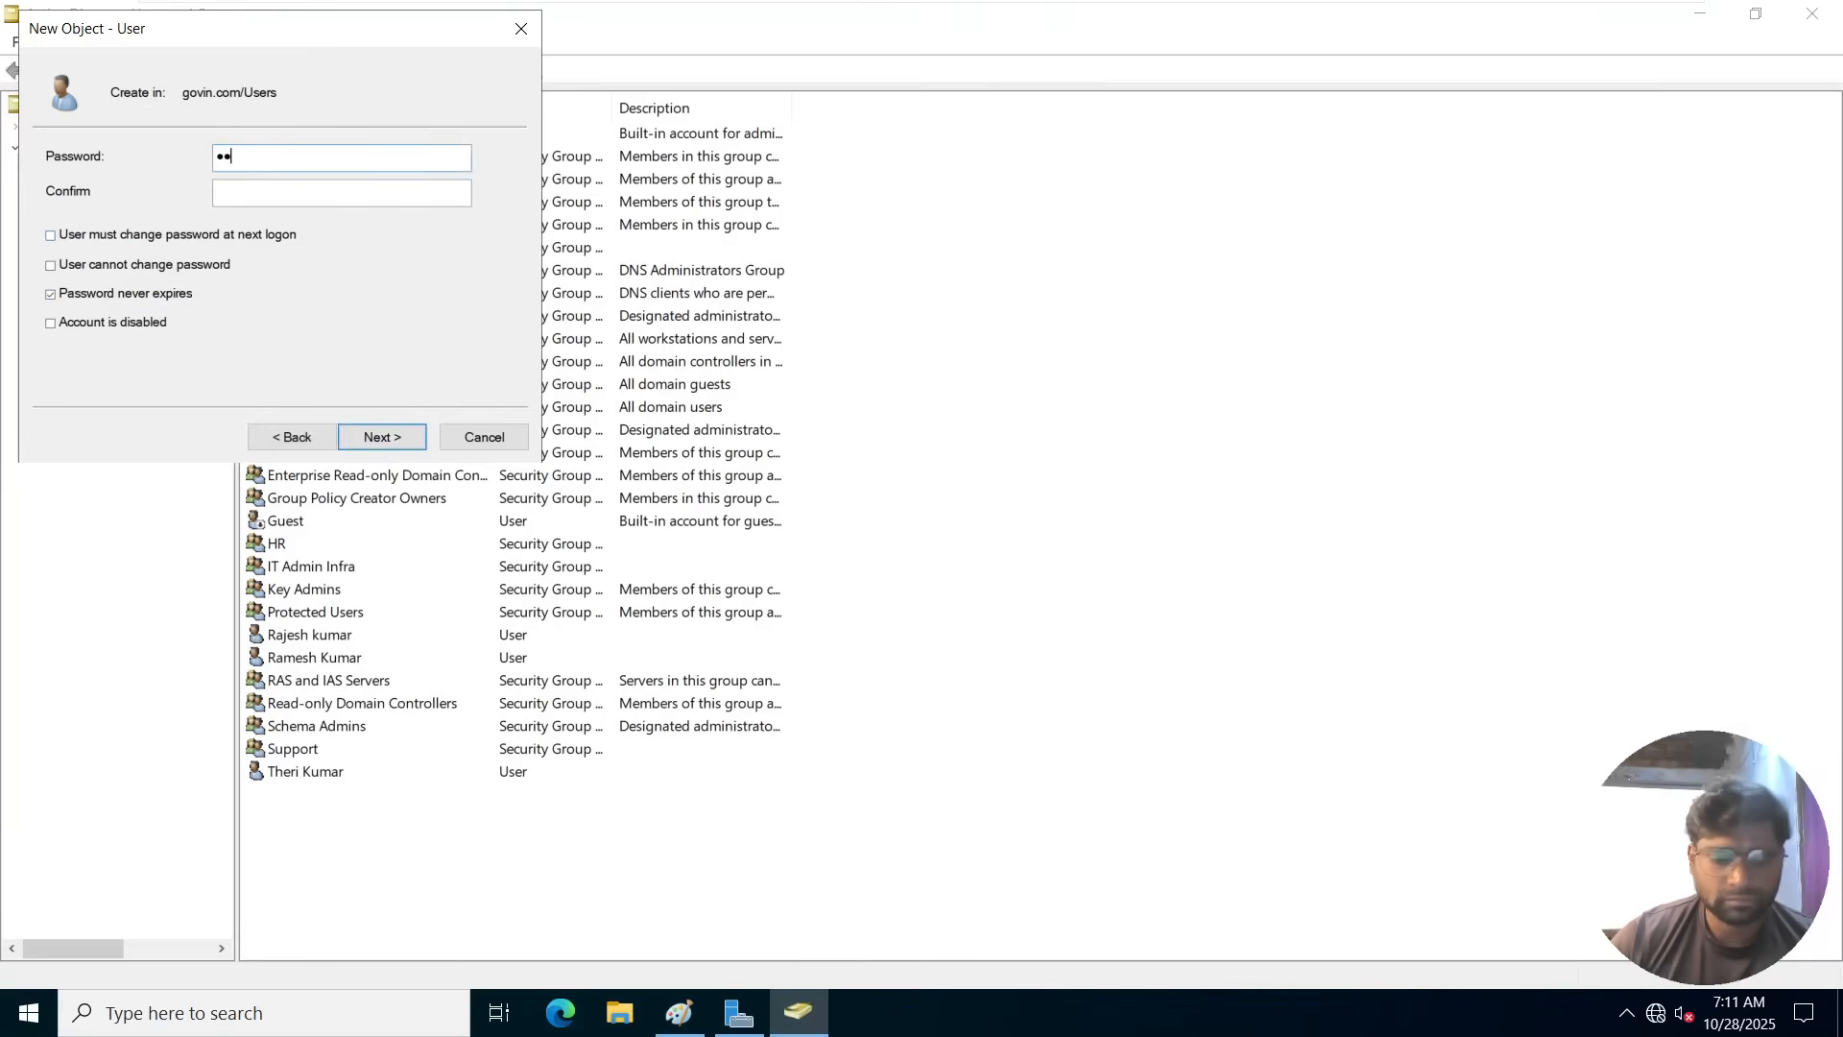
pyautogui.write('••••••••••')
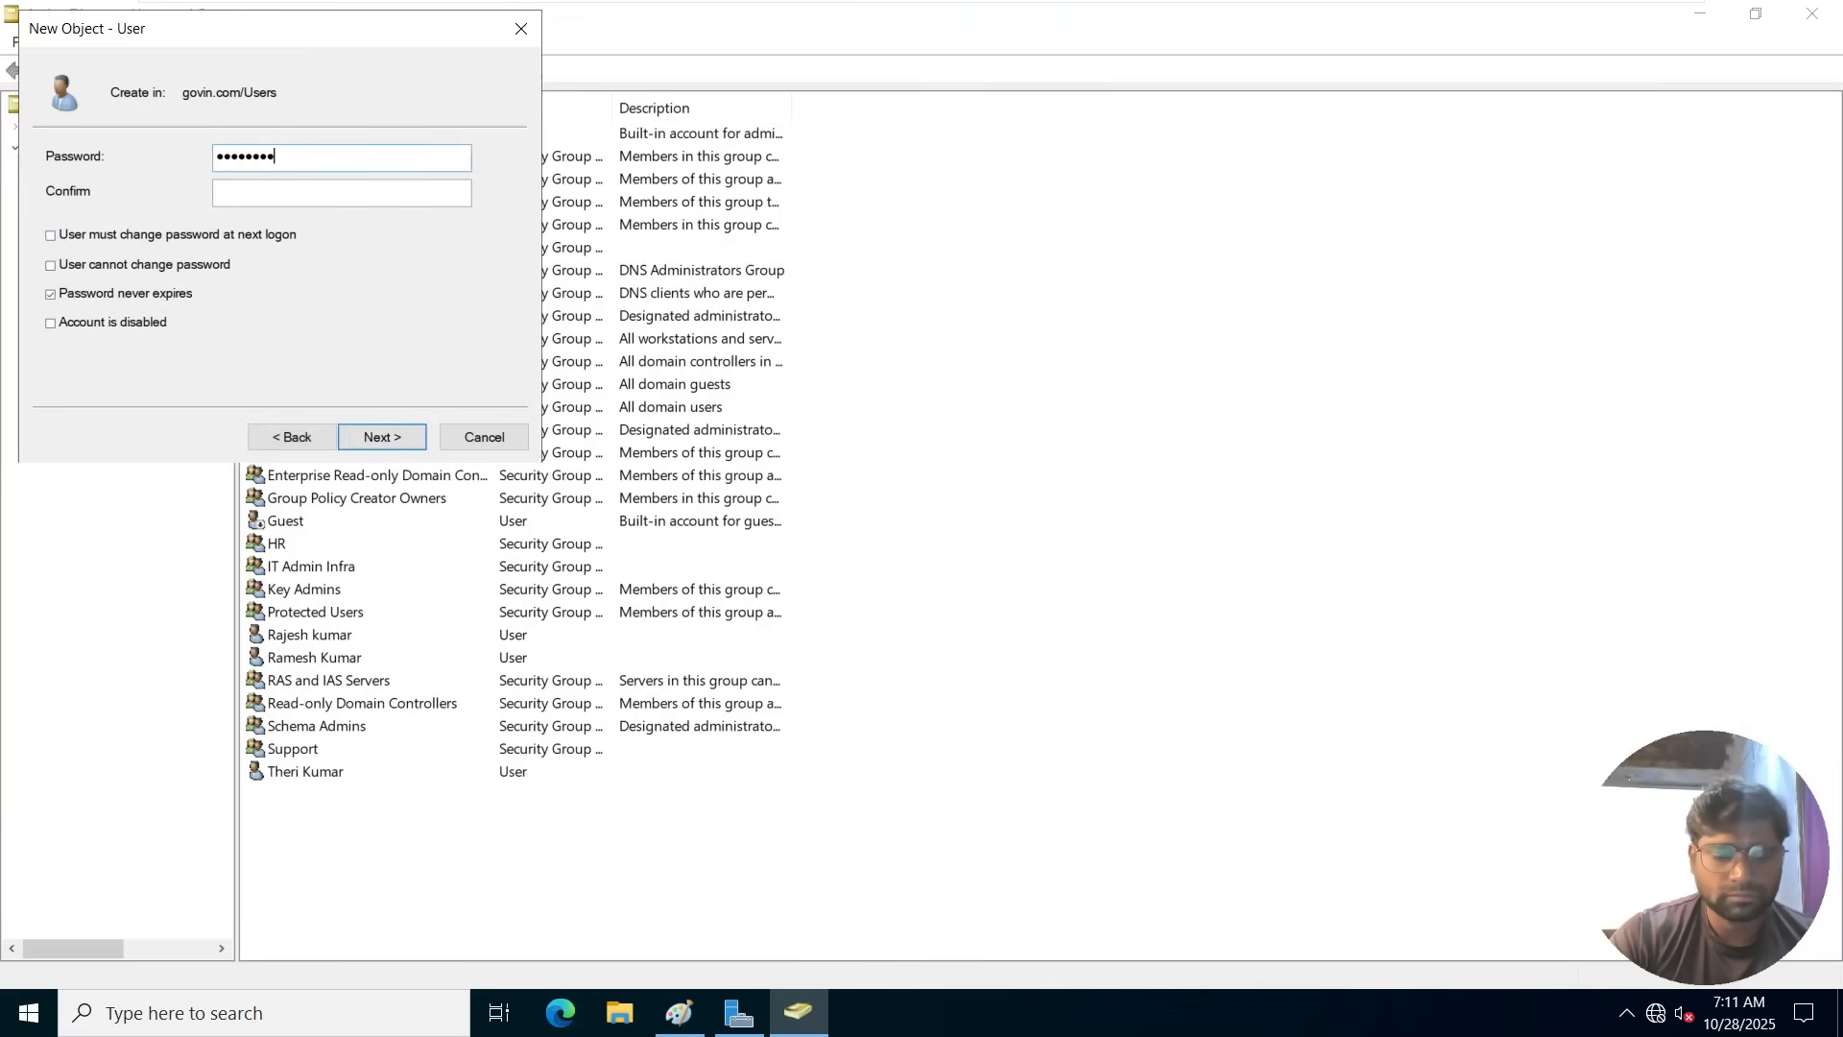
pyautogui.press('Tab')
pyautogui.write('••')
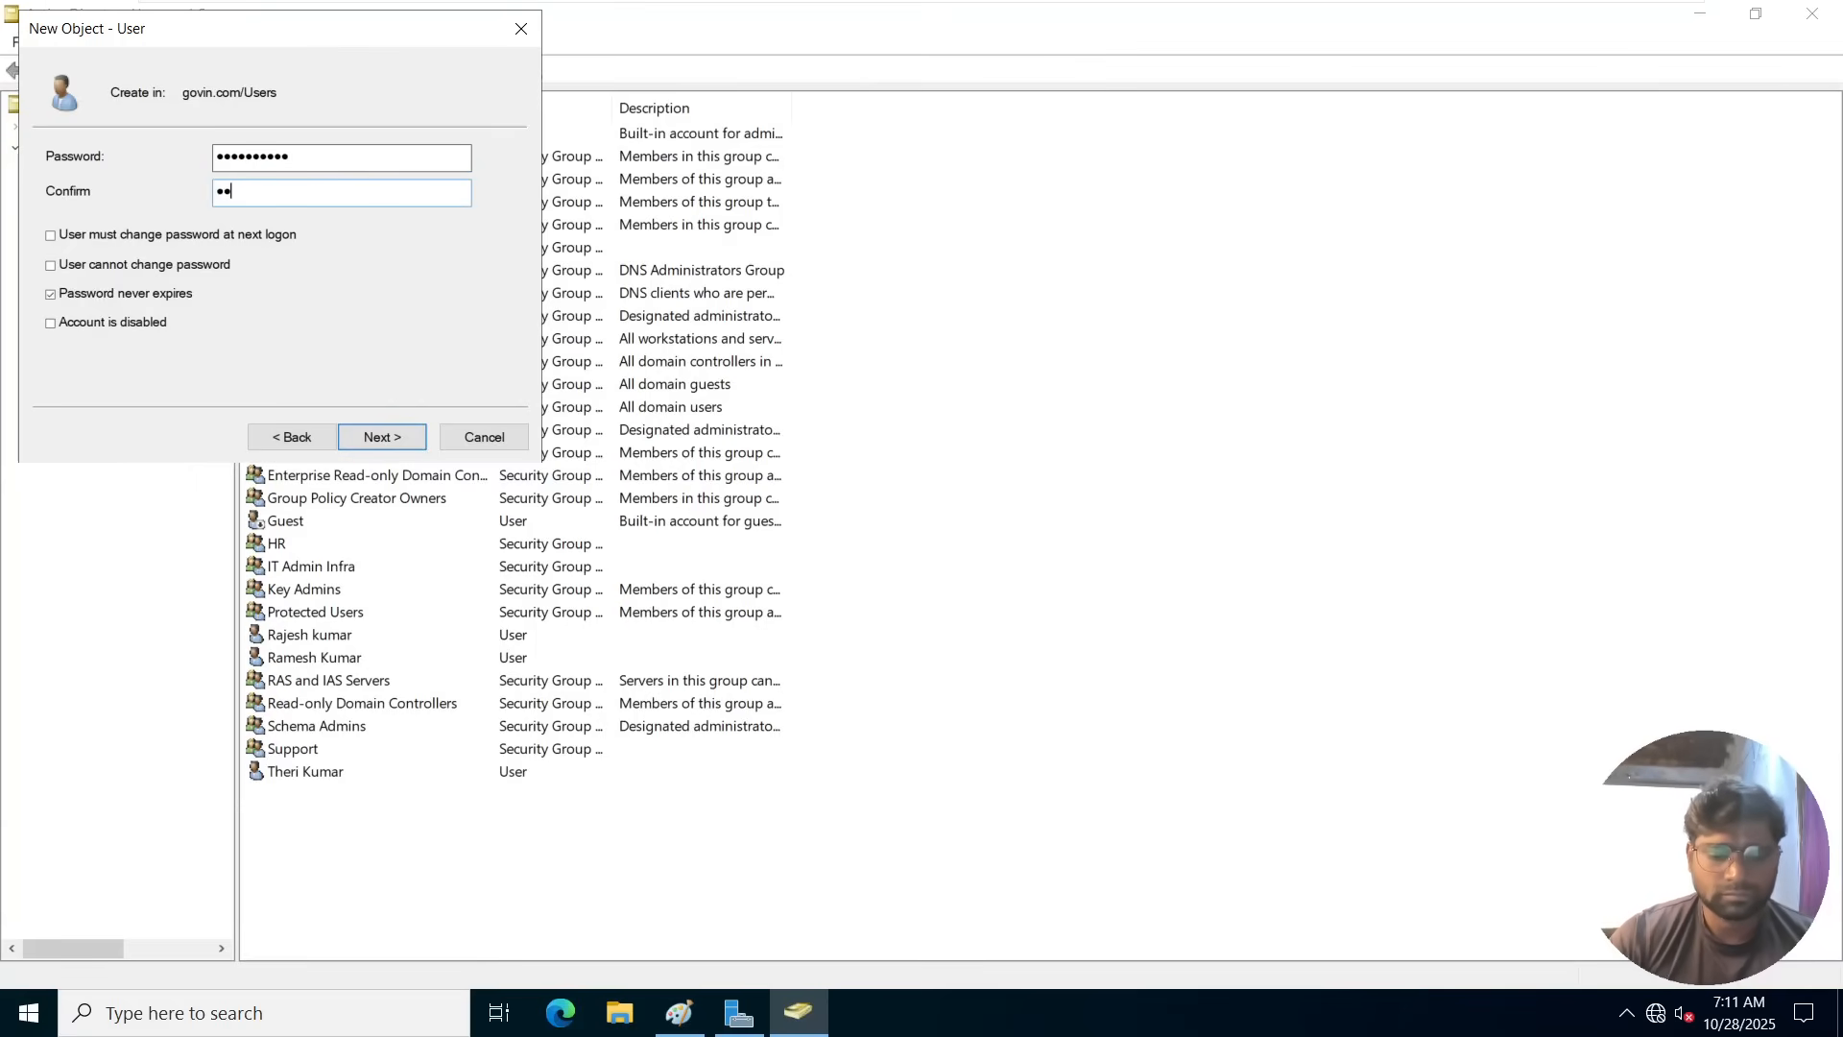
pyautogui.write('••••••••')
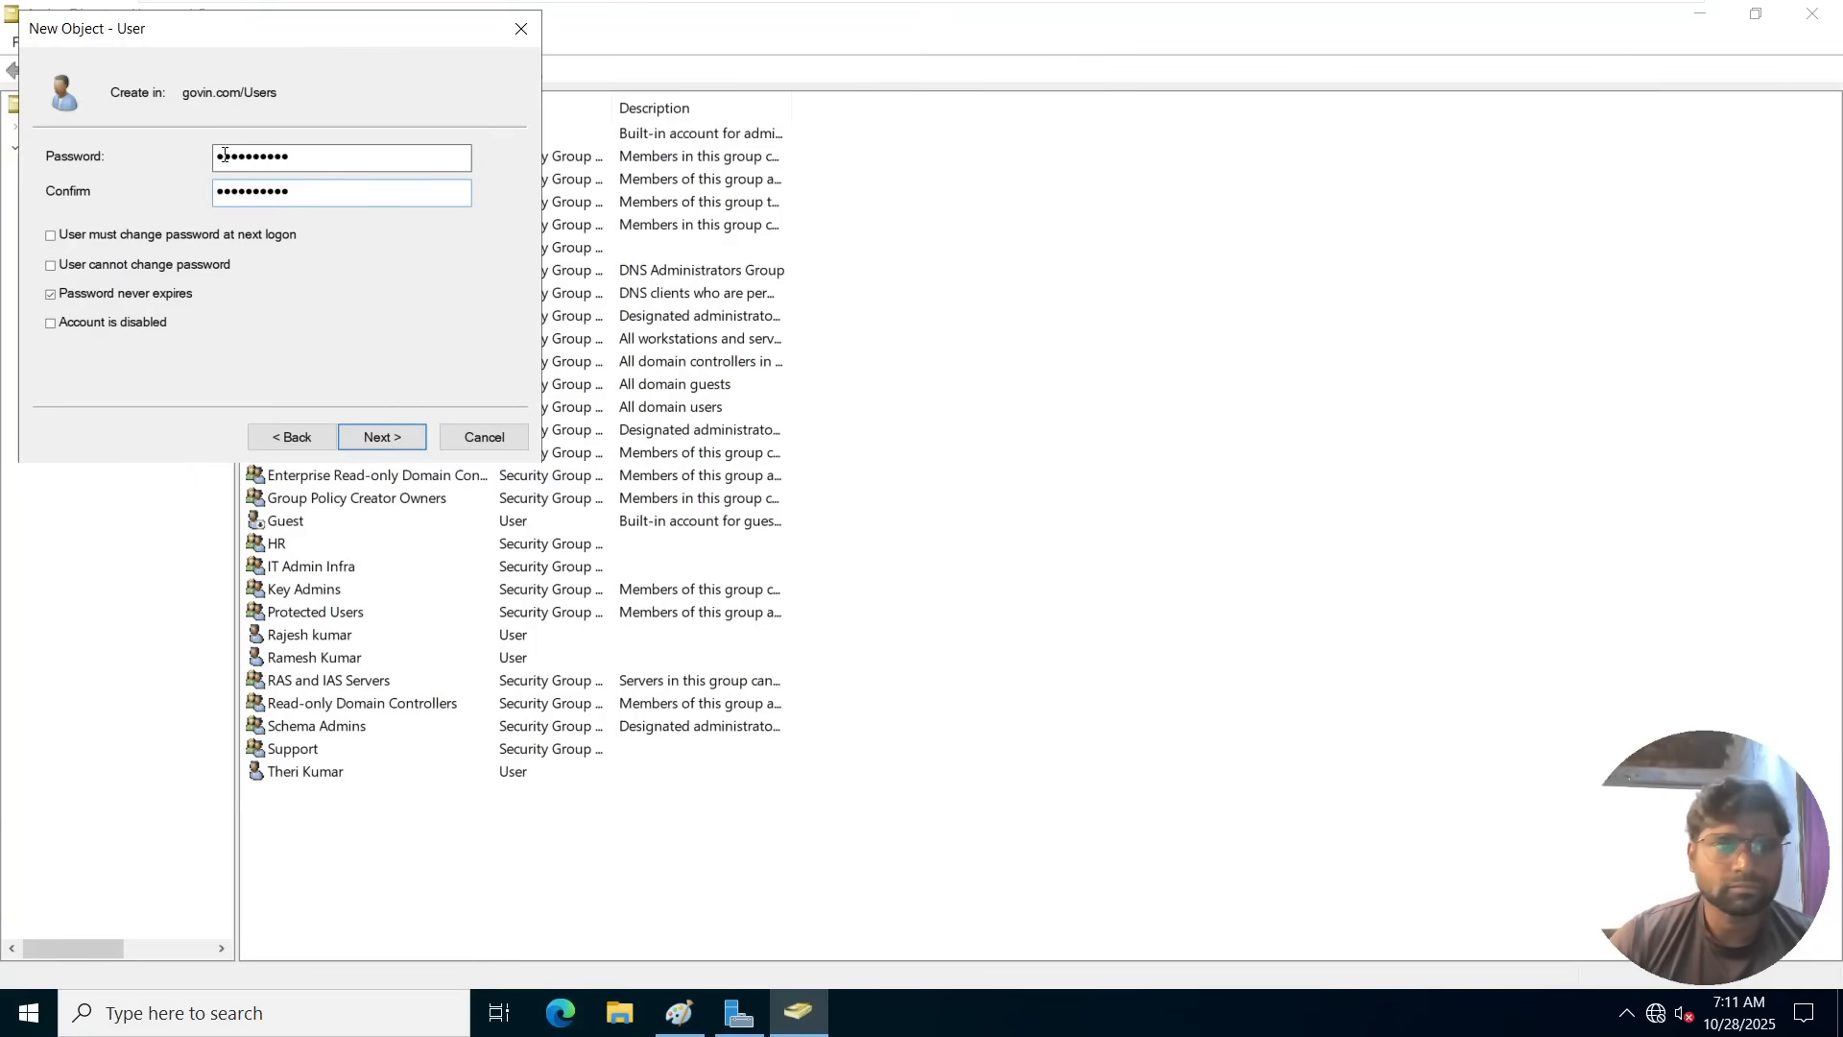
pyautogui.click(381, 437)
pyautogui.click(381, 437)
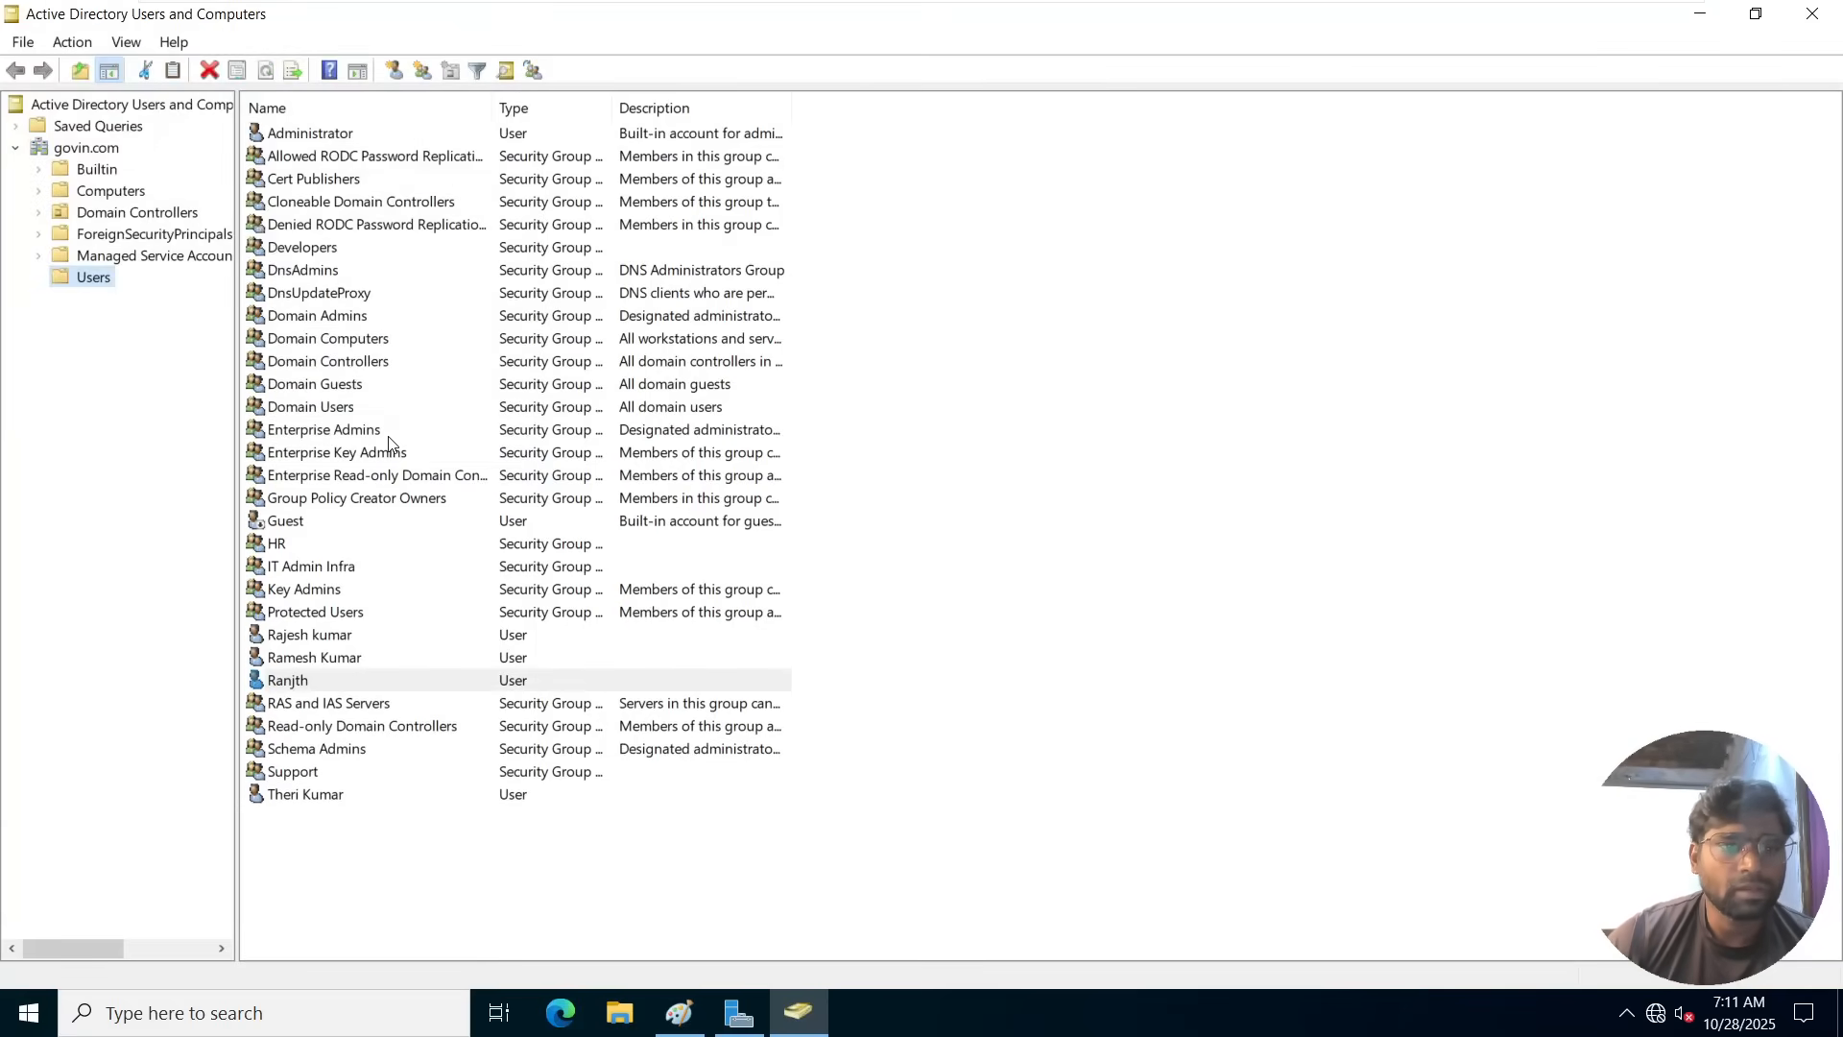
pyautogui.click(297, 683)
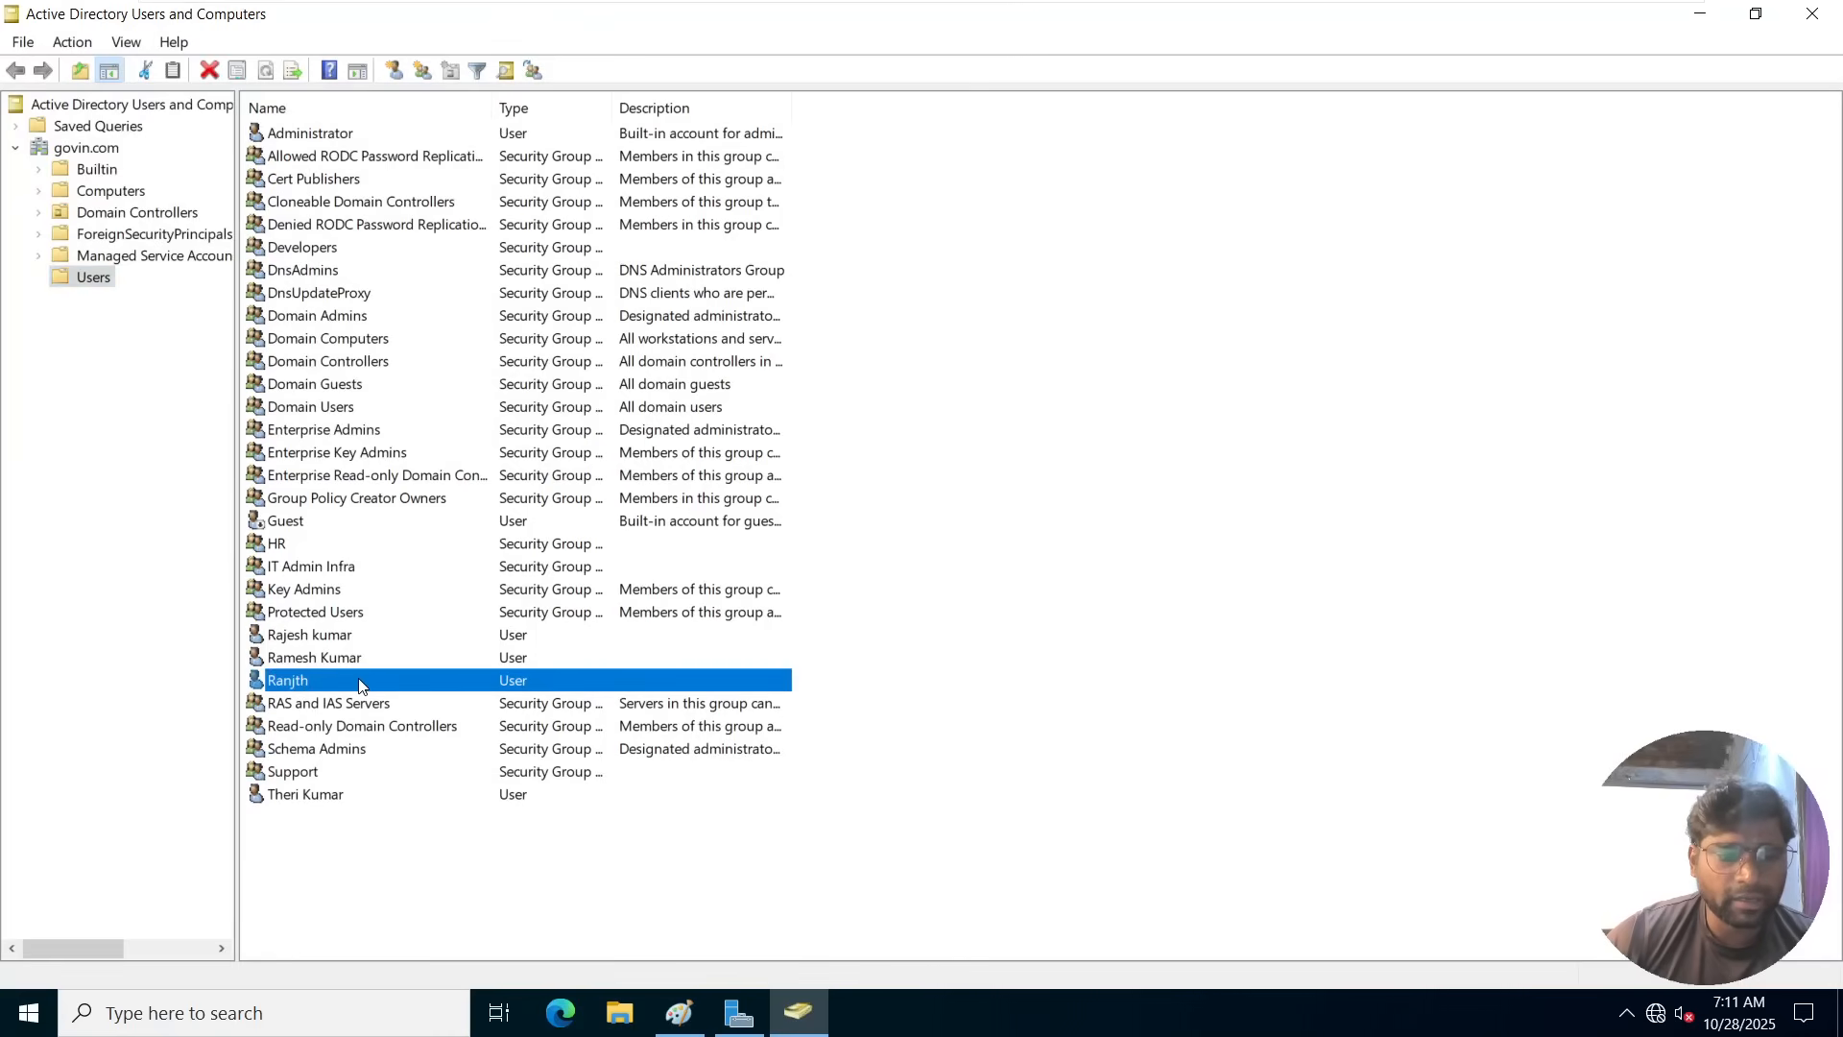
pyautogui.rightClick(360, 684)
pyautogui.click(446, 566)
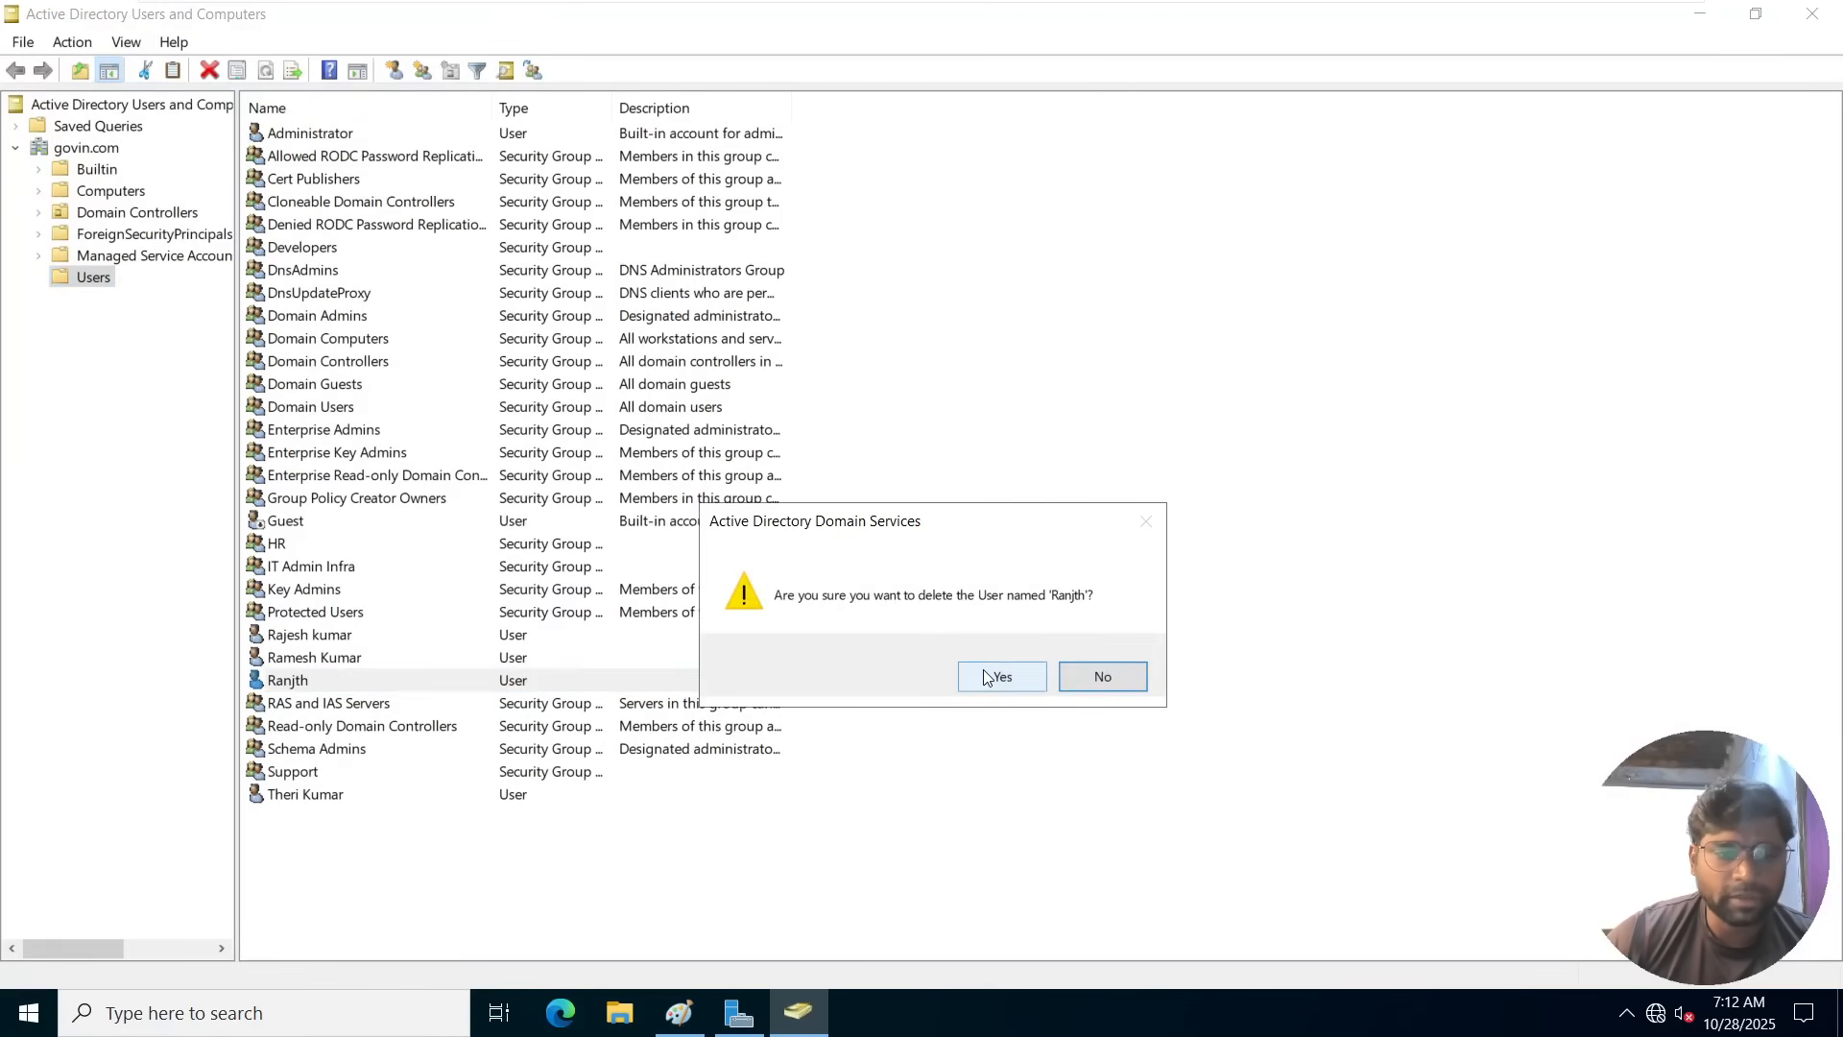
pyautogui.click(1101, 672)
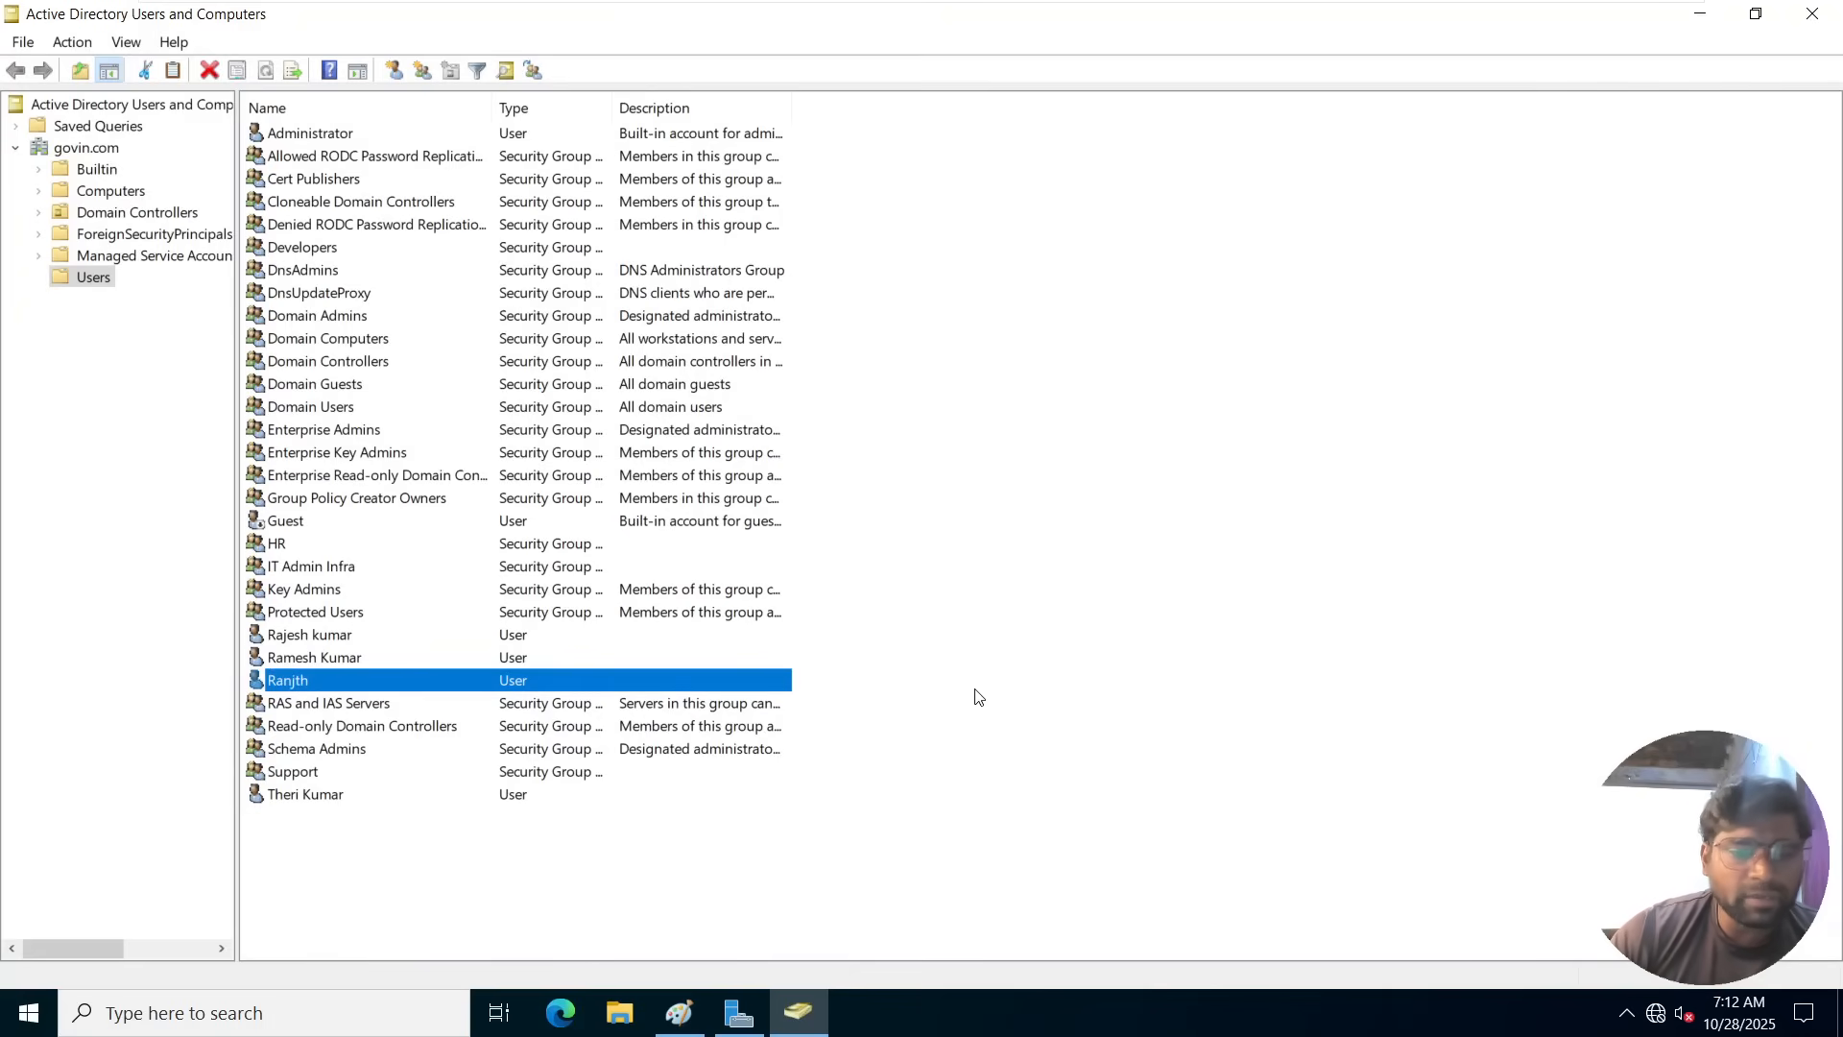
# Return to Server Manager and open Active Directory Administrative Center from its tools.
pyautogui.click(1684, 25)
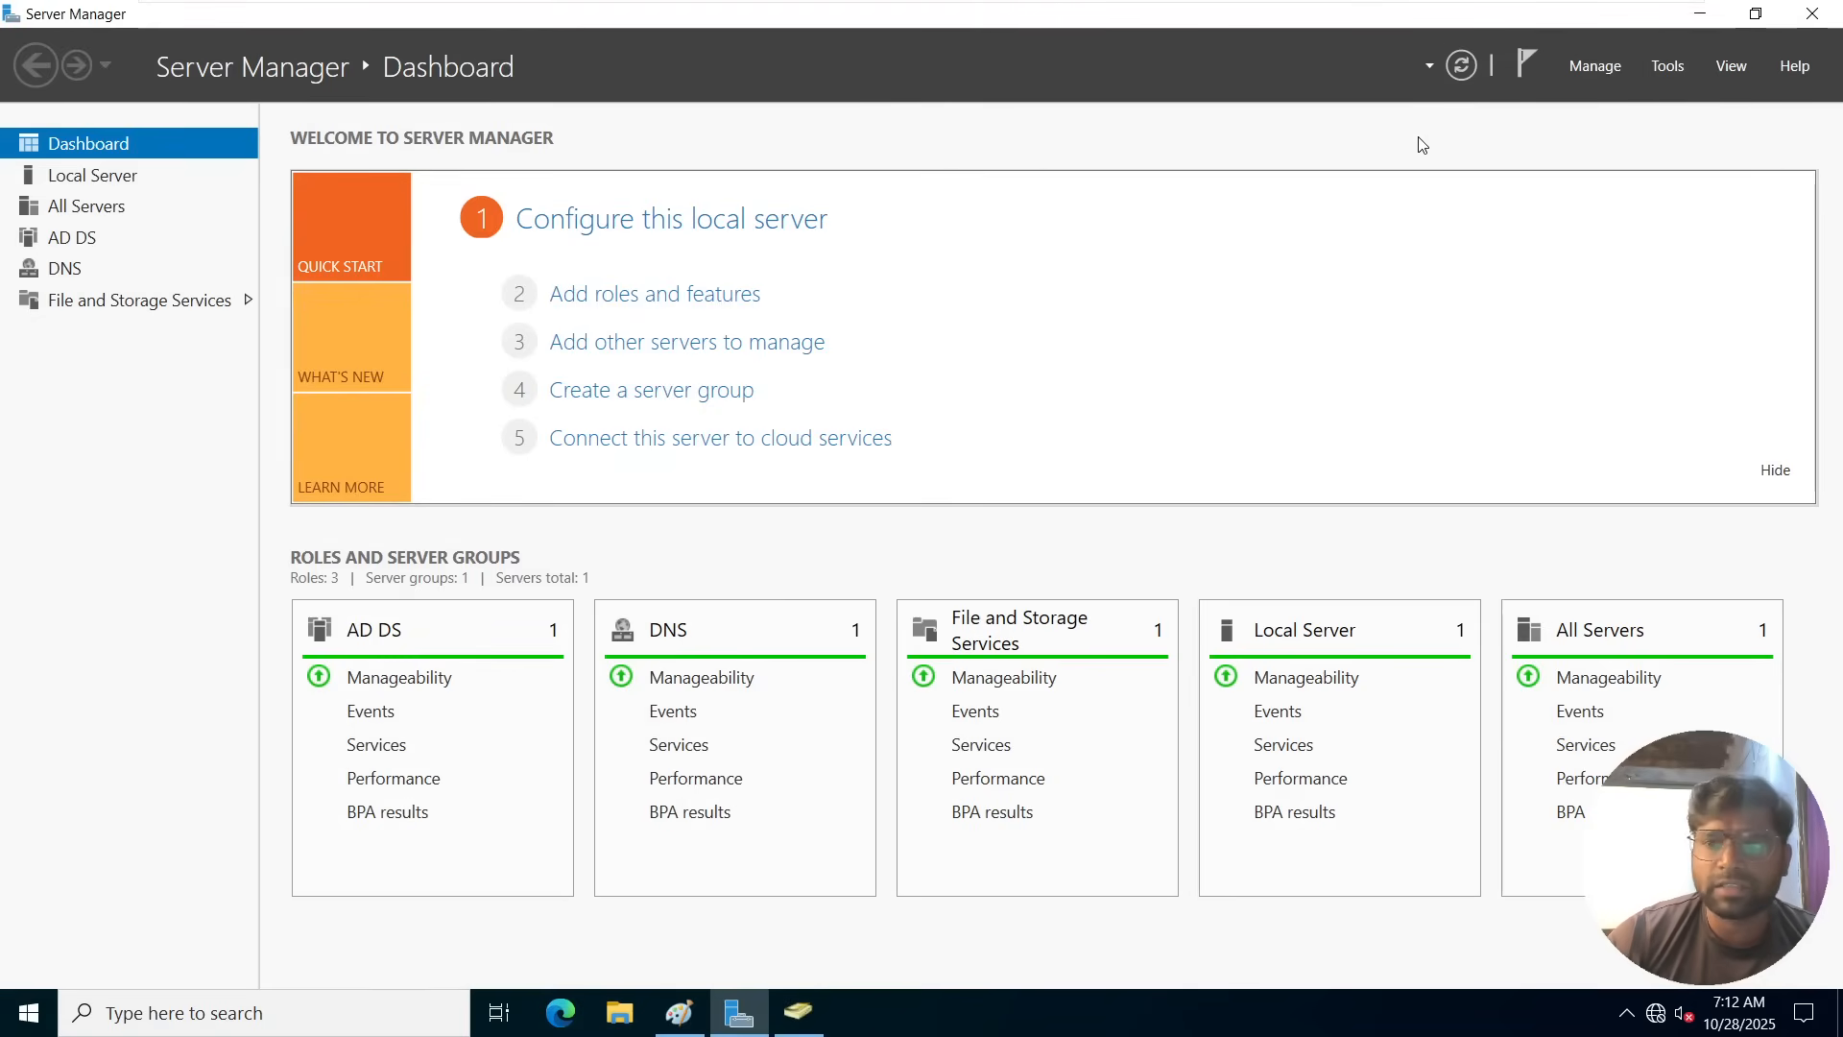
pyautogui.click(1670, 66)
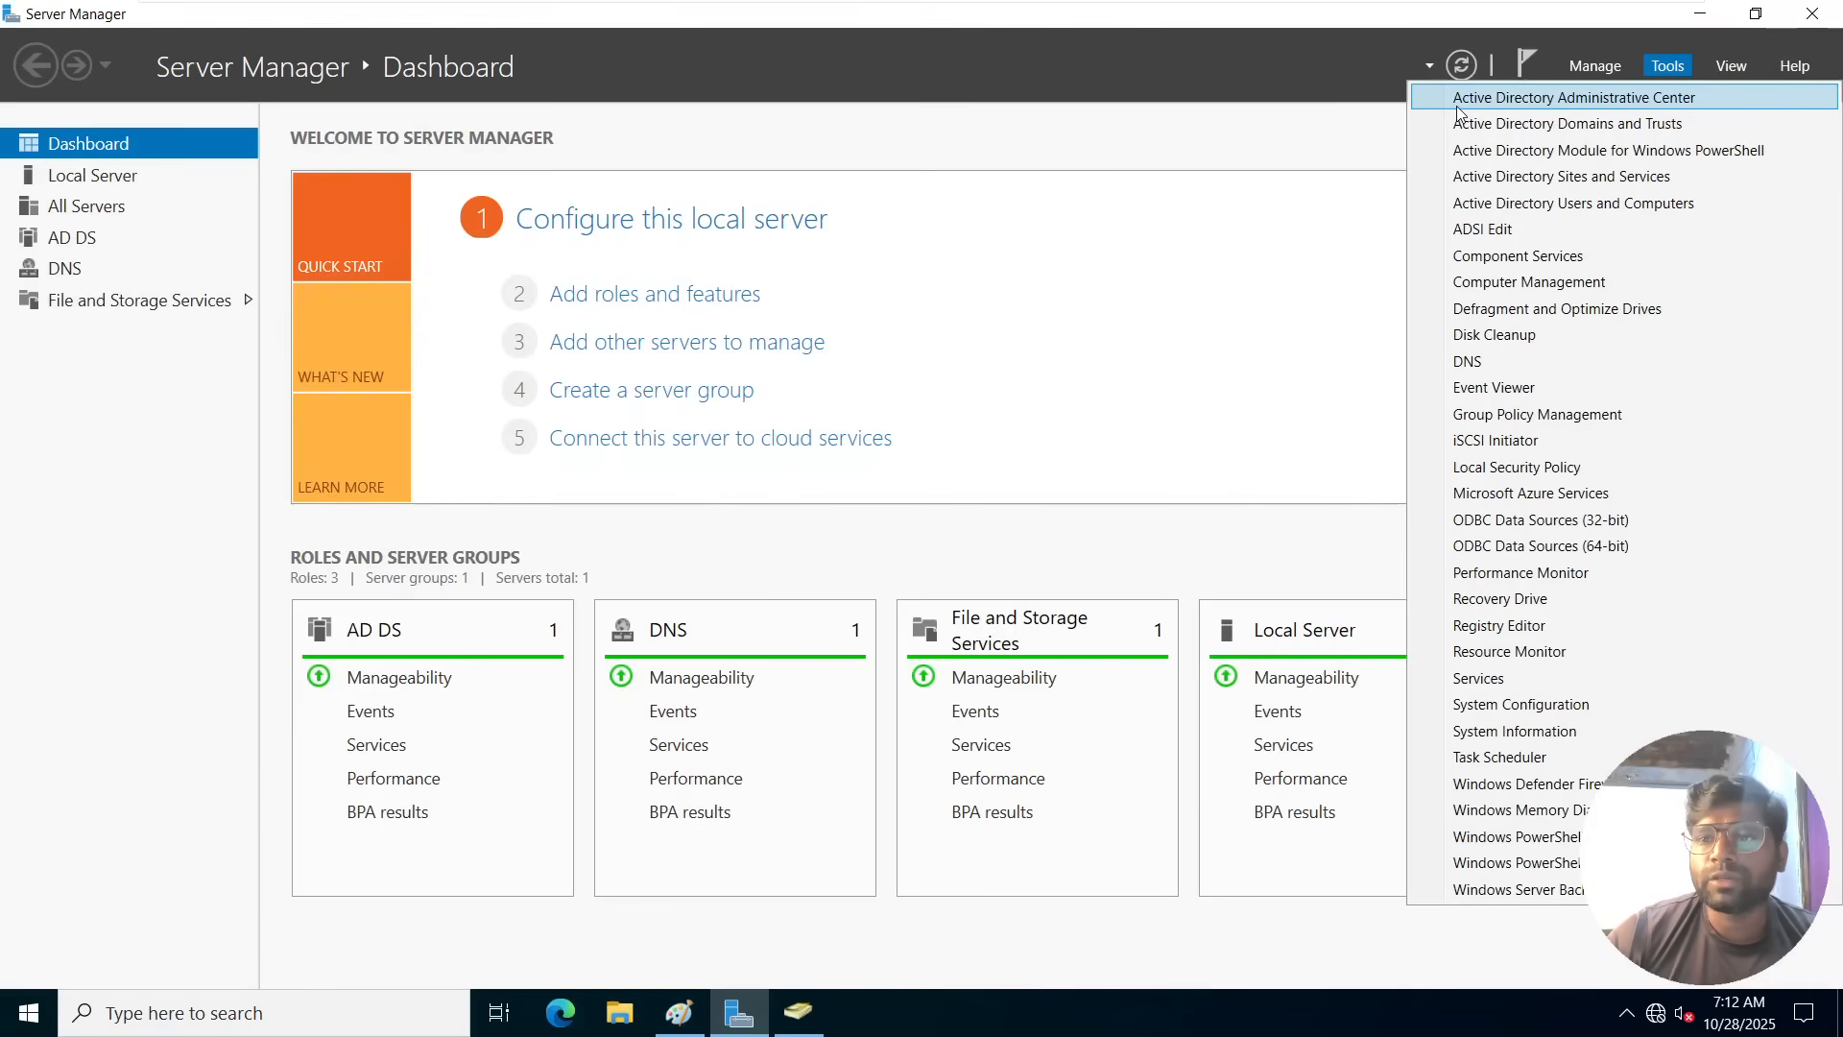
pyautogui.click(1521, 98)
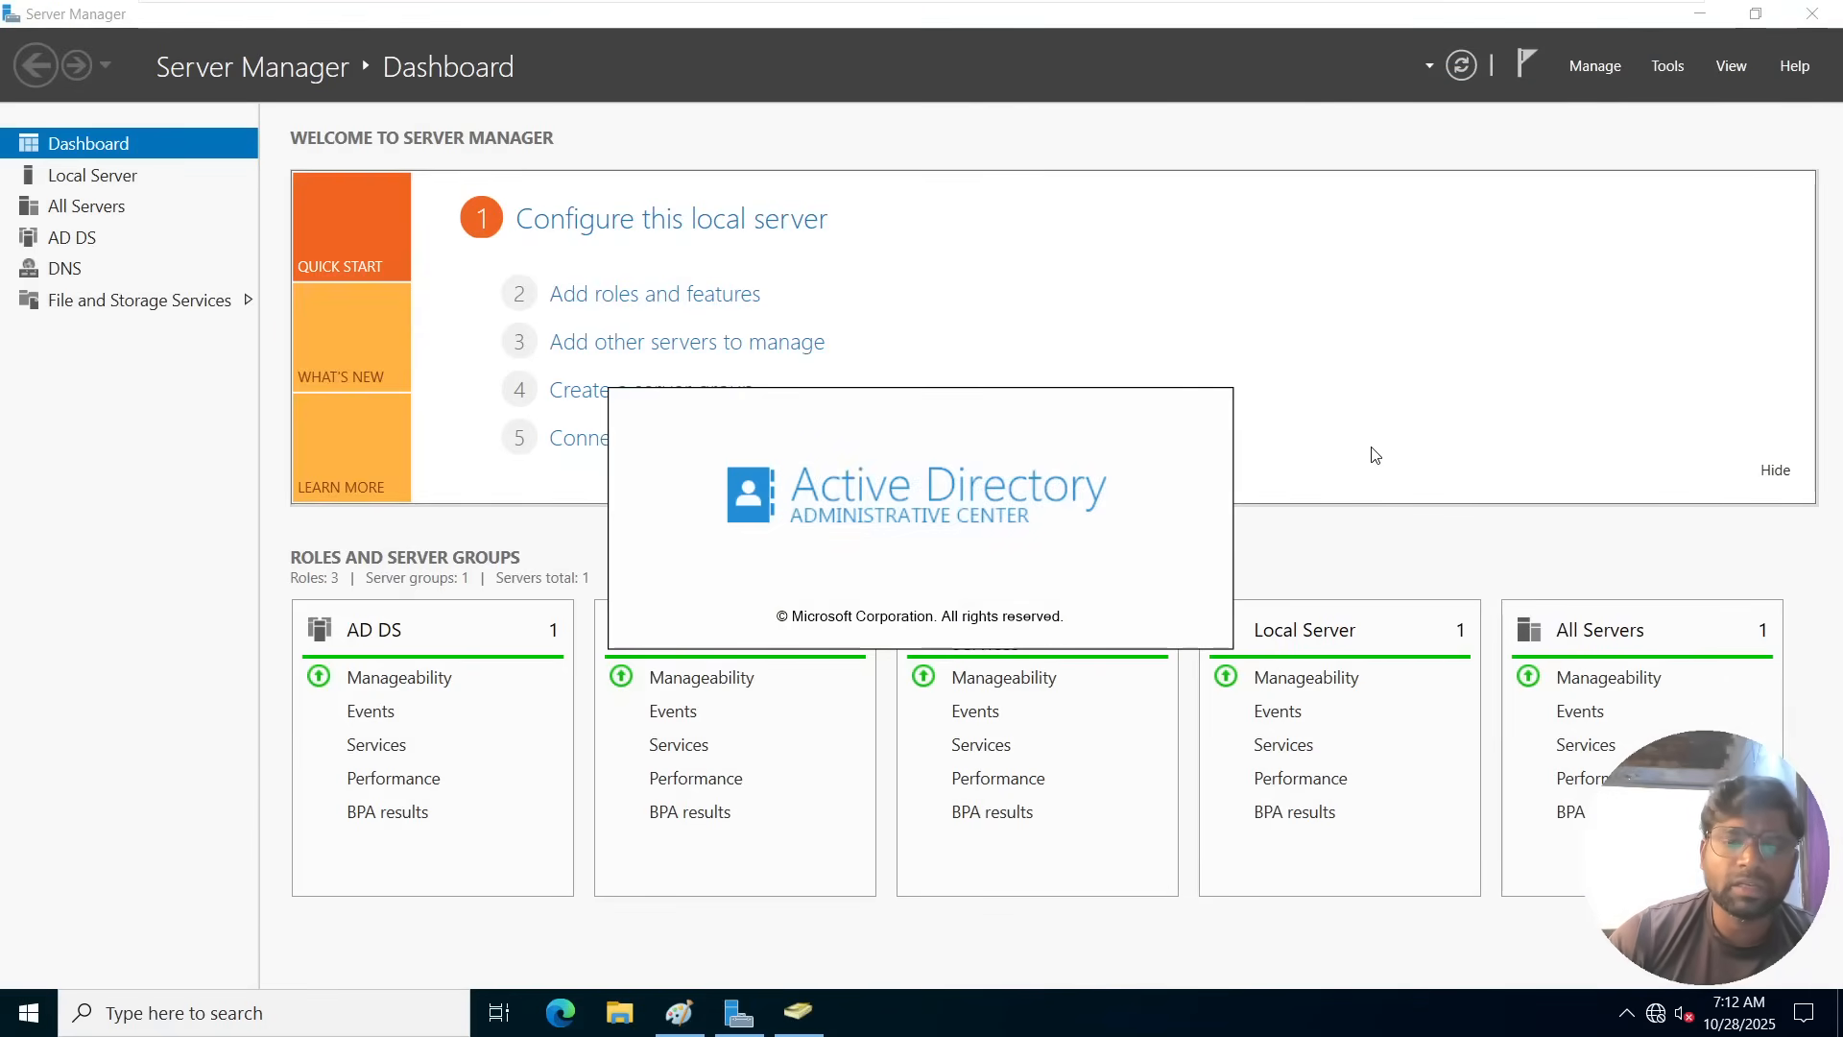
# Close Active Directory Administrative Center and reopen it by running dsac.exe.
pyautogui.press('super+r')
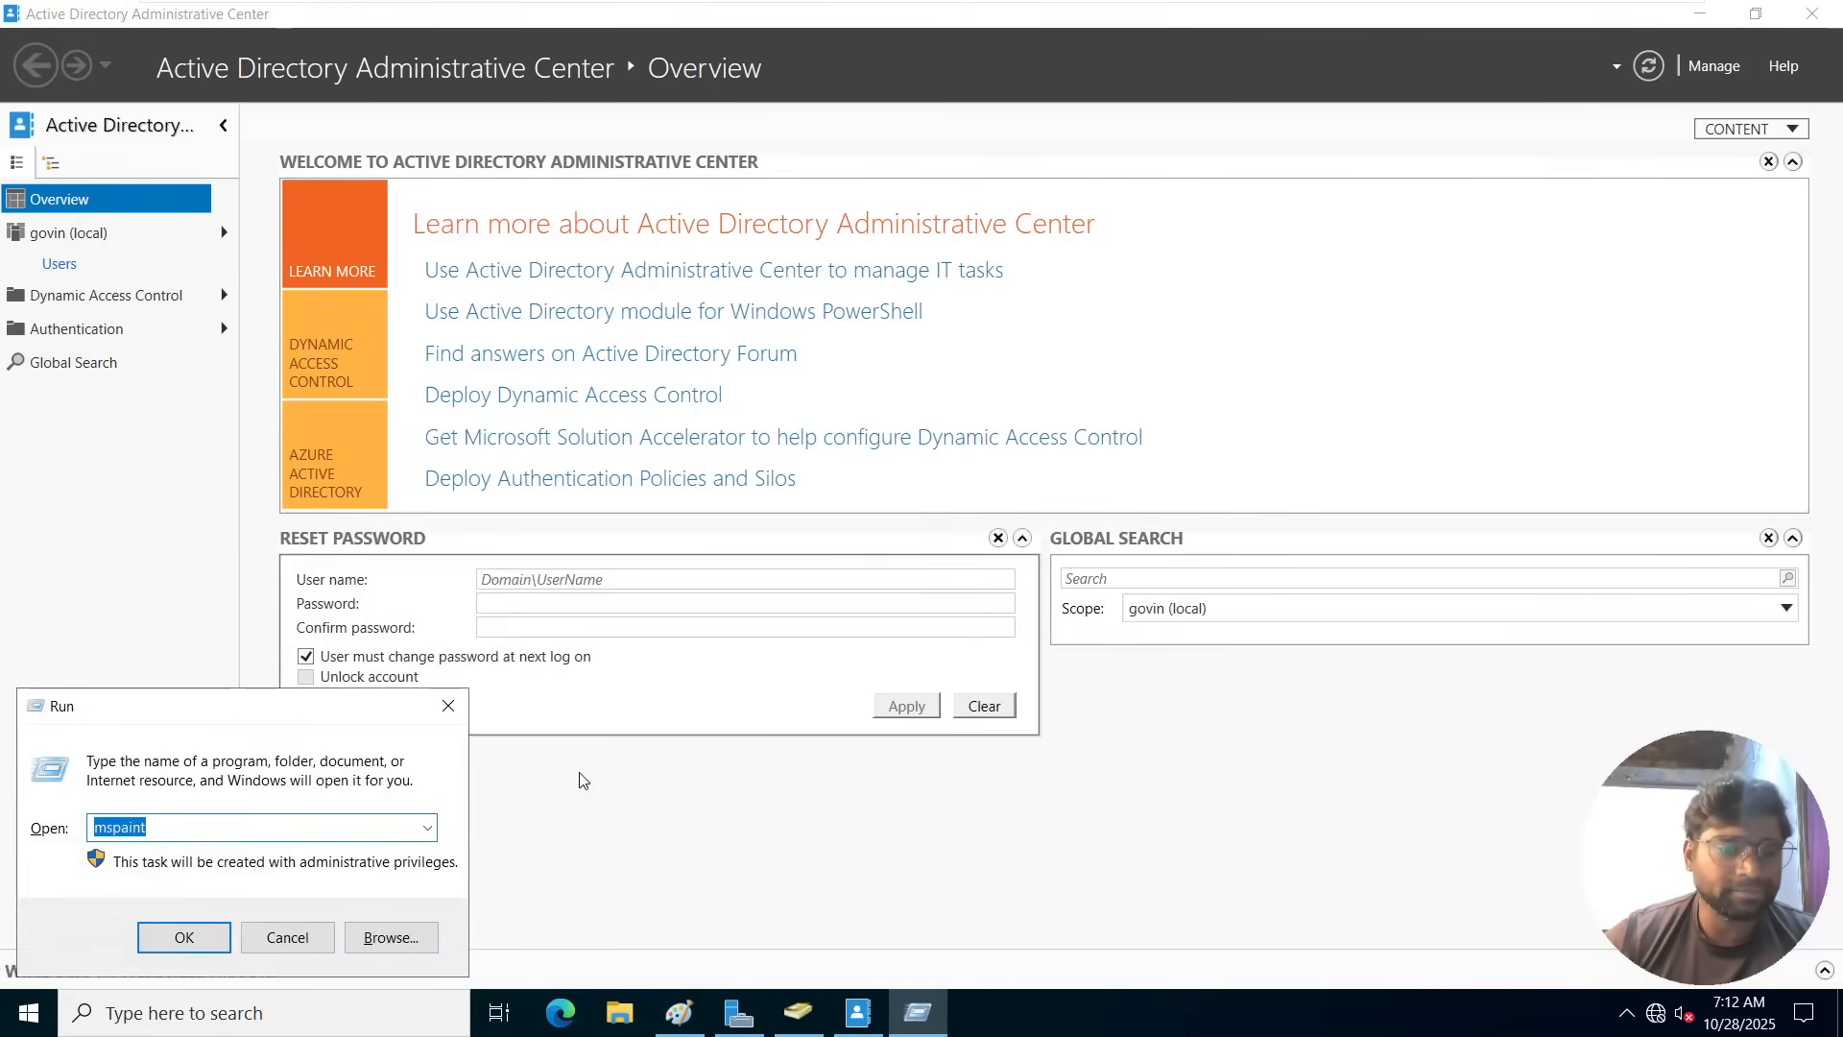
pyautogui.write('dsac.exe')
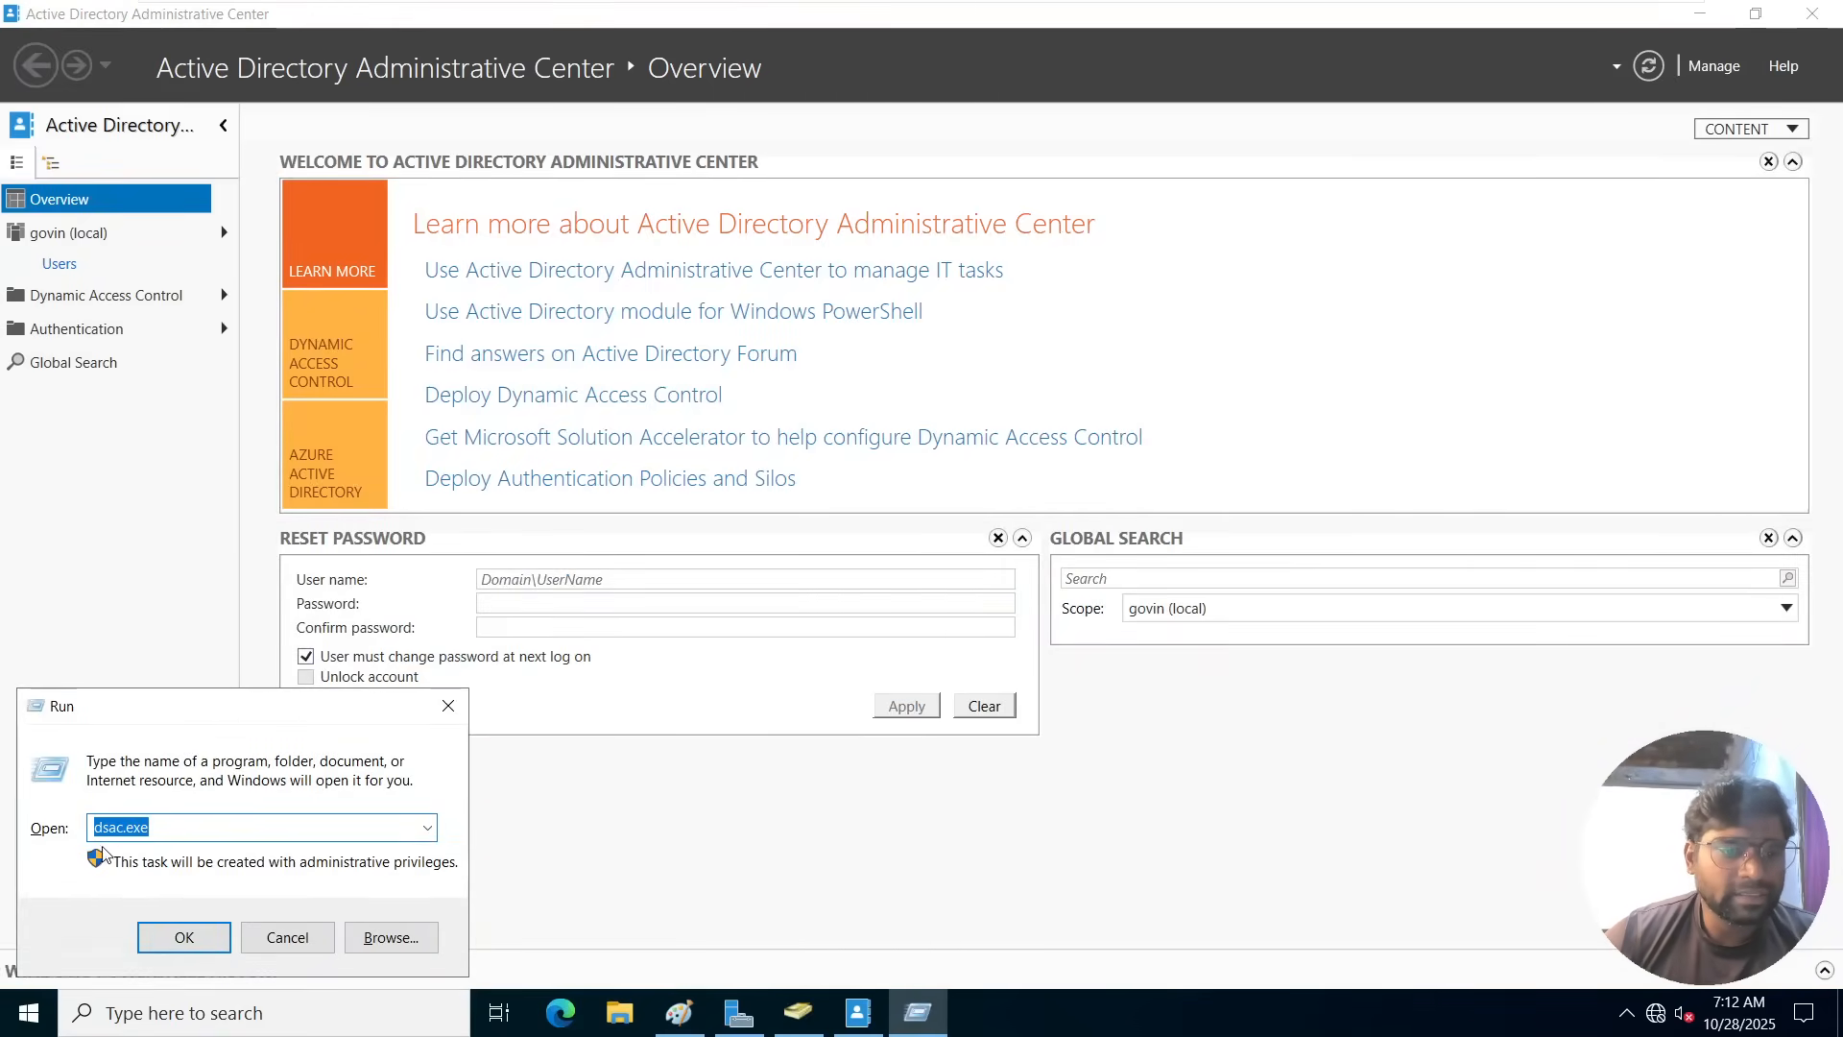
pyautogui.click(175, 830)
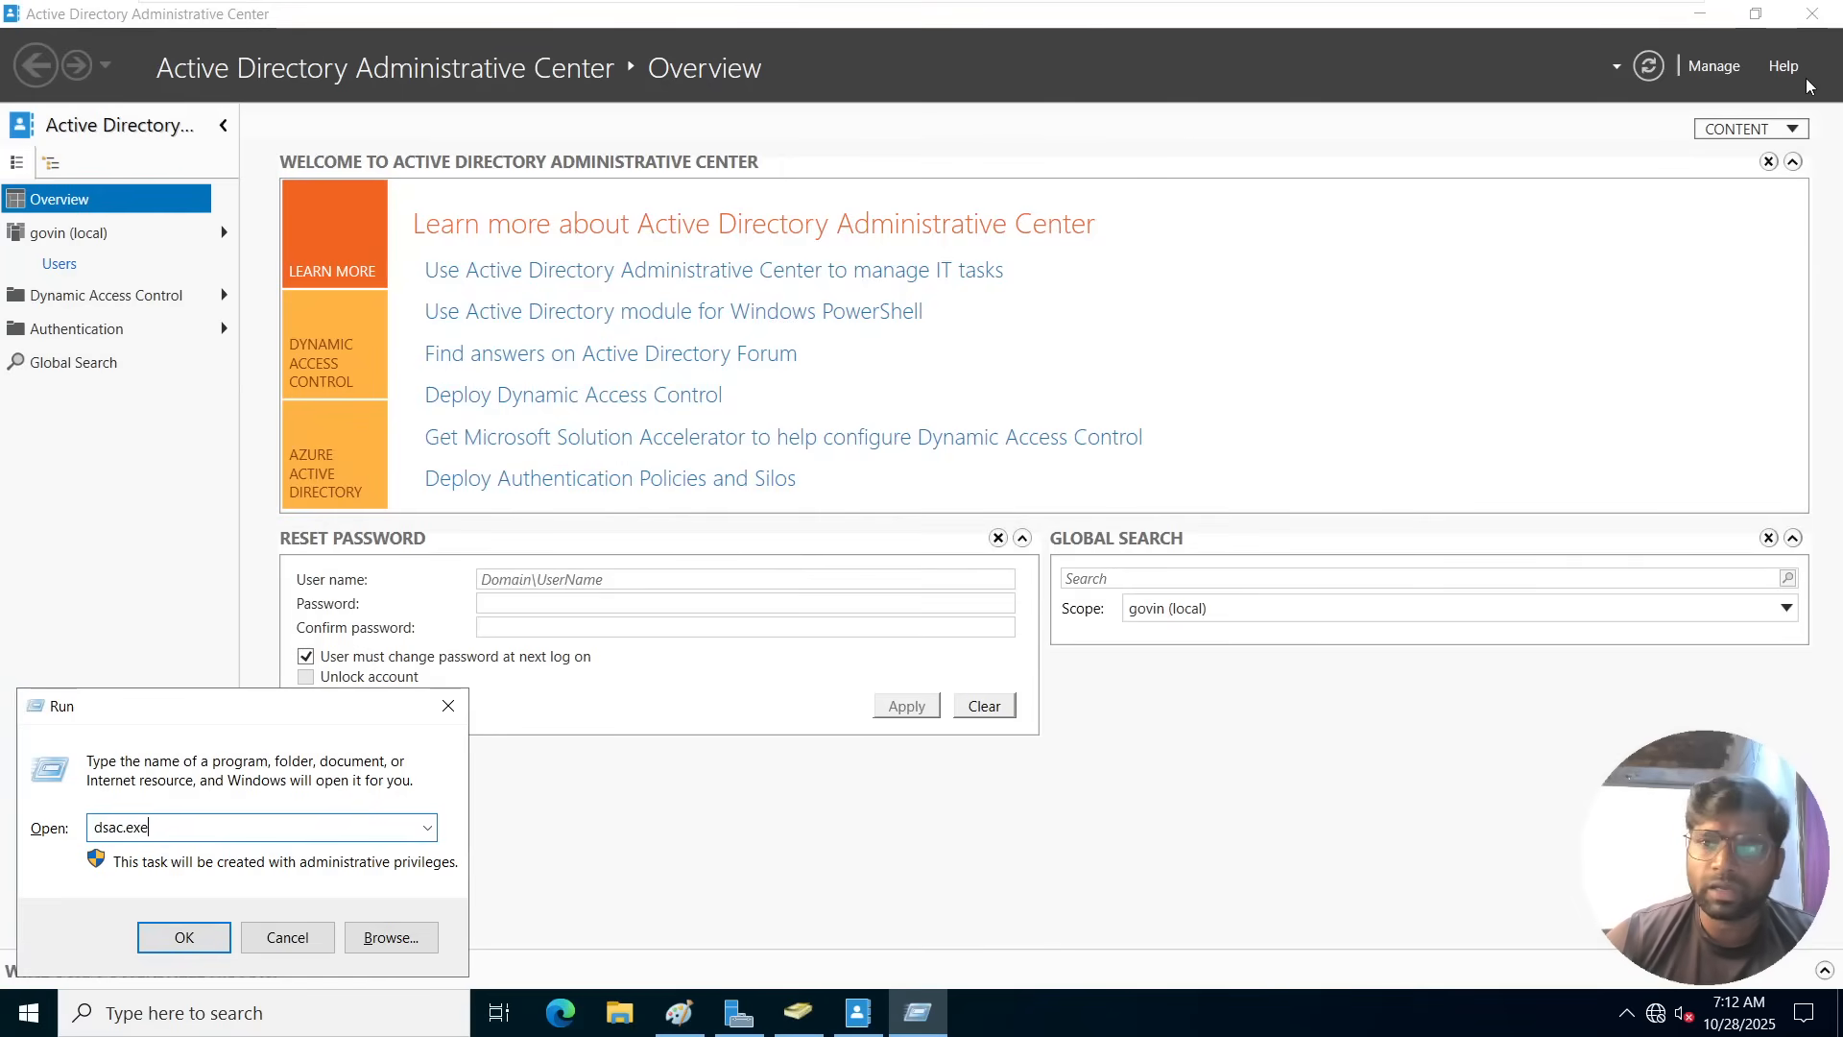
pyautogui.click(1813, 13)
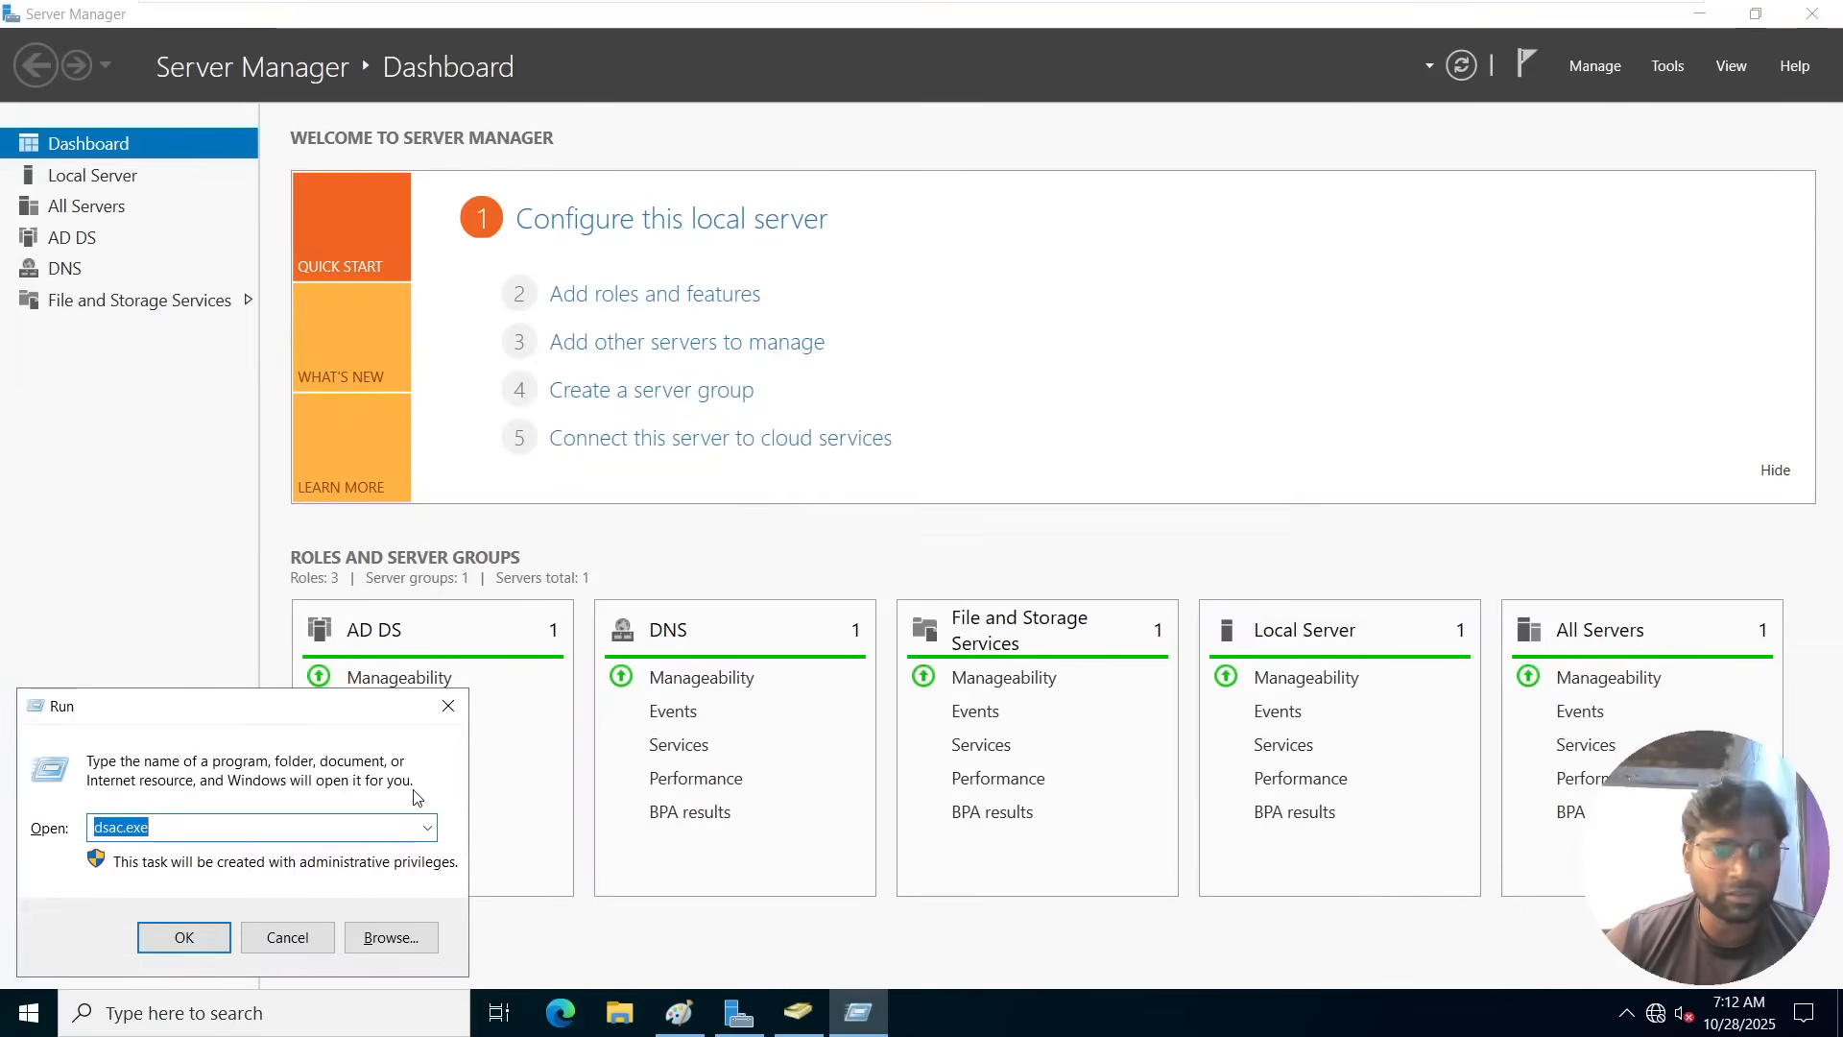
pyautogui.click(182, 936)
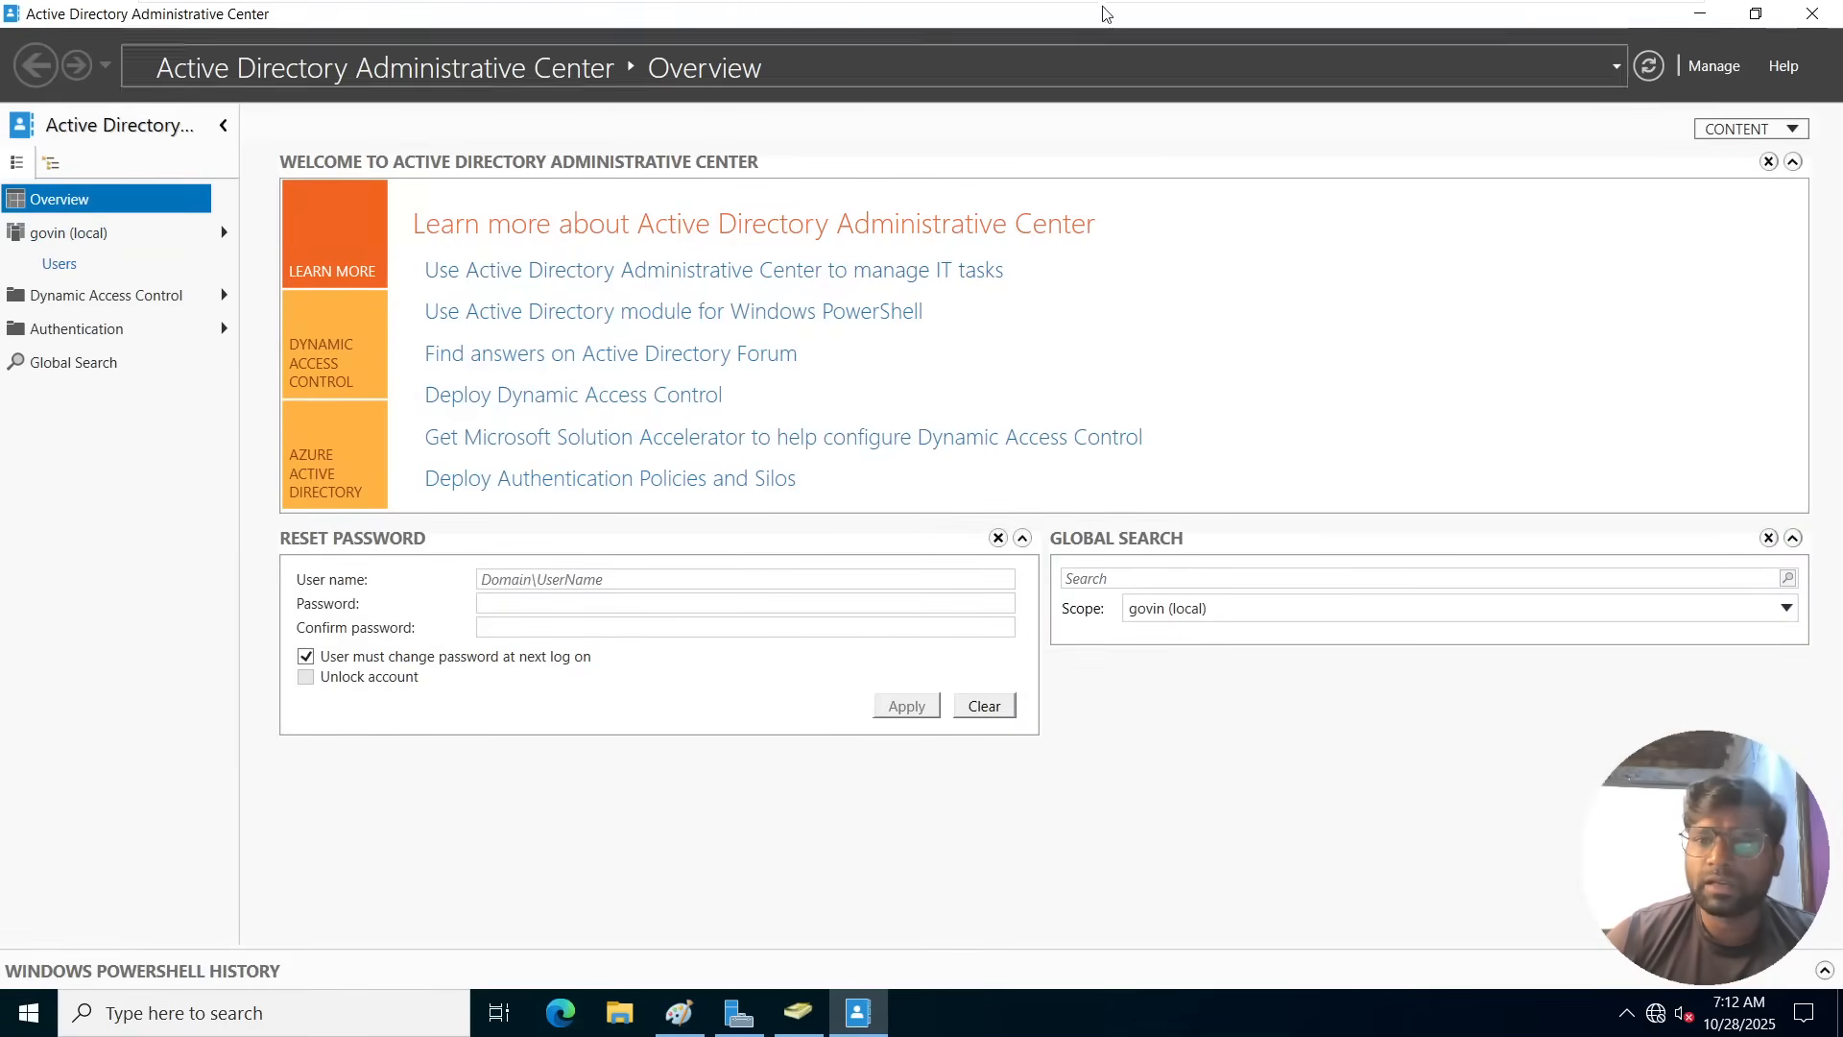
# View the newly created user's properties in the Users container of the govin (local) domain.
pyautogui.click(69, 246)
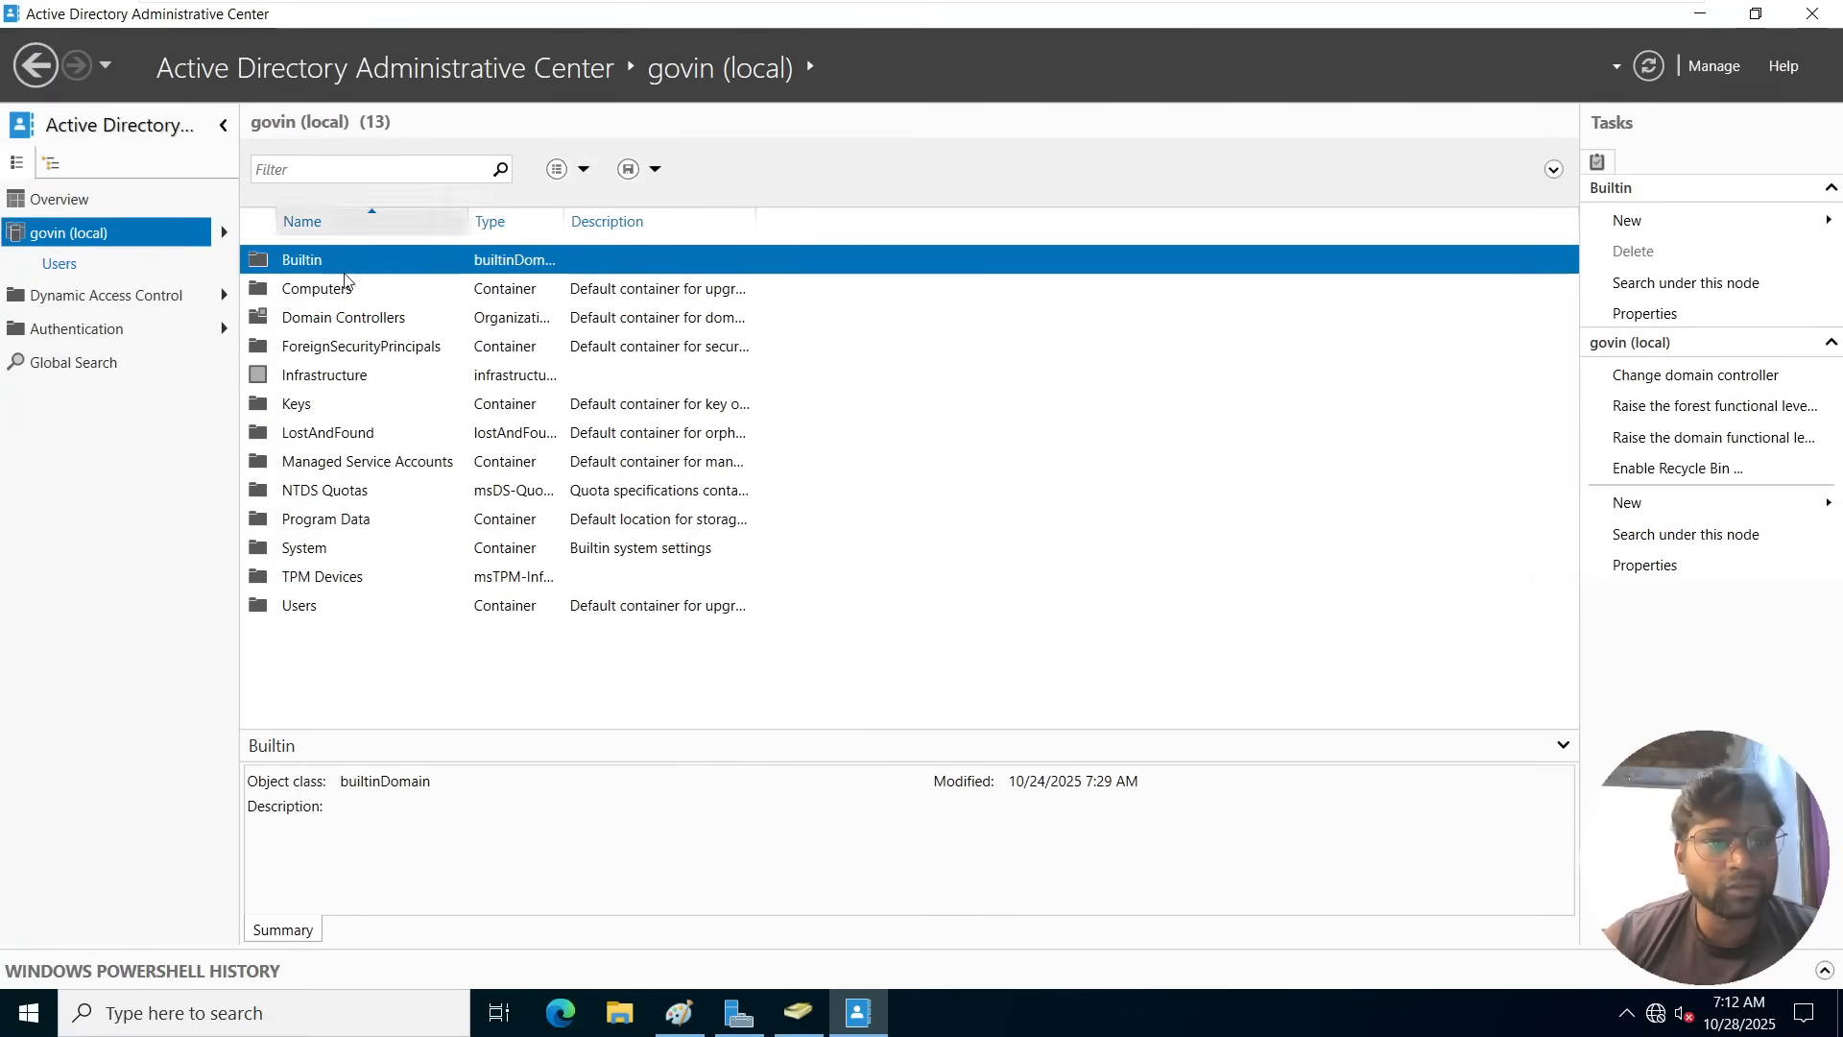
pyautogui.doubleClick(305, 606)
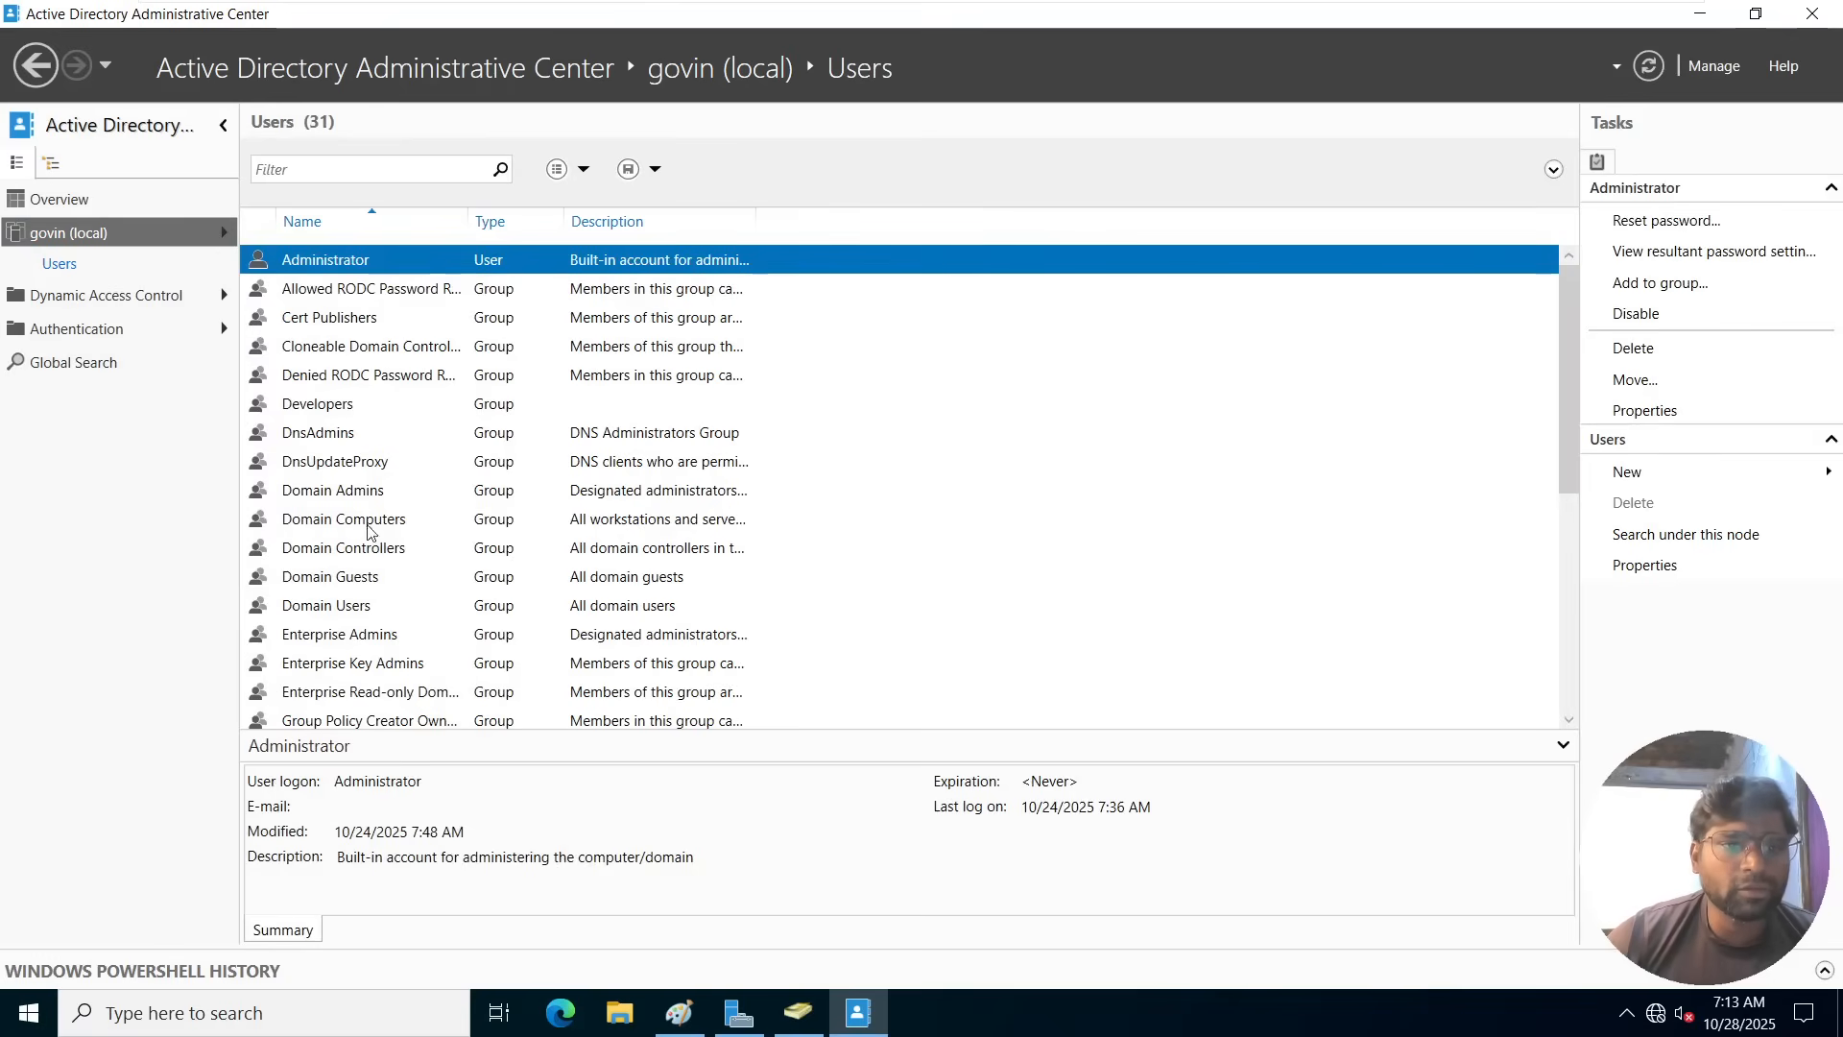
pyautogui.scroll(-5, 374, 590)
pyautogui.doubleClick(308, 547)
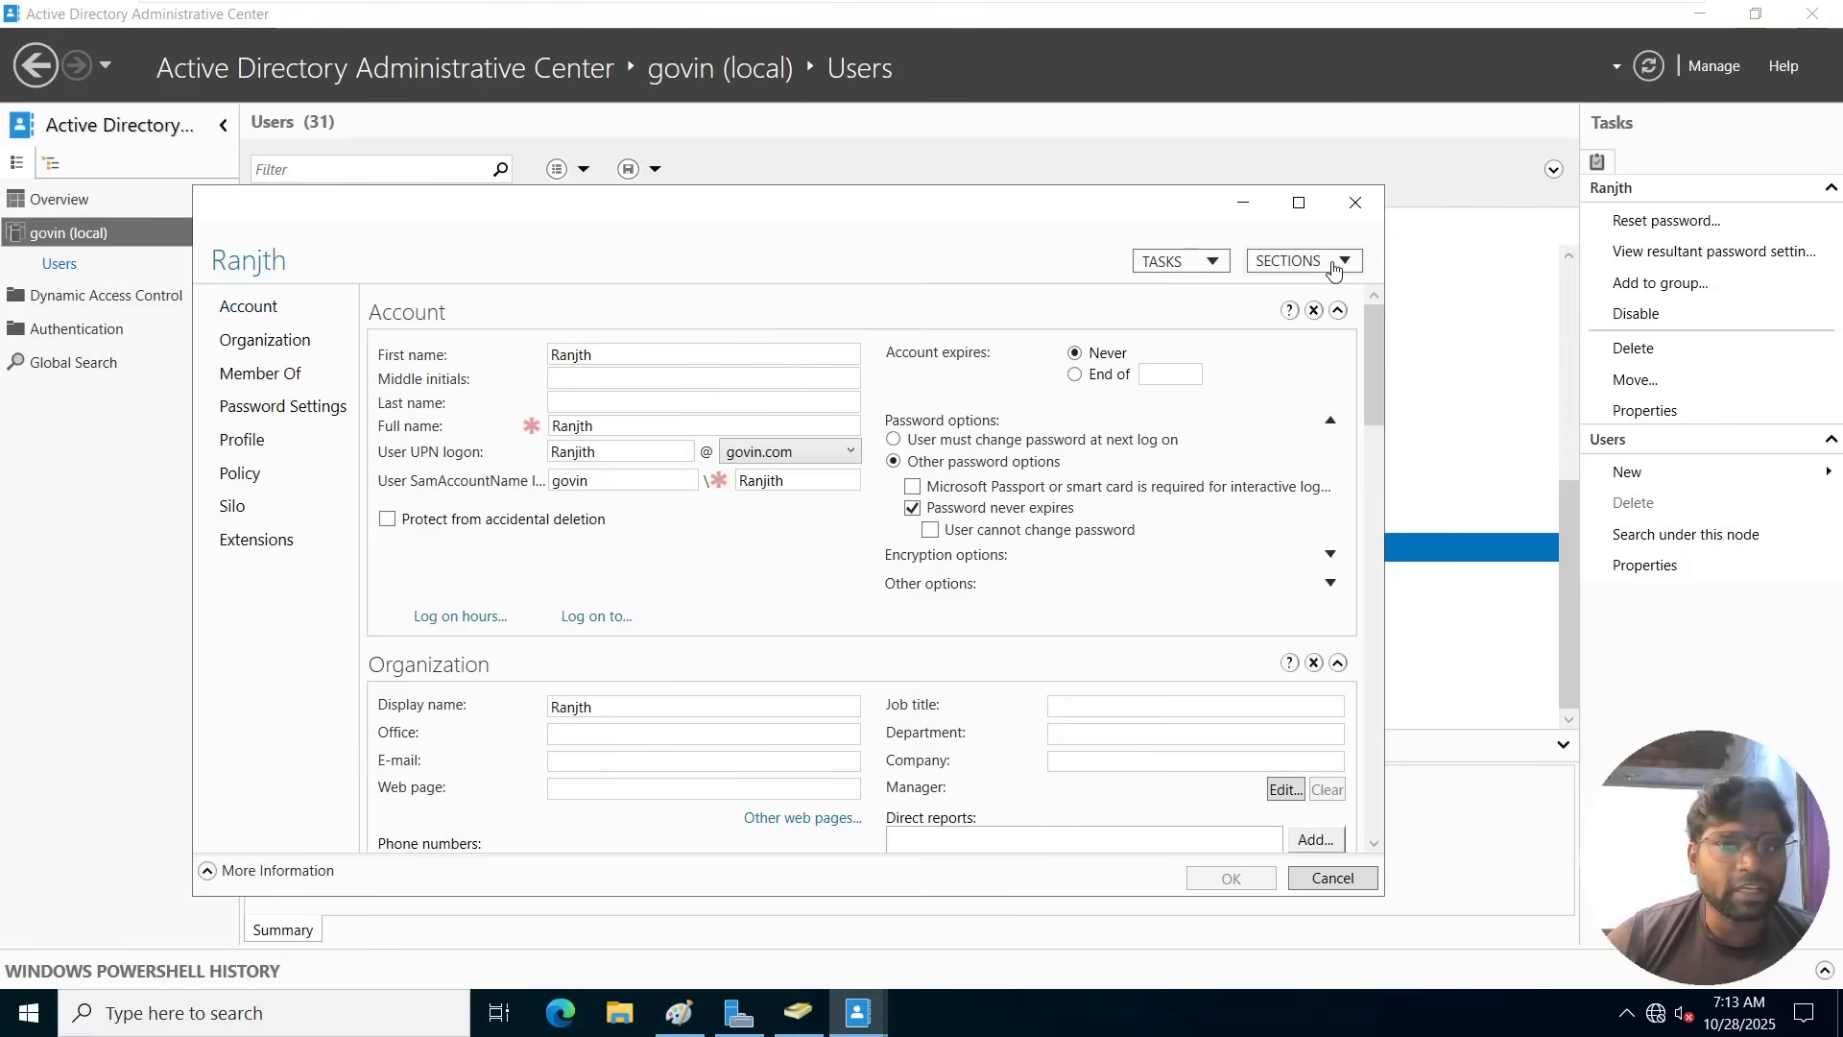
pyautogui.click(1354, 204)
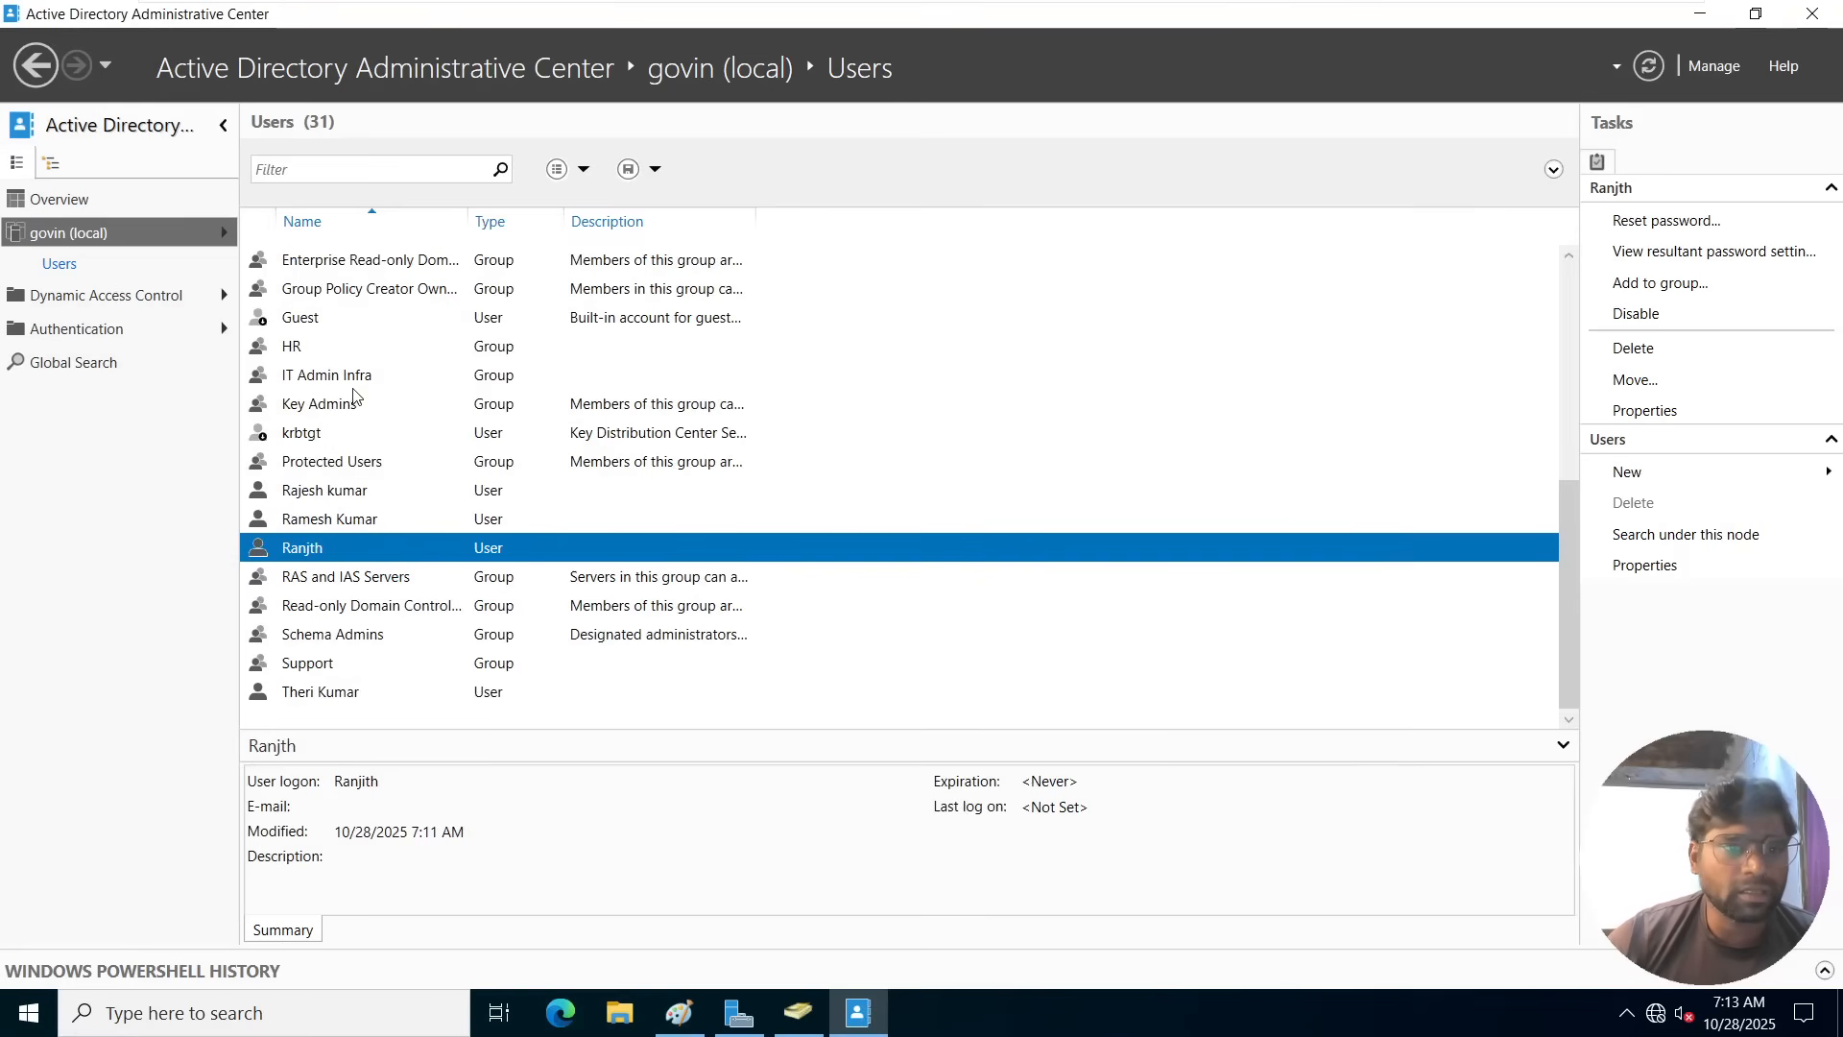
# Enable the Recycle Bin for the govin (local) domain and accept the confirmation and refresh notices.
pyautogui.click(85, 238)
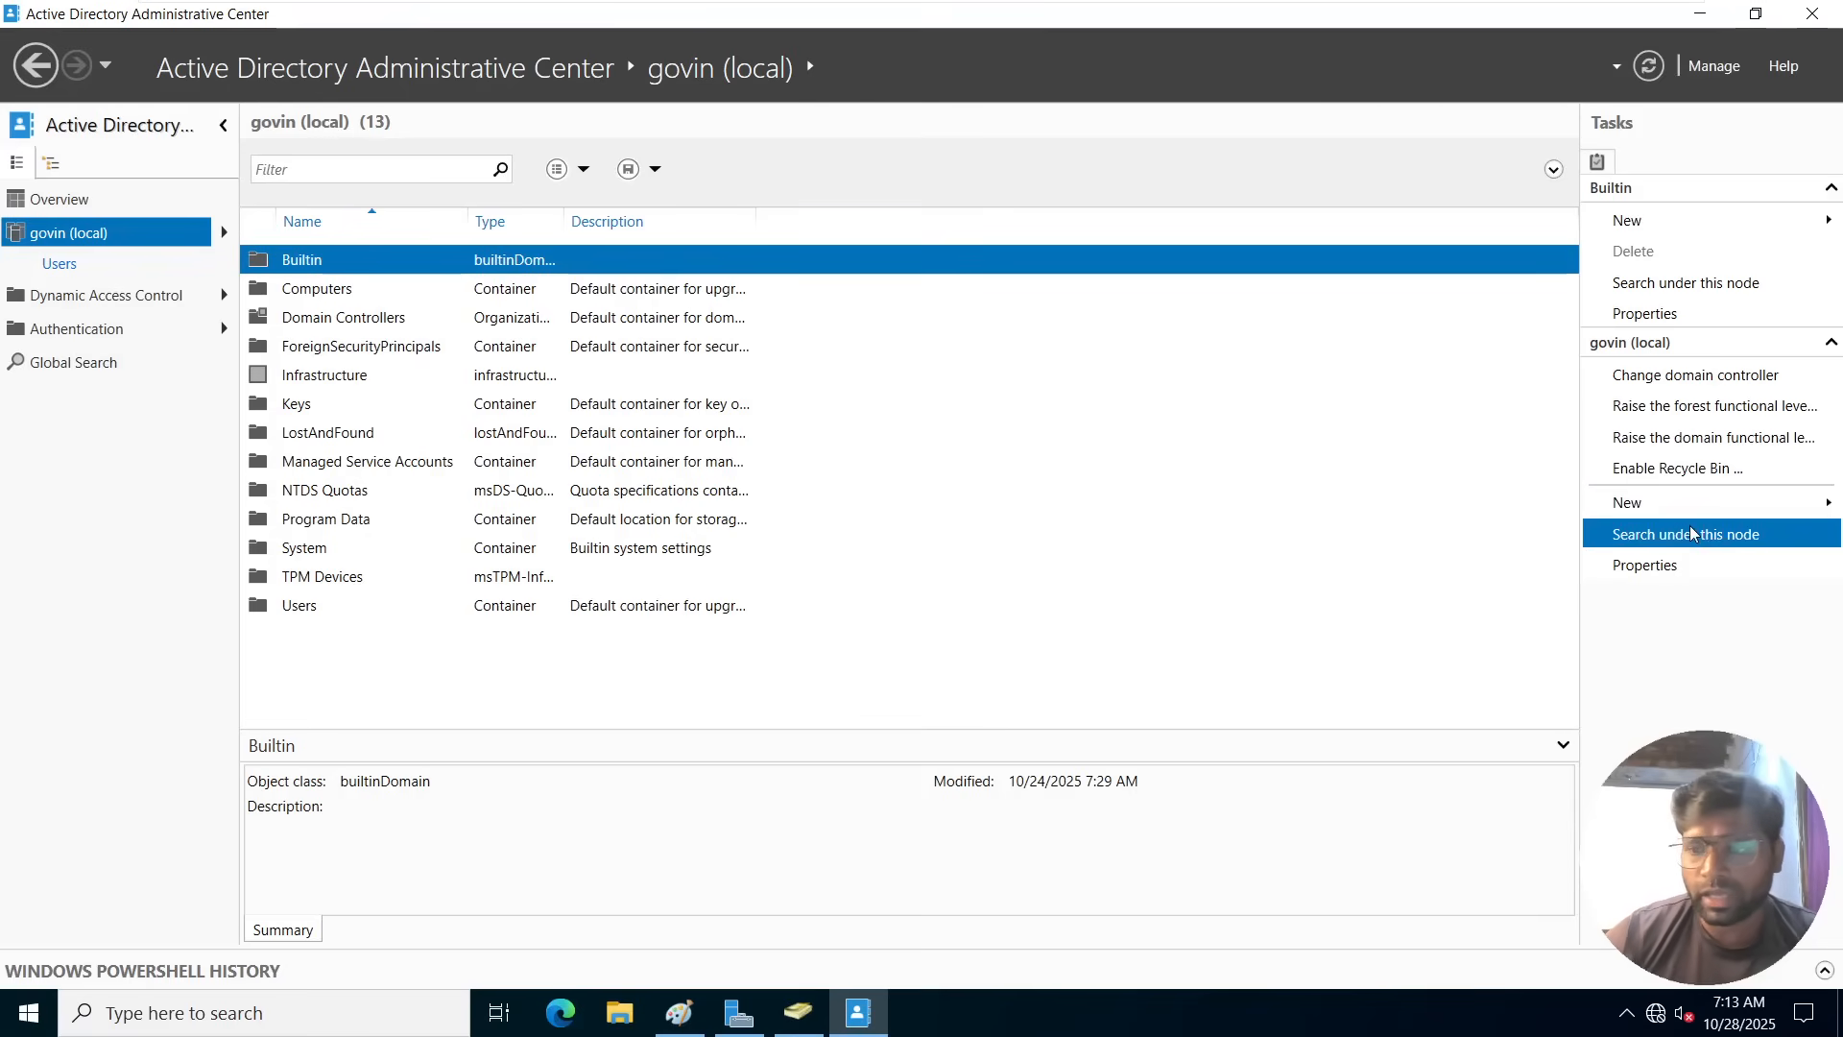
pyautogui.click(1659, 475)
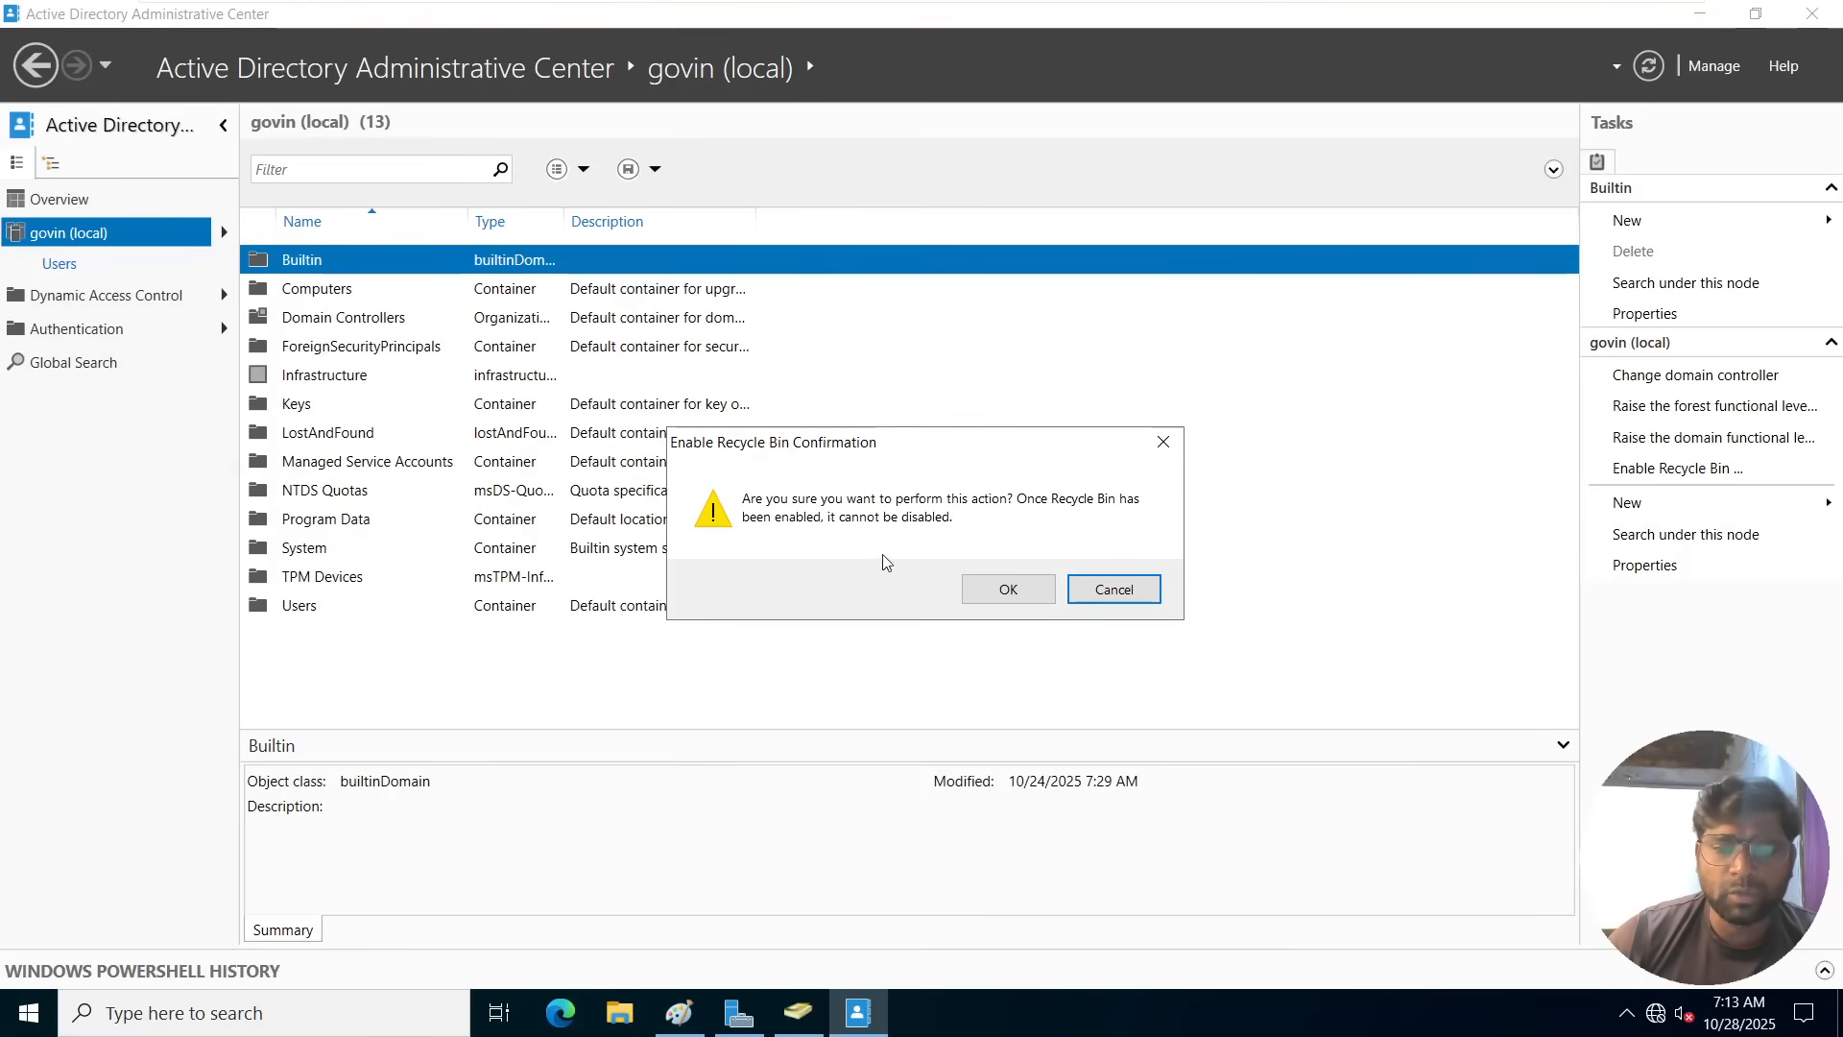
pyautogui.click(978, 598)
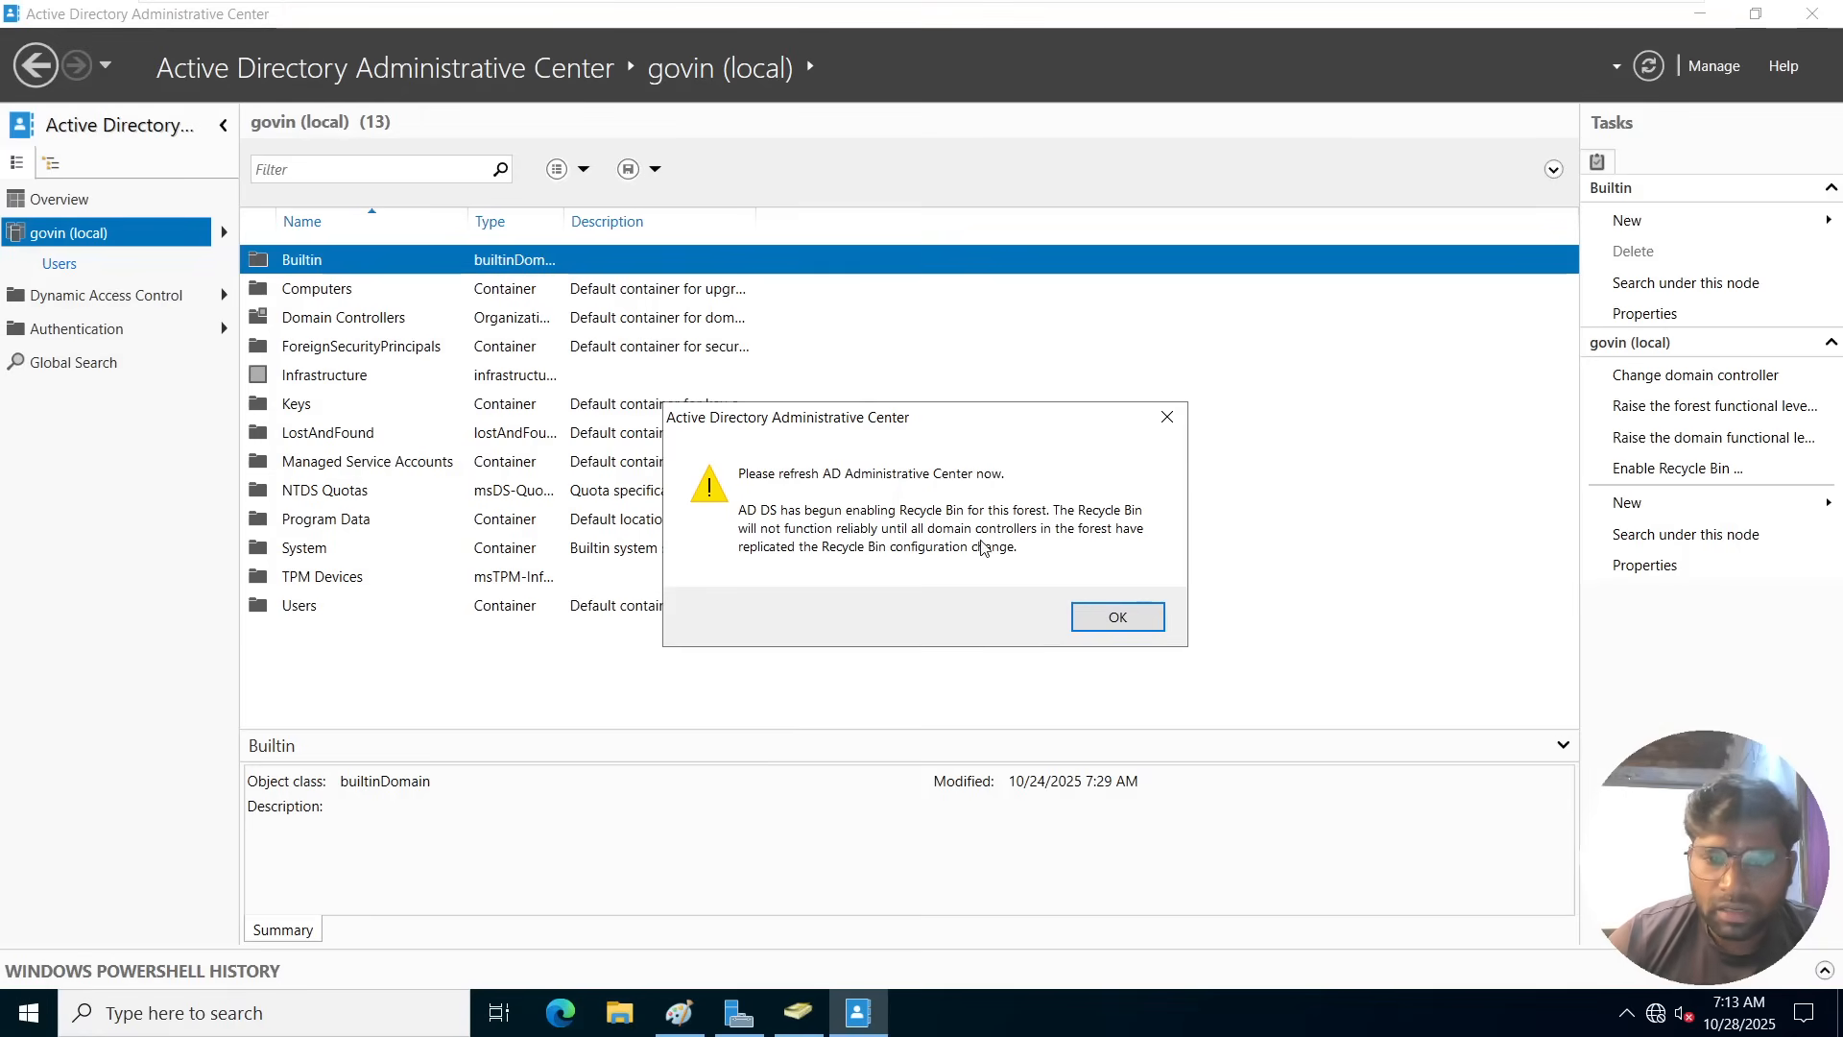
pyautogui.click(1116, 619)
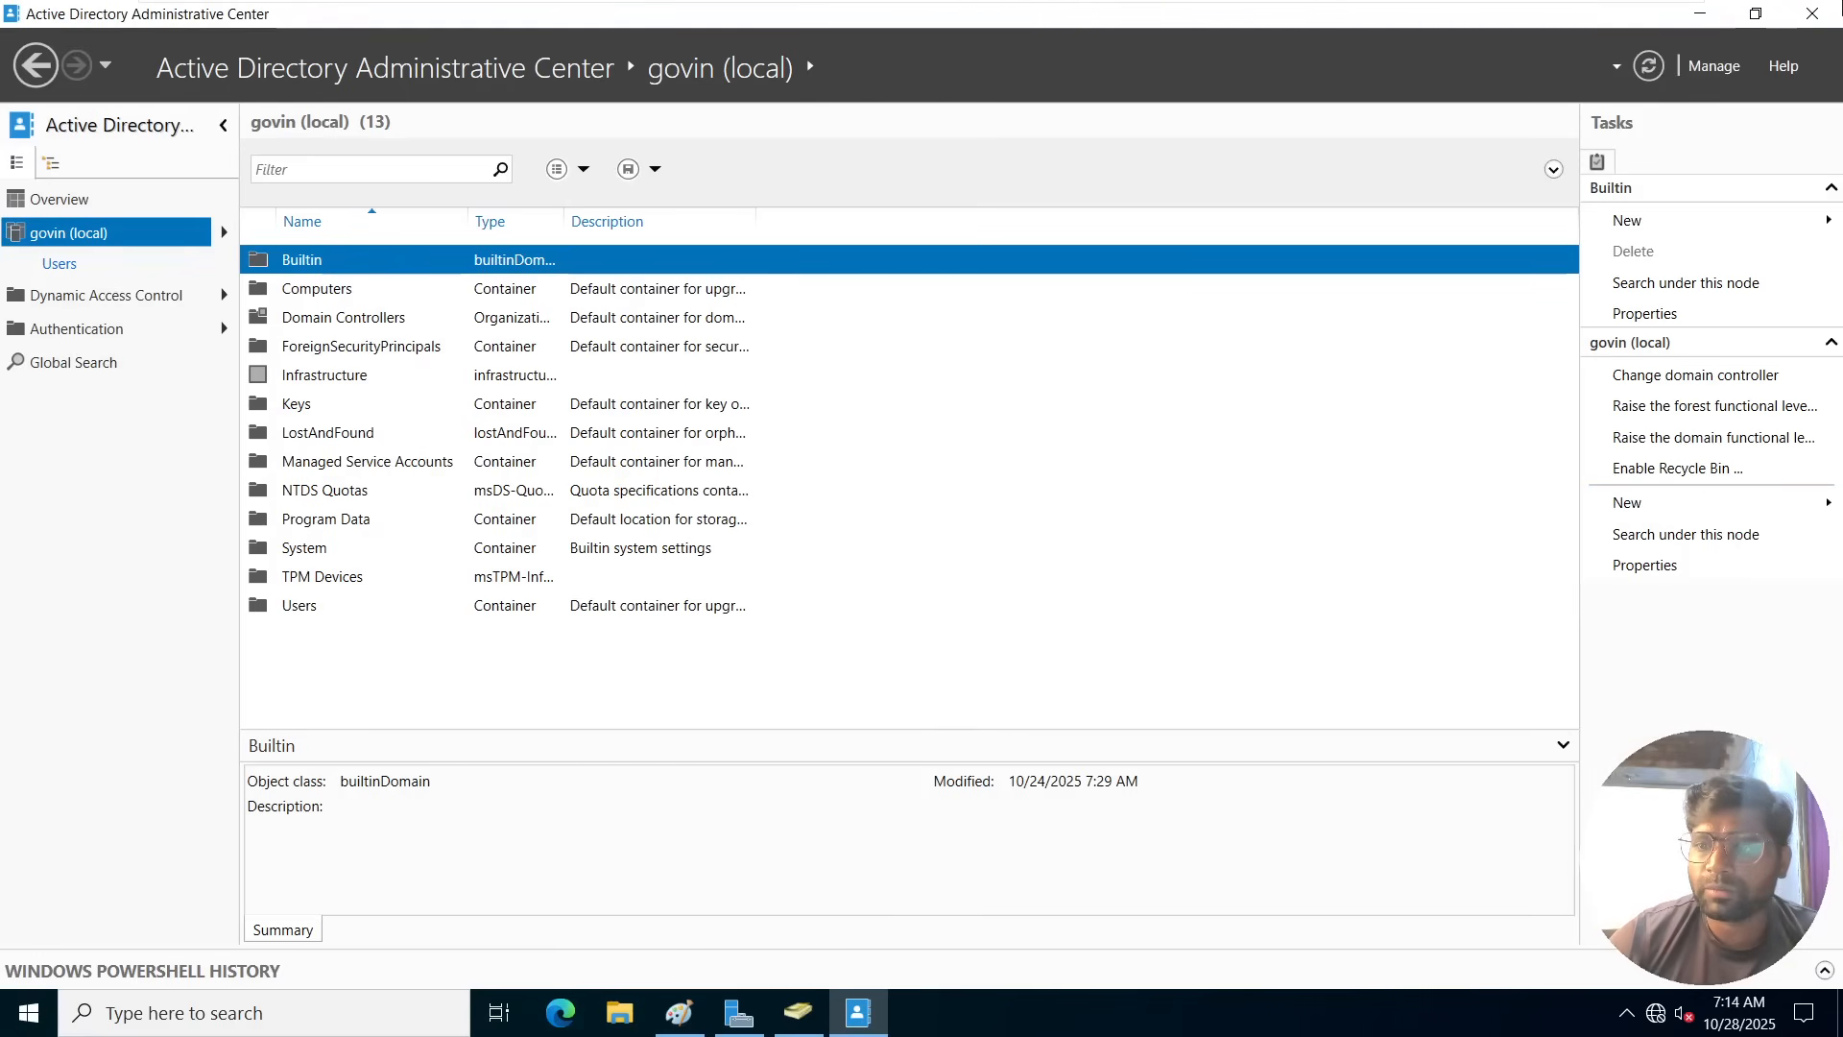
# Close Active Directory Administrative Center and Server Manager, and relaunch the Administrative Center by running dsac.exe.
pyautogui.click(1812, 14)
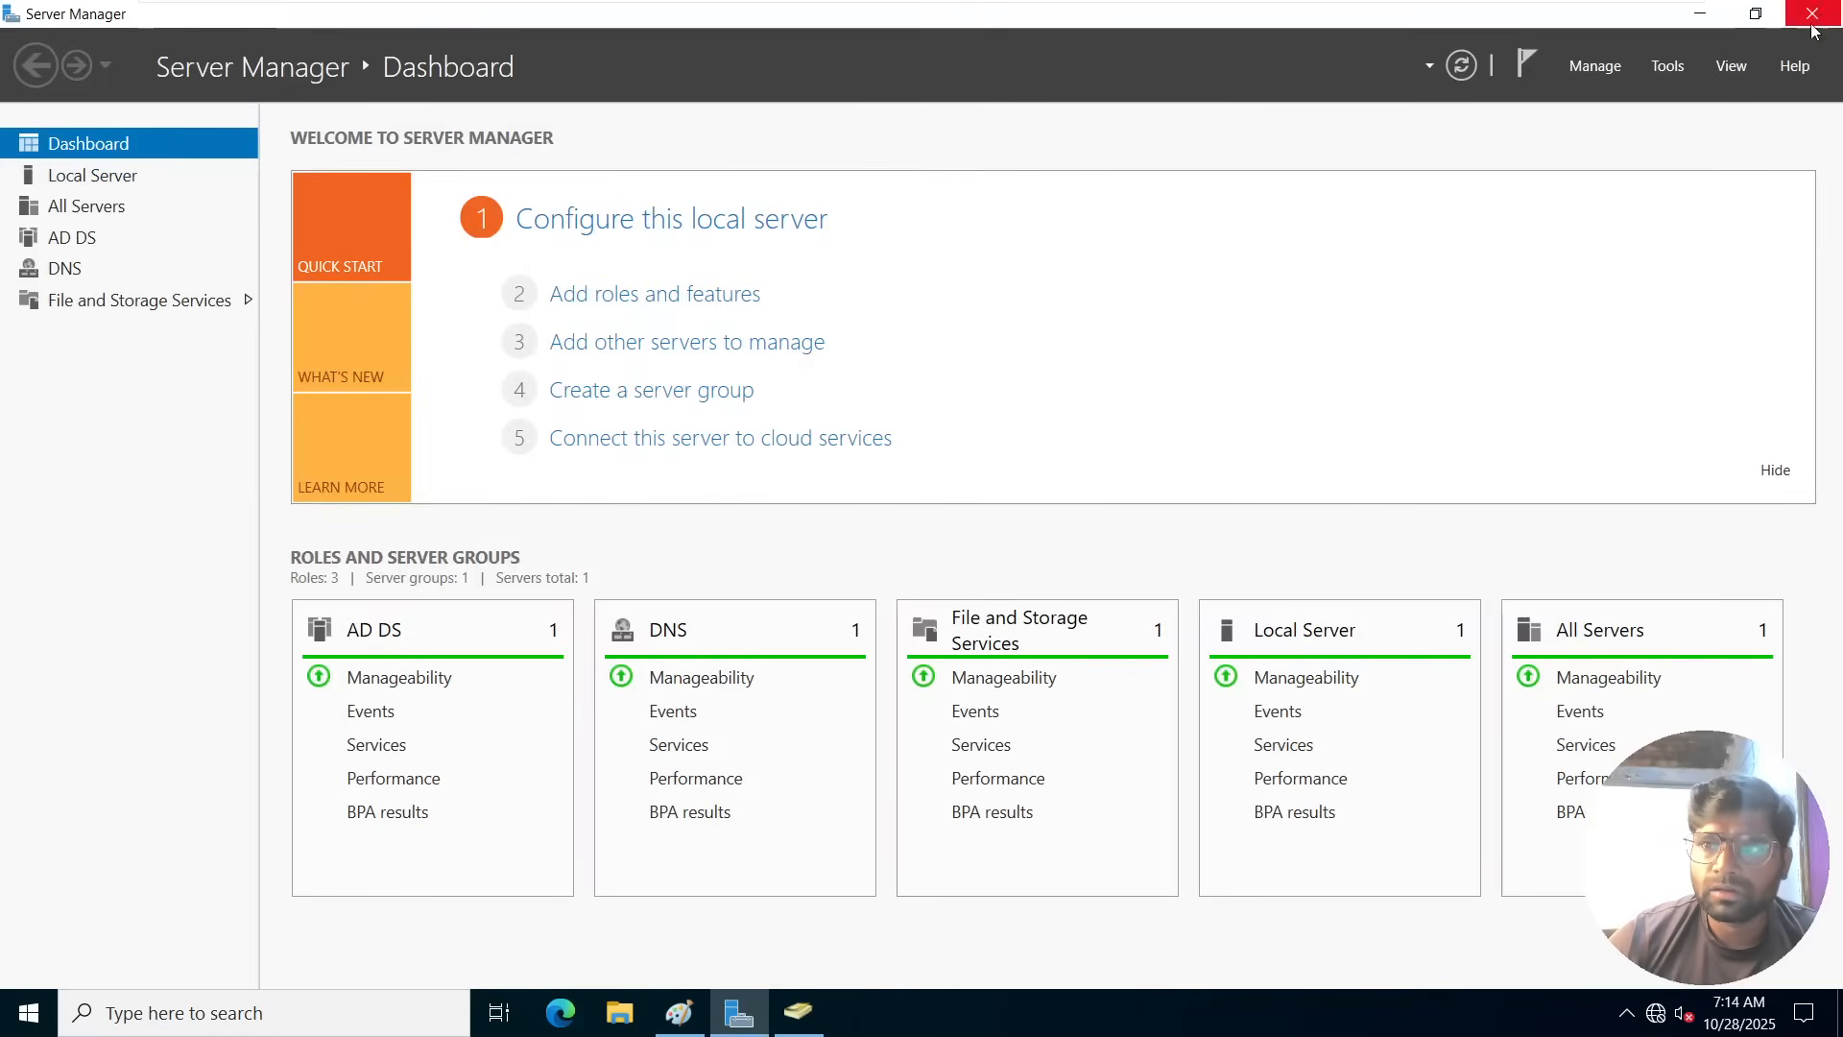
pyautogui.press('super+d')
pyautogui.rightClick(1175, 352)
pyautogui.click(1228, 425)
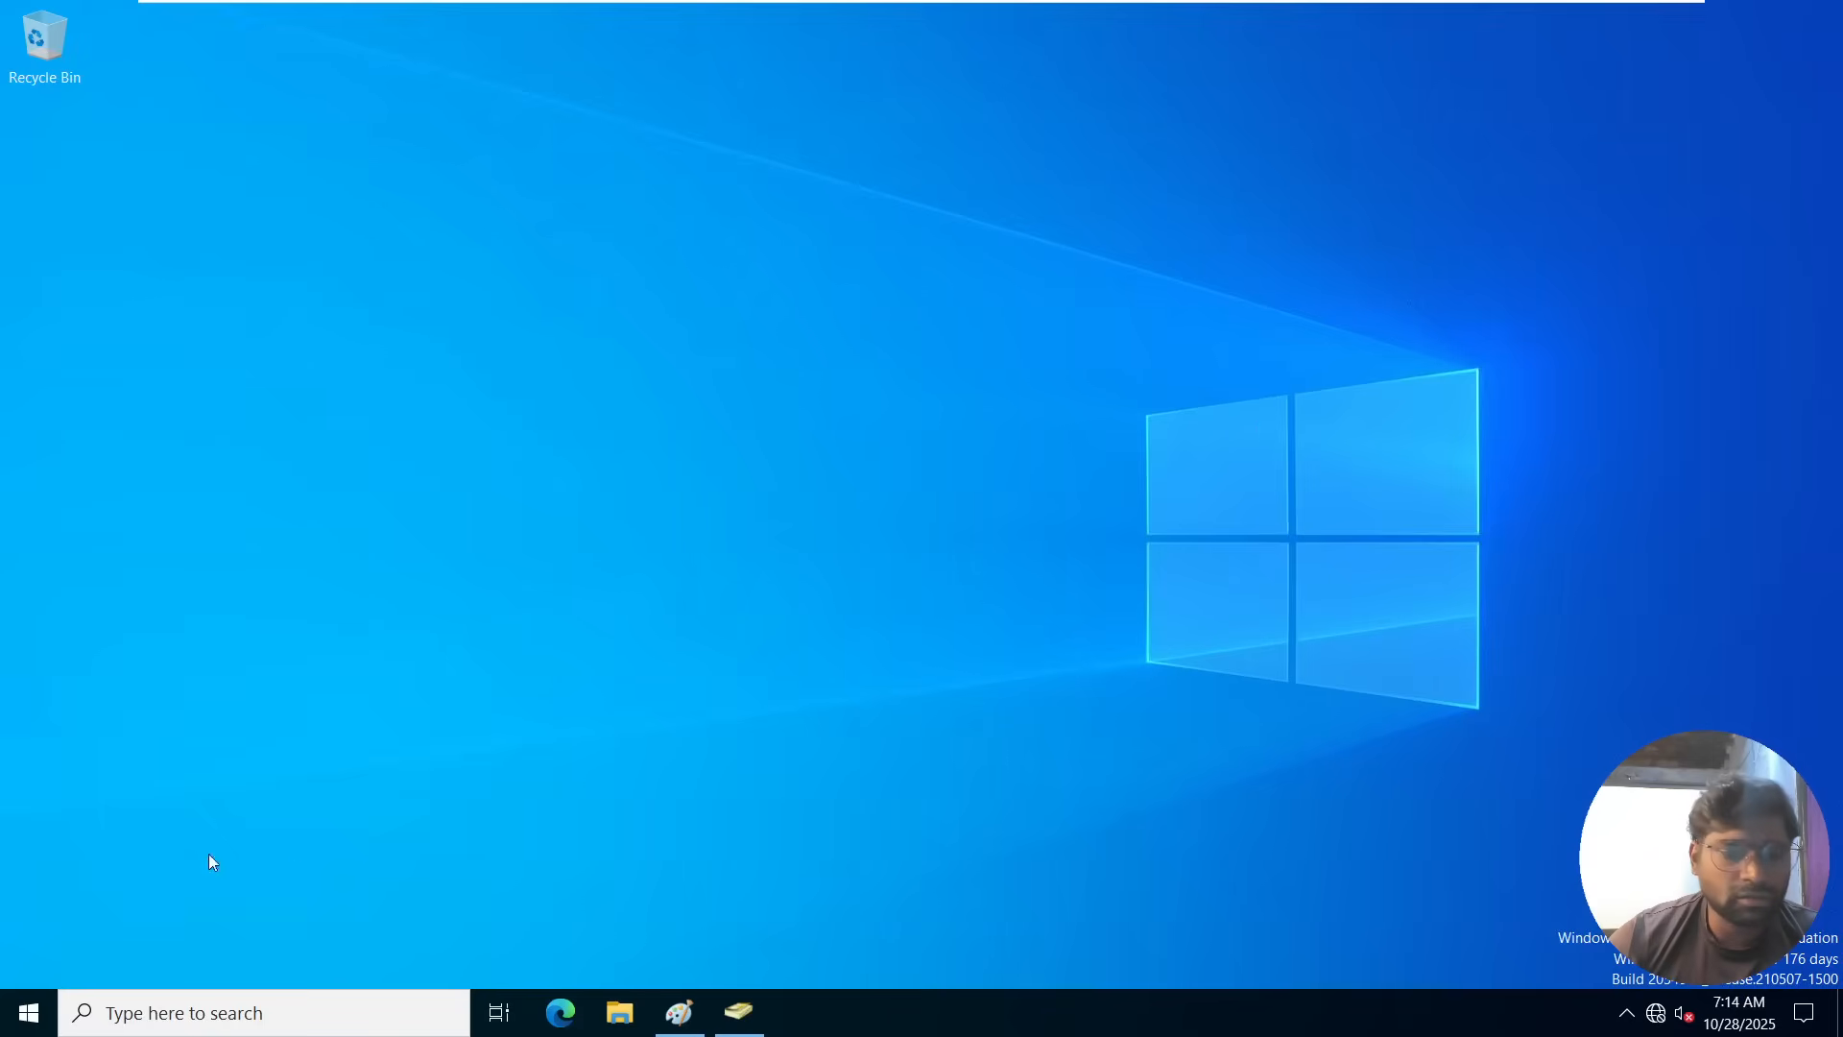
pyautogui.rightClick(31, 1014)
pyautogui.click(76, 904)
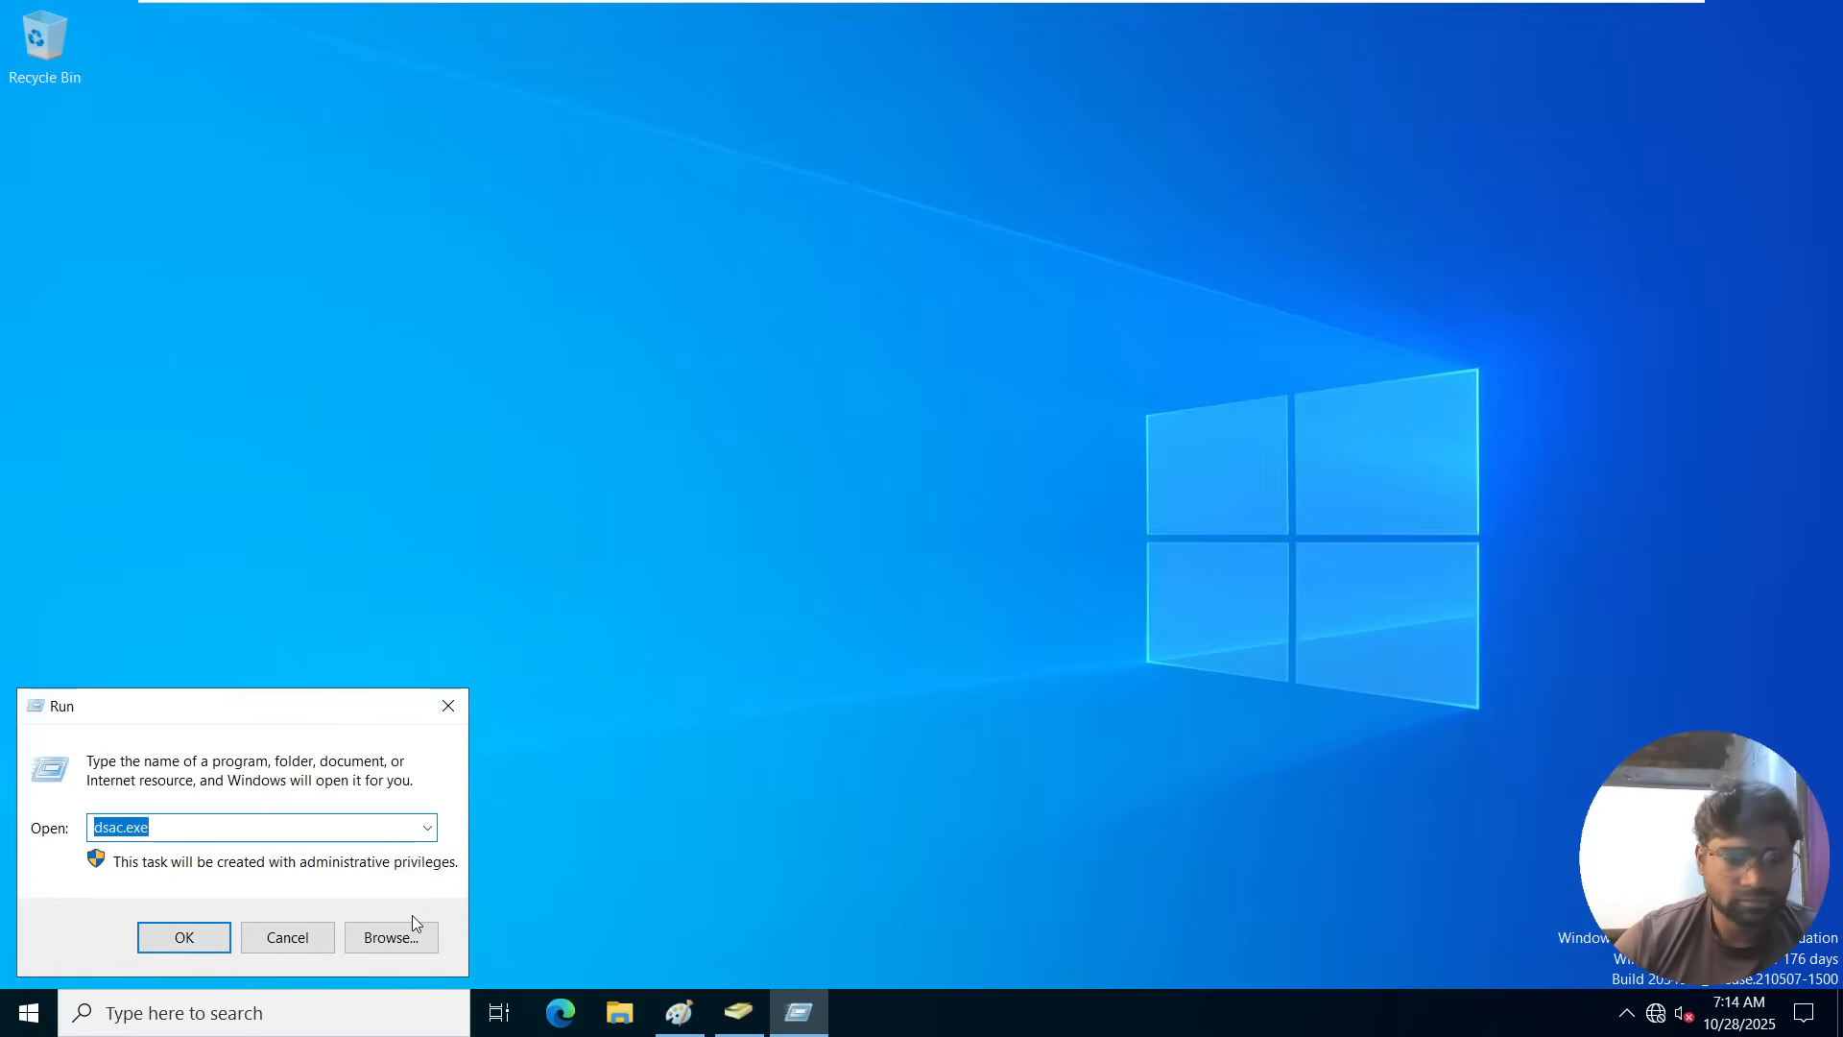
pyautogui.press('Return')
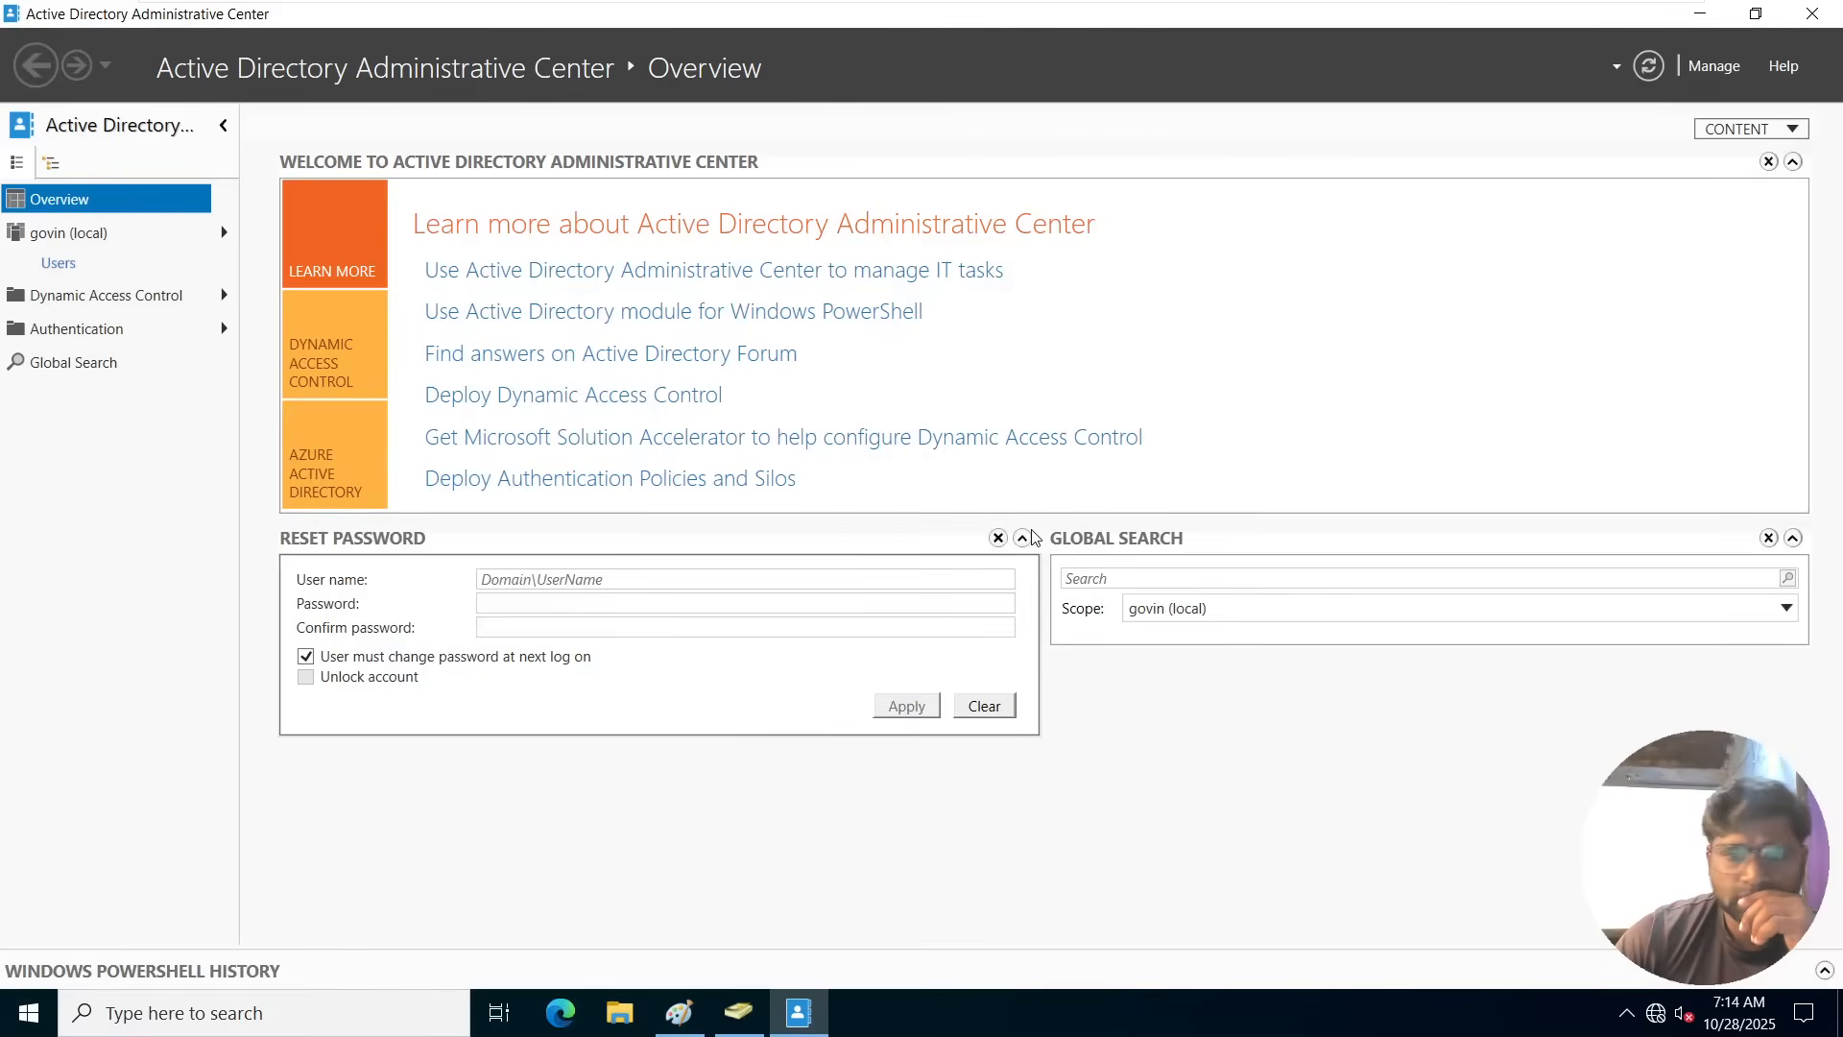
# Inspect the Deleted Objects container of the govin (local) domain, return to the domain root and close Active Directory Administrative Center.
pyautogui.click(104, 239)
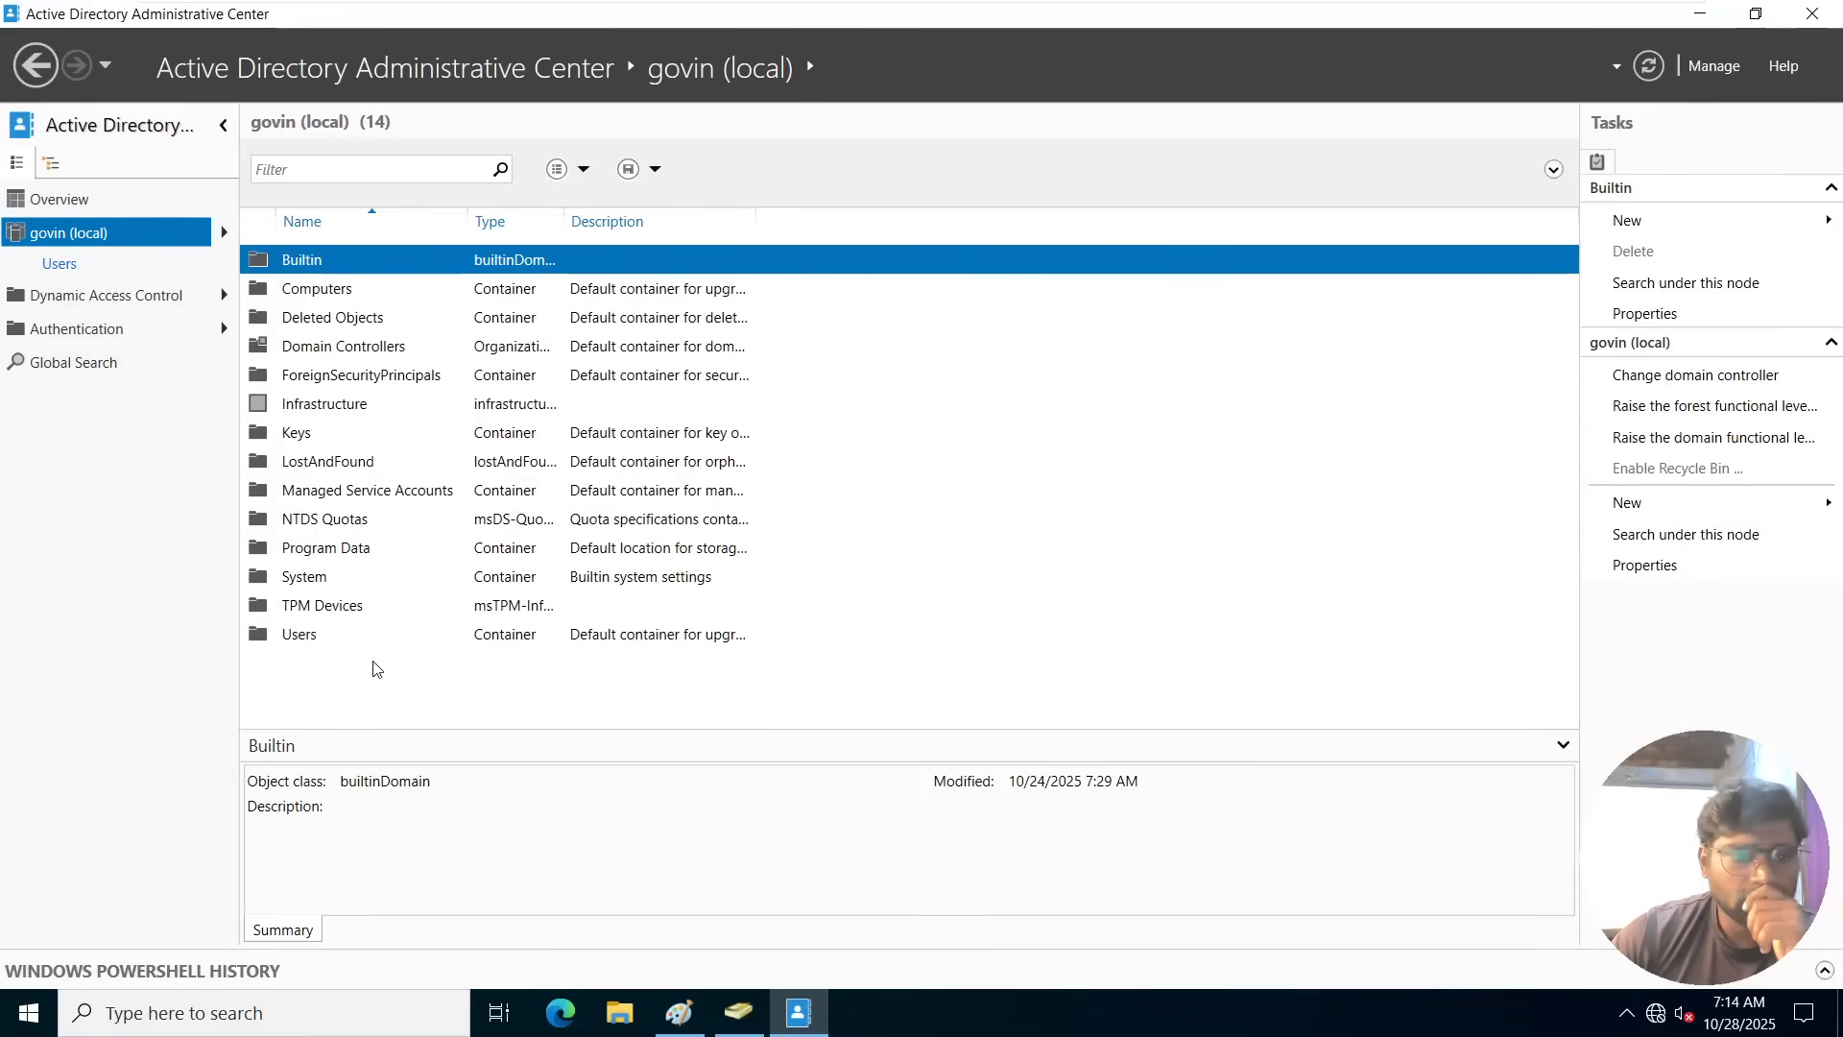
pyautogui.click(305, 321)
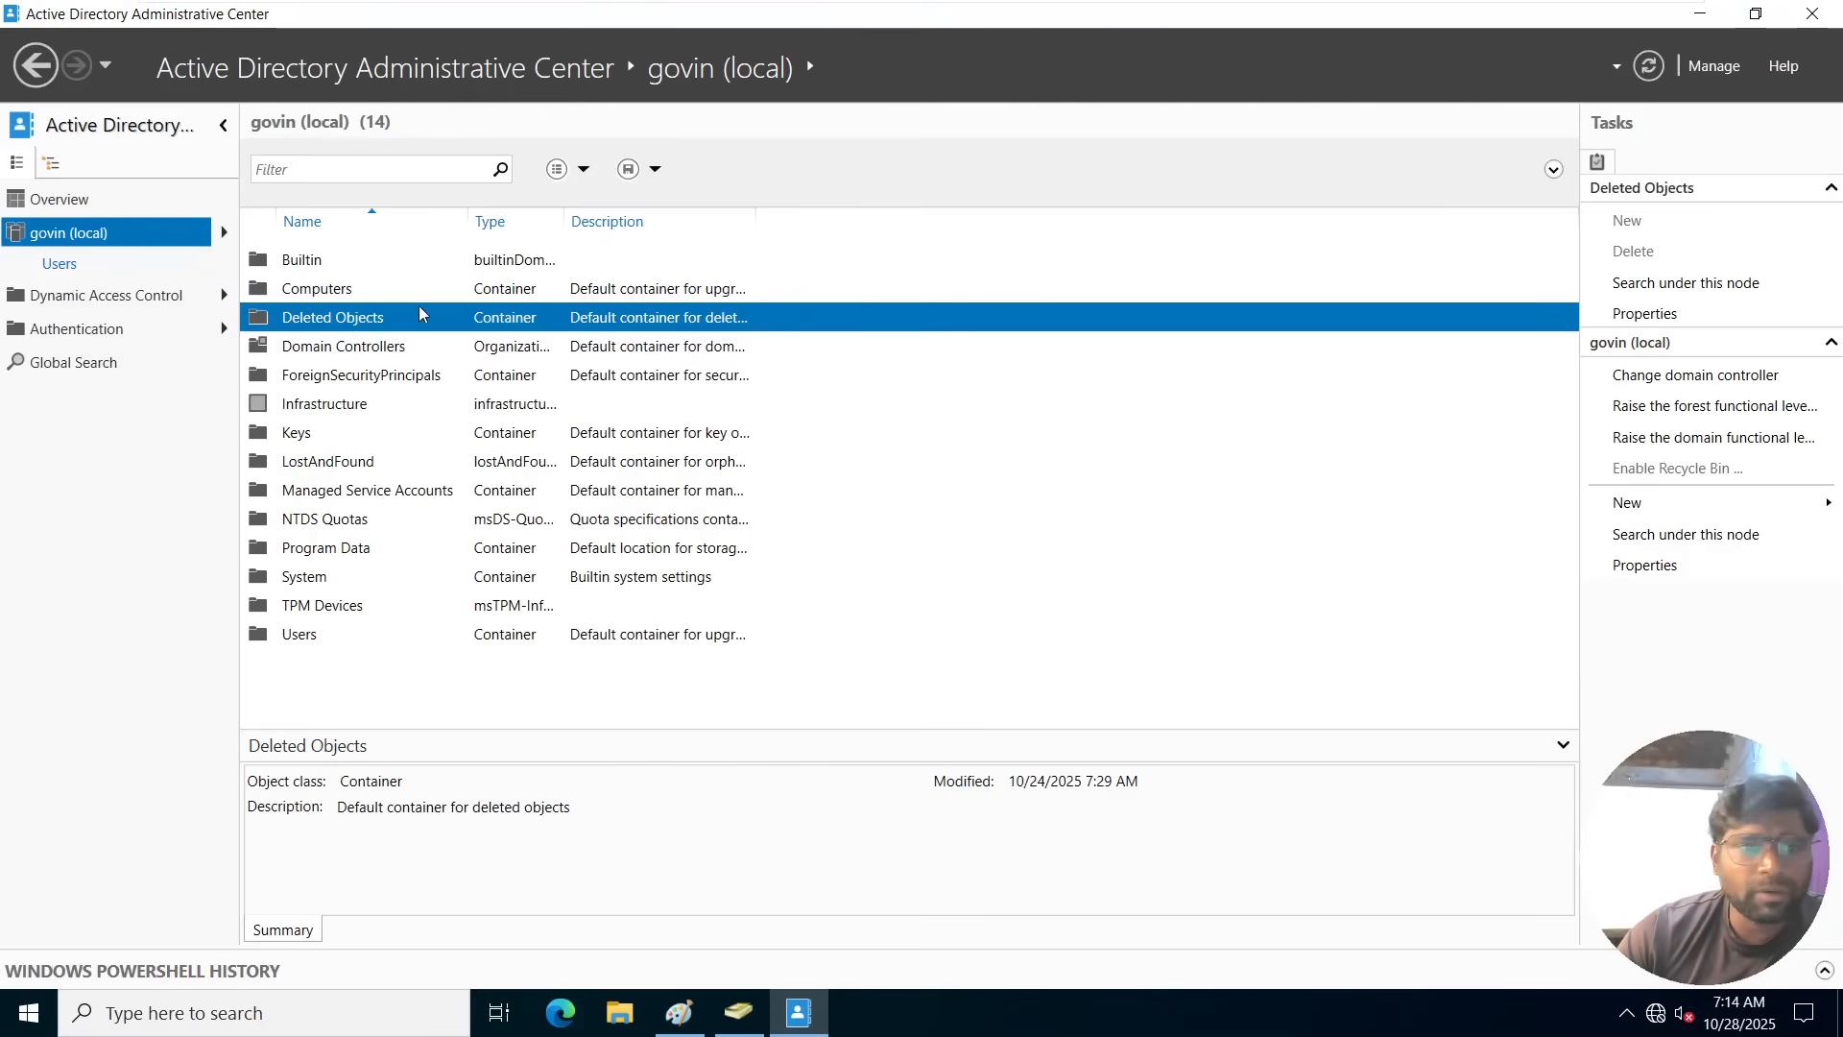
pyautogui.doubleClick(368, 327)
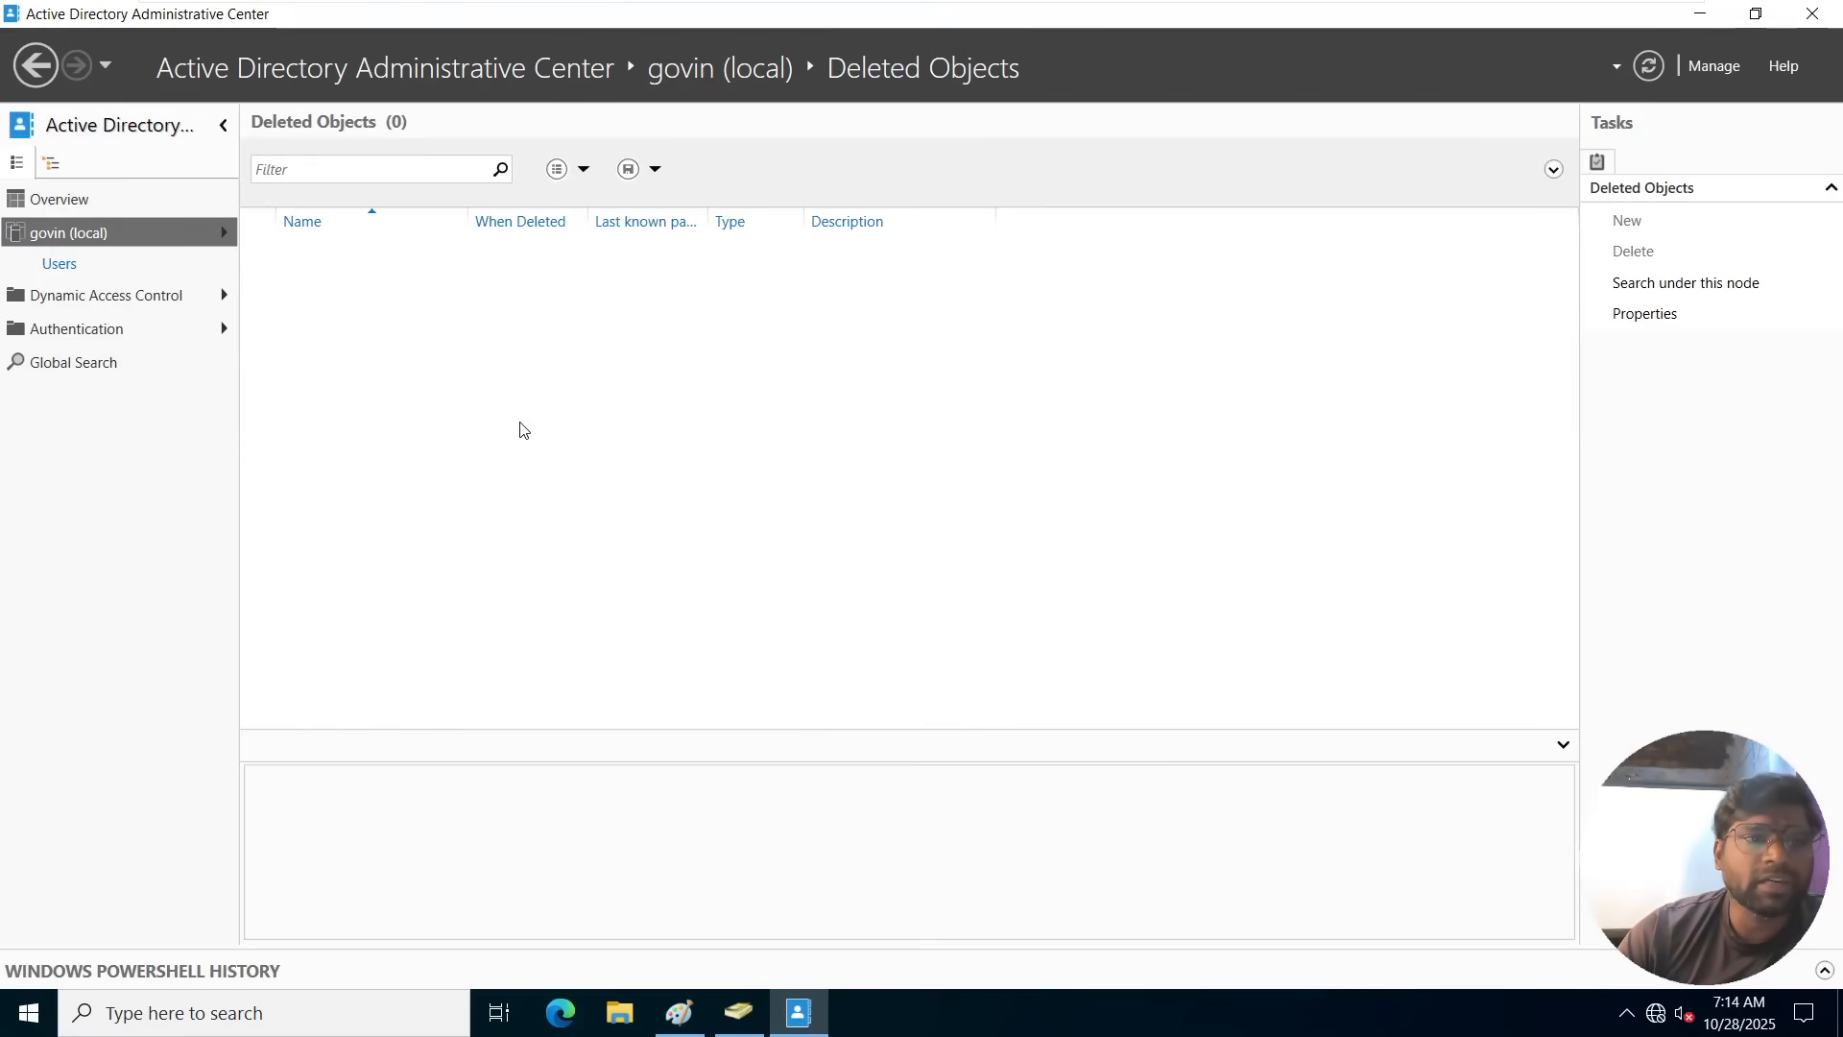
pyautogui.click(108, 240)
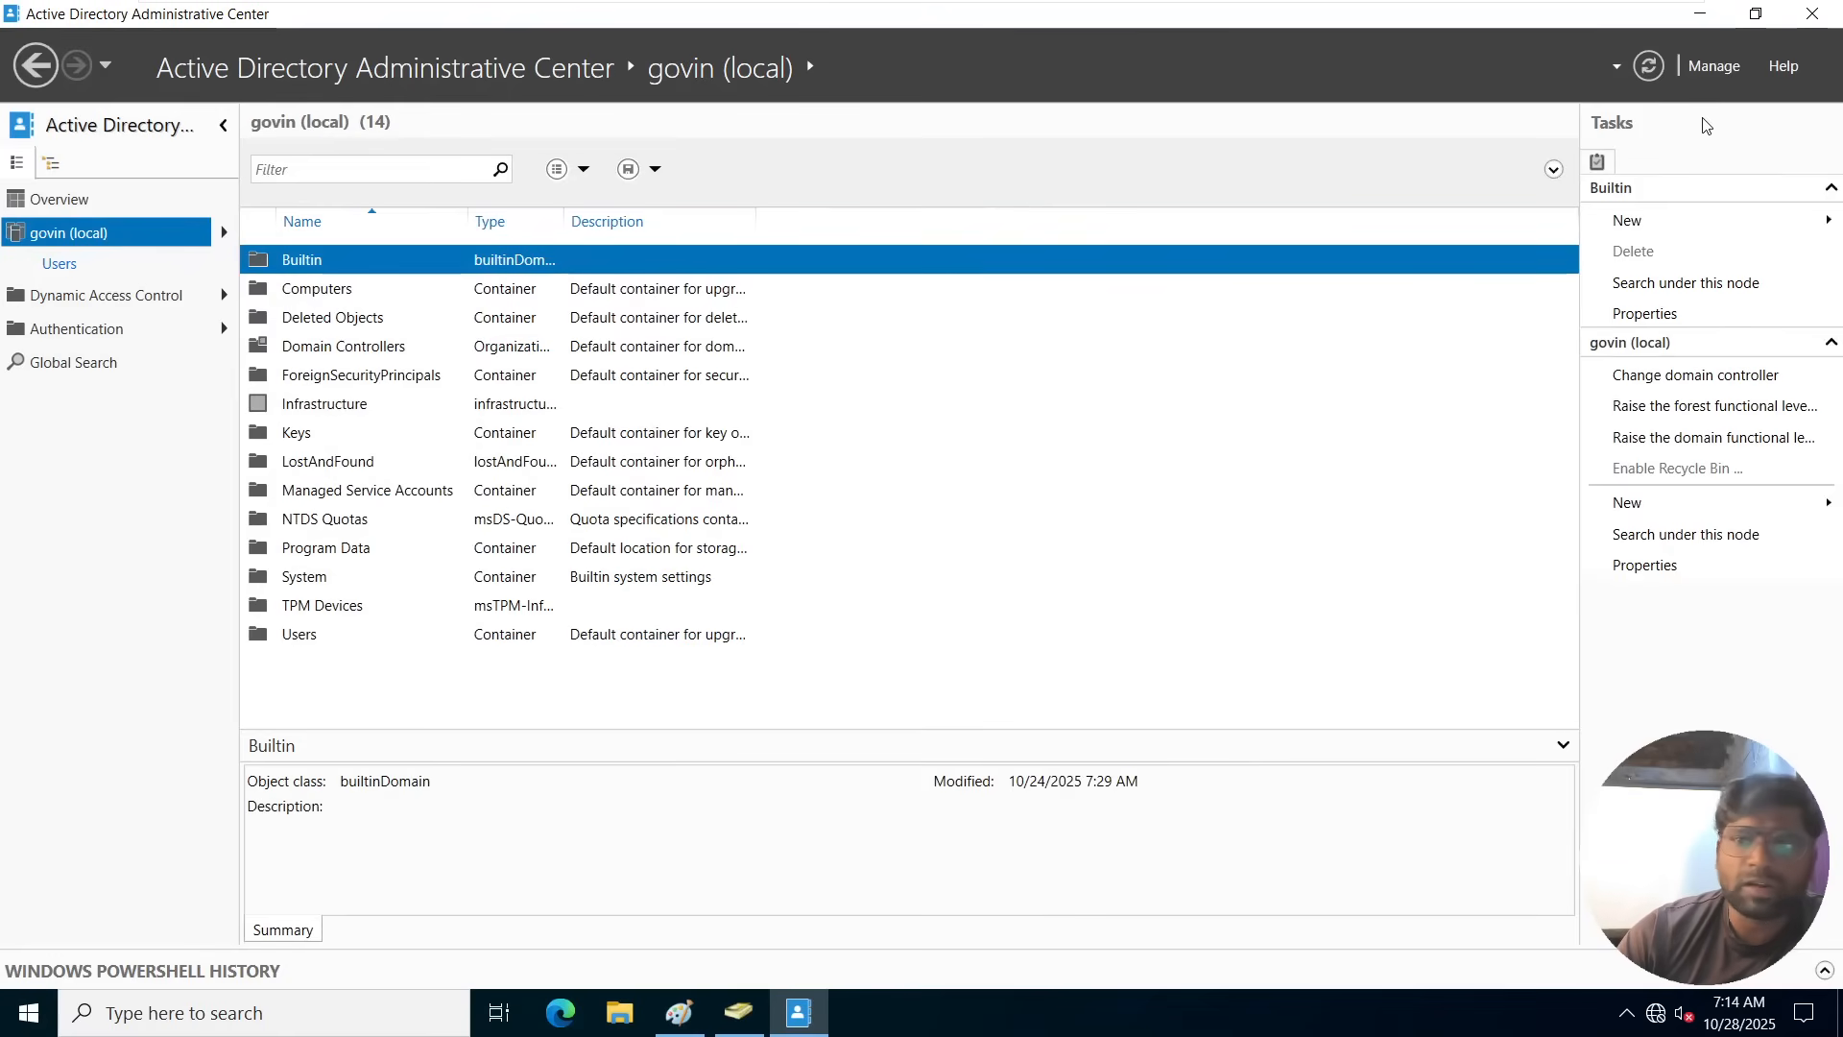
pyautogui.click(1813, 14)
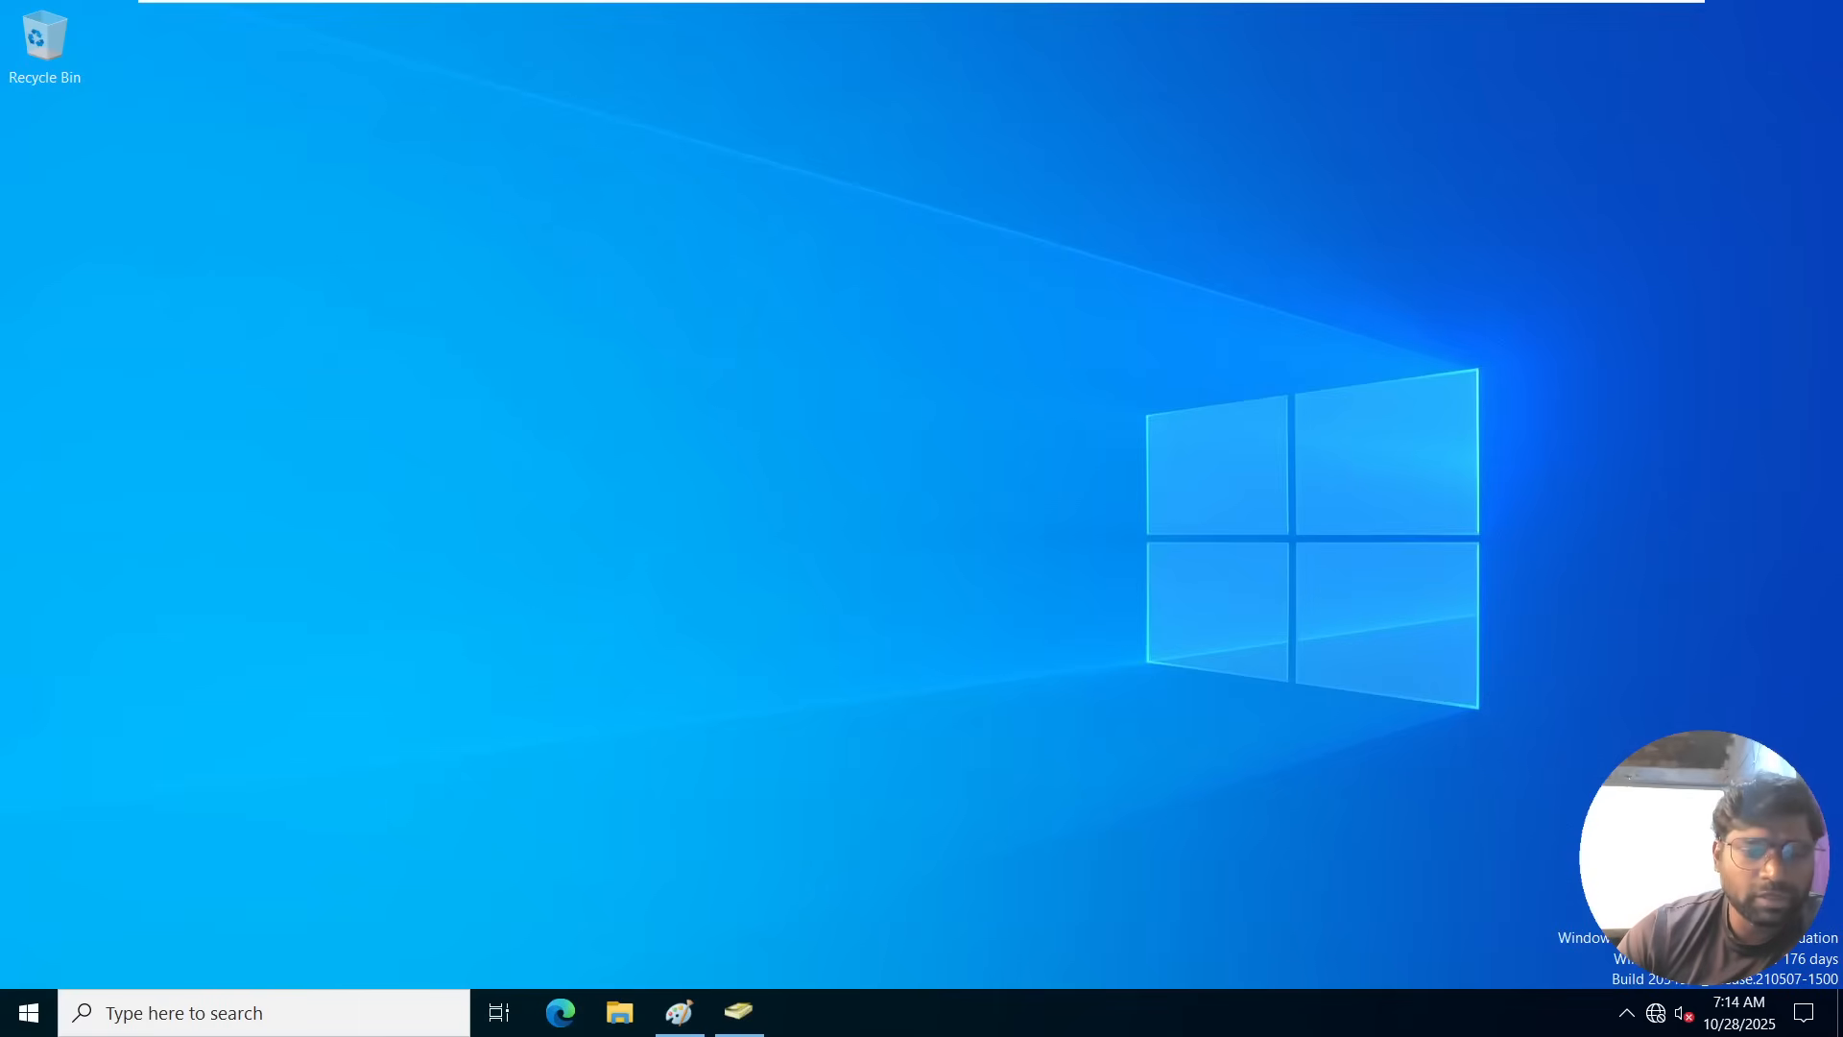
# Switch to Active Directory Users and Computers and delete the newly created test user from the Users container.
pyautogui.click(739, 1011)
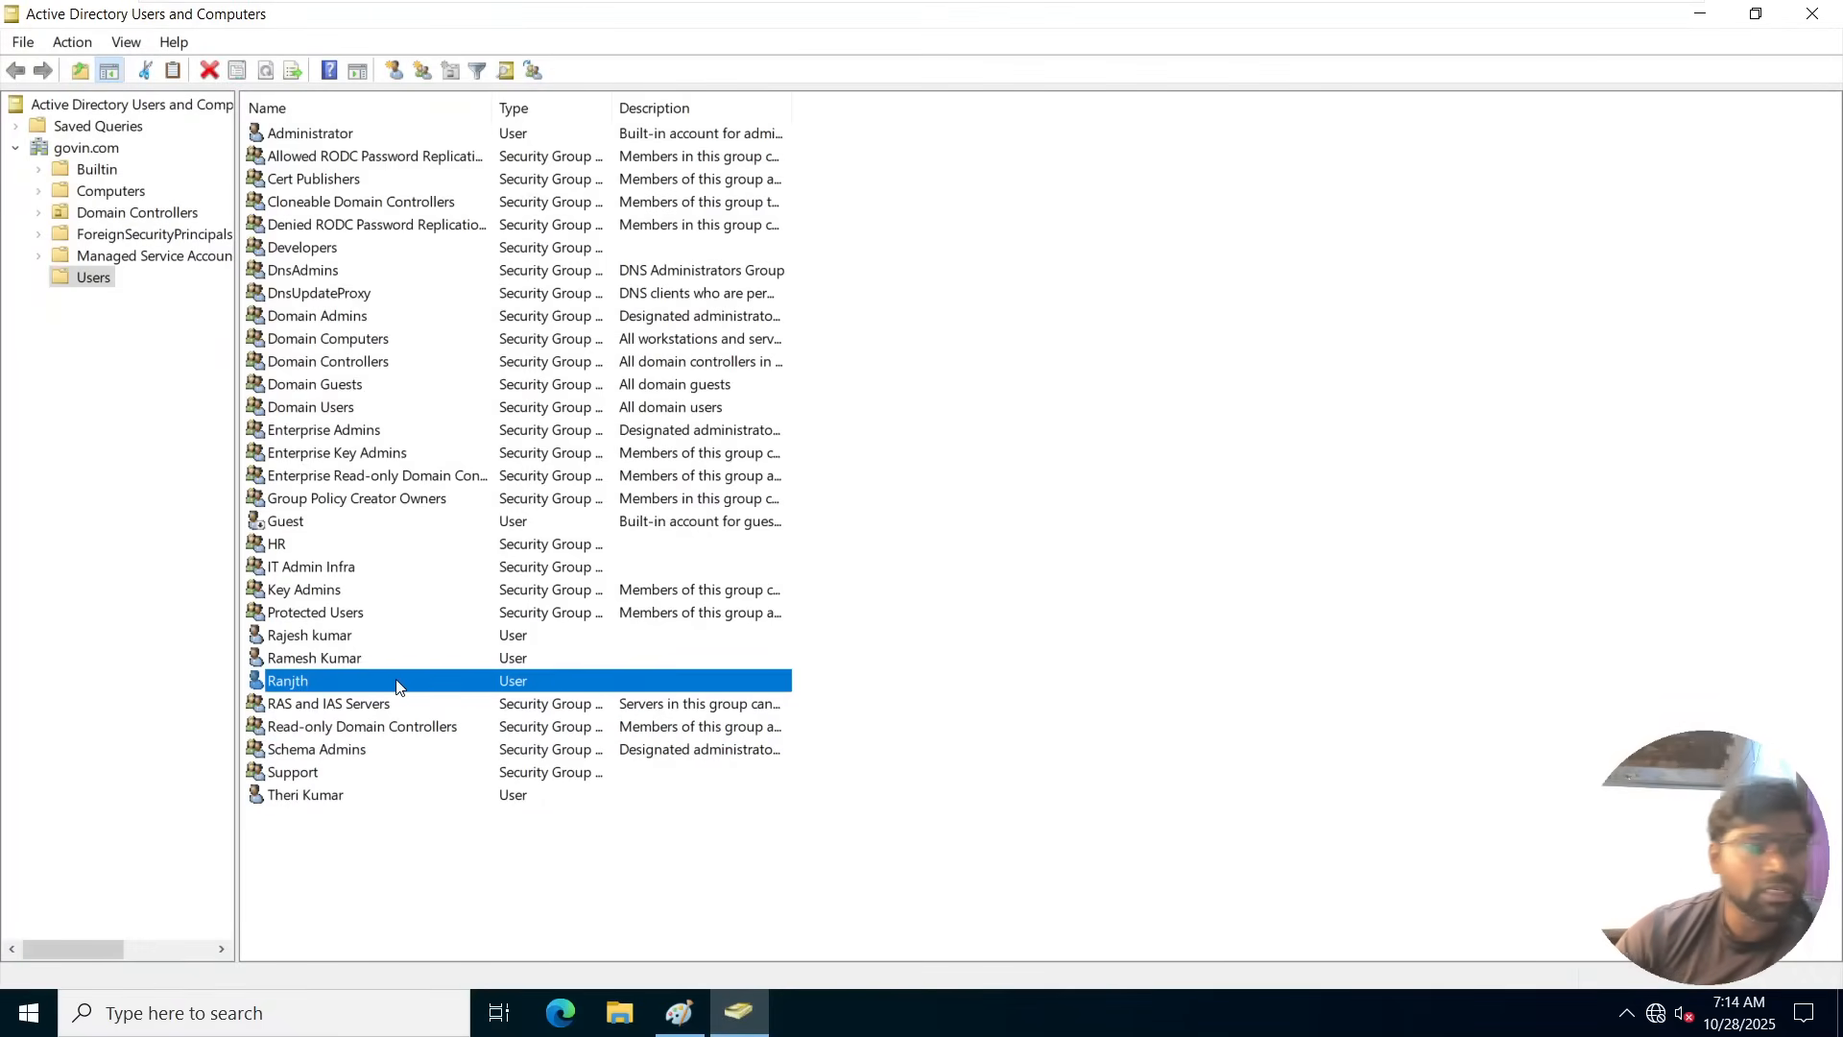
pyautogui.rightClick(397, 687)
pyautogui.click(492, 566)
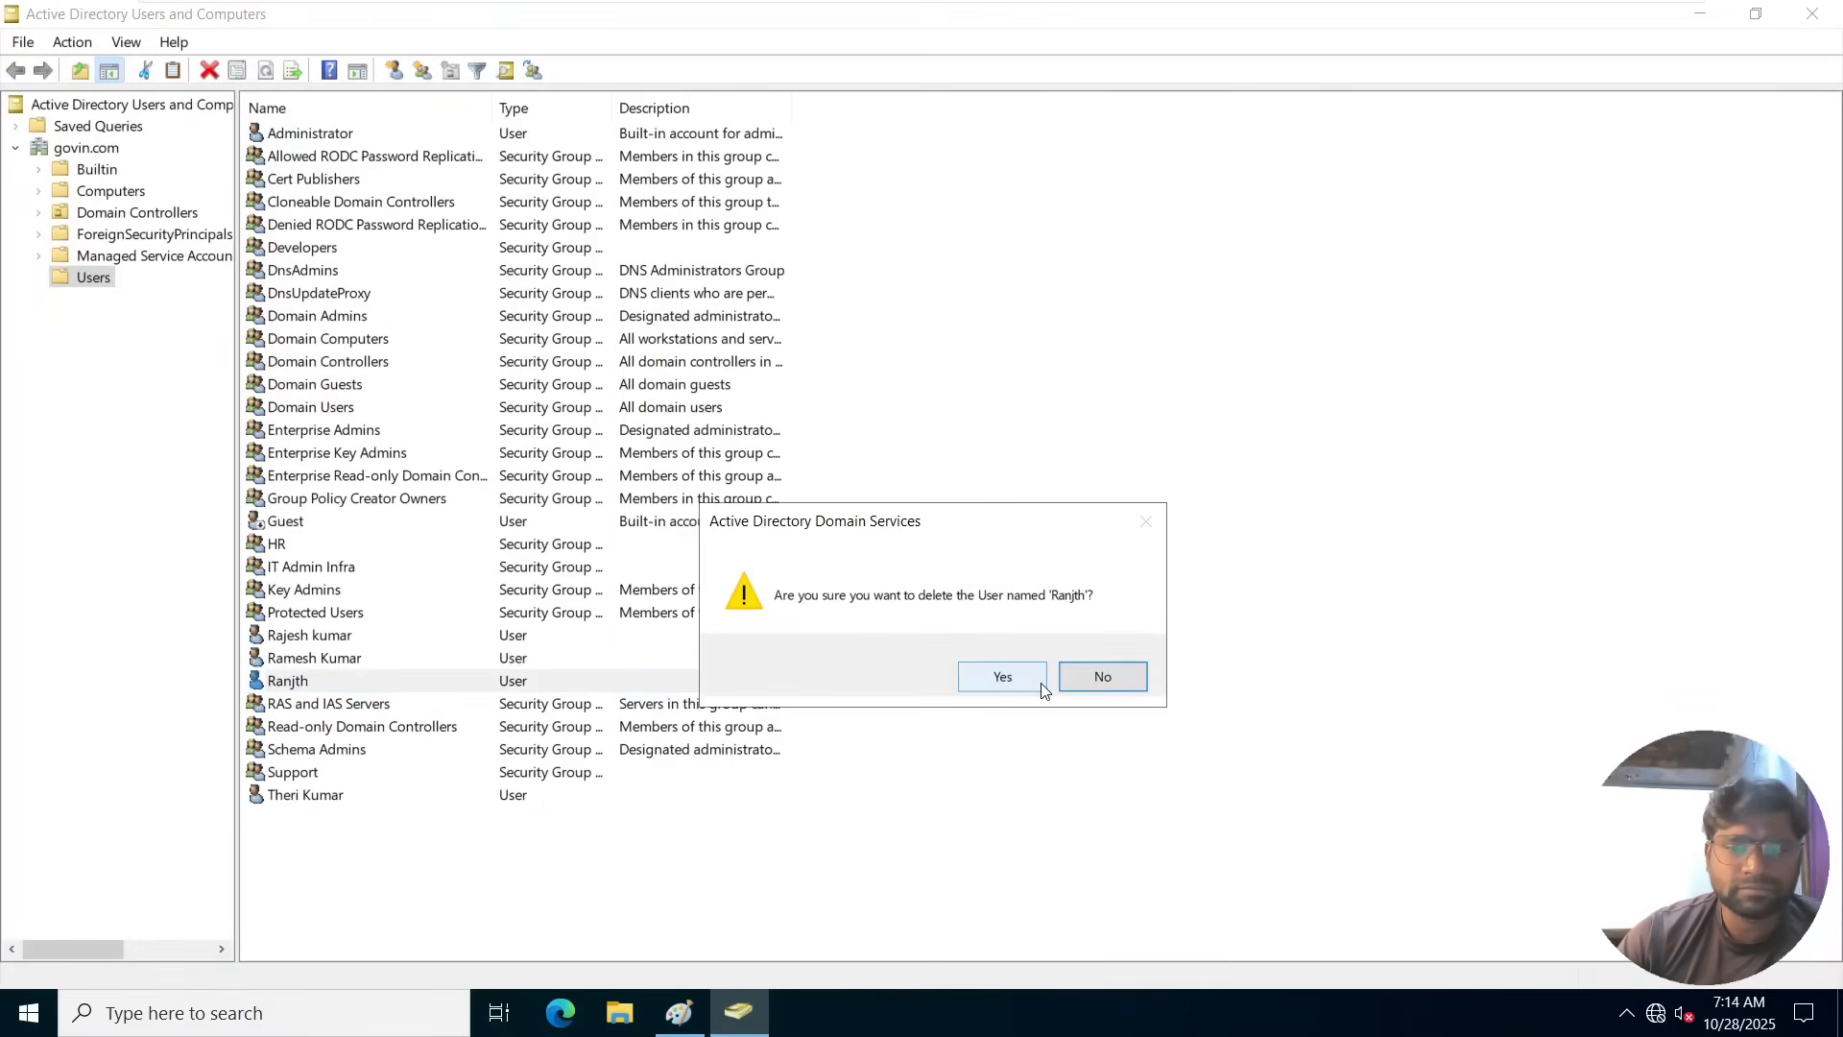
pyautogui.click(998, 678)
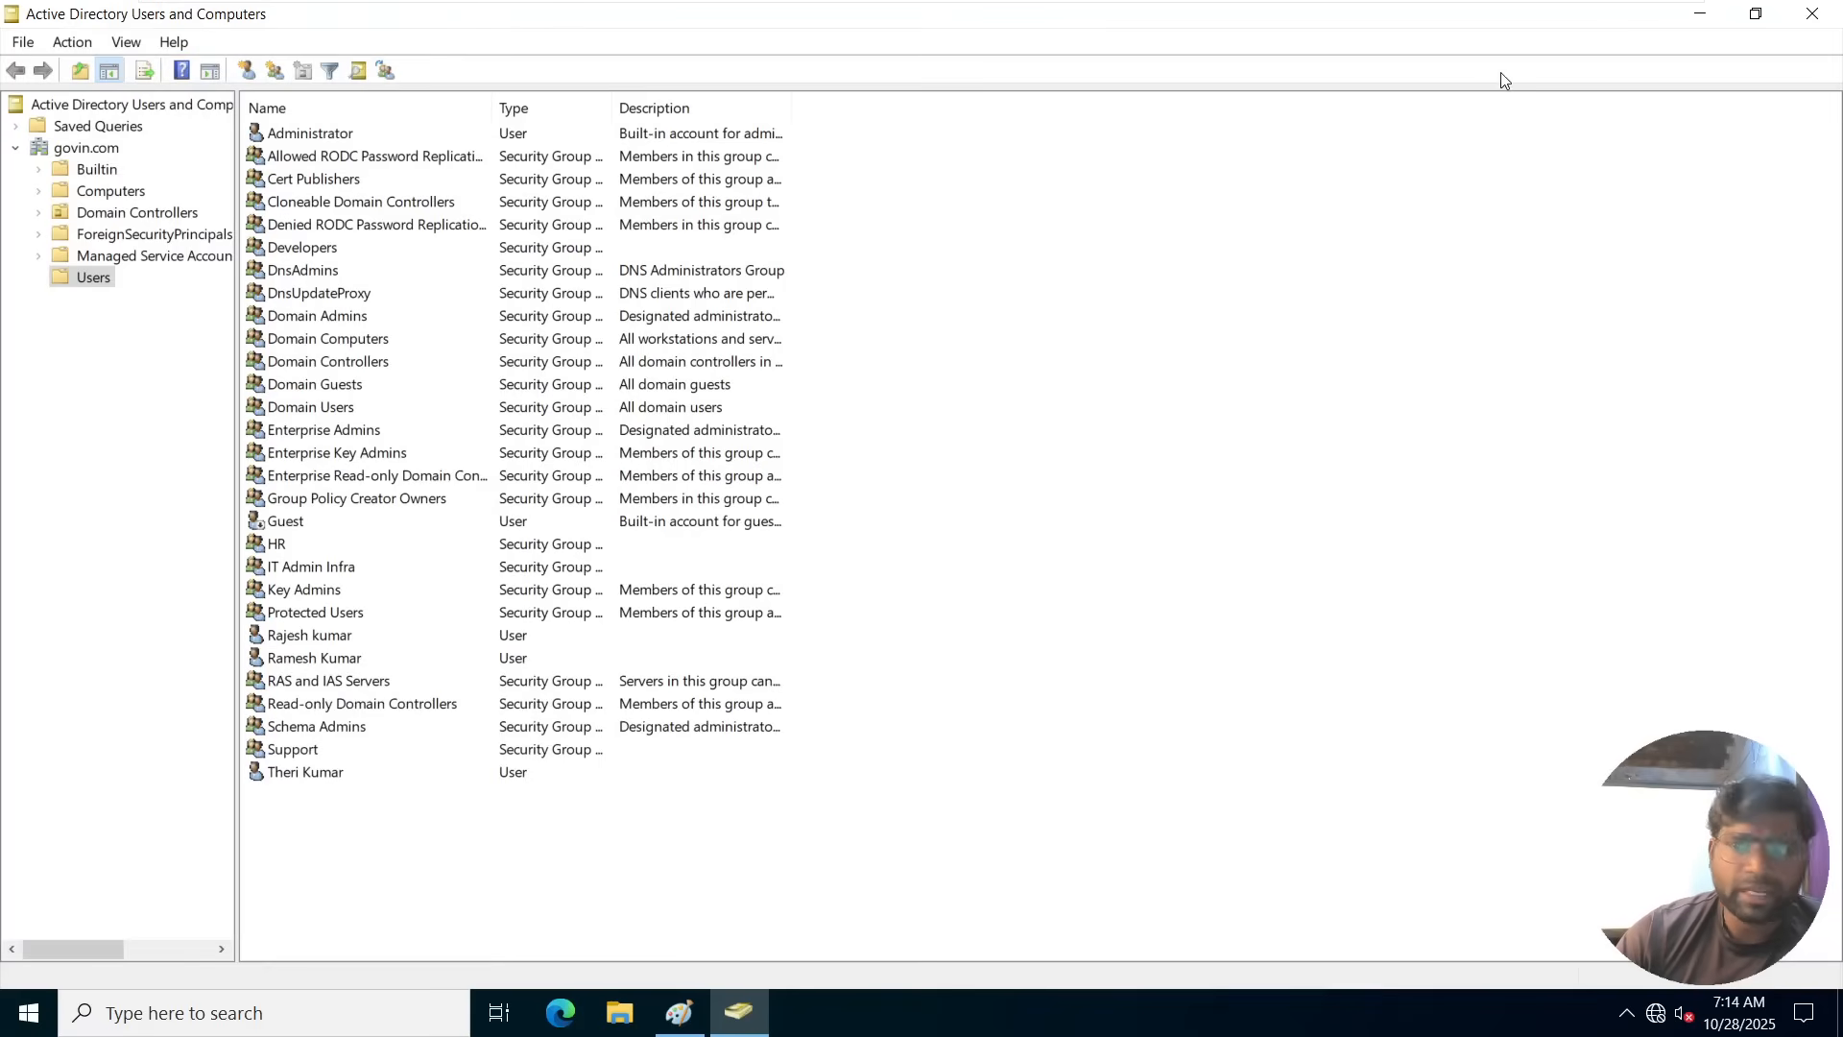
# Minimize Active Directory Users and Computers and launch Active Directory Administrative Center with dsac.exe.
pyautogui.click(1700, 14)
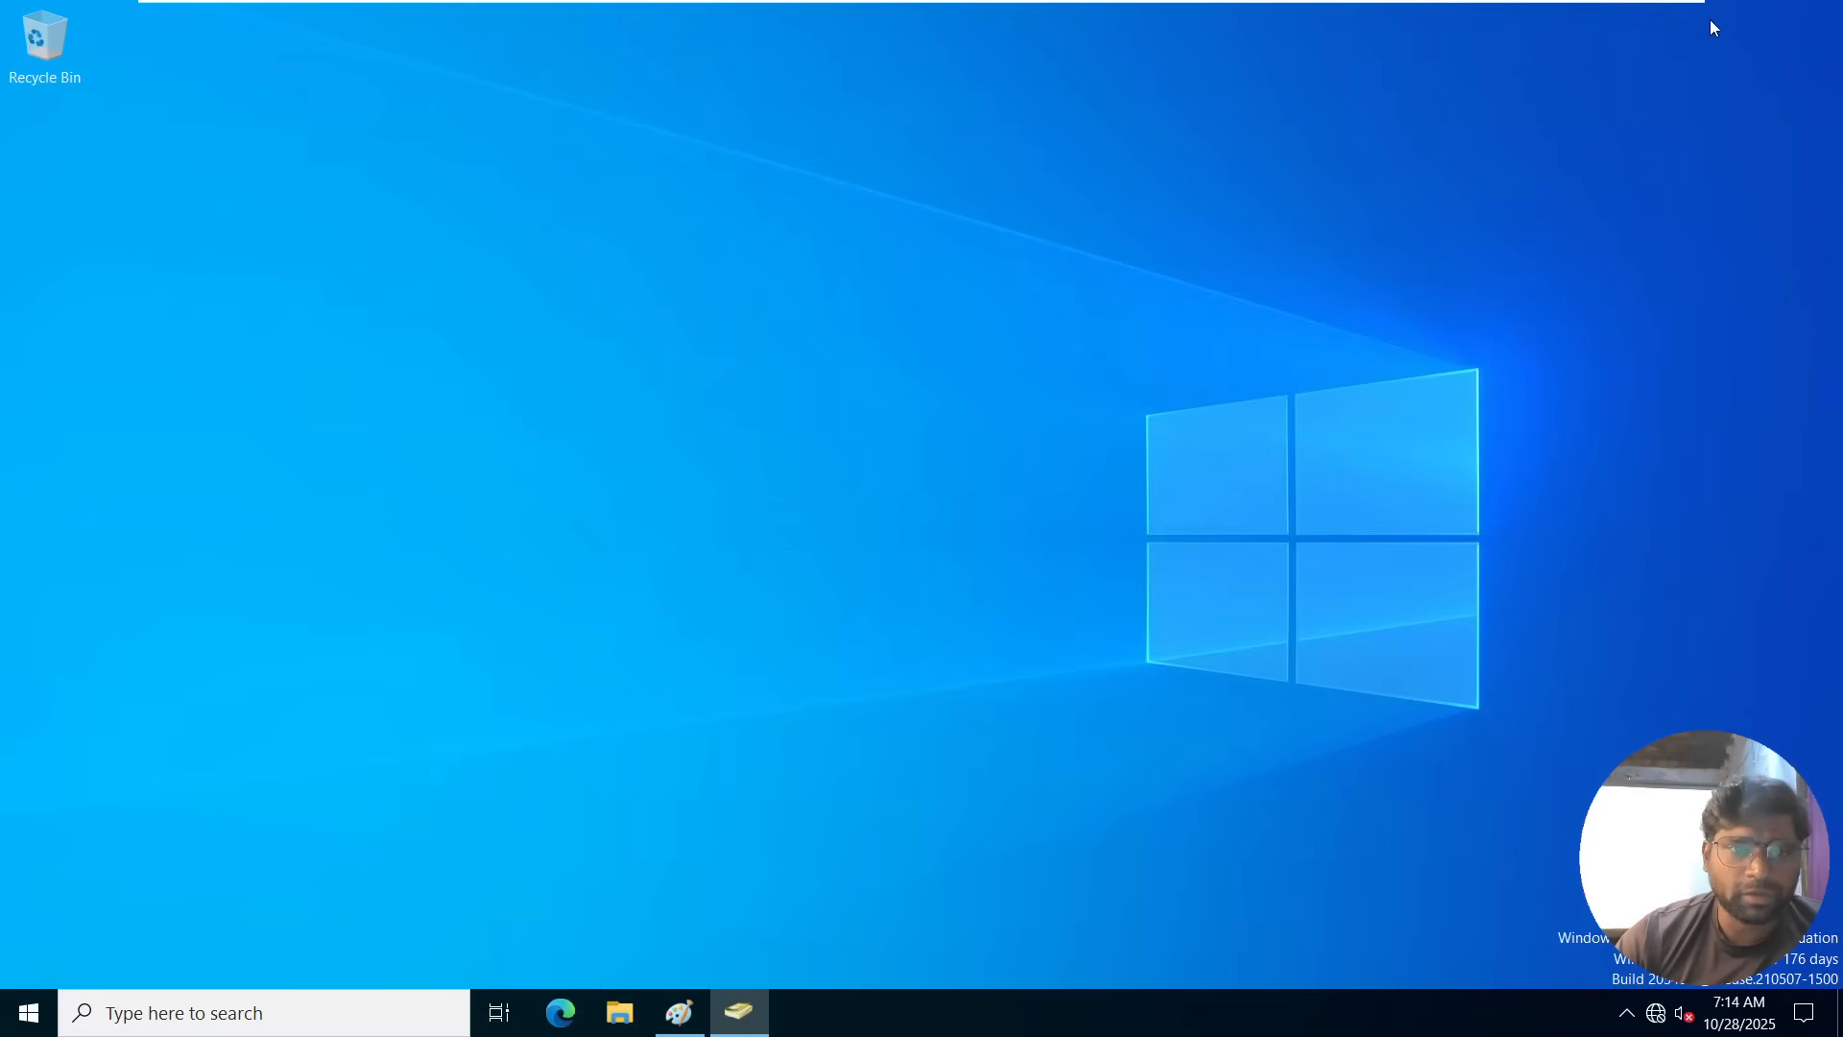
pyautogui.rightClick(5, 1011)
pyautogui.click(66, 884)
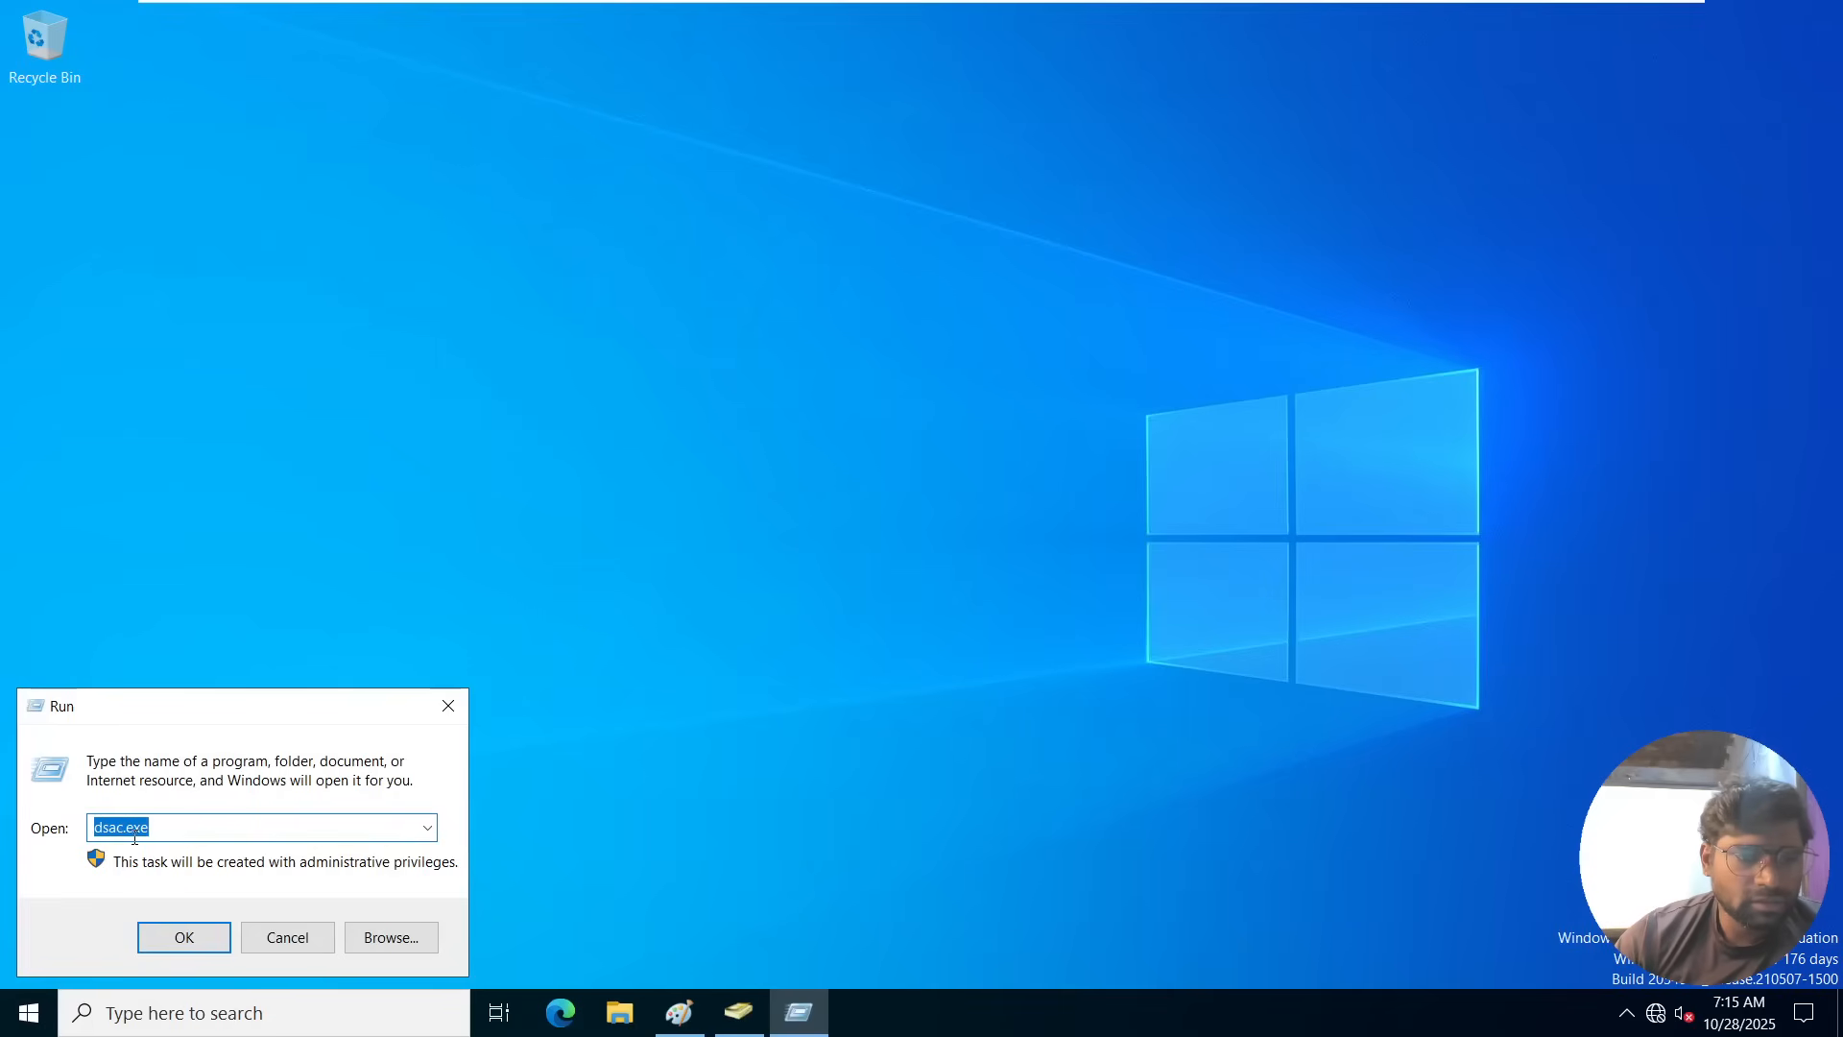
pyautogui.click(180, 936)
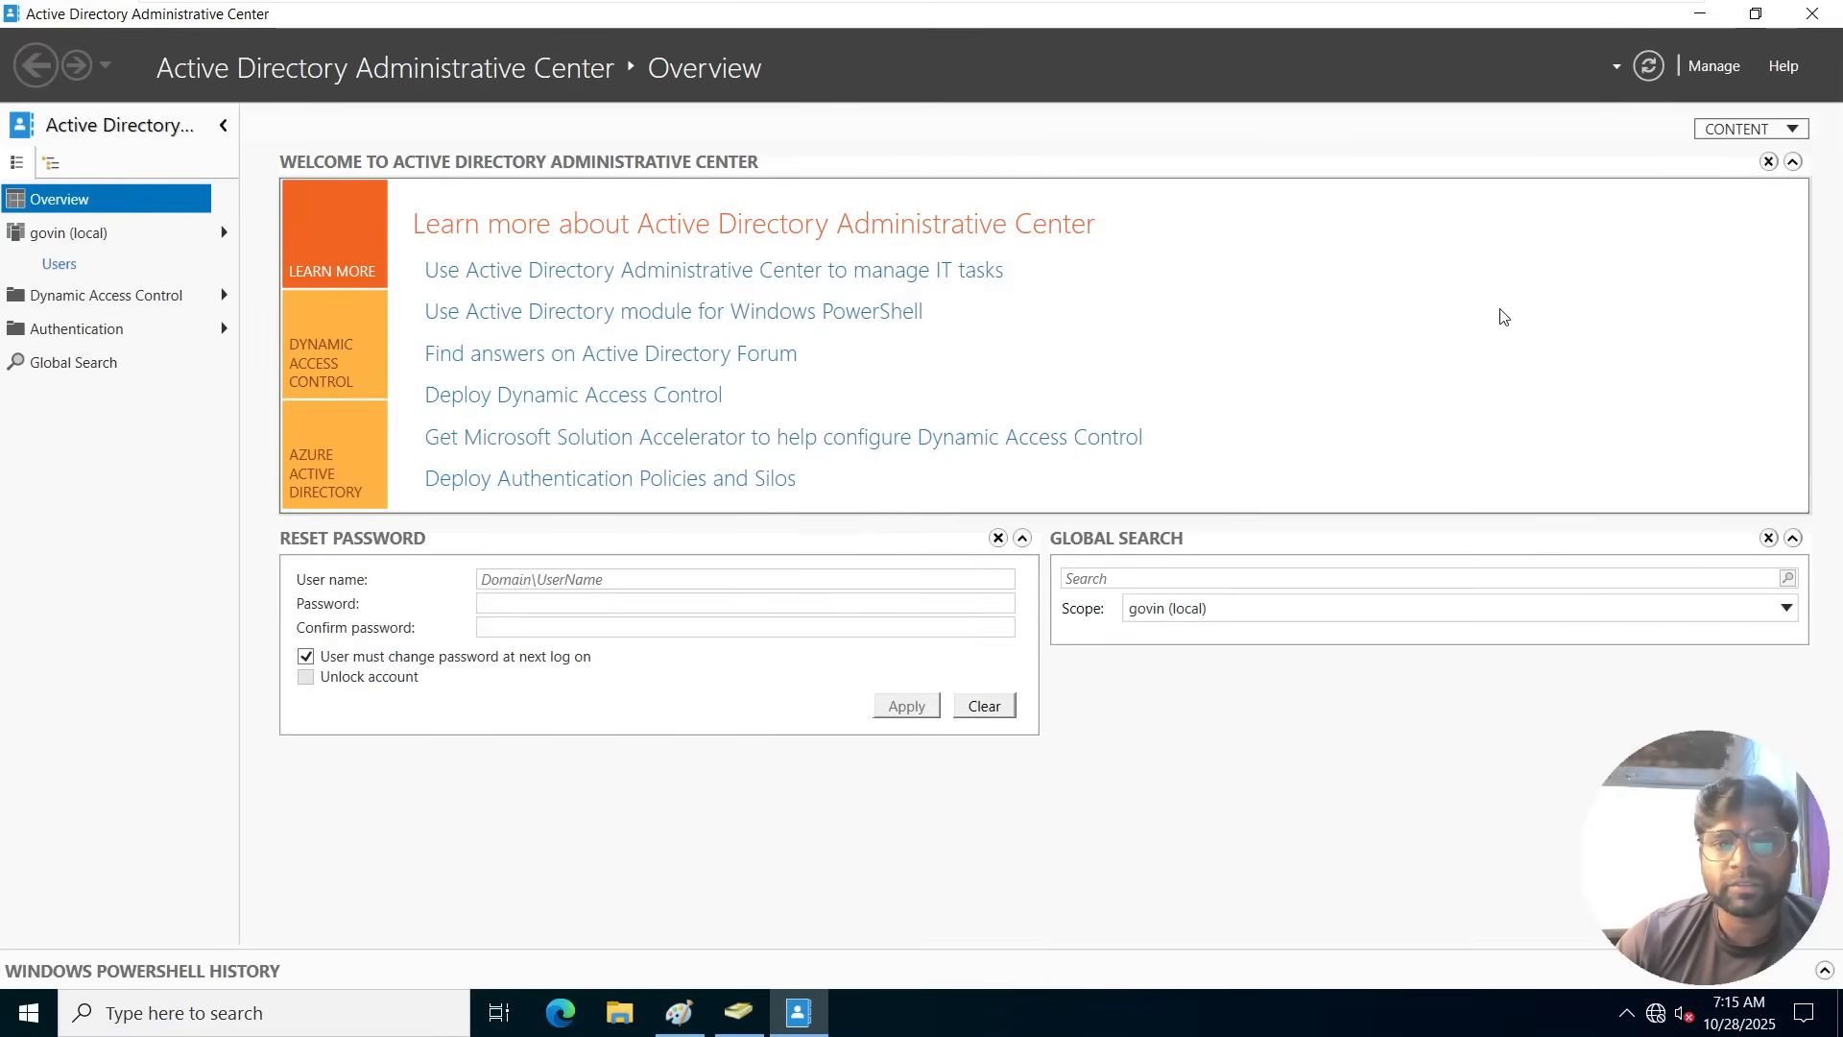
# Restore the deleted test user from the govin (local) domain's Deleted Objects container to its original location.
pyautogui.click(69, 235)
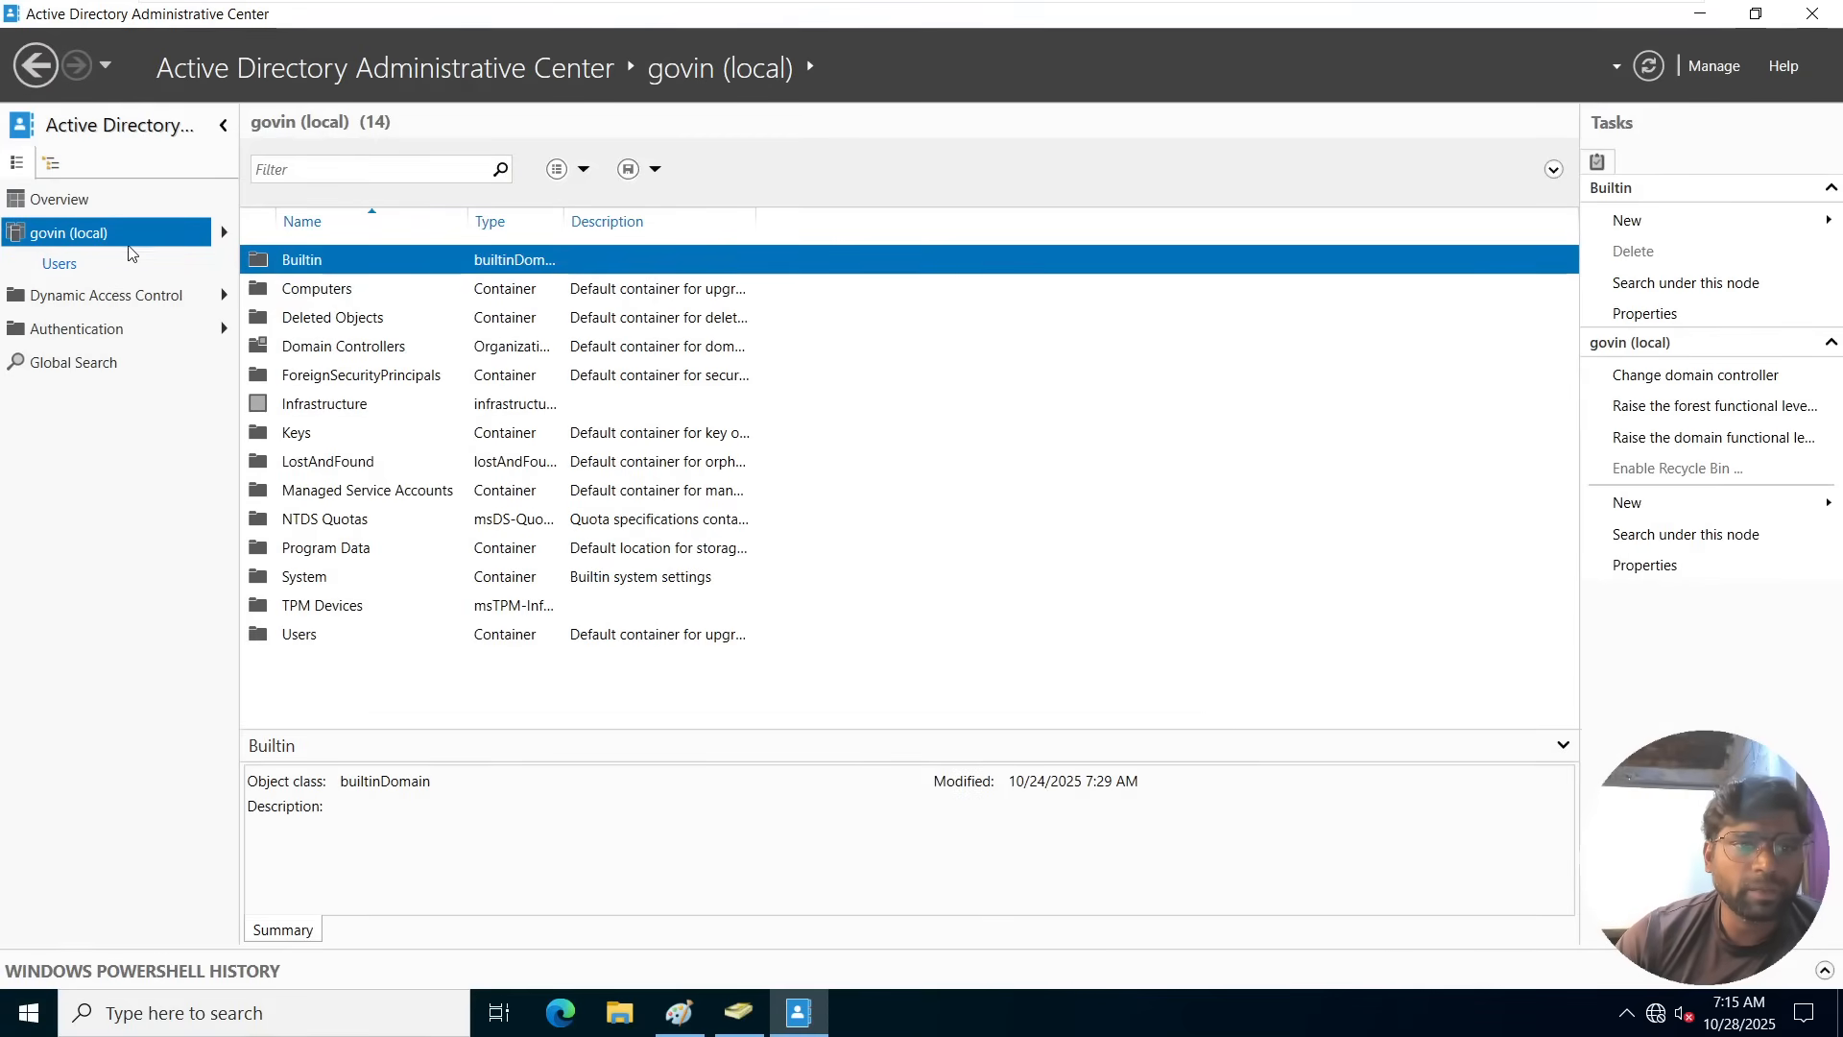
pyautogui.doubleClick(366, 324)
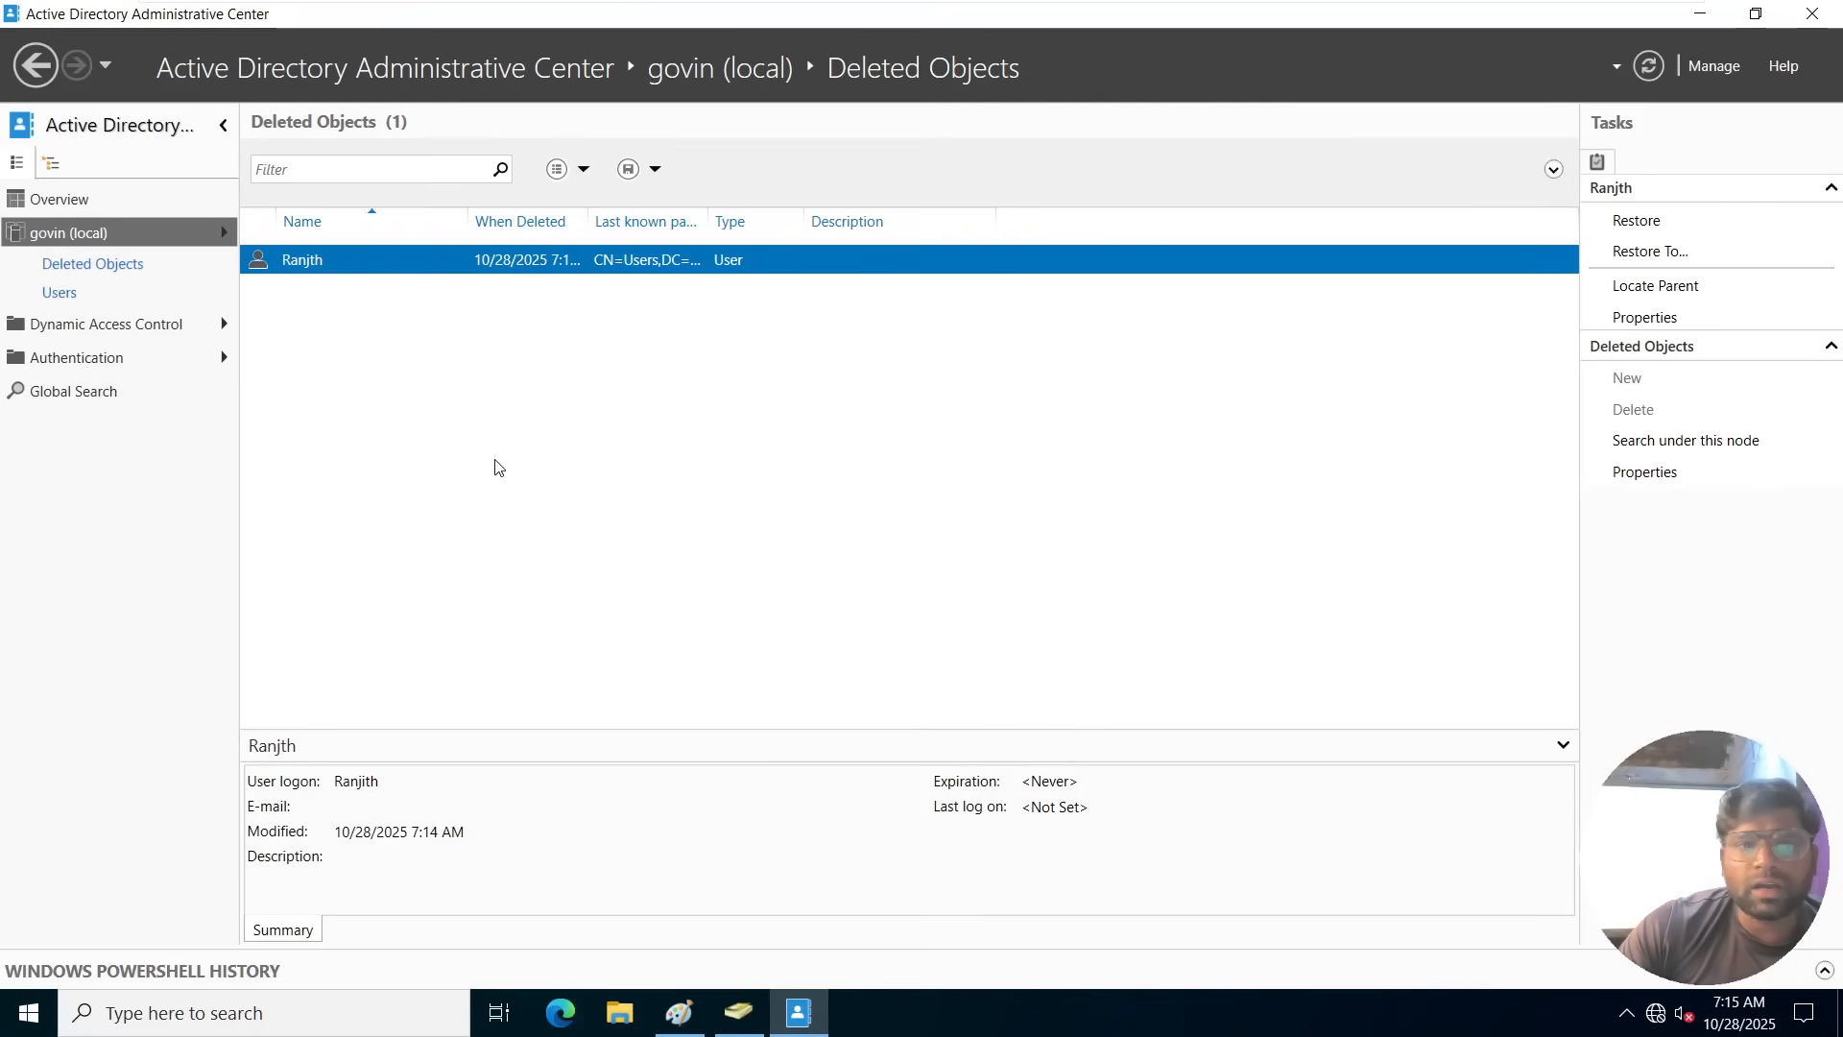
pyautogui.rightClick(316, 268)
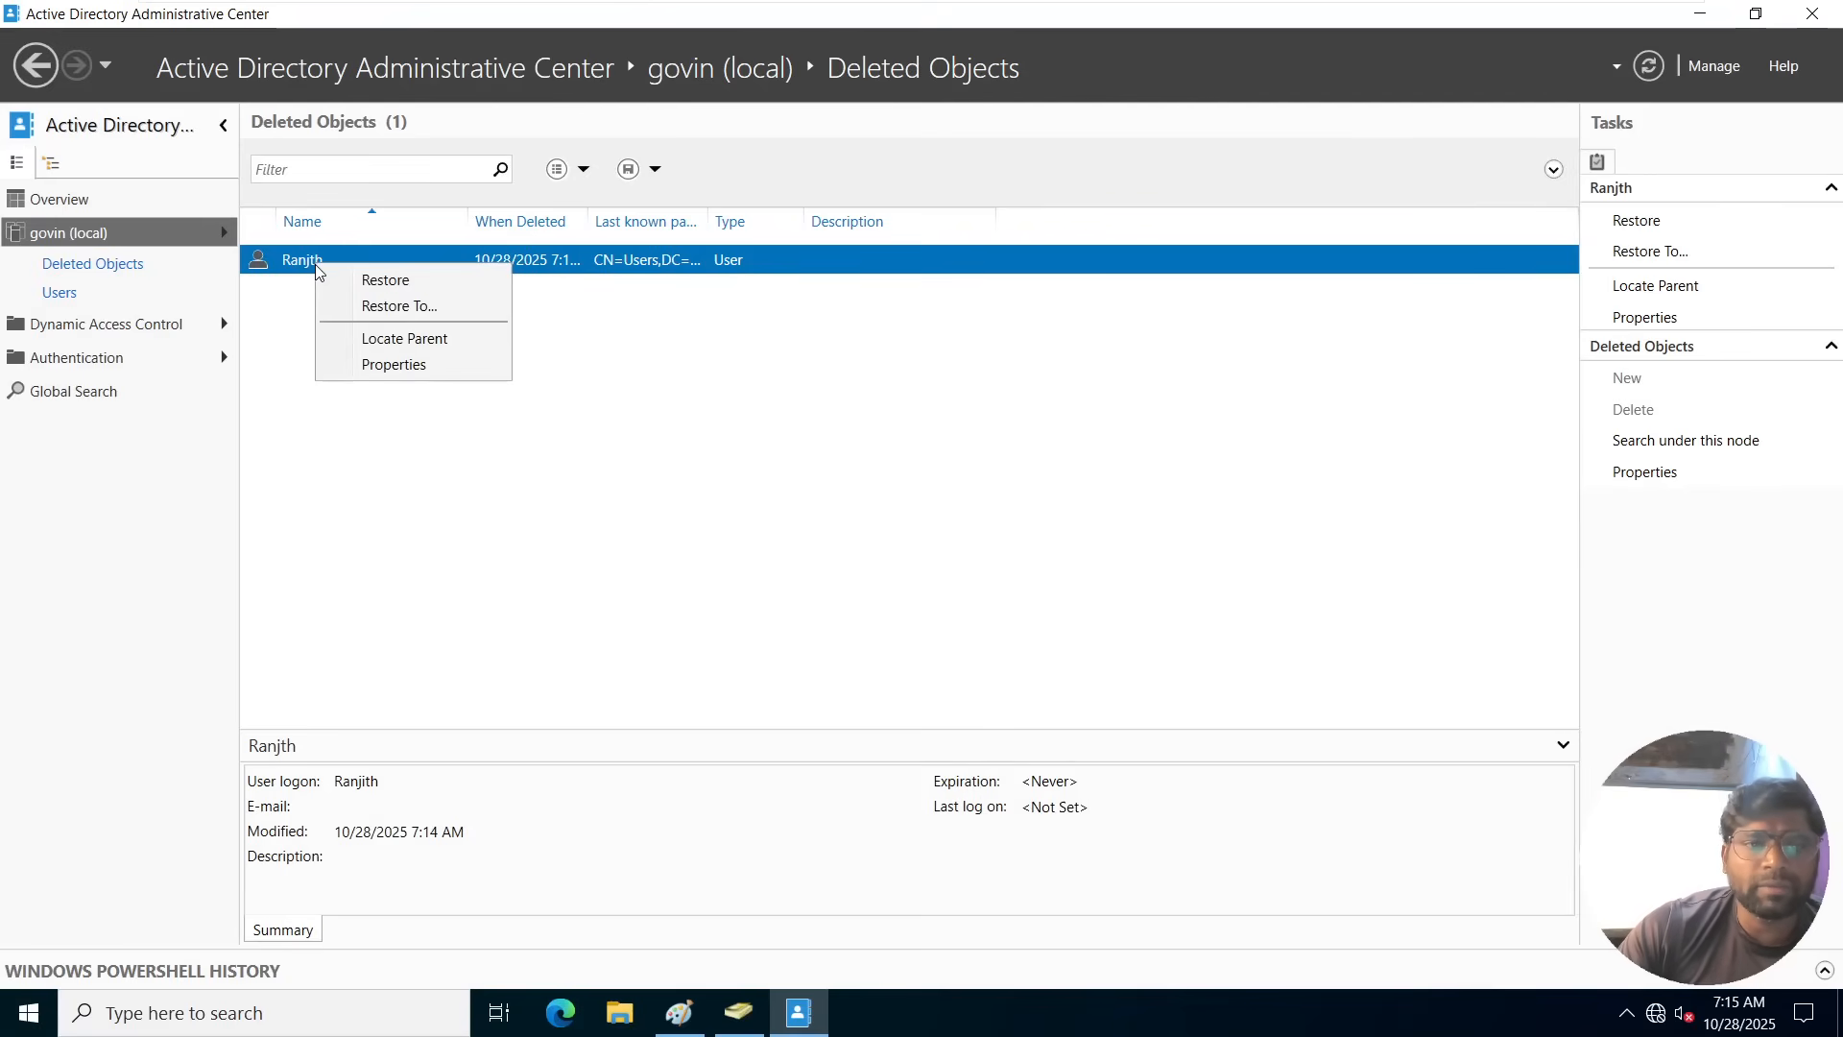
pyautogui.click(385, 281)
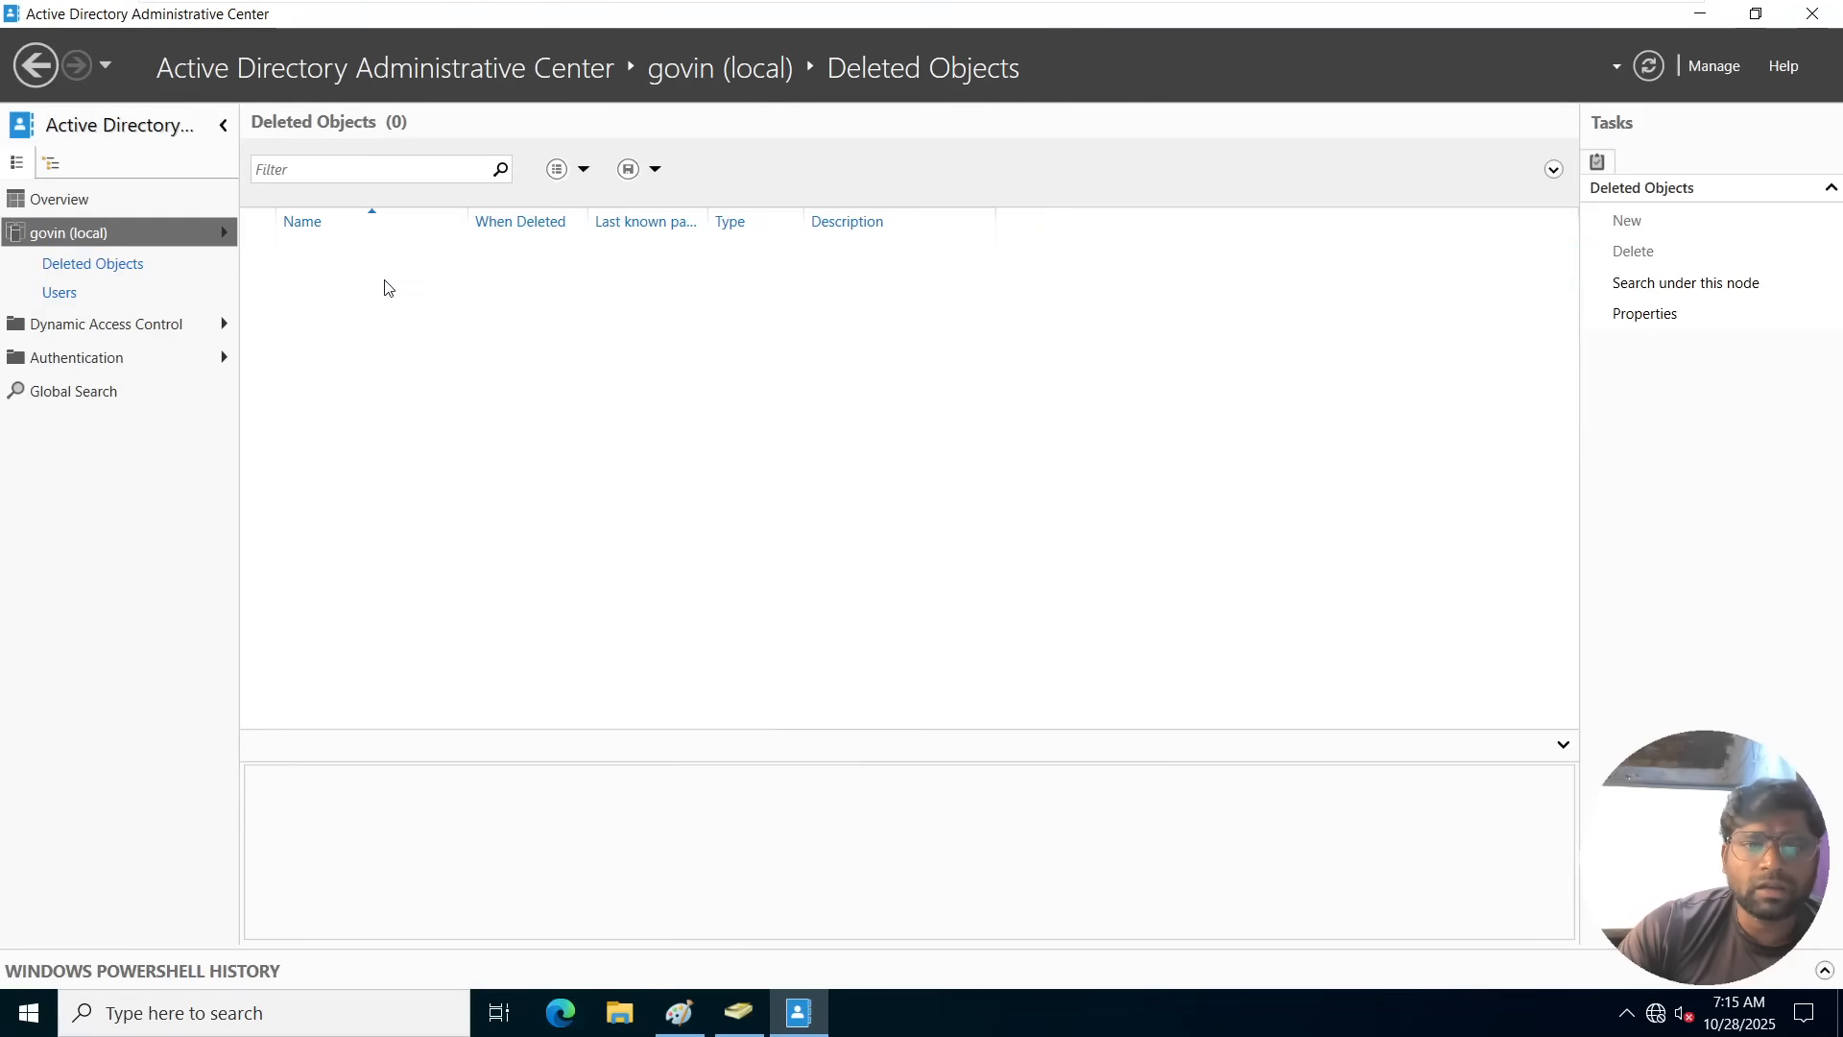
# Switch to Active Directory Users and Computers and look for the restored user in the Users container.
pyautogui.click(738, 1013)
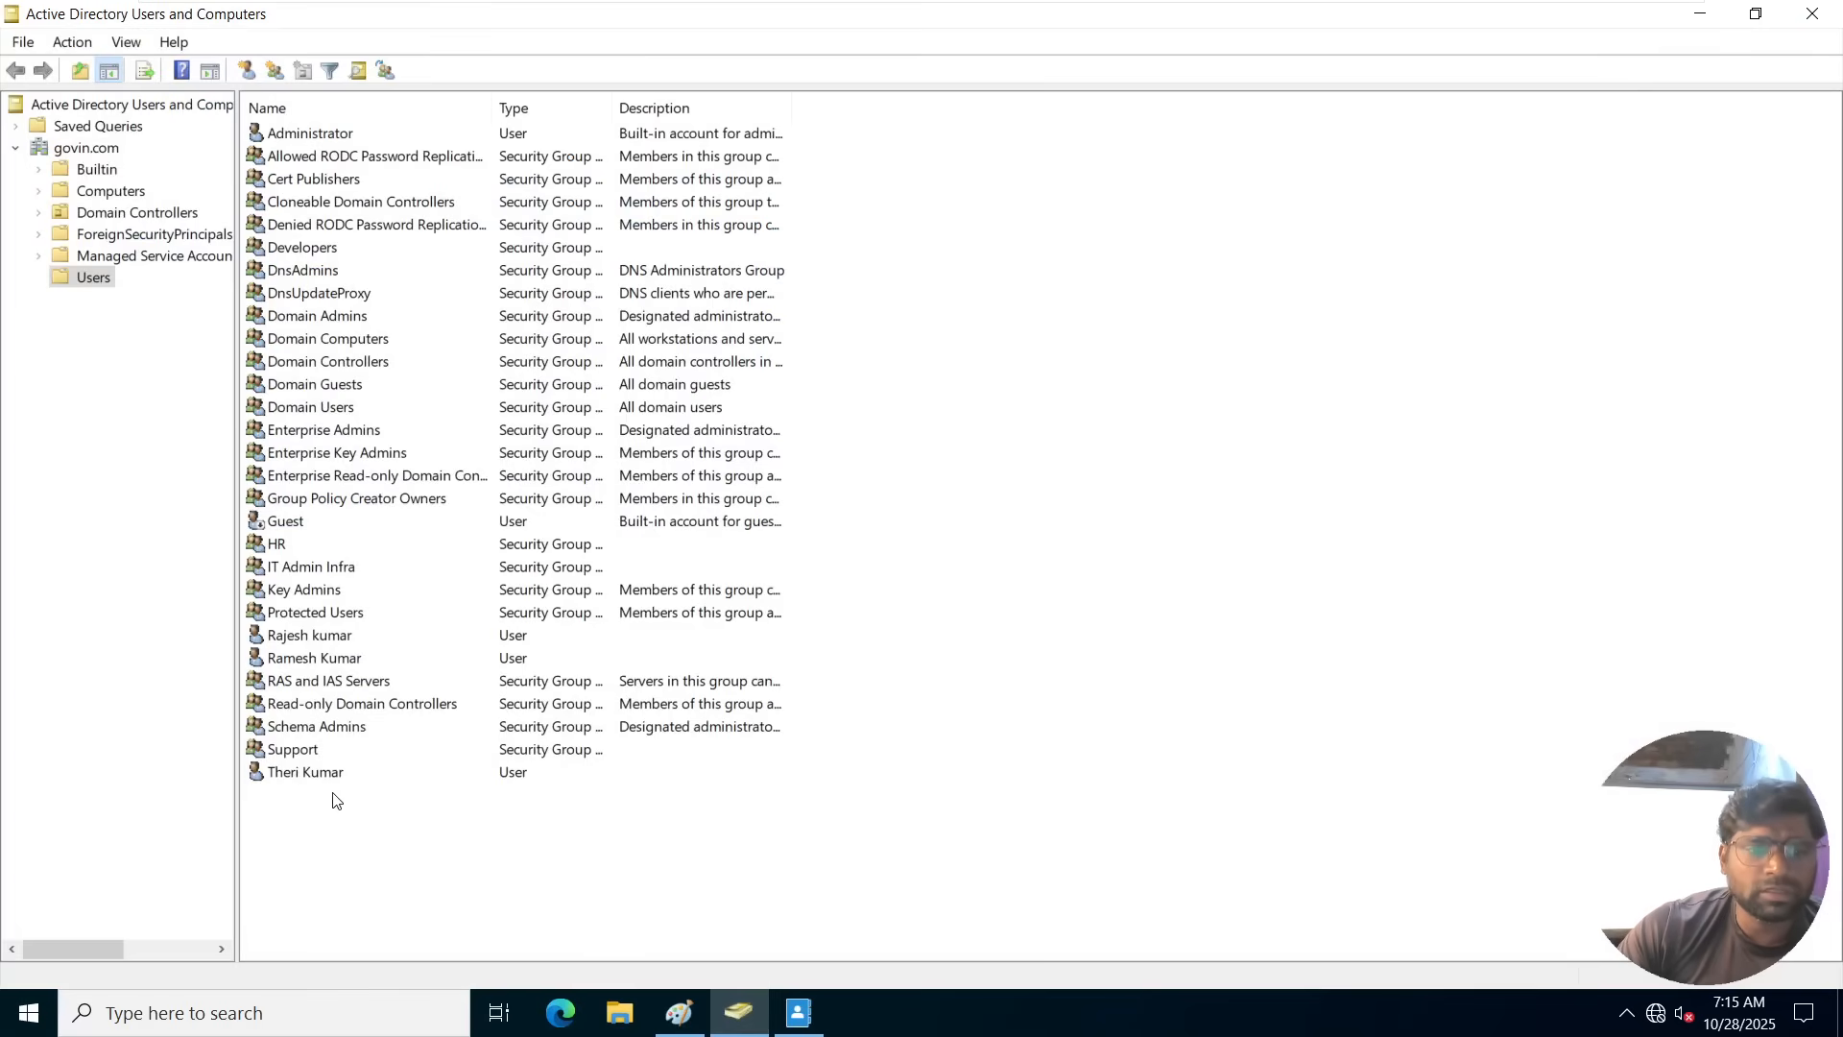
pyautogui.click(330, 644)
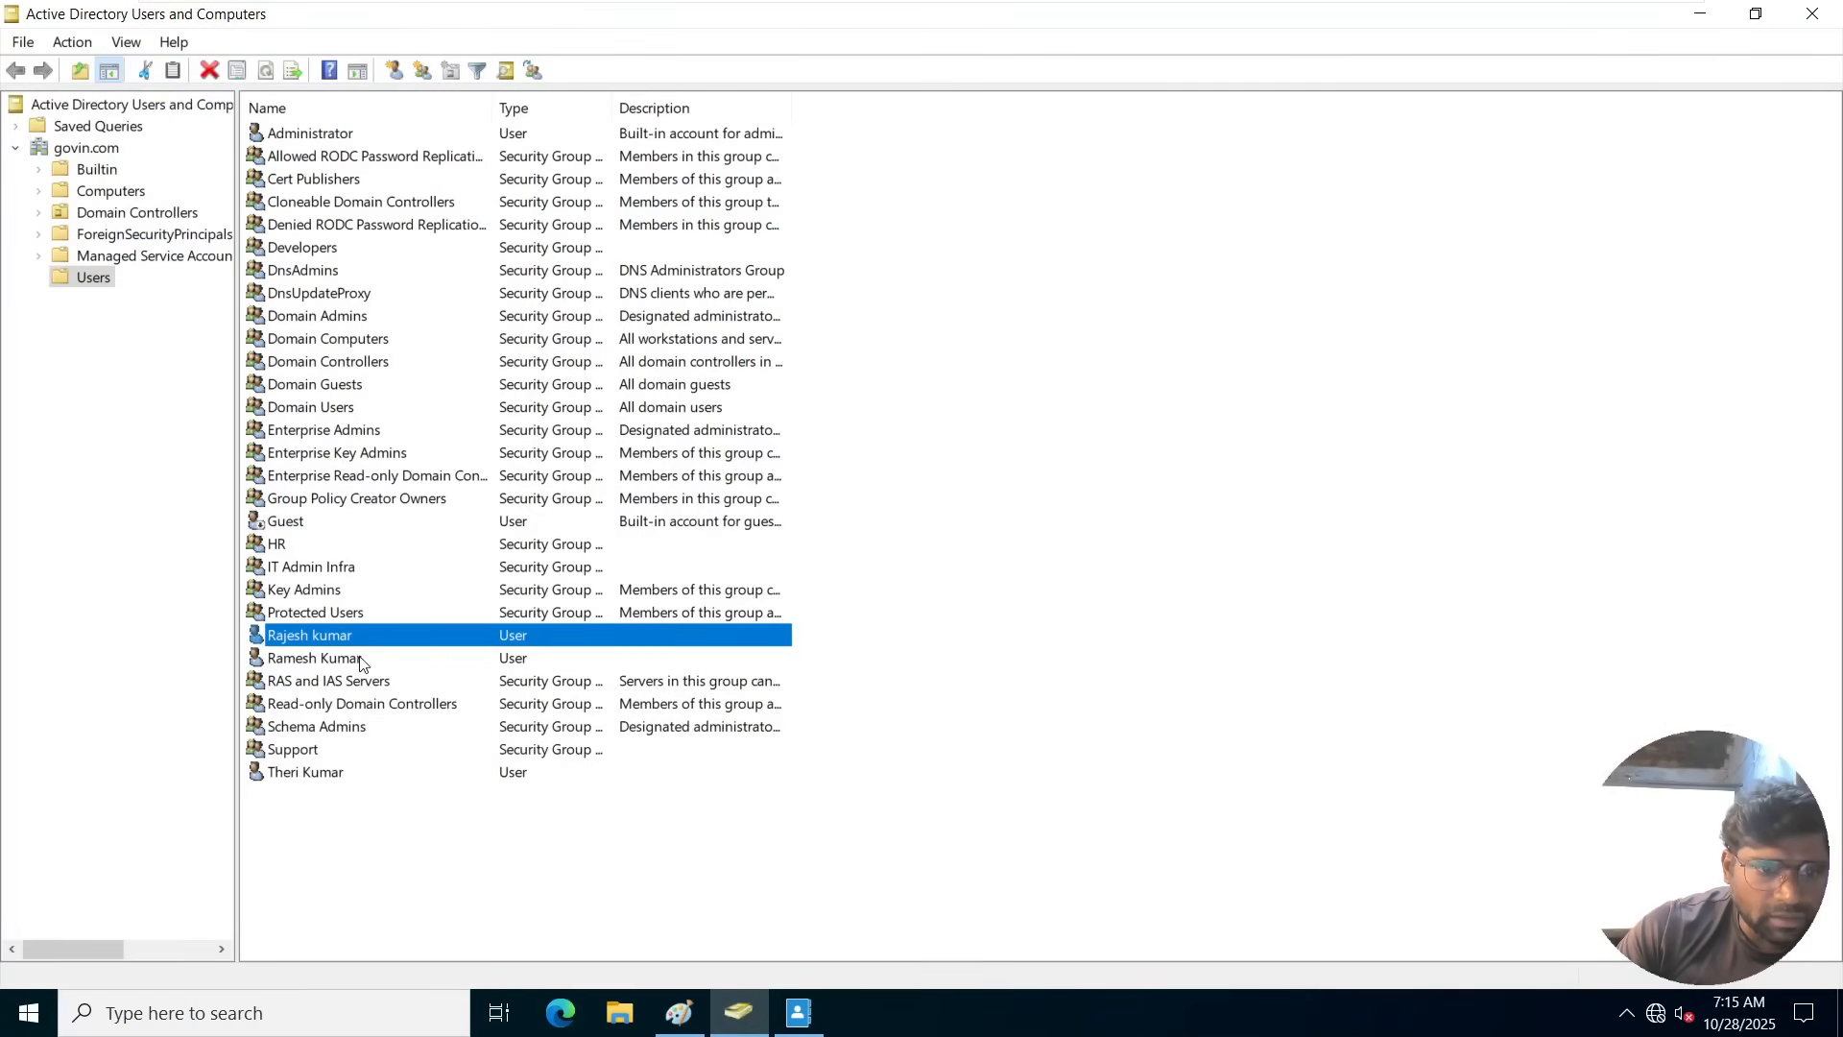
pyautogui.click(316, 661)
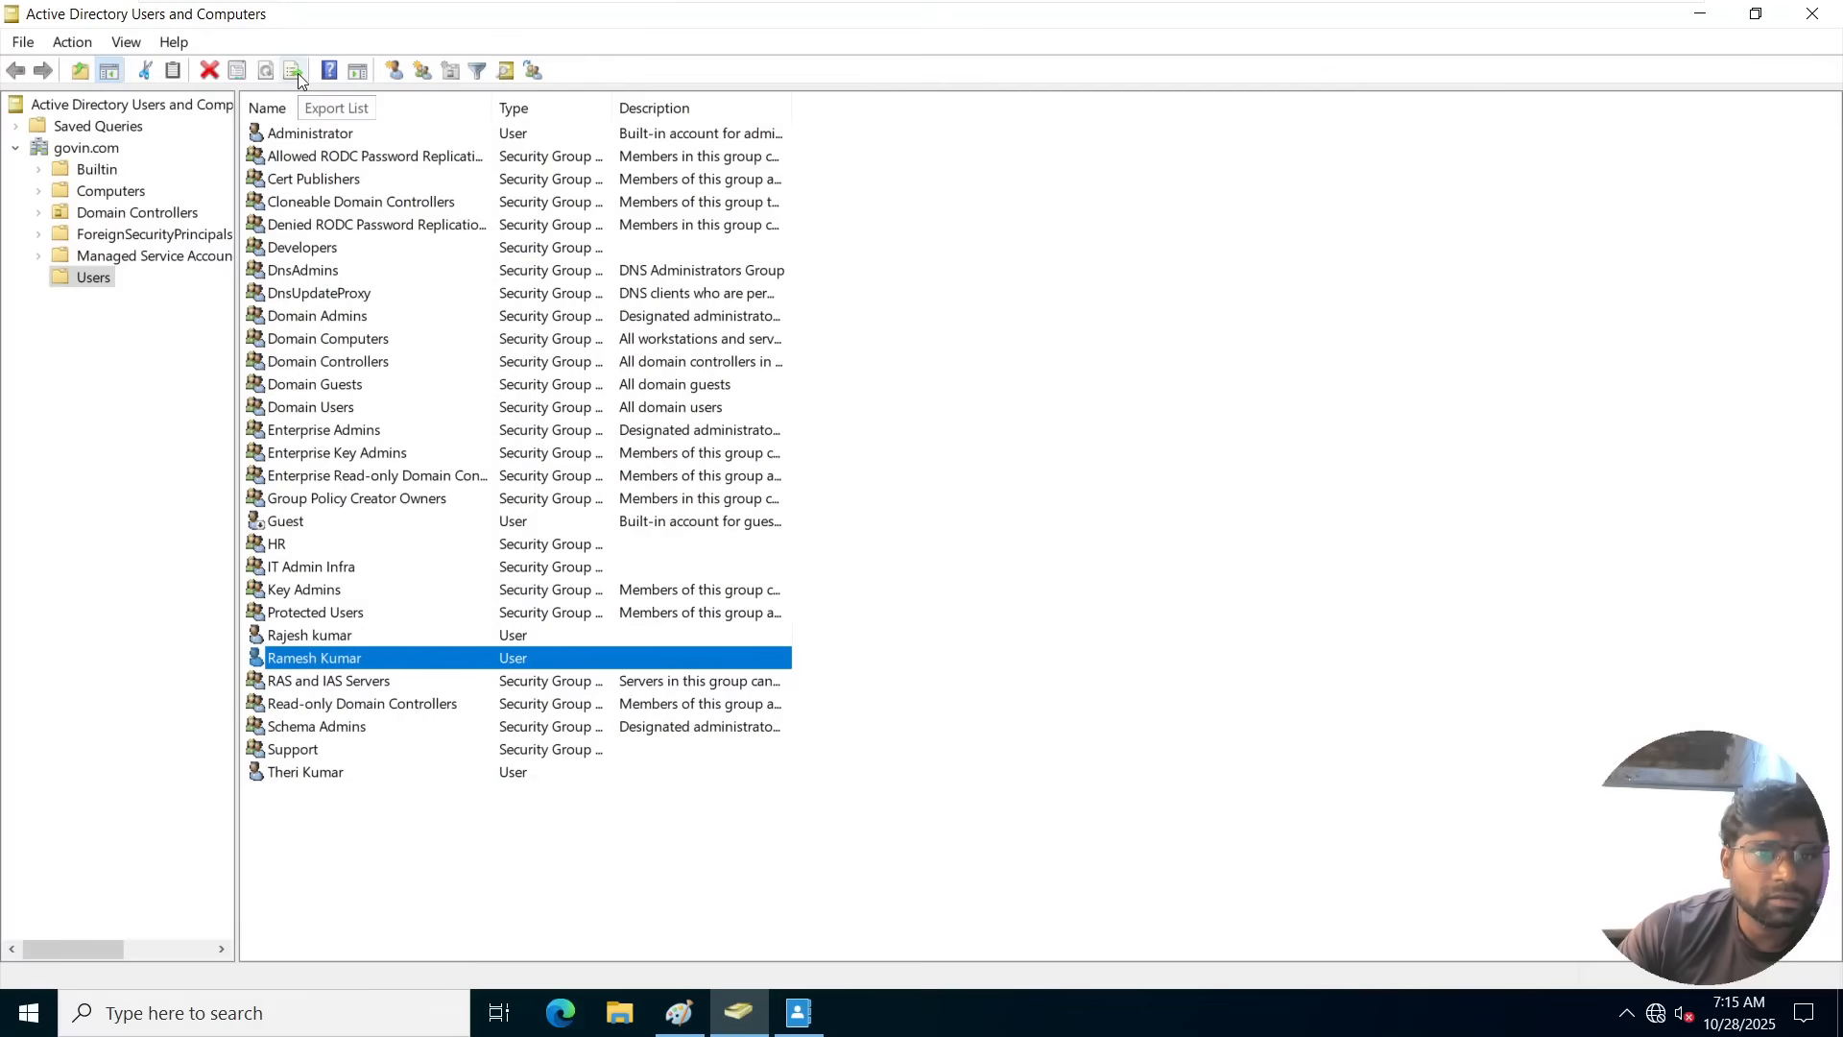
# Close and reopen Active Directory Users and Computers by running dsa.msc, and select the restored user in the Users container.
pyautogui.click(1812, 15)
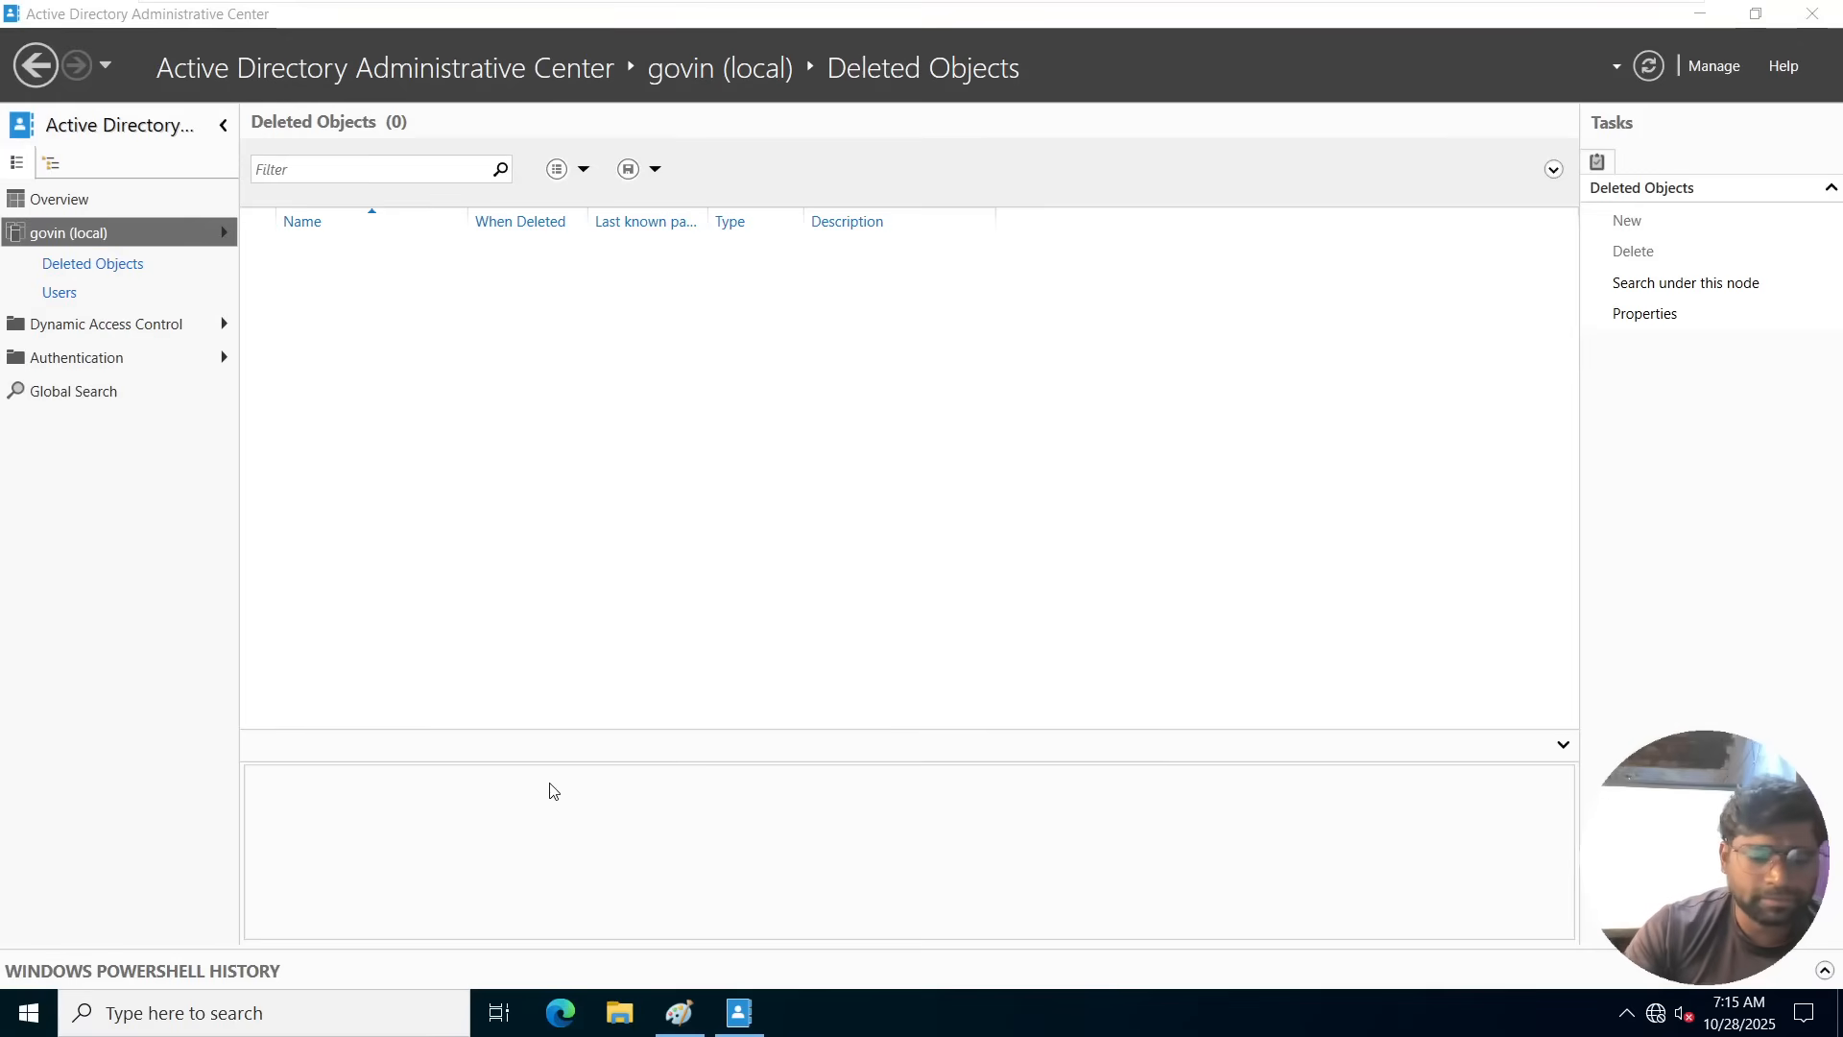
pyautogui.press('super+r')
pyautogui.write('d')
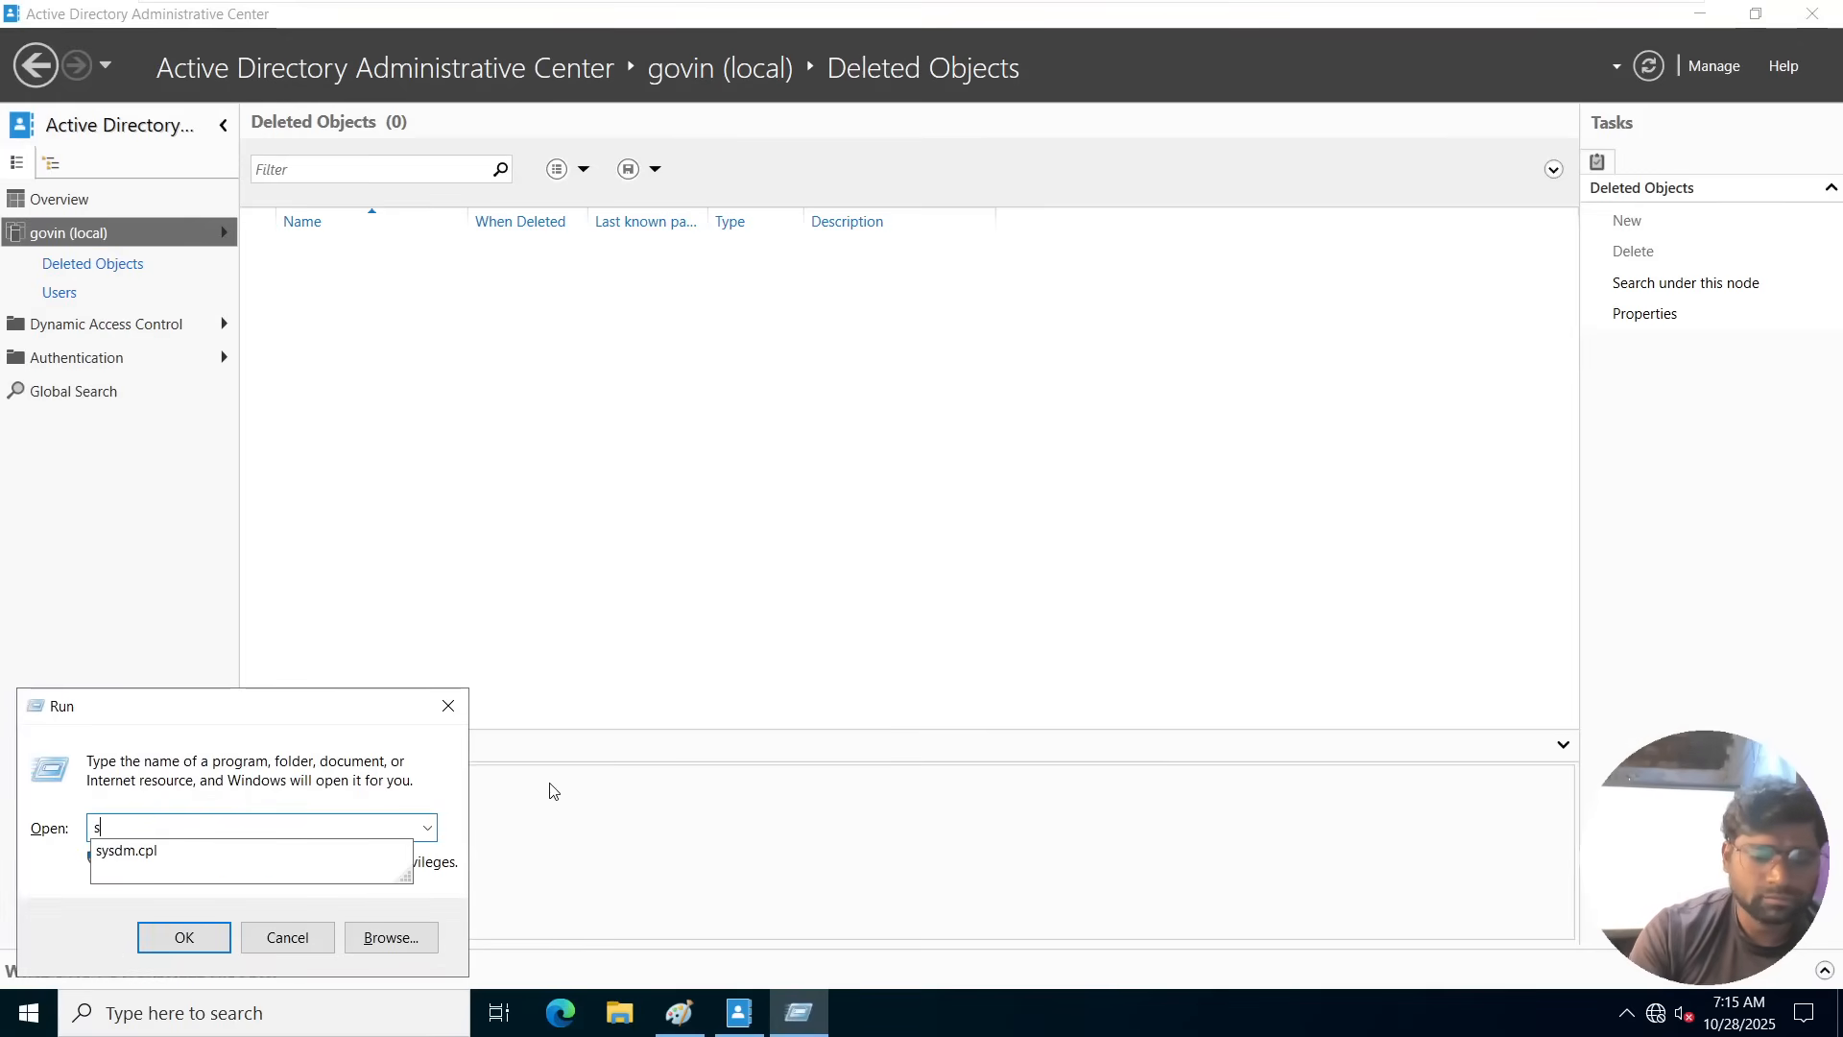
pyautogui.press('BackSpace')
pyautogui.write('dsa')
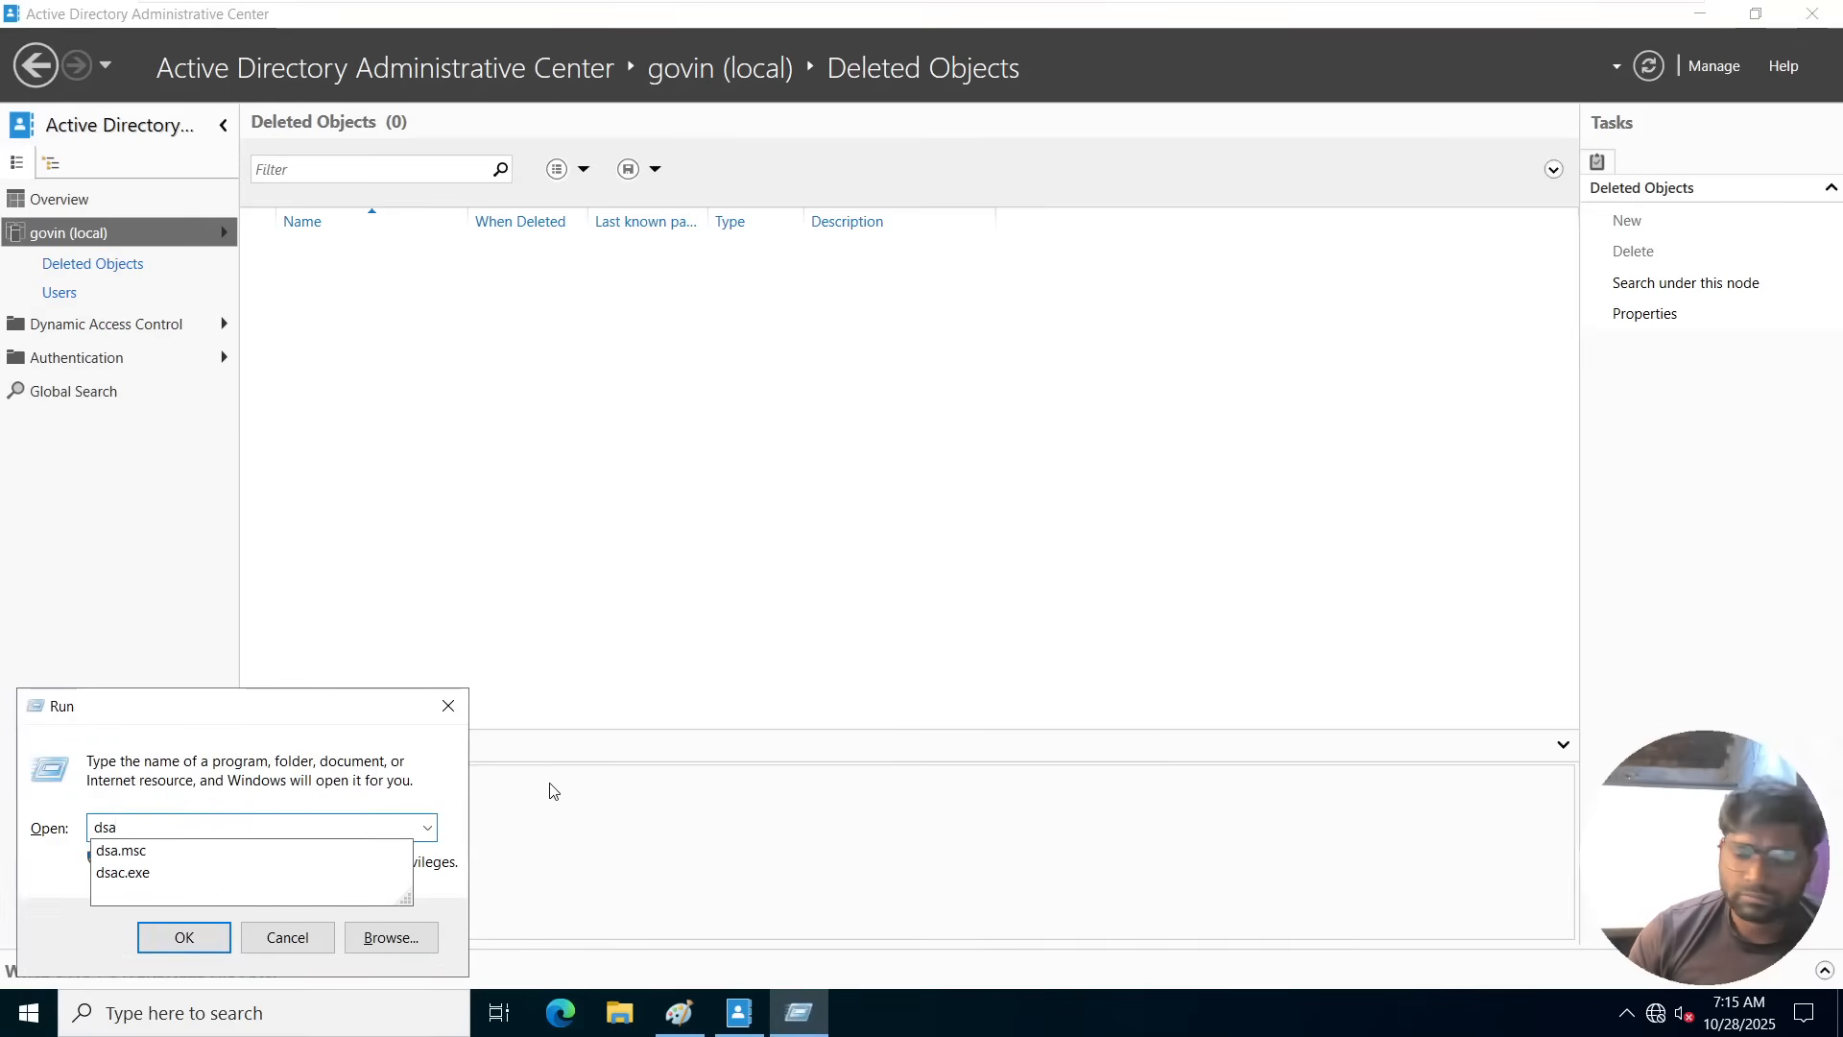
pyautogui.press('Down')
pyautogui.press('Return')
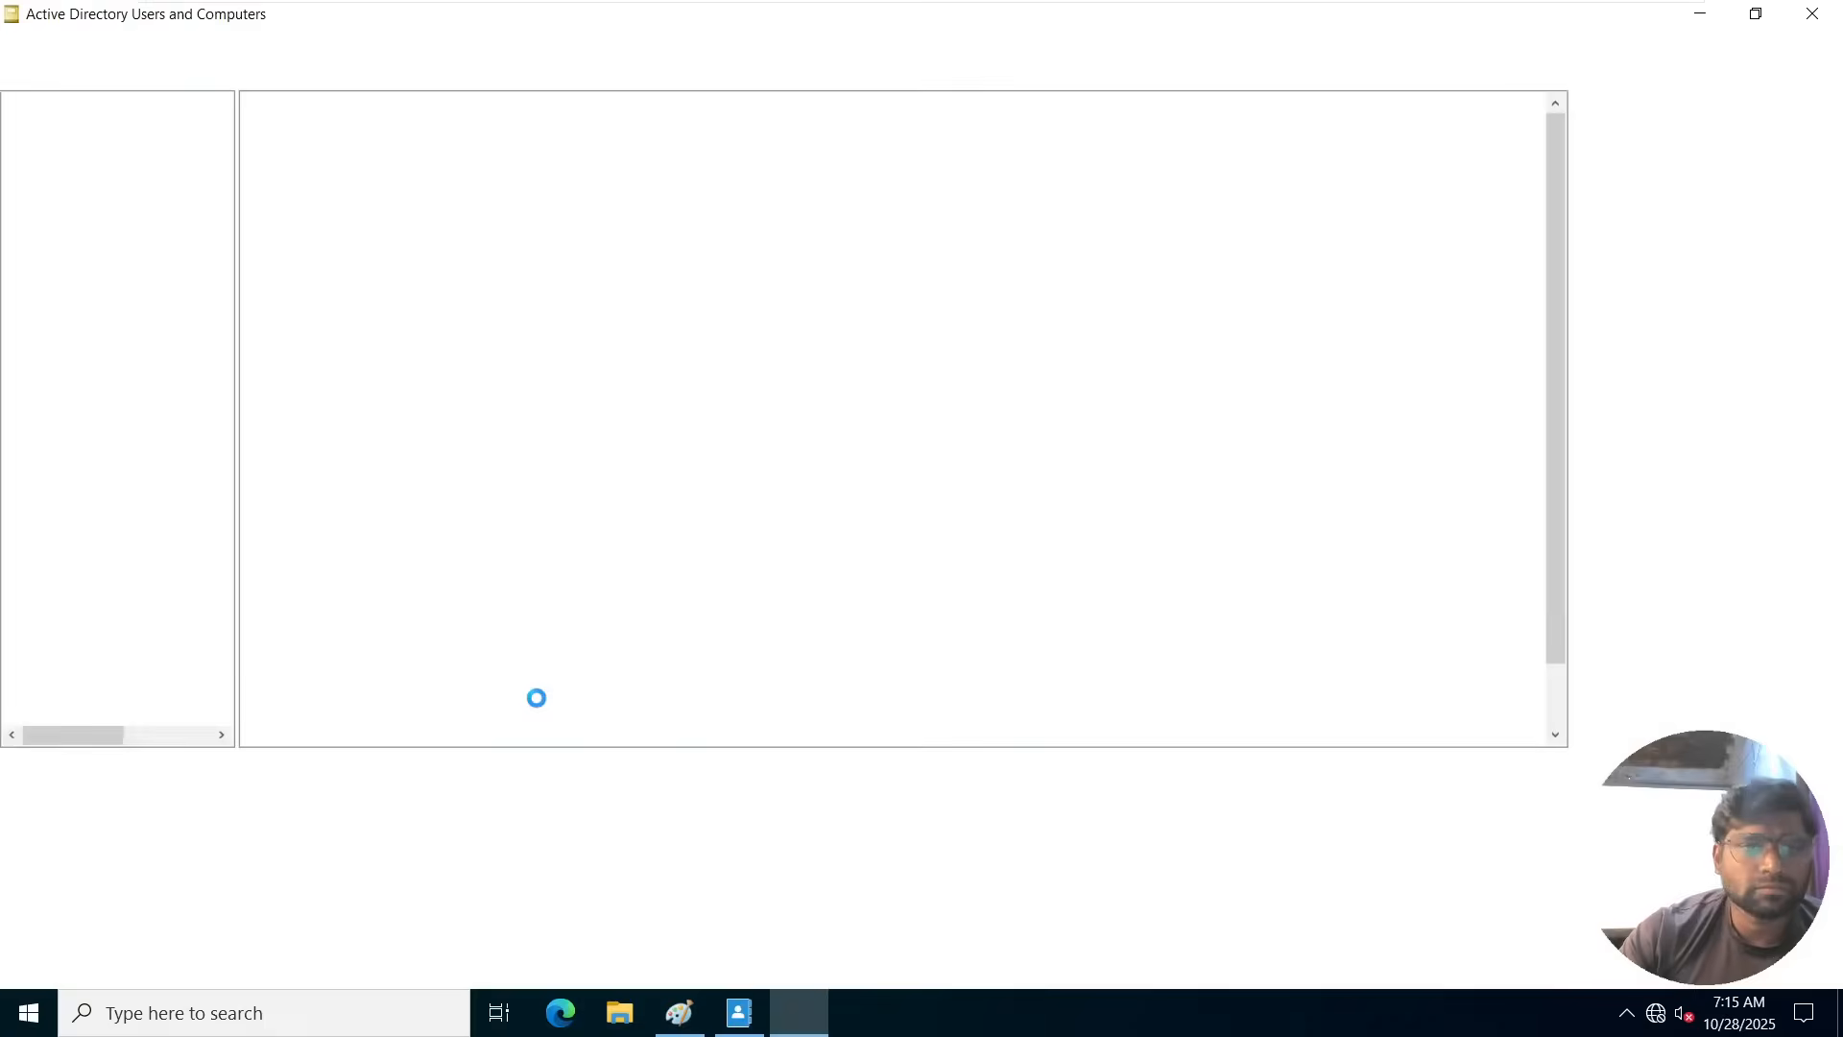
pyautogui.click(294, 682)
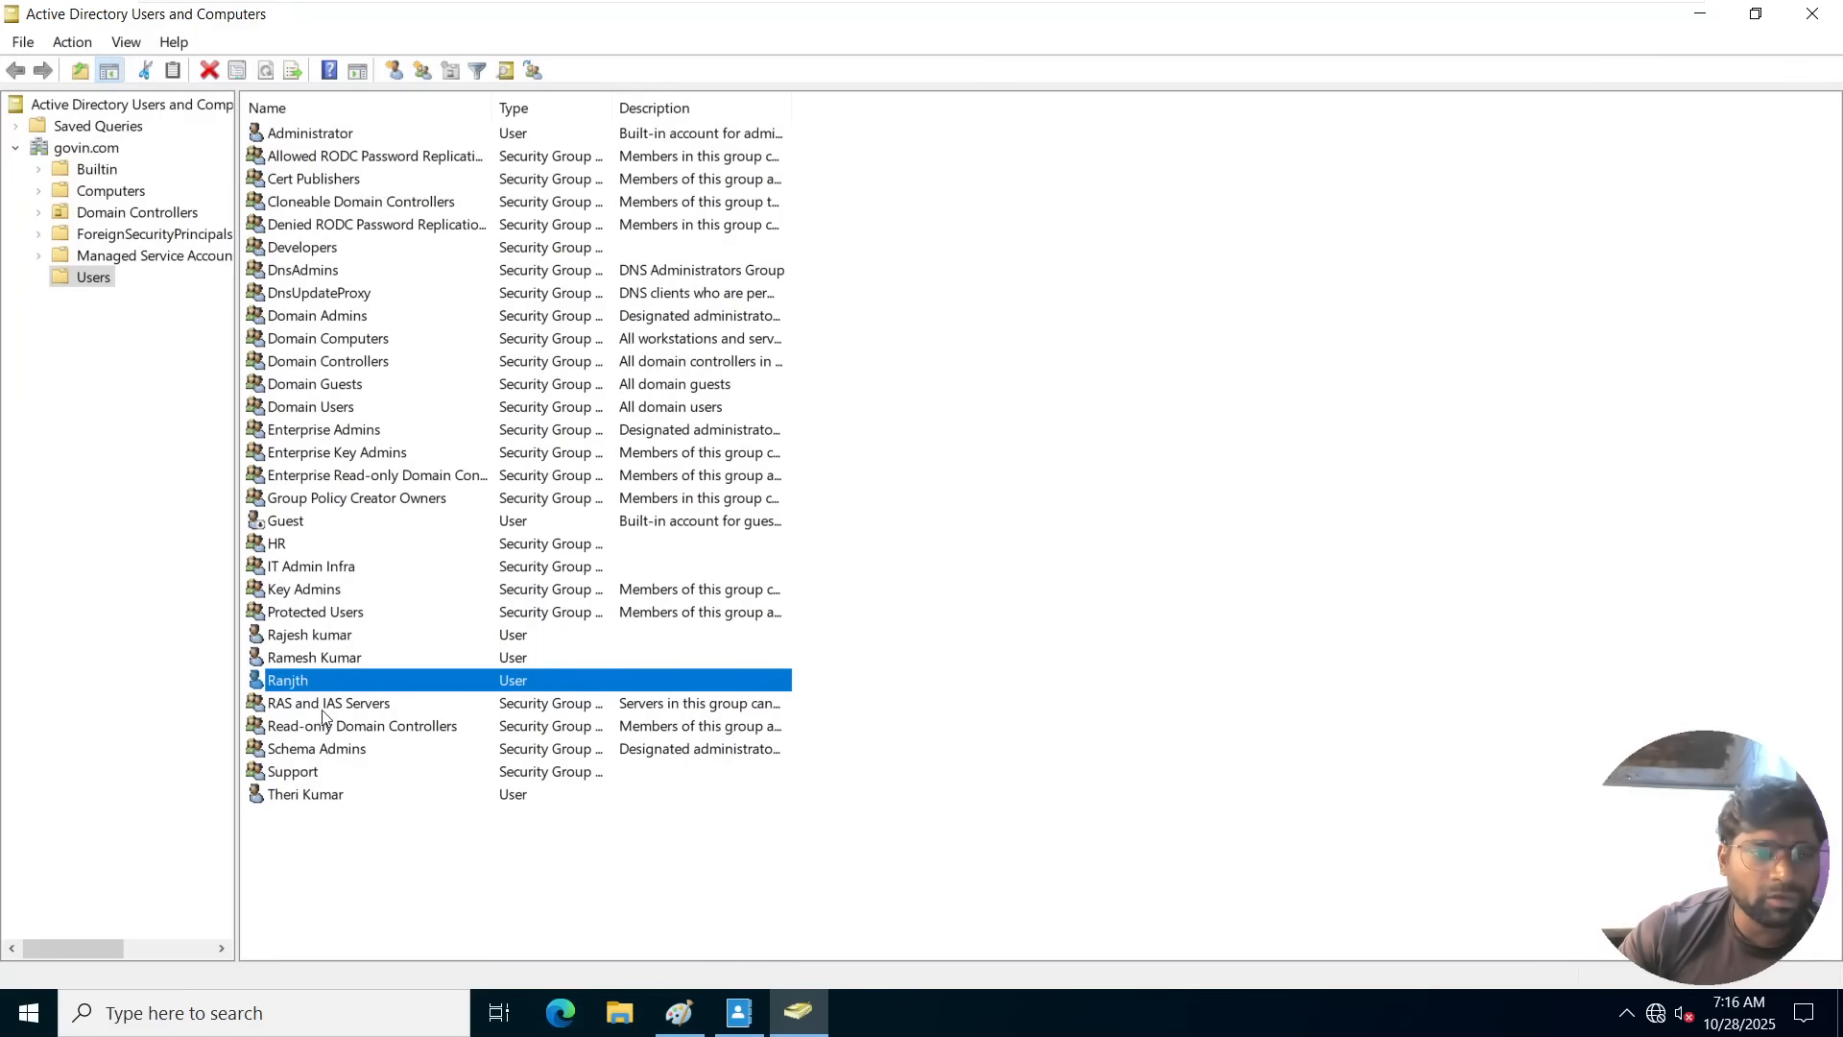
# Delete the Support security group from the Users container and confirm the deletion.
pyautogui.click(306, 773)
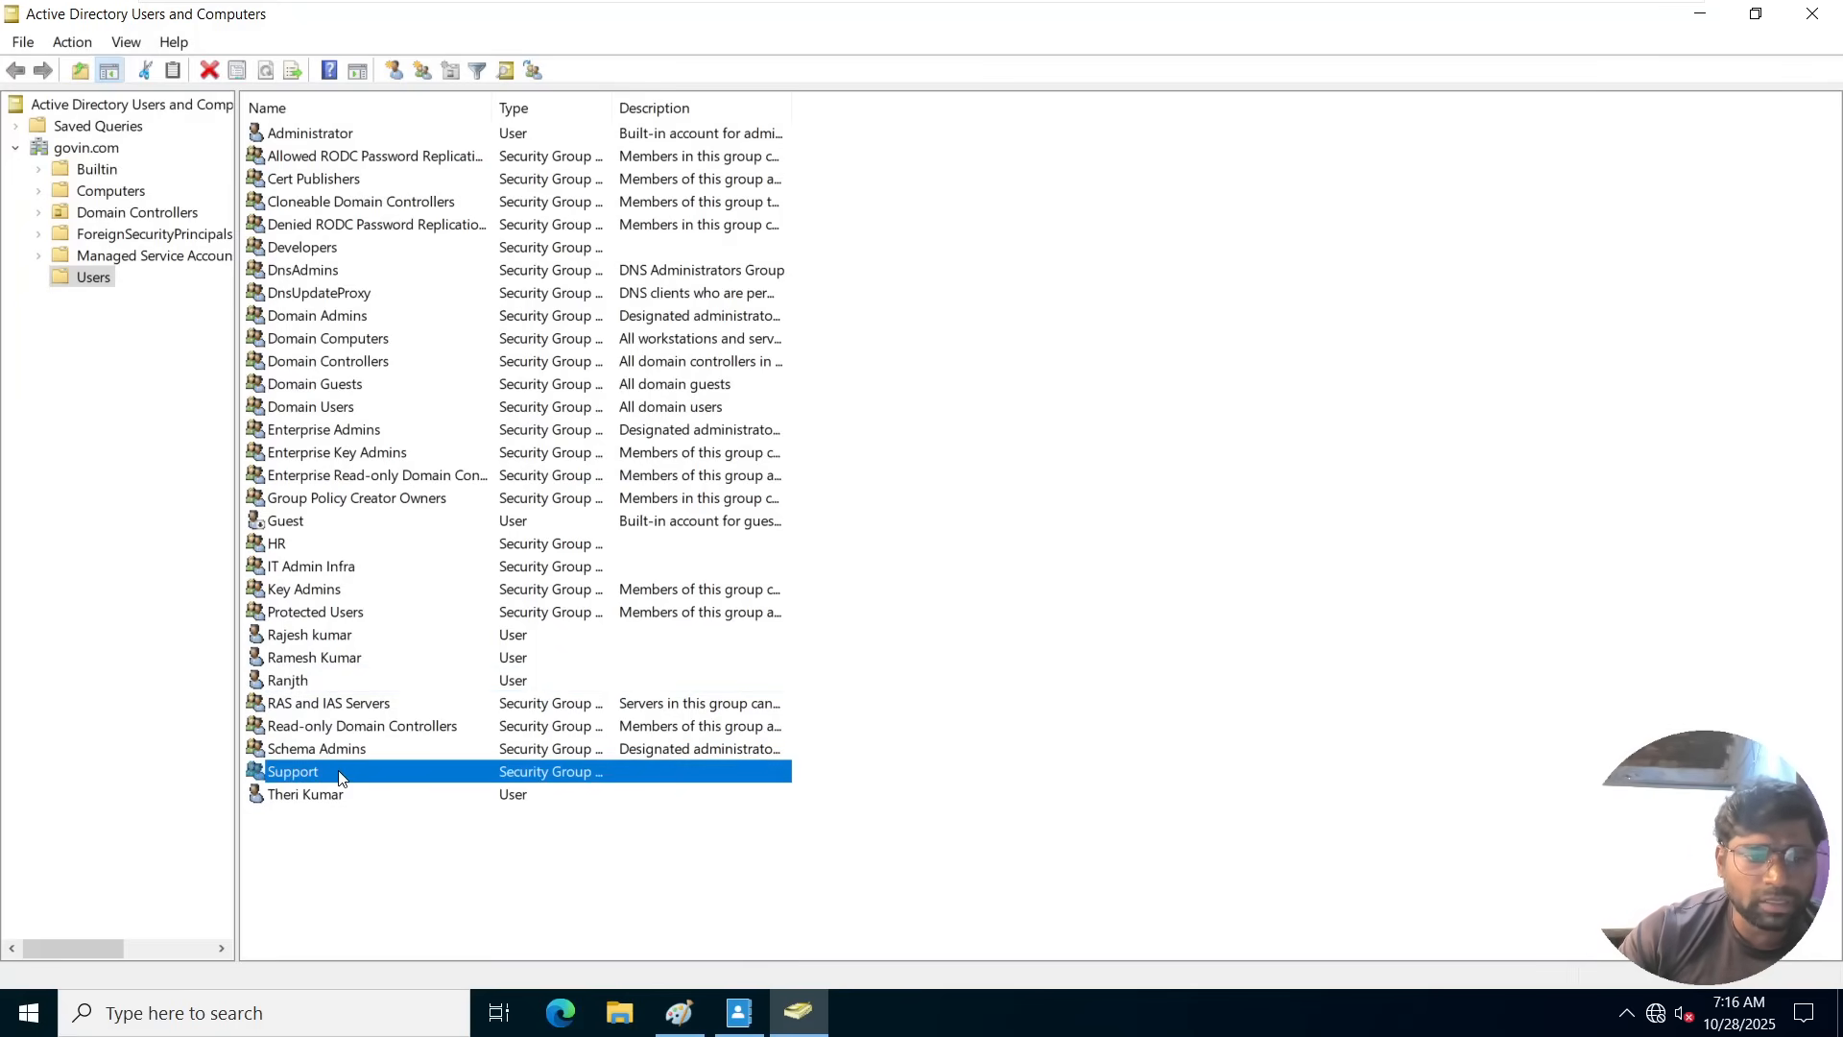
pyautogui.rightClick(339, 776)
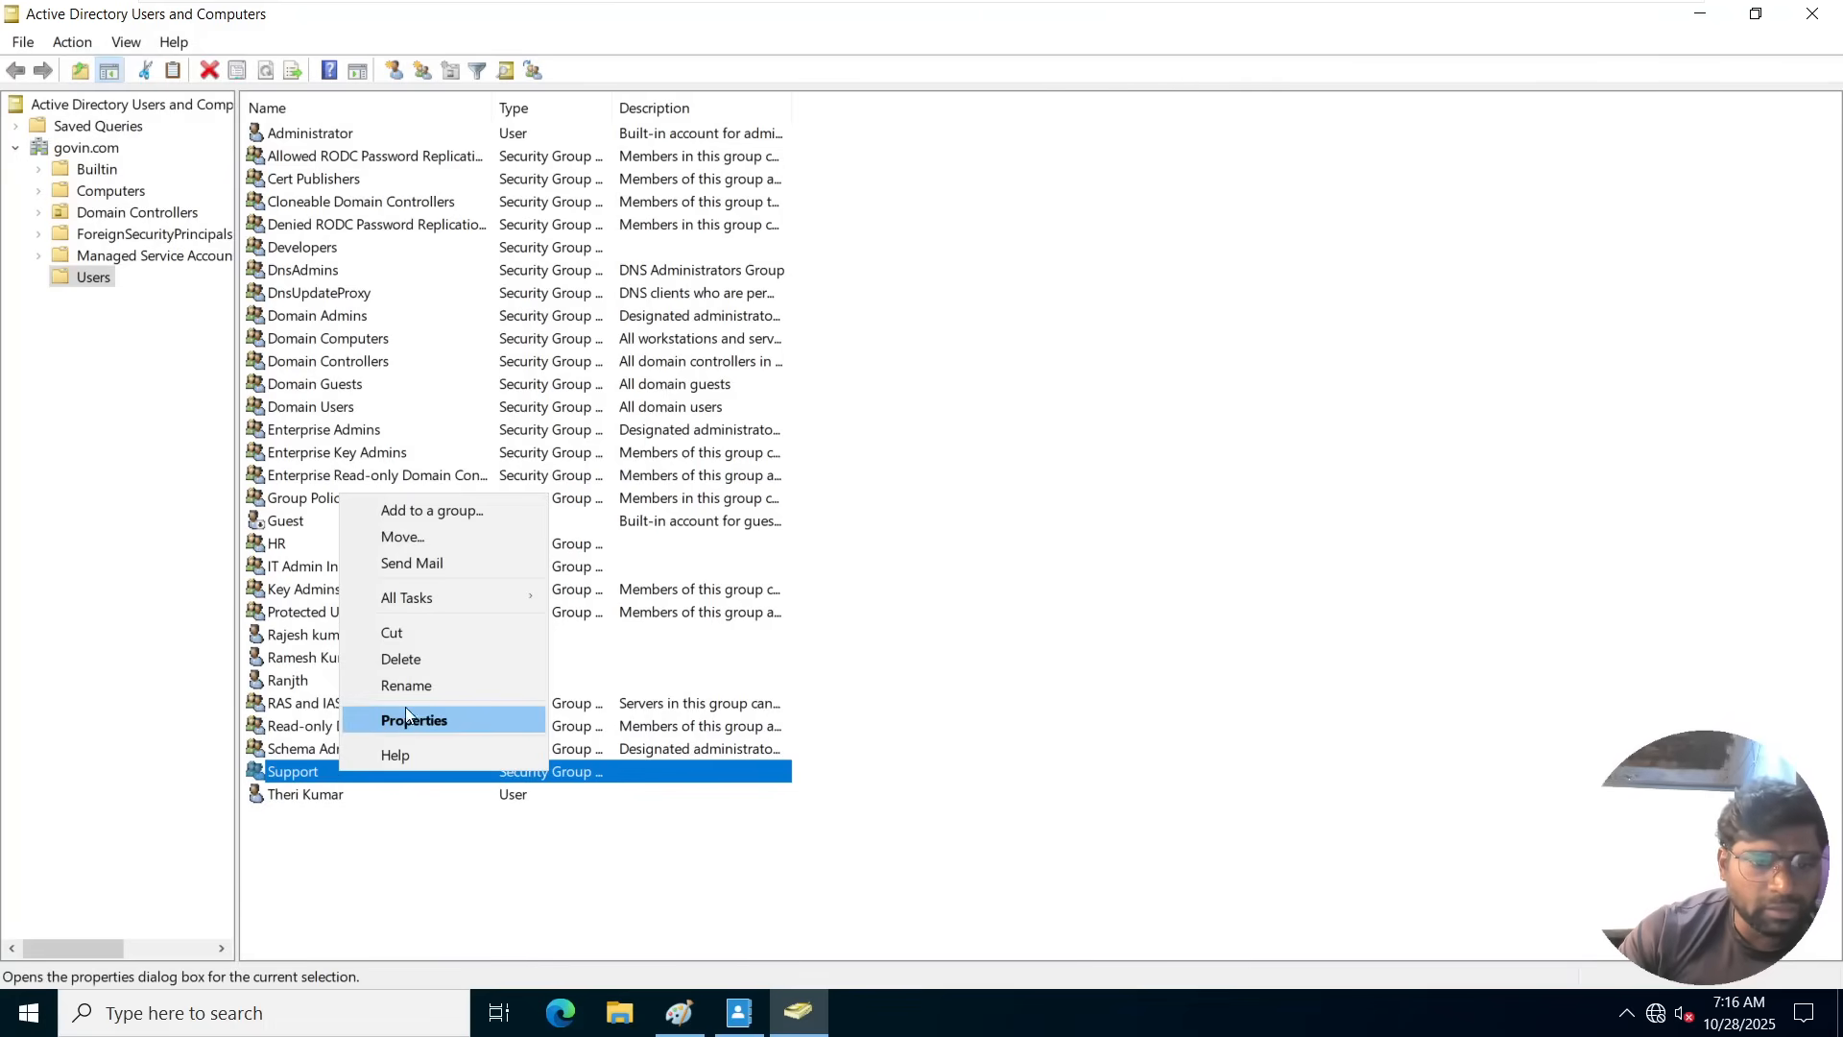
pyautogui.click(404, 657)
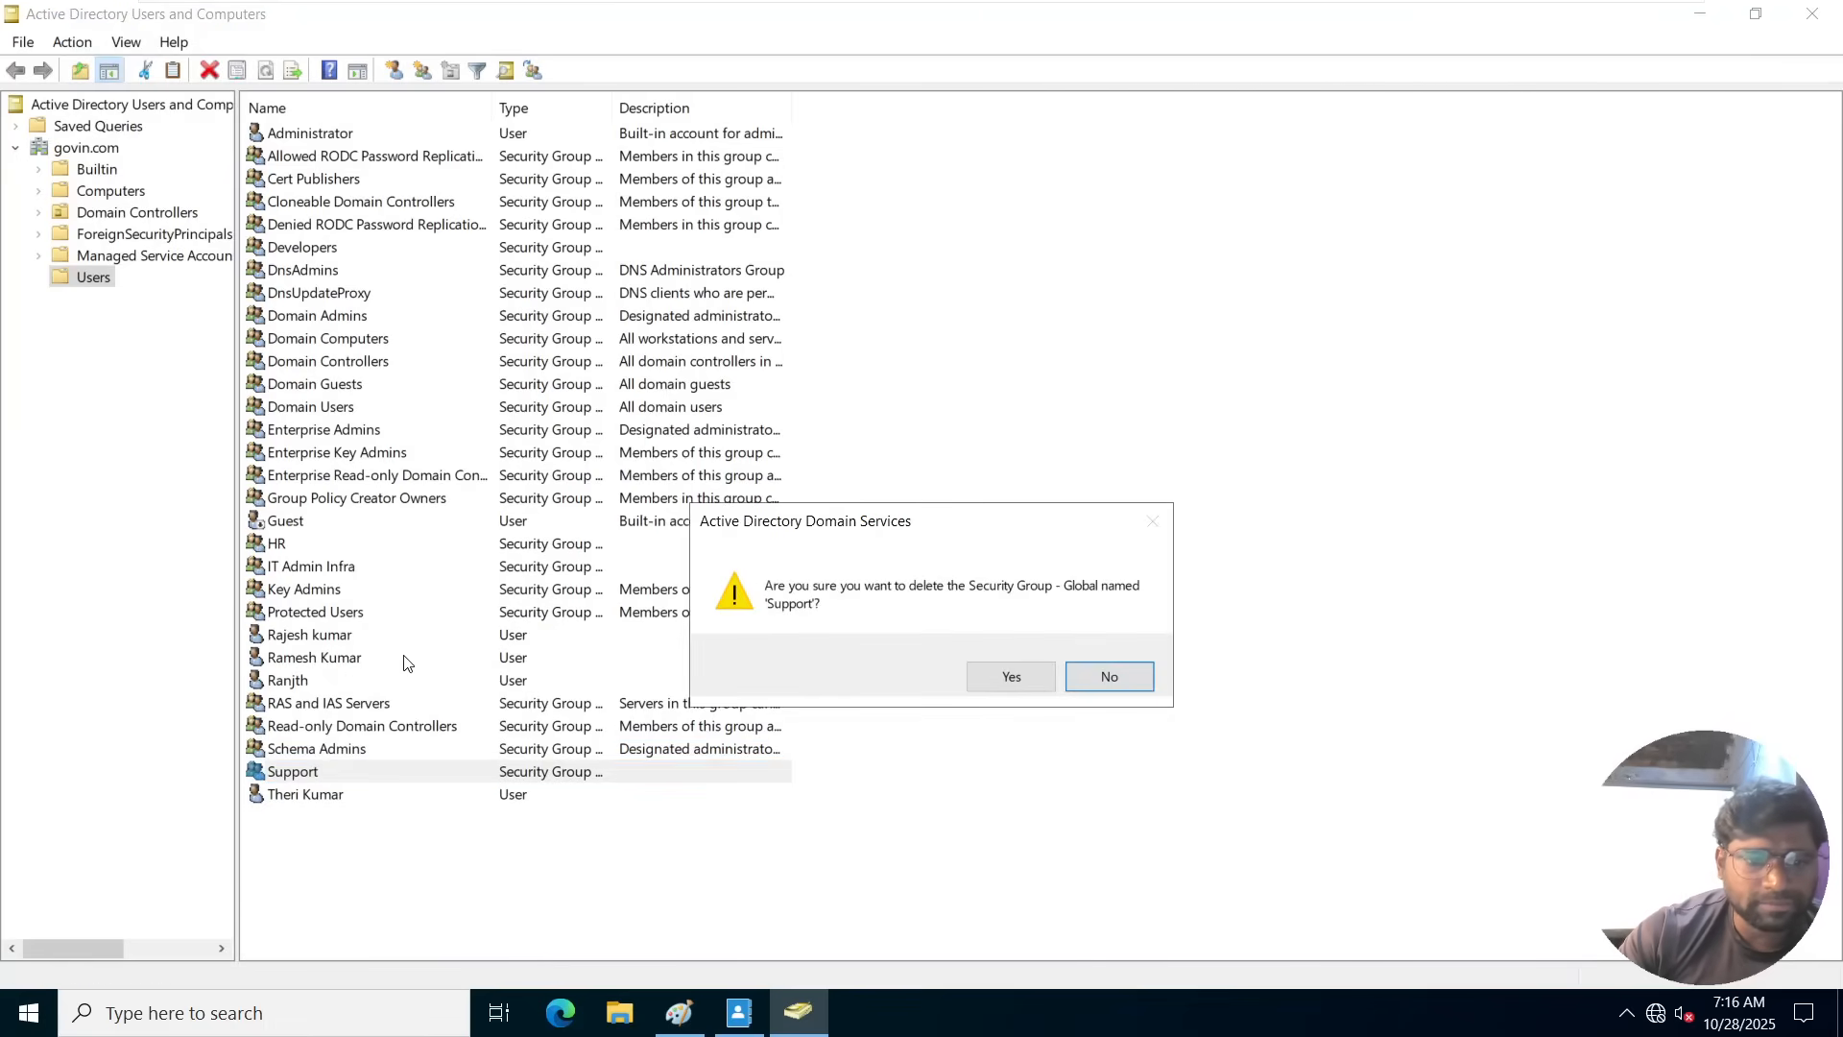
pyautogui.click(1009, 684)
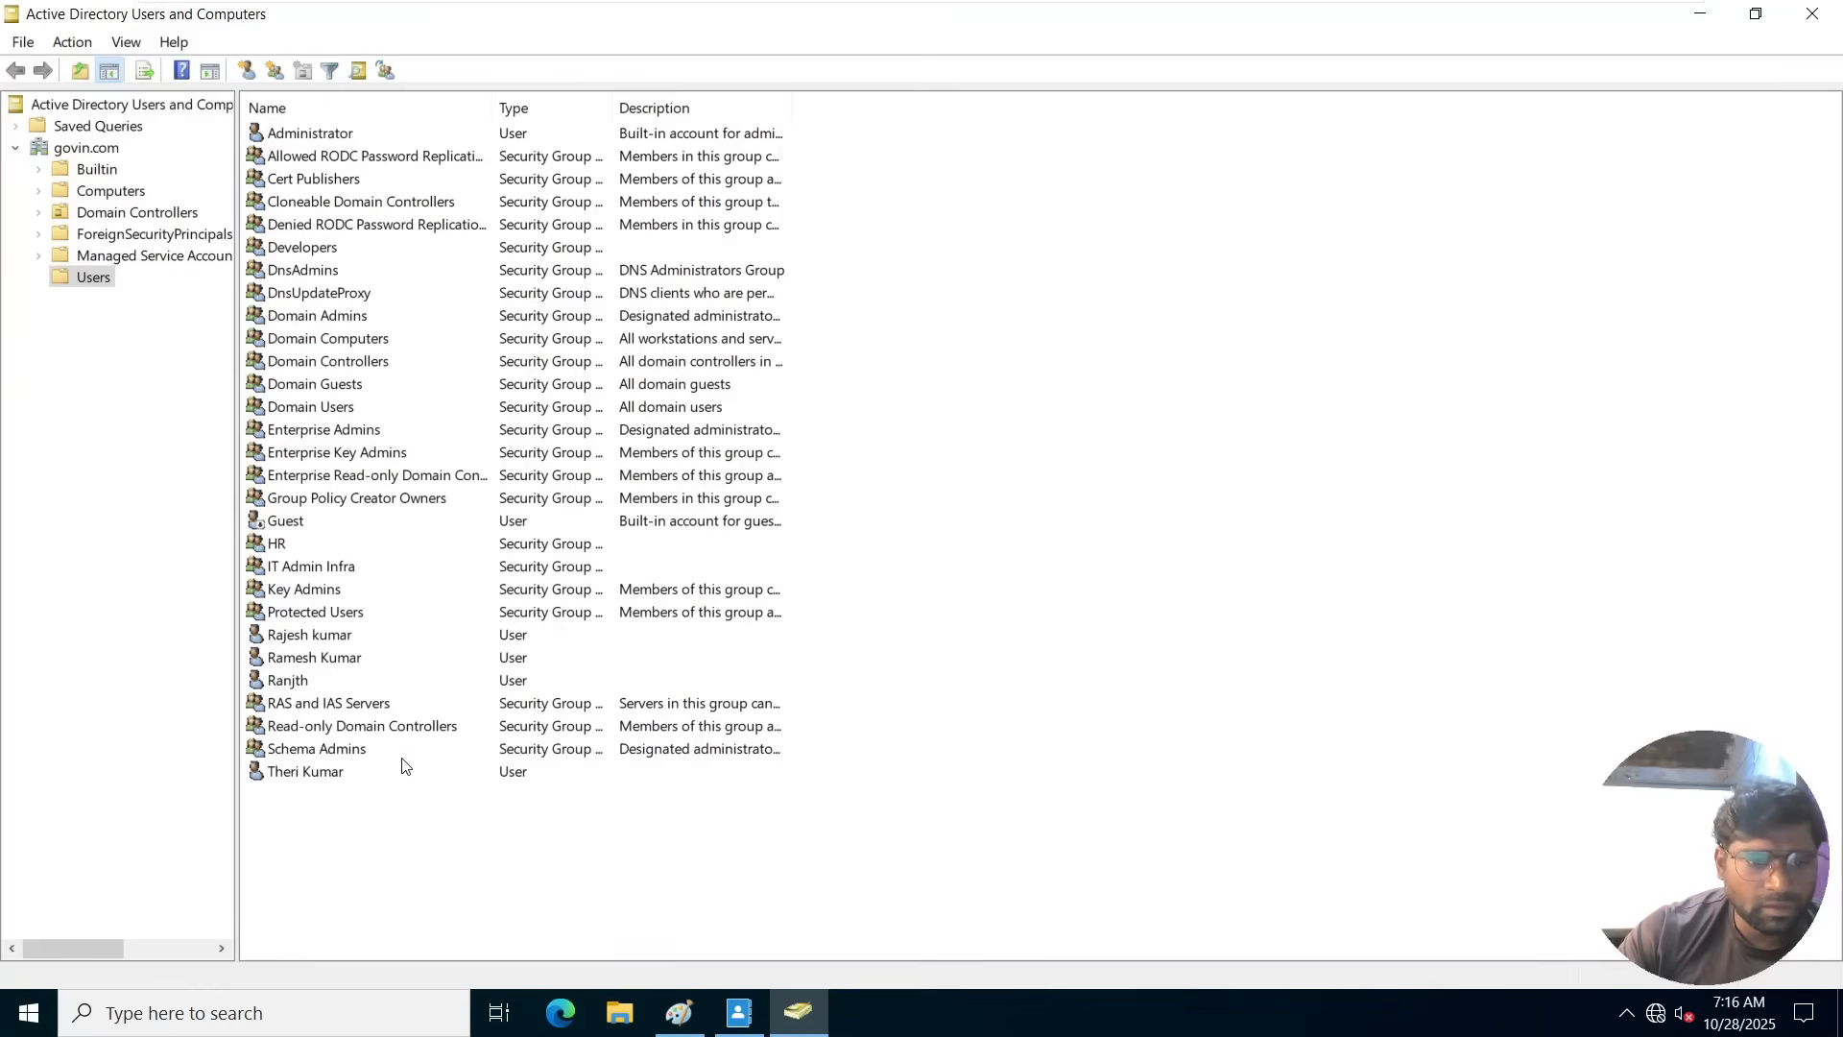
# Switch to Active Directory Administrative Center, refresh it, and open the govin (local) domain's Deleted Objects container.
pyautogui.click(316, 408)
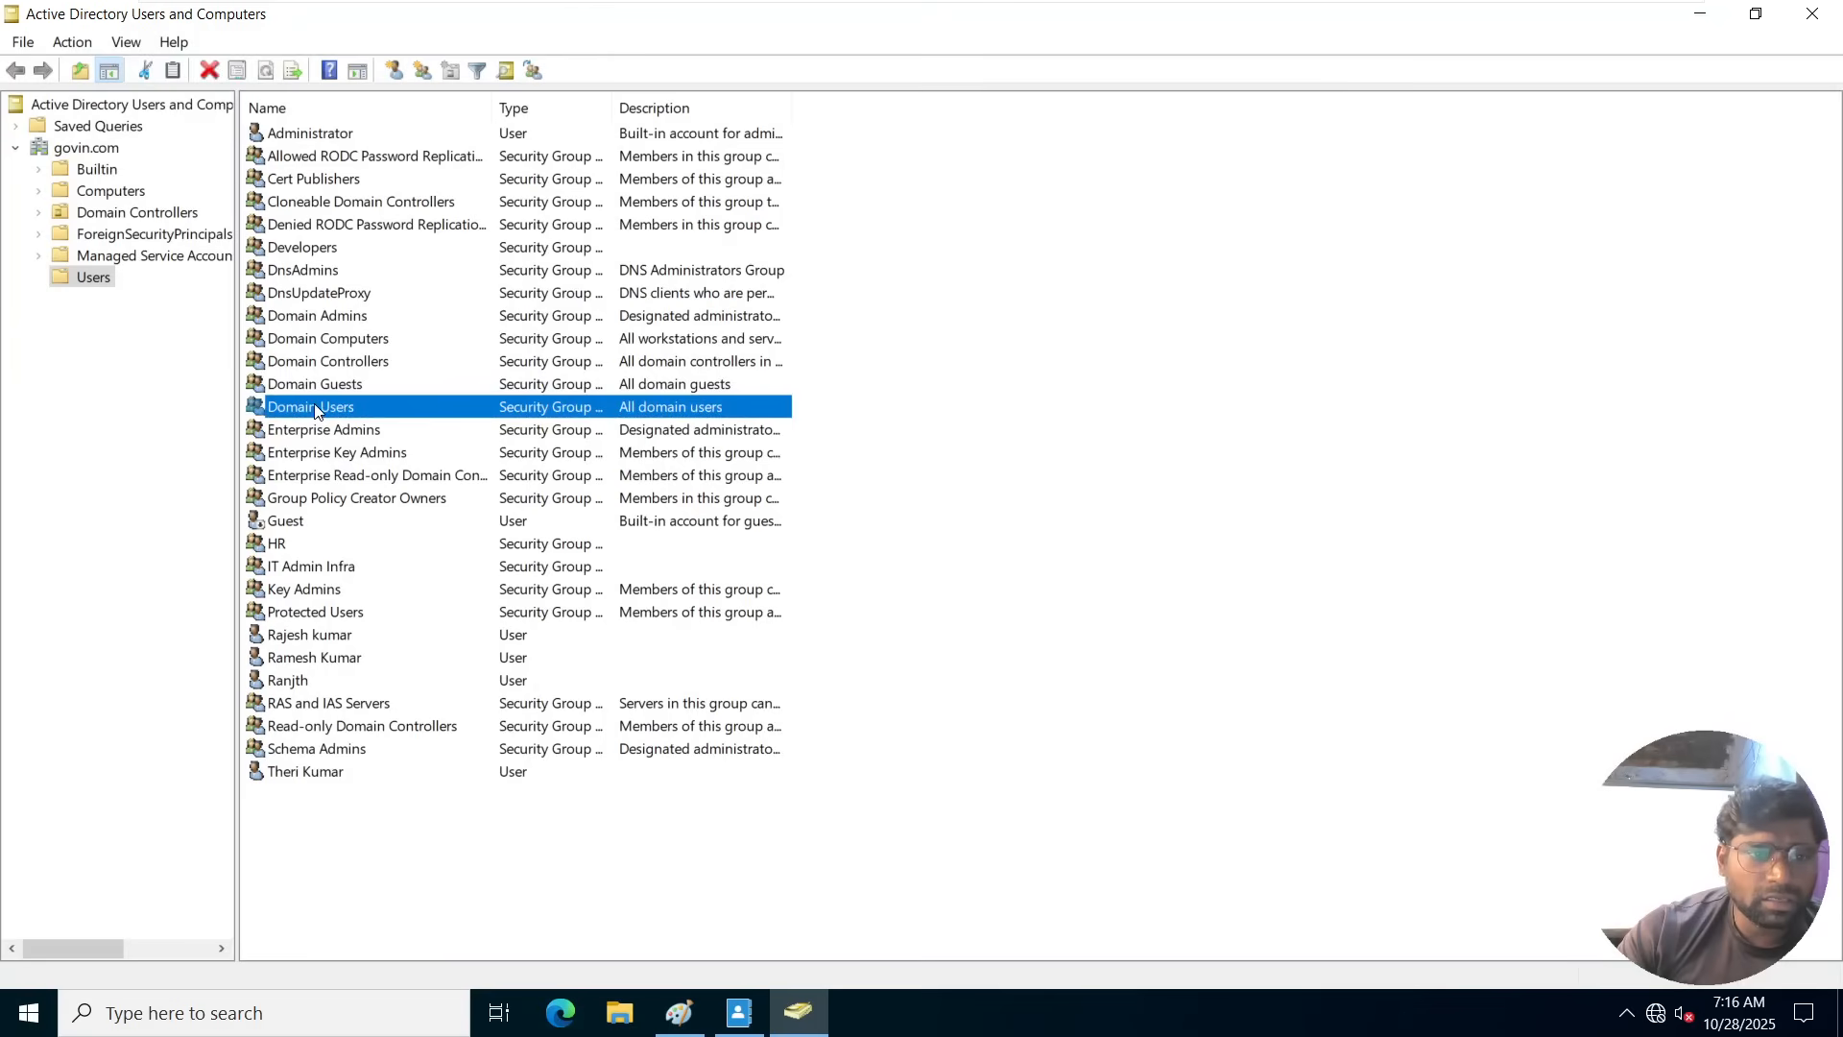
pyautogui.press('s')
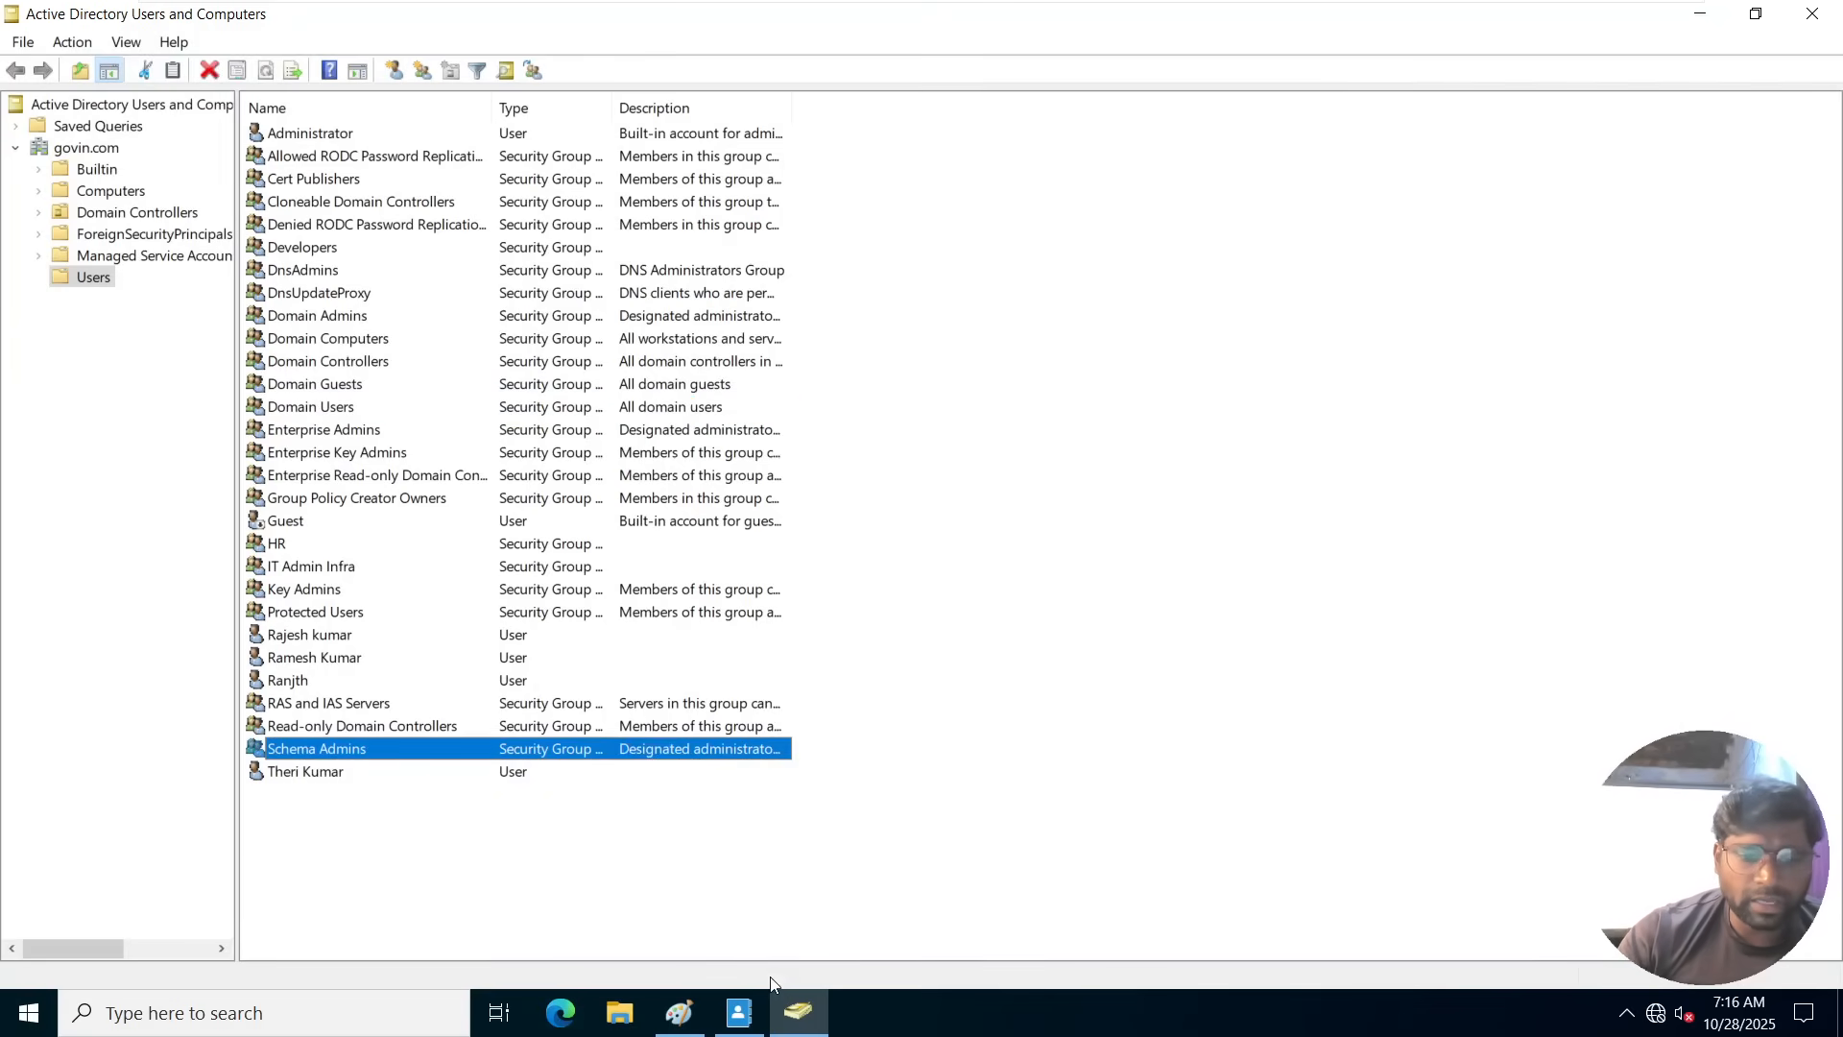
pyautogui.click(739, 1012)
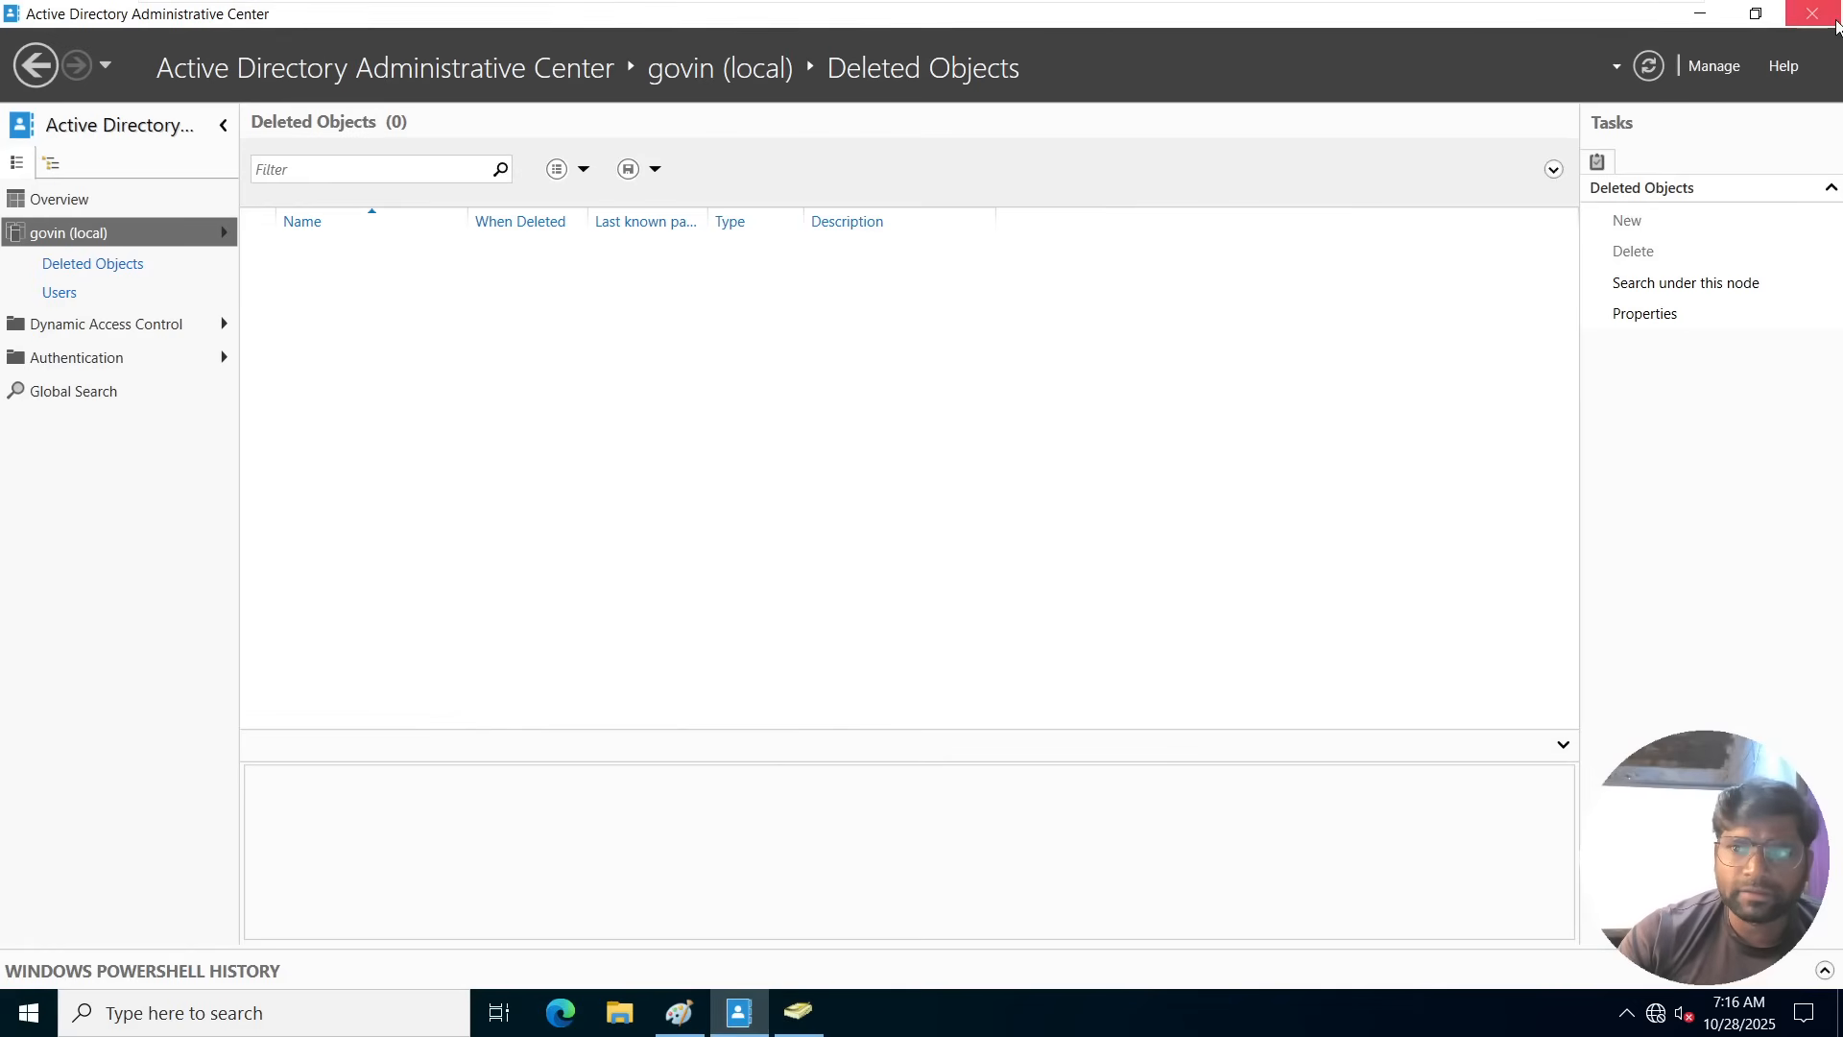
pyautogui.click(1648, 65)
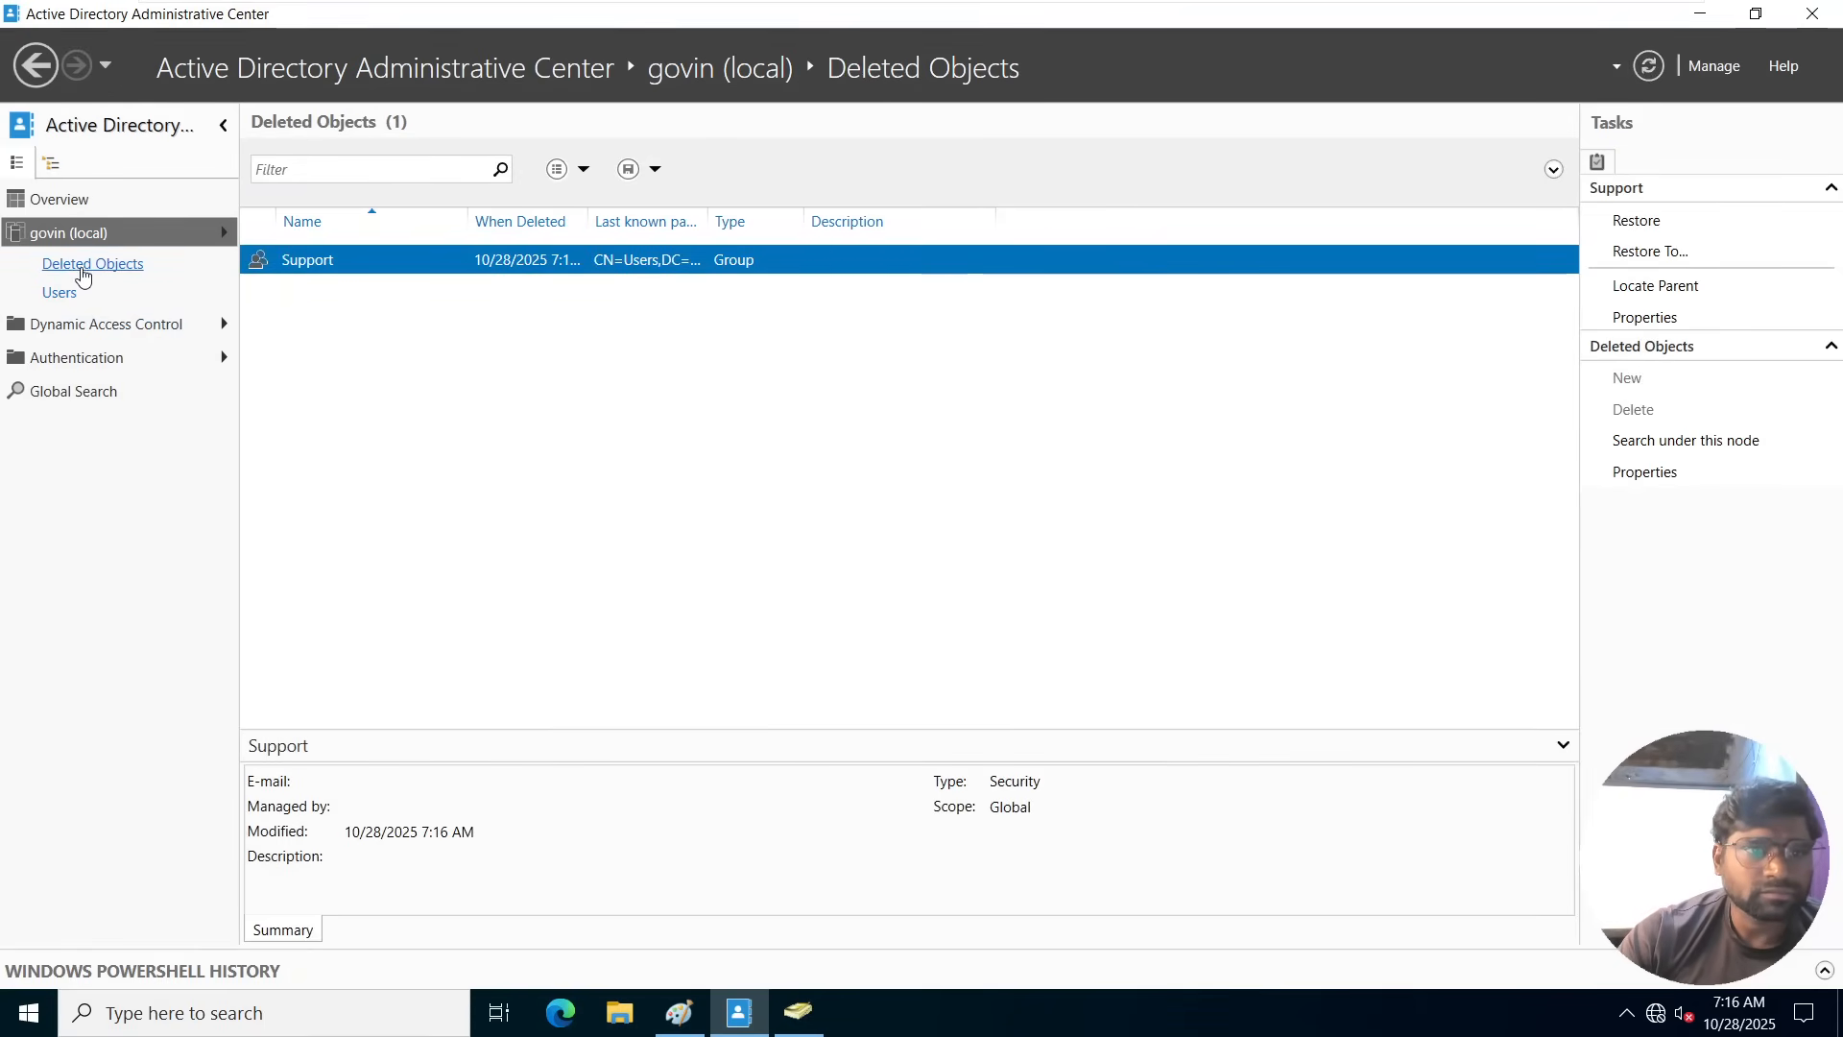
pyautogui.click(85, 237)
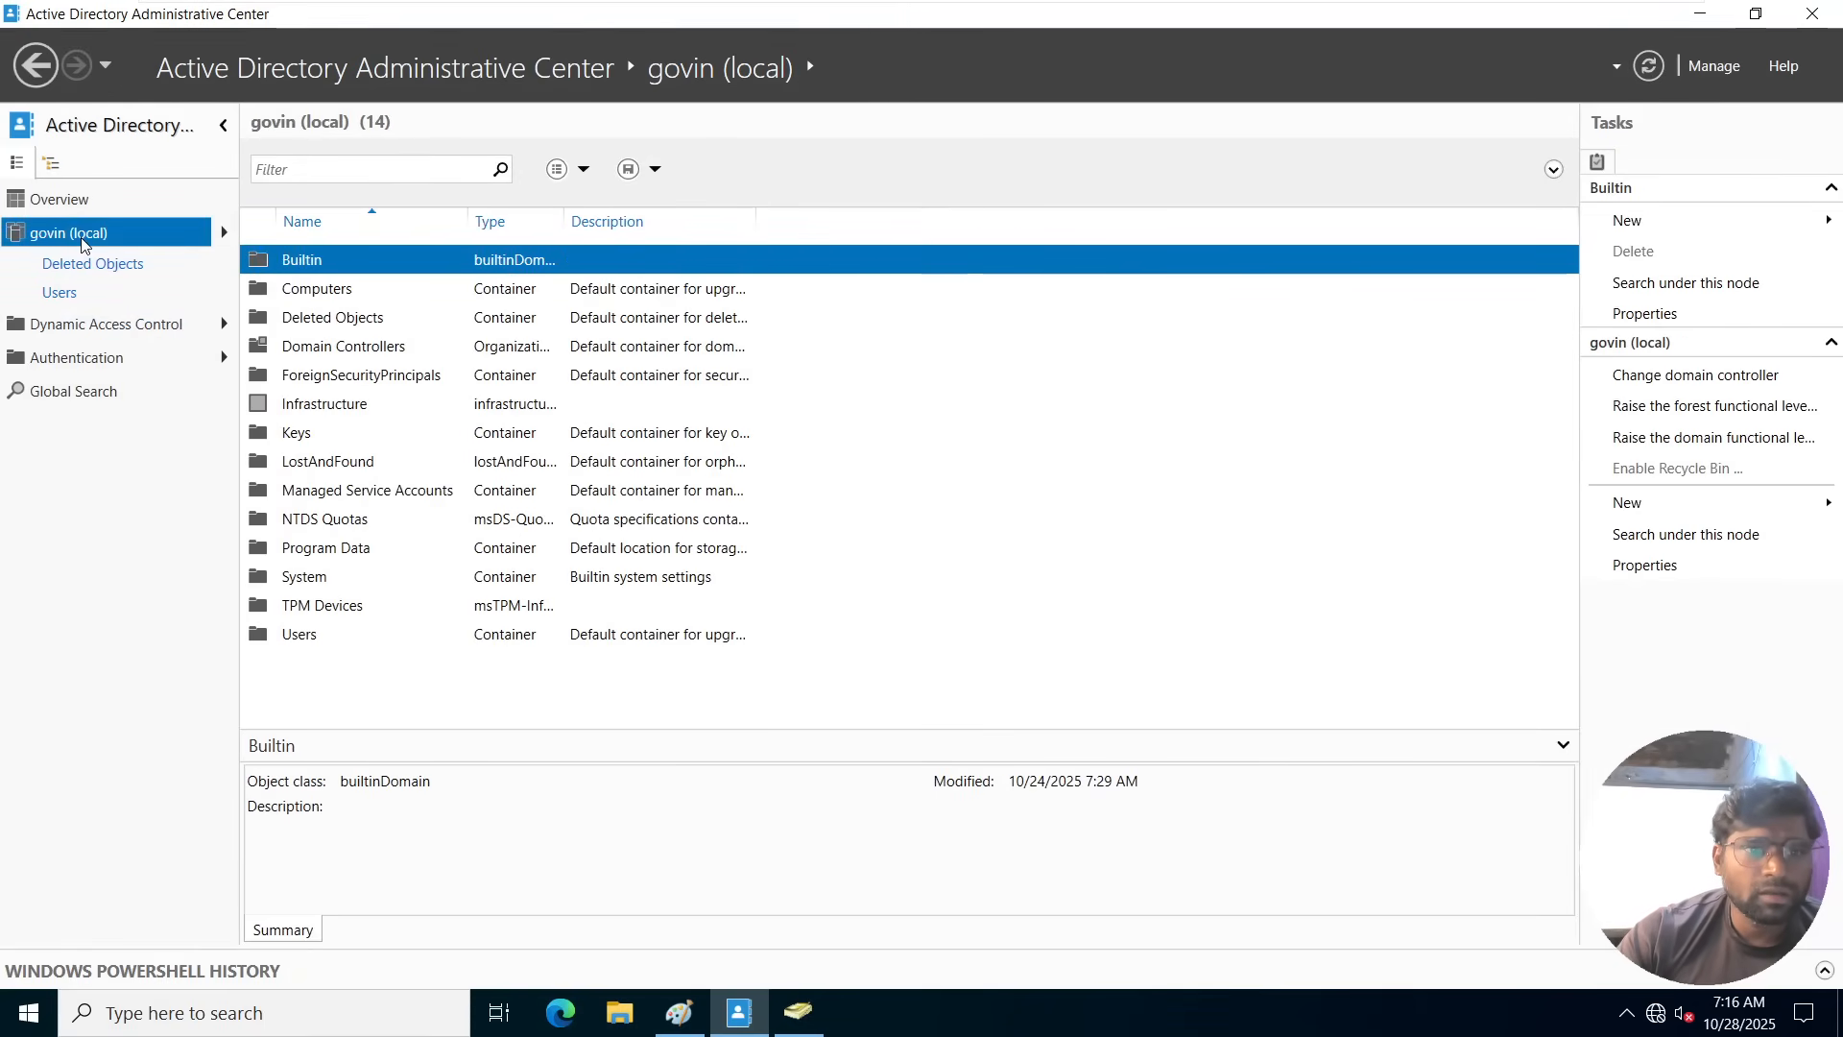
pyautogui.click(355, 323)
pyautogui.click(108, 267)
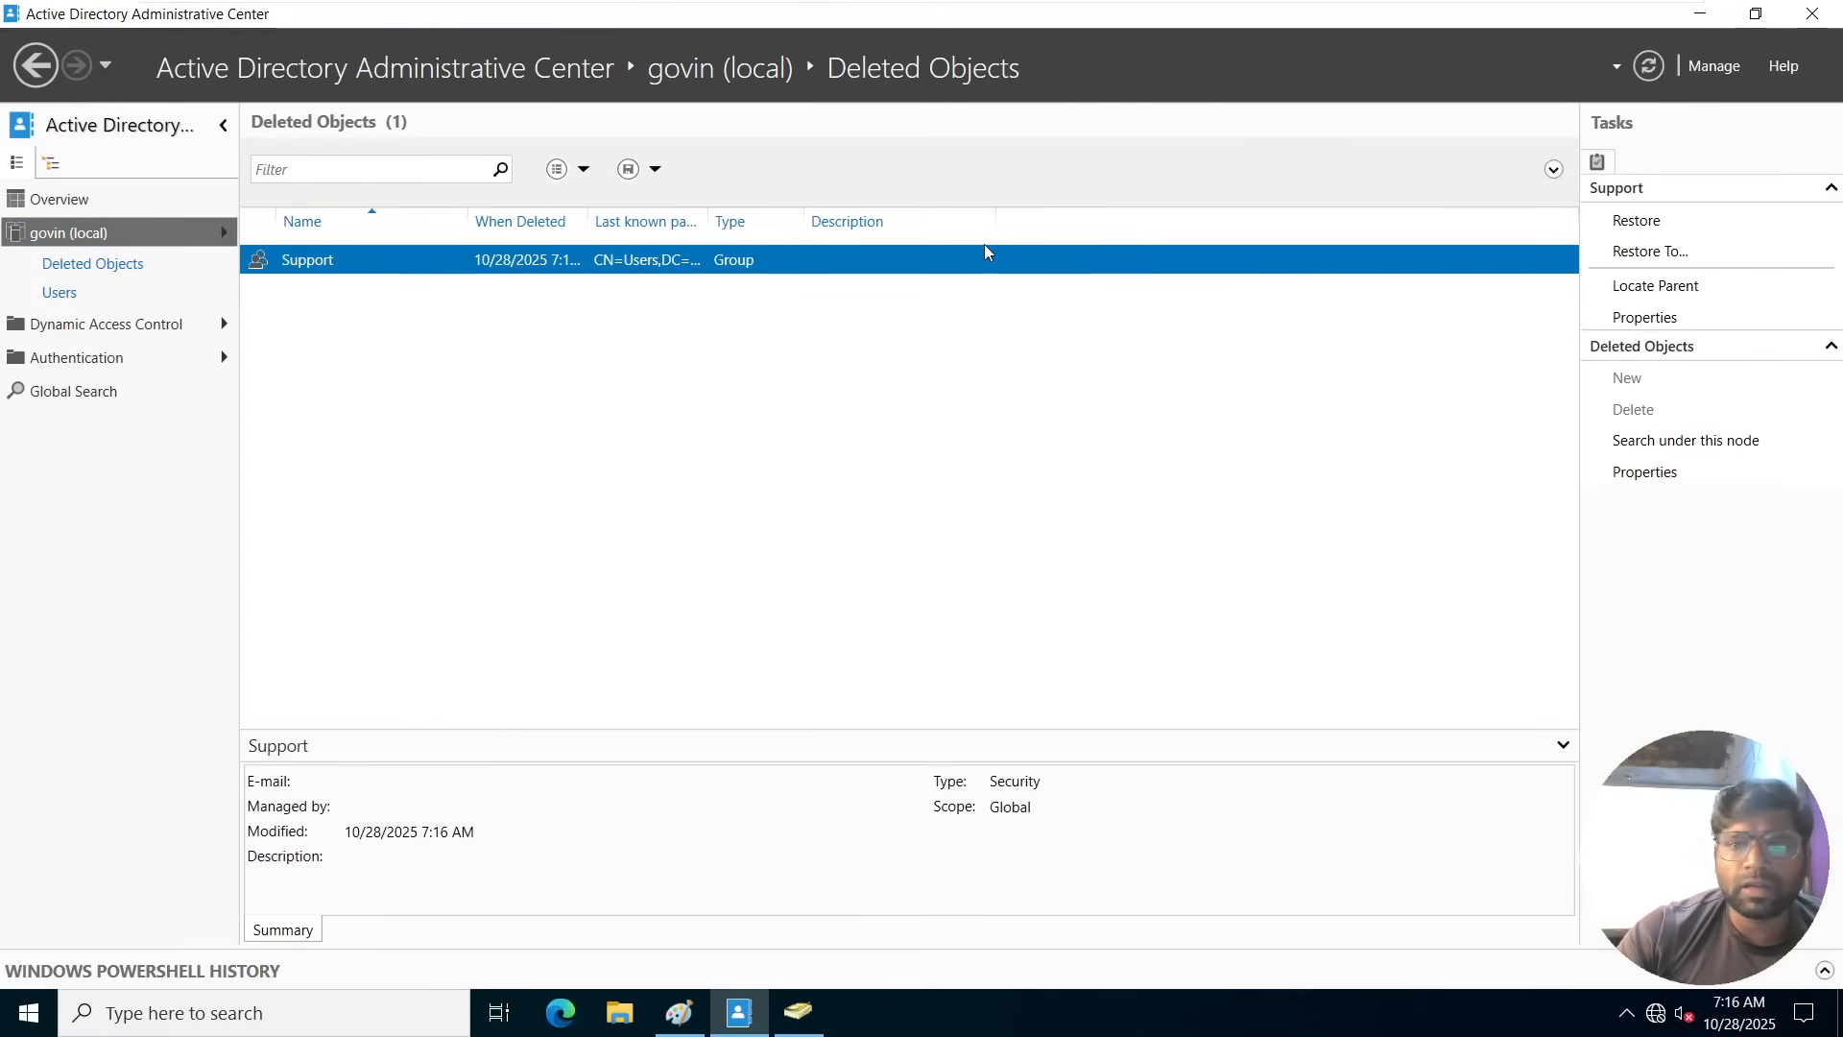
pyautogui.rightClick(851, 263)
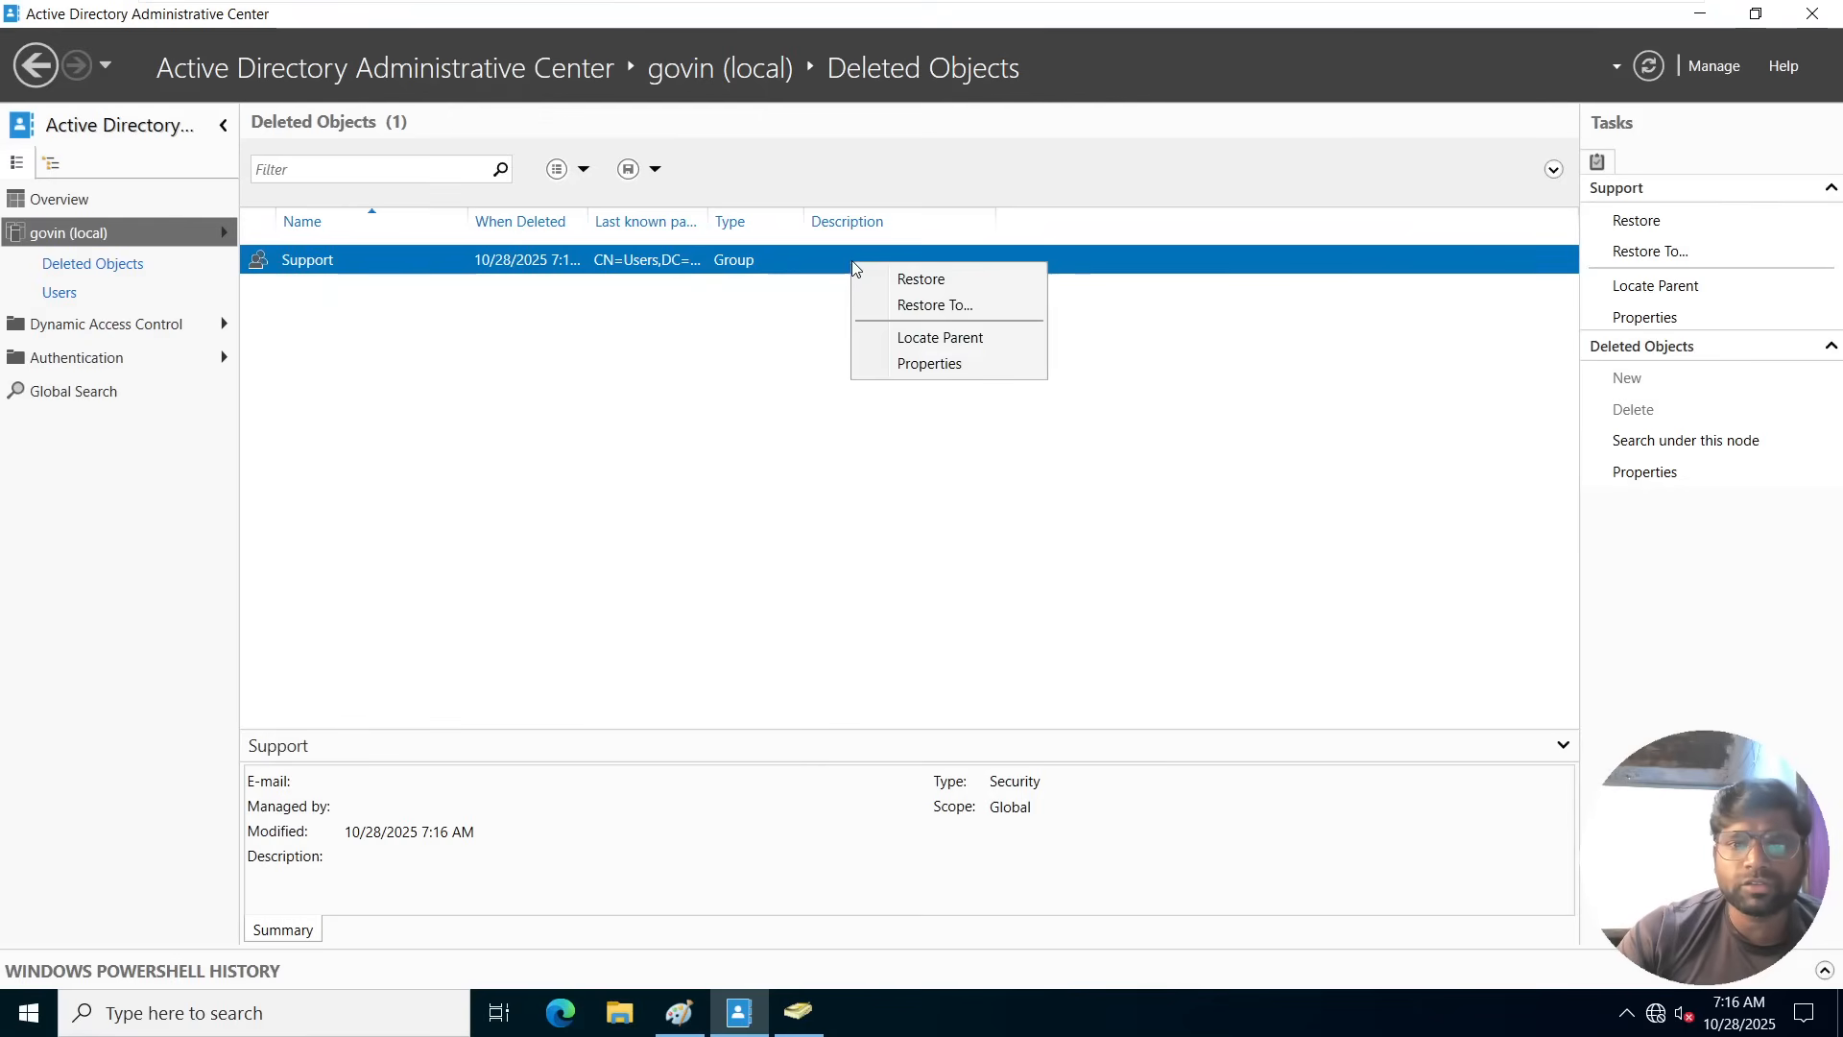
pyautogui.click(919, 306)
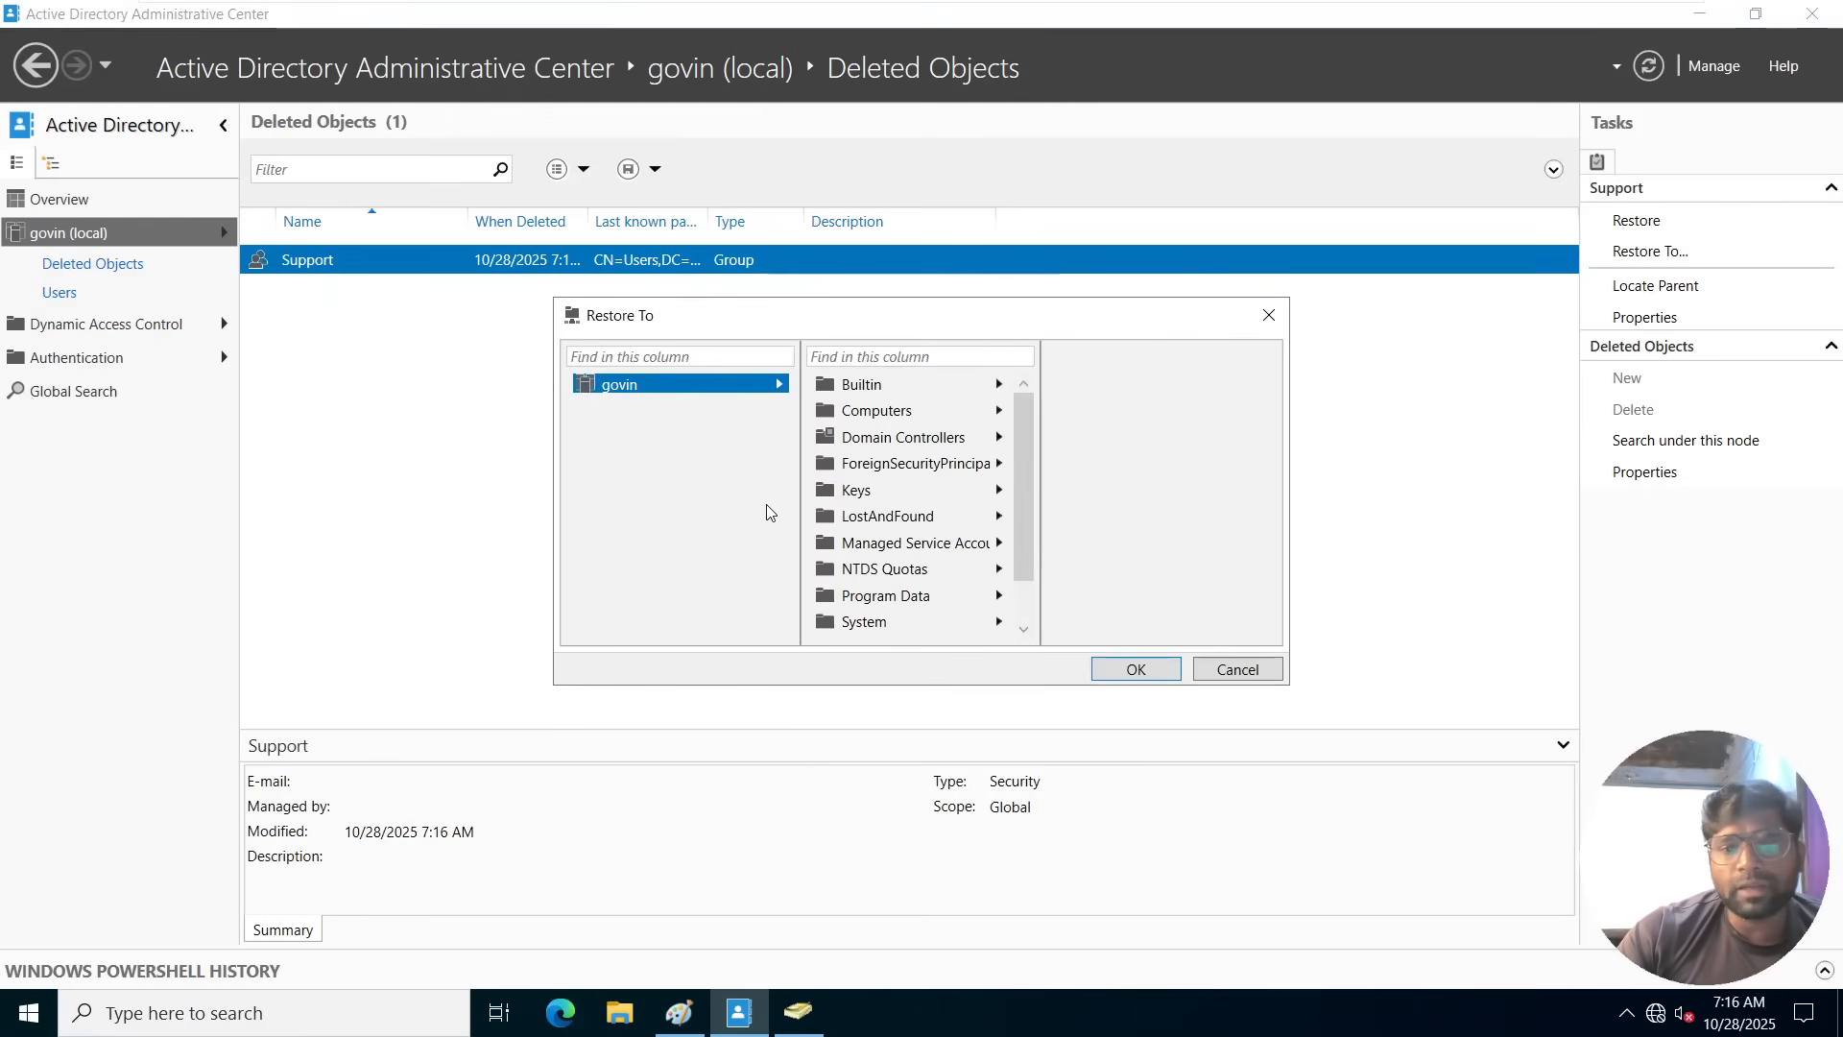
pyautogui.scroll(-1, 944, 562)
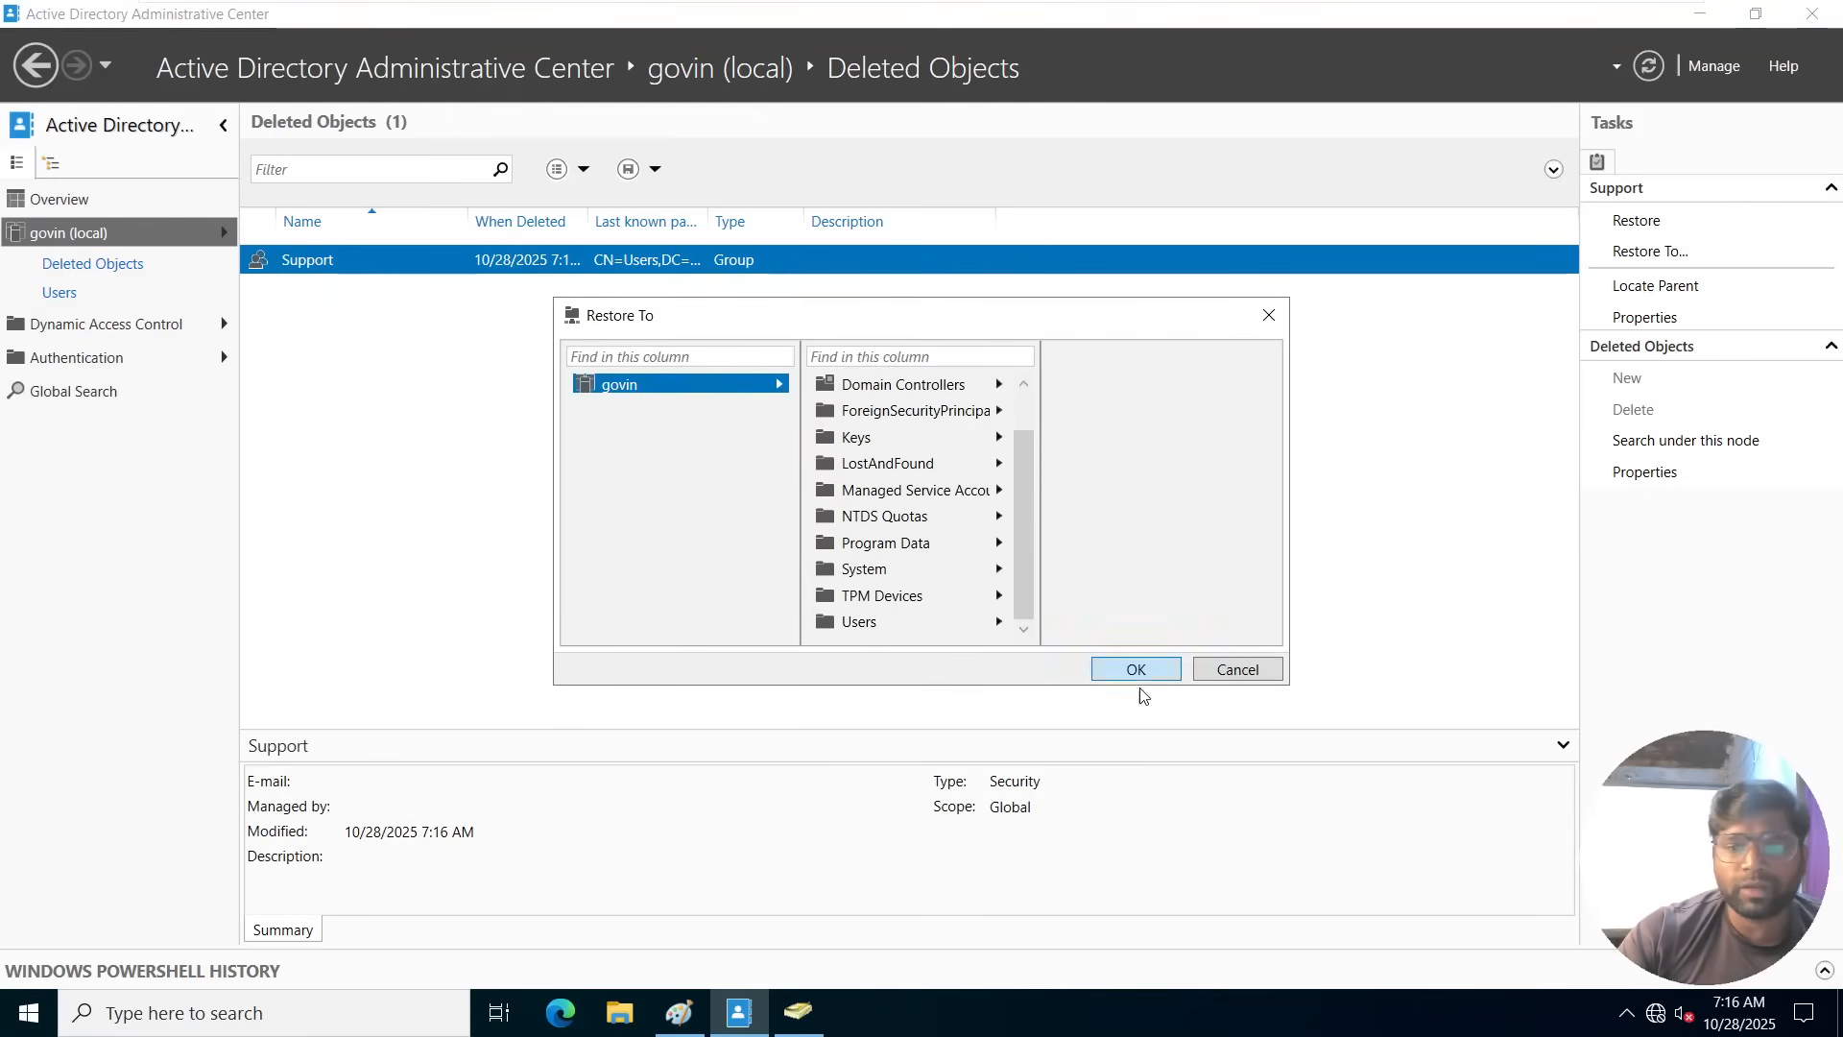
pyautogui.click(1242, 672)
# Restore the deleted Support group to its original location and look for it in Active Directory Users and Computers.
pyautogui.rightClick(344, 259)
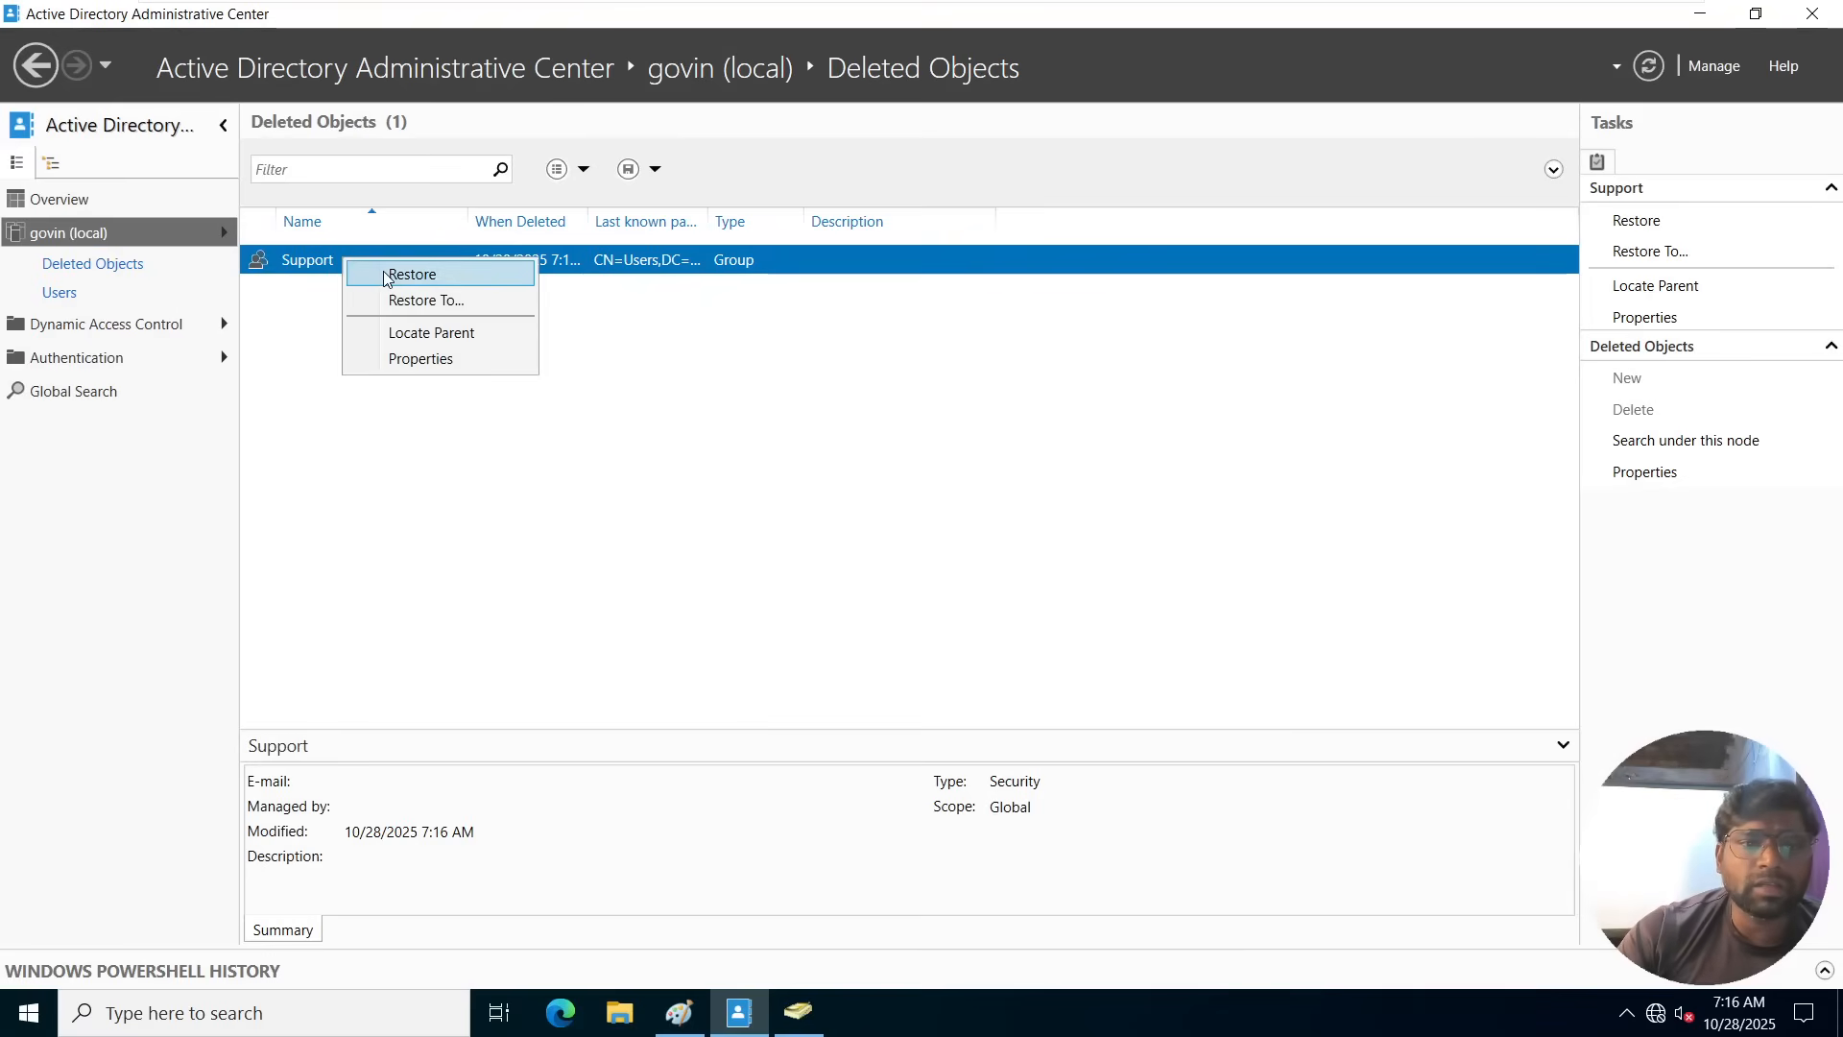
pyautogui.click(412, 275)
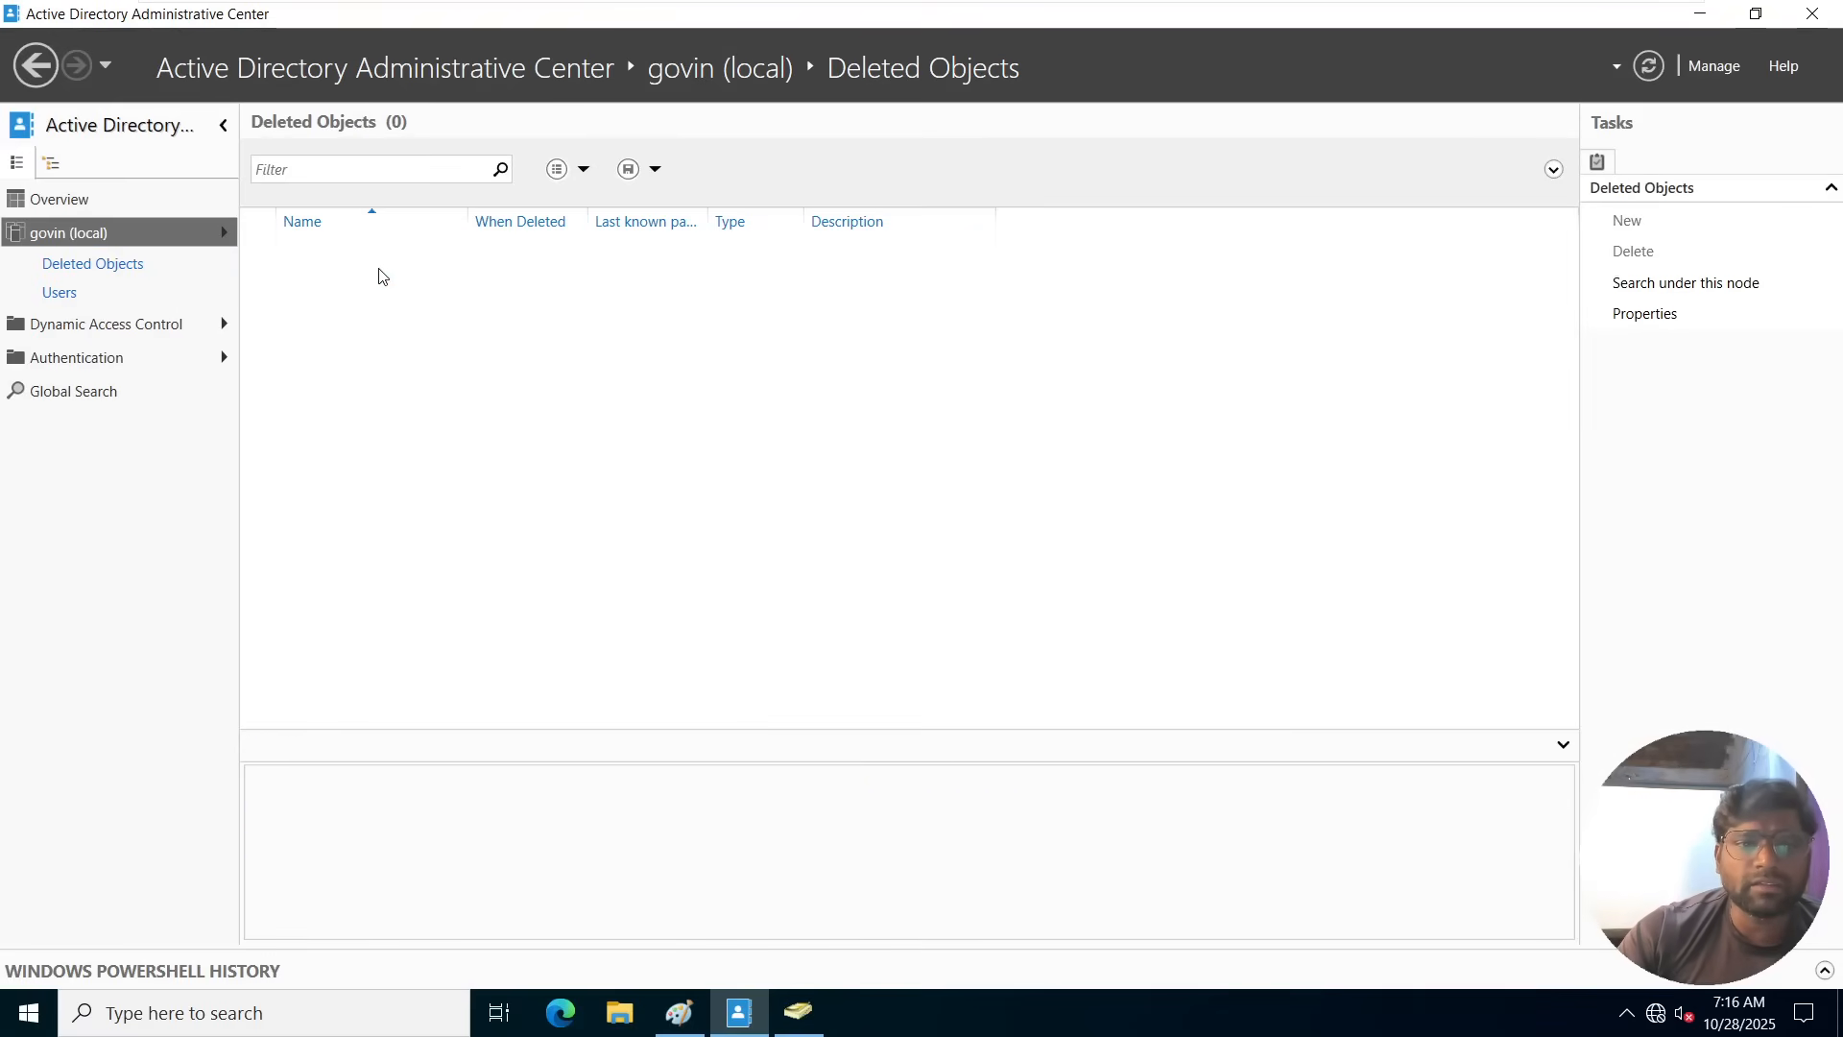
pyautogui.click(1699, 13)
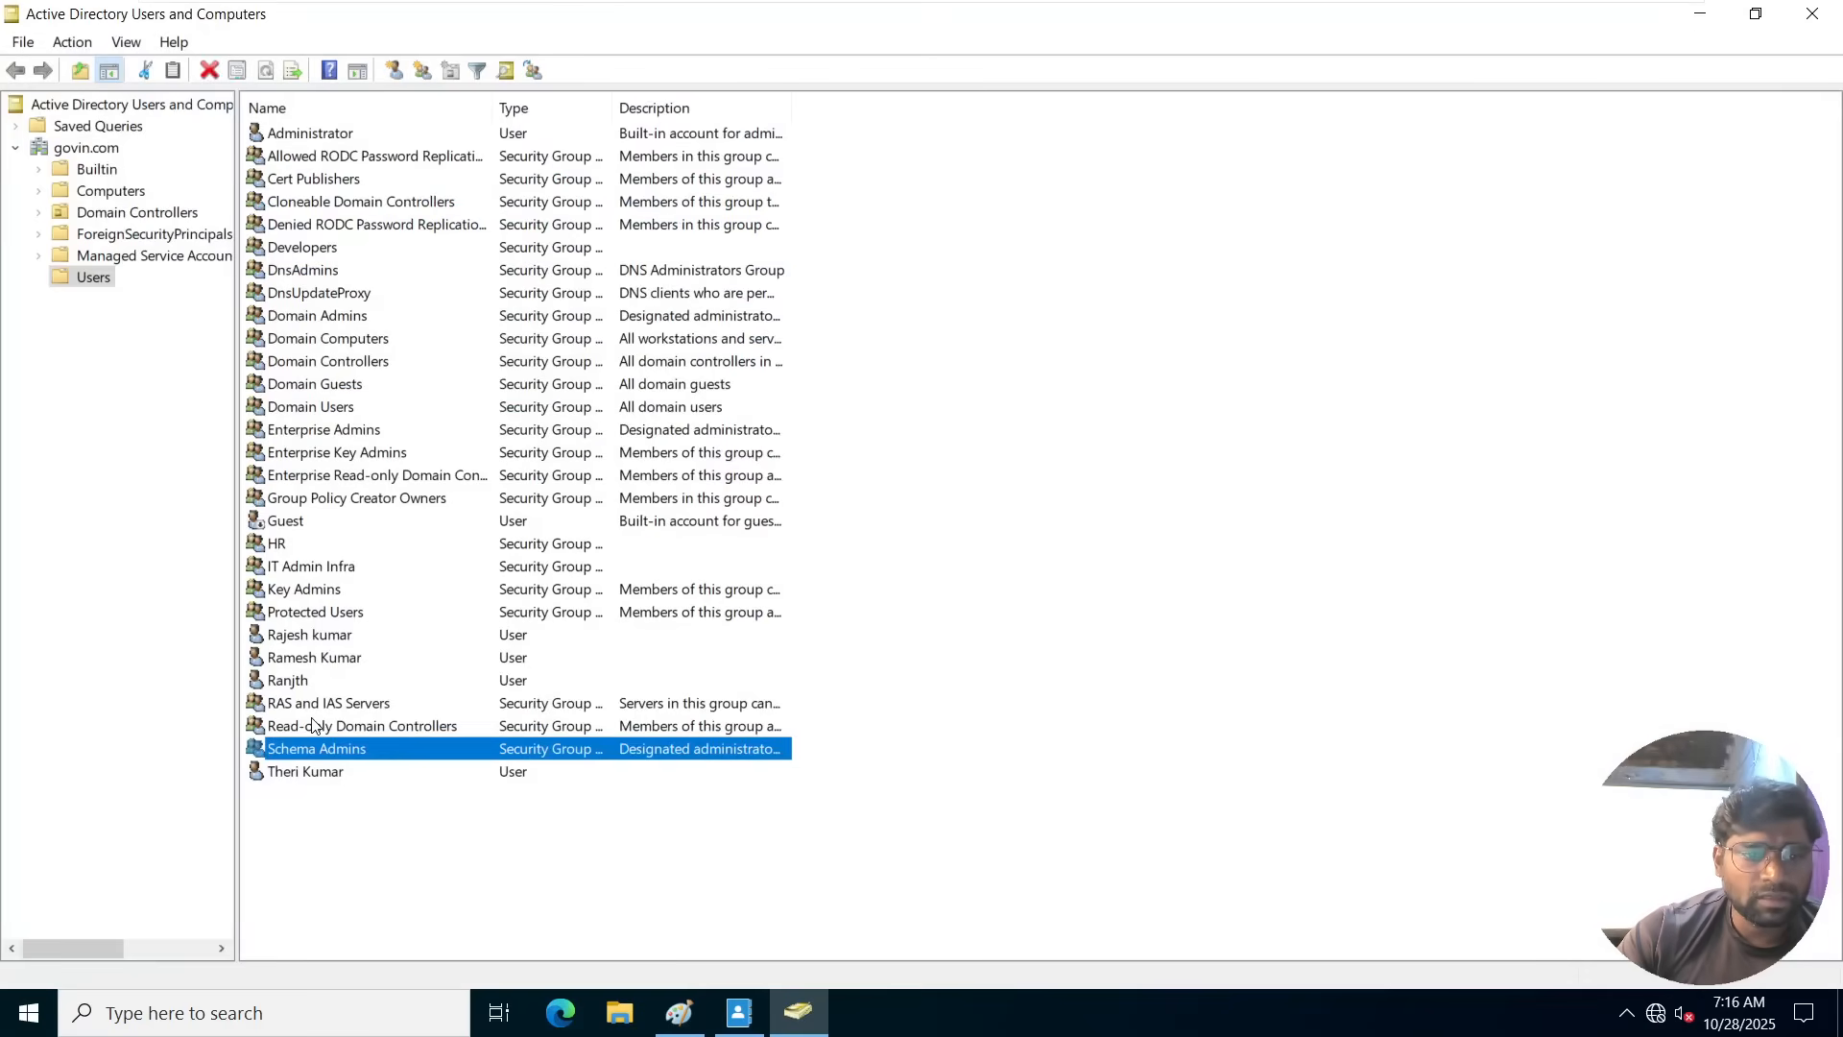
pyautogui.press('F2')
pyautogui.press('Escape')
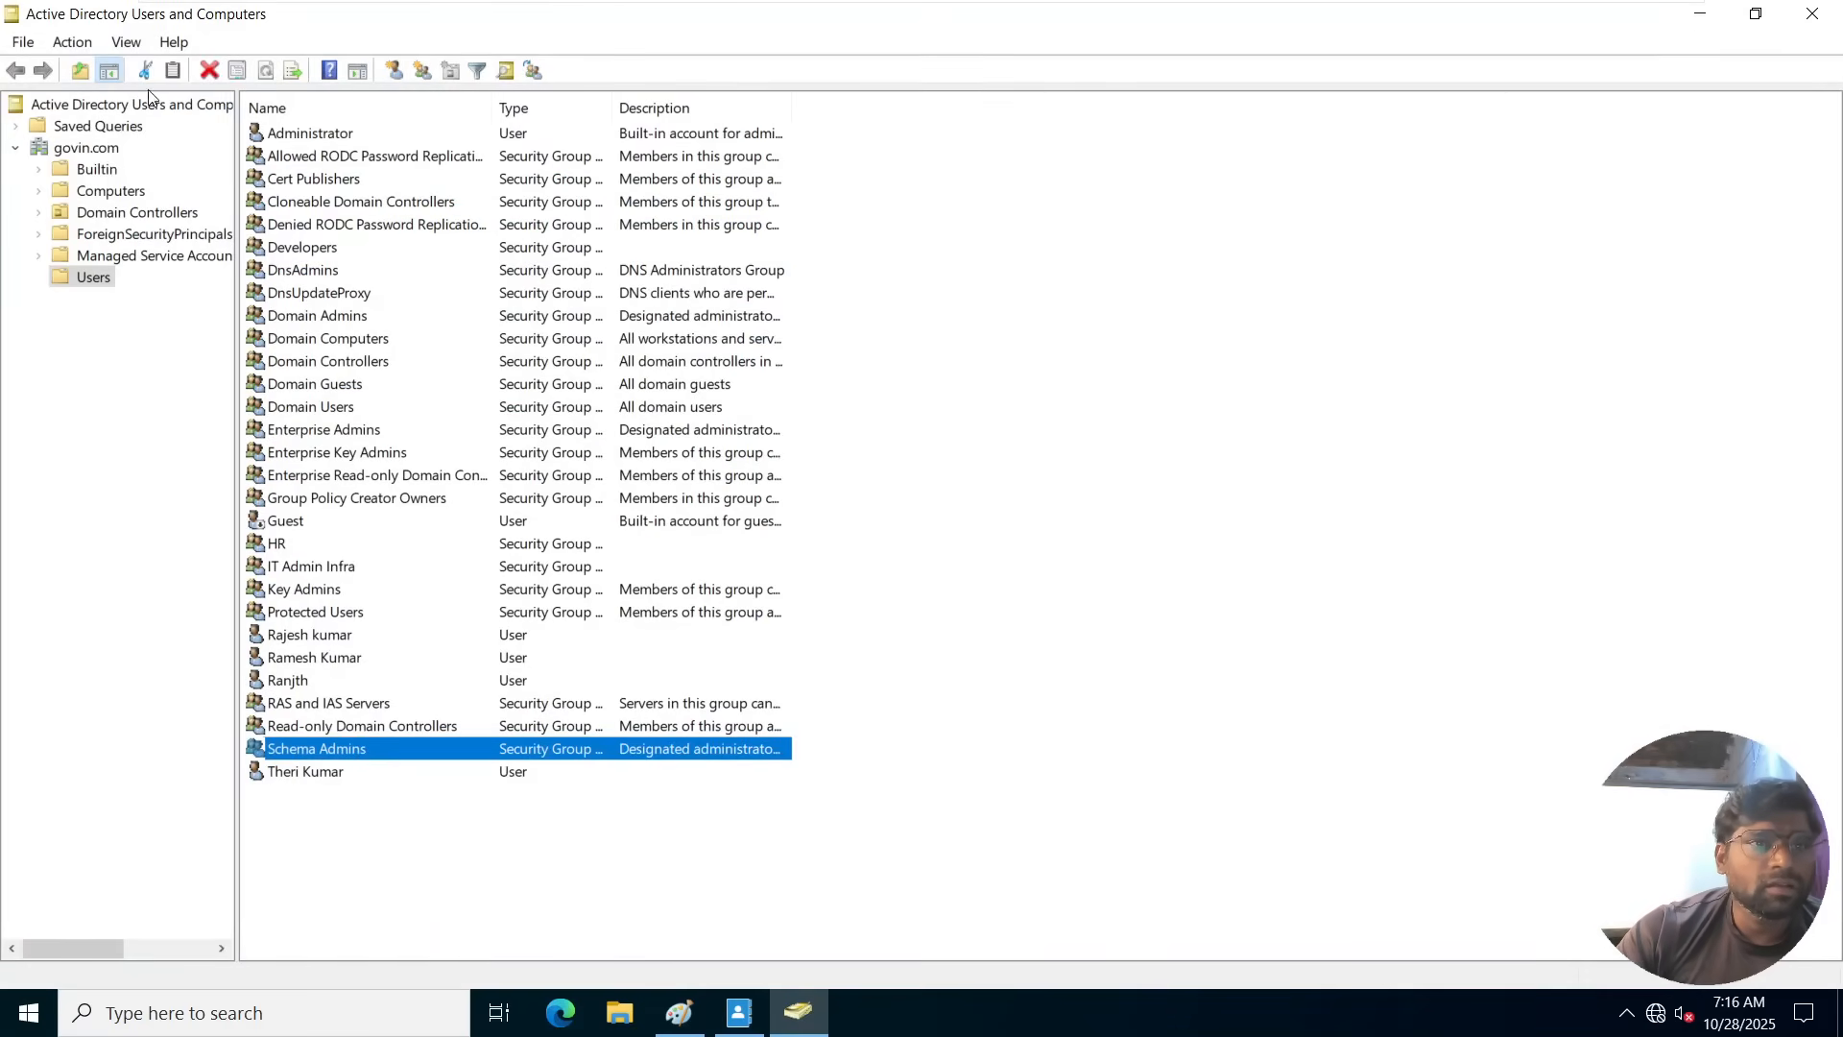
# Close and reopen Active Directory Users and Computers by running dsa.msc, and view the Support group's properties.
pyautogui.click(1811, 17)
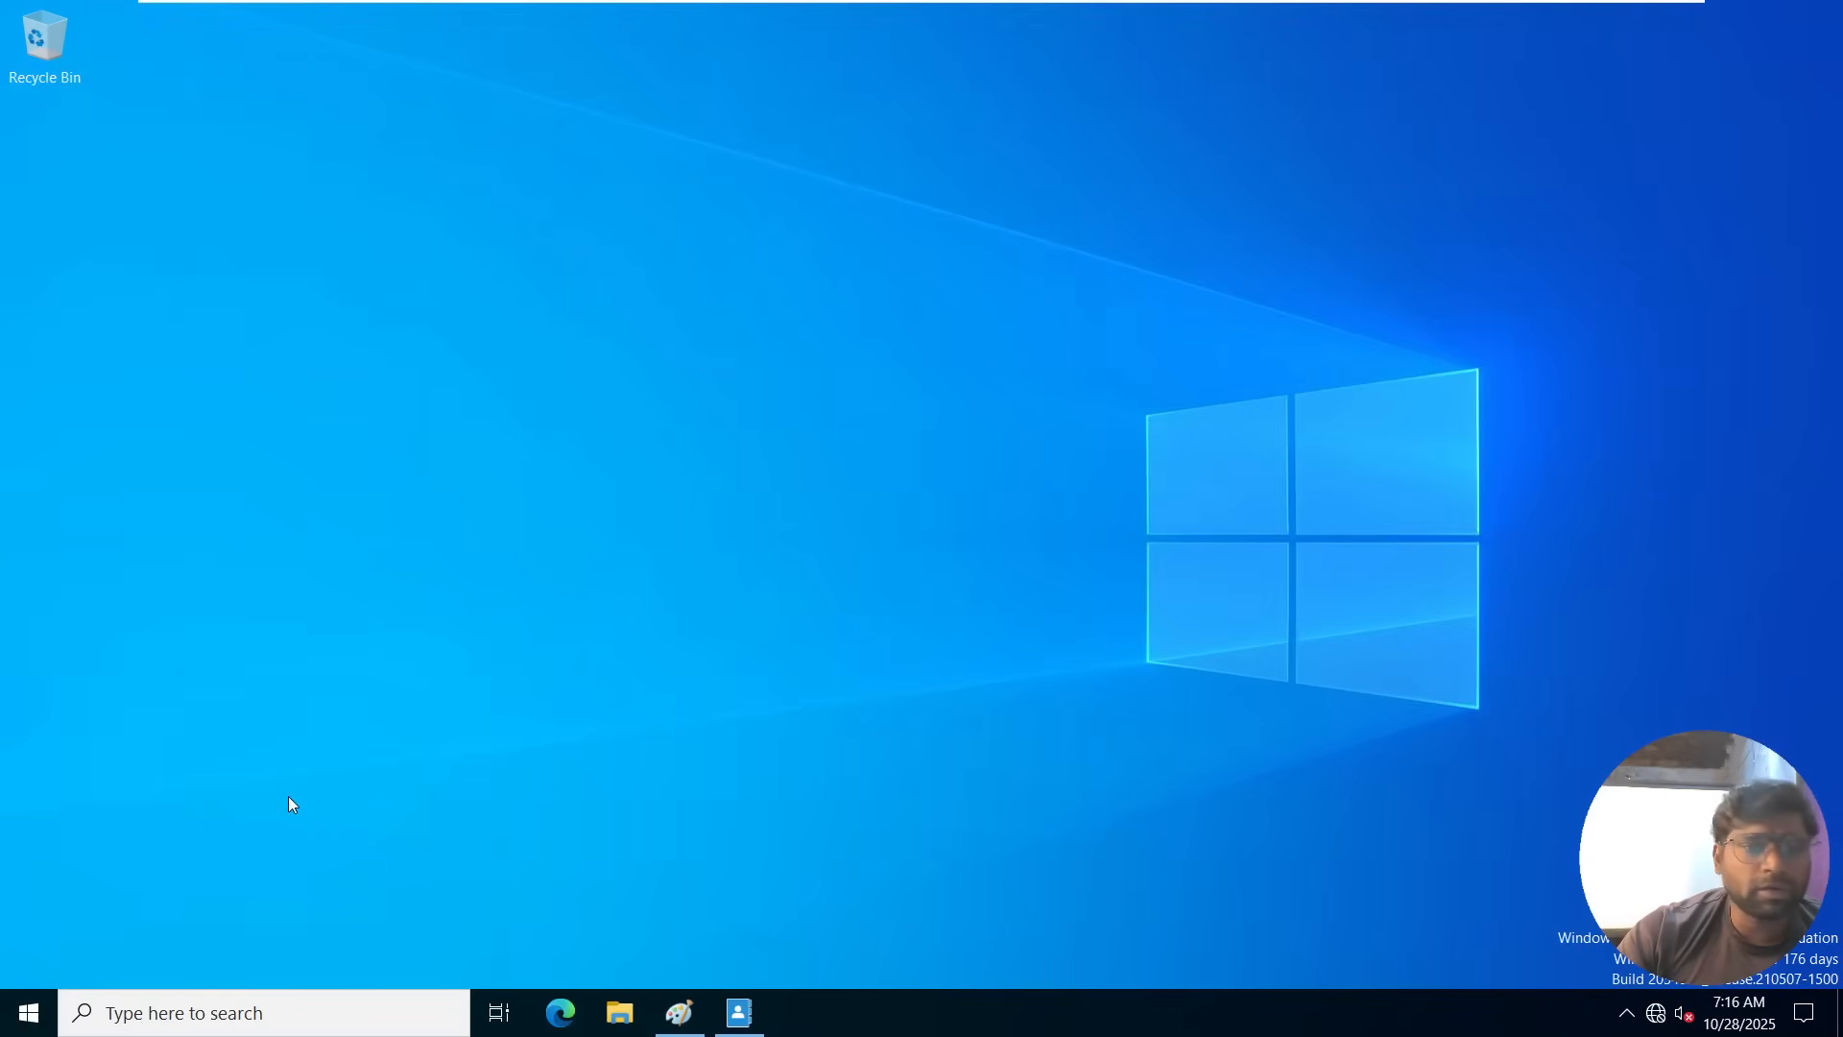
pyautogui.rightClick(3, 1015)
pyautogui.click(56, 887)
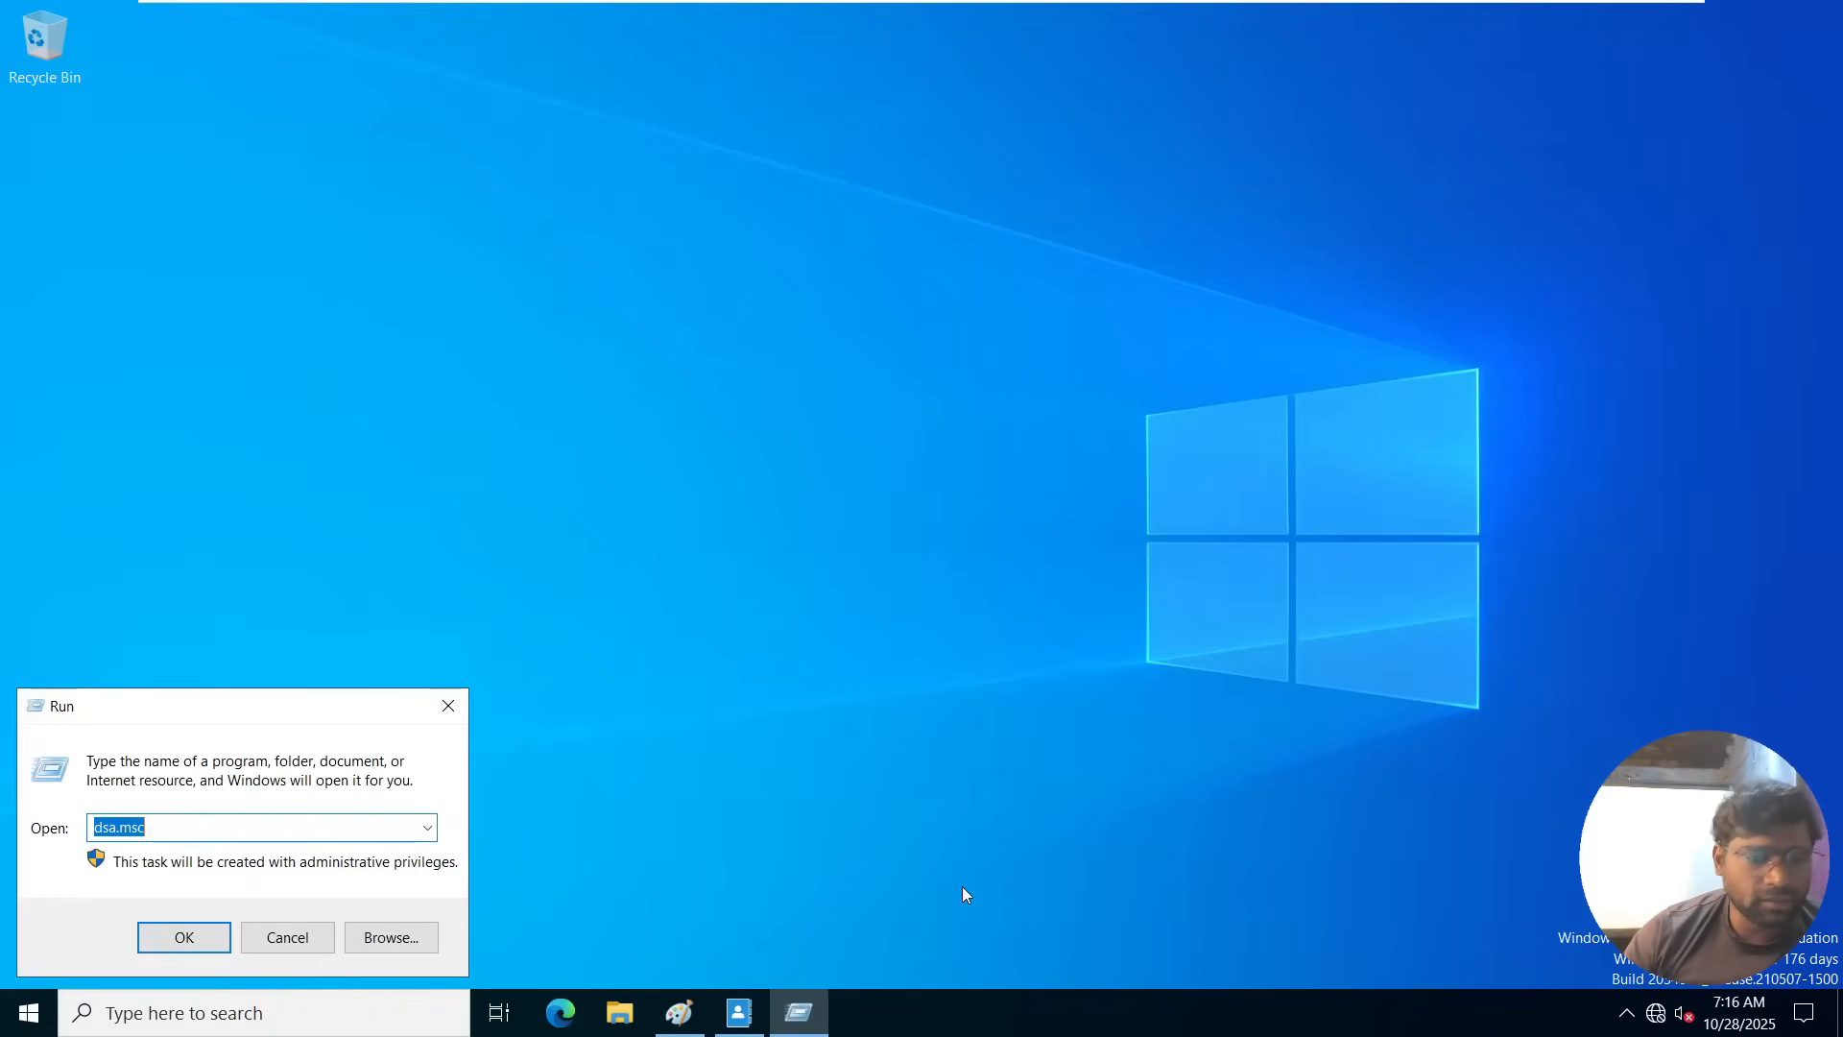
pyautogui.press('Return')
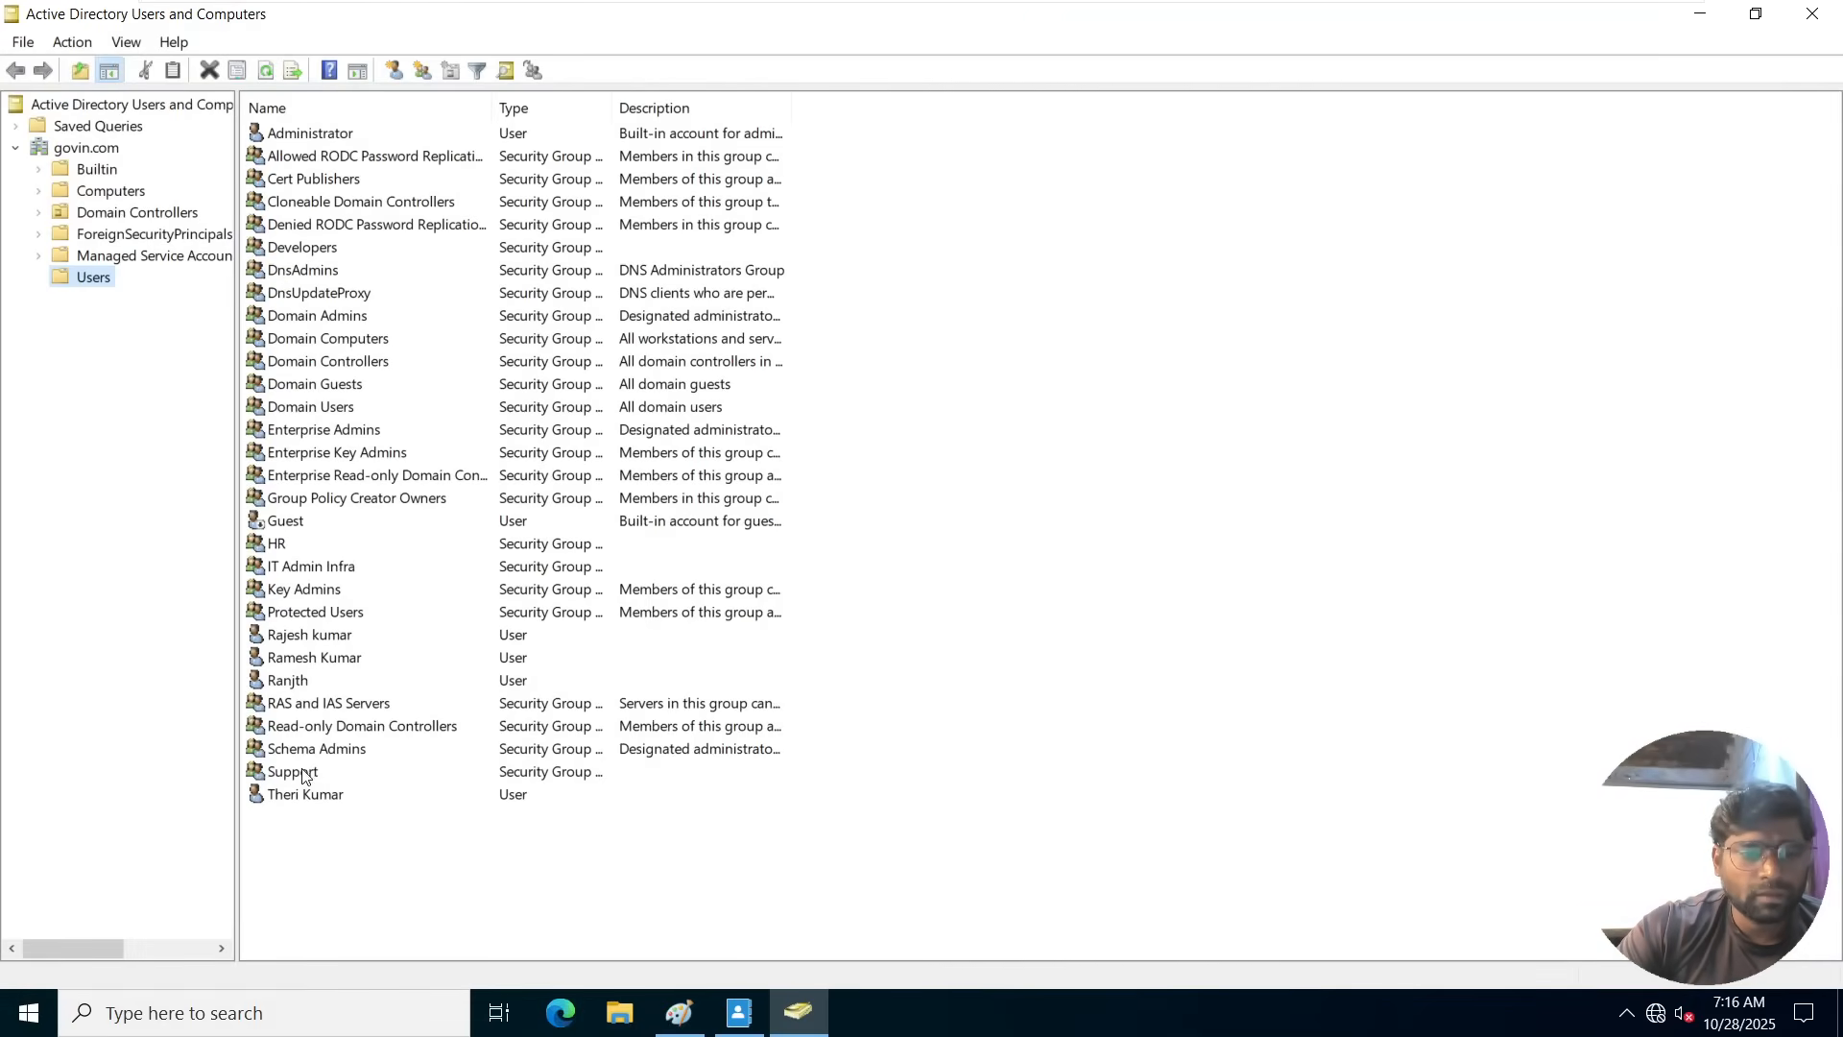
pyautogui.doubleClick(303, 775)
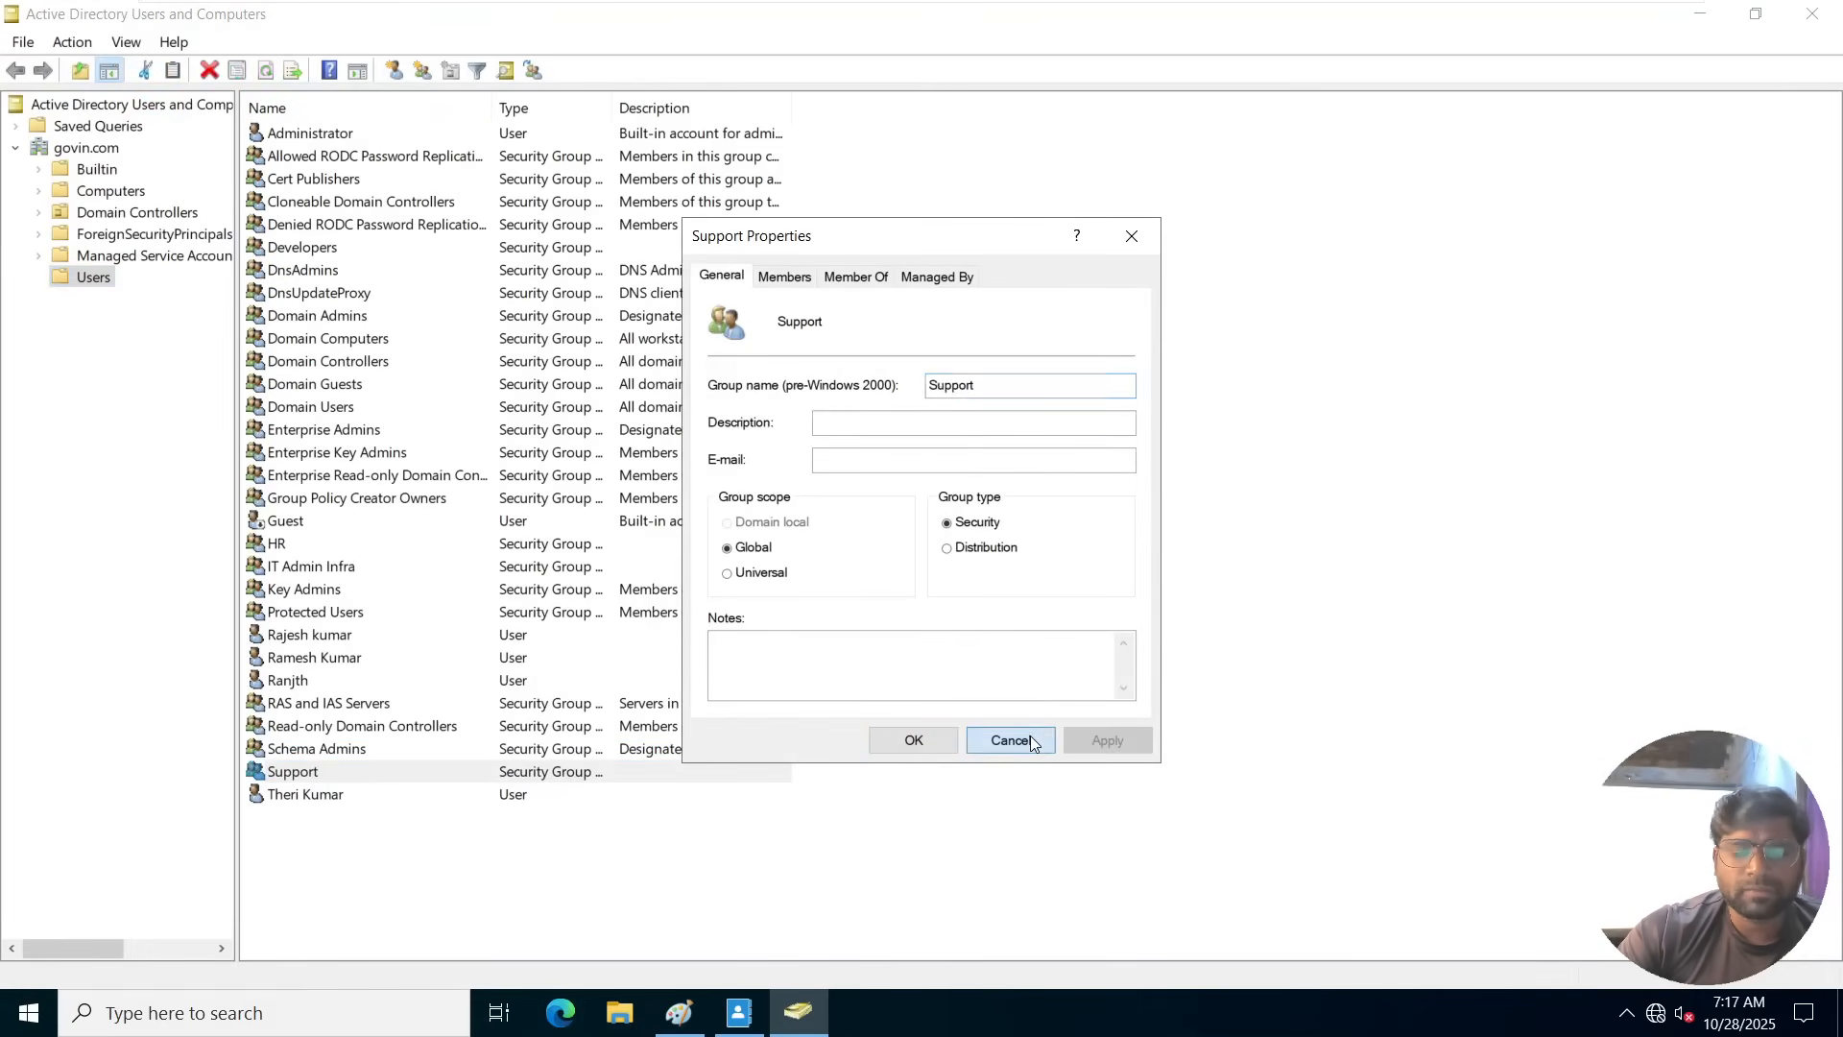
pyautogui.click(1015, 741)
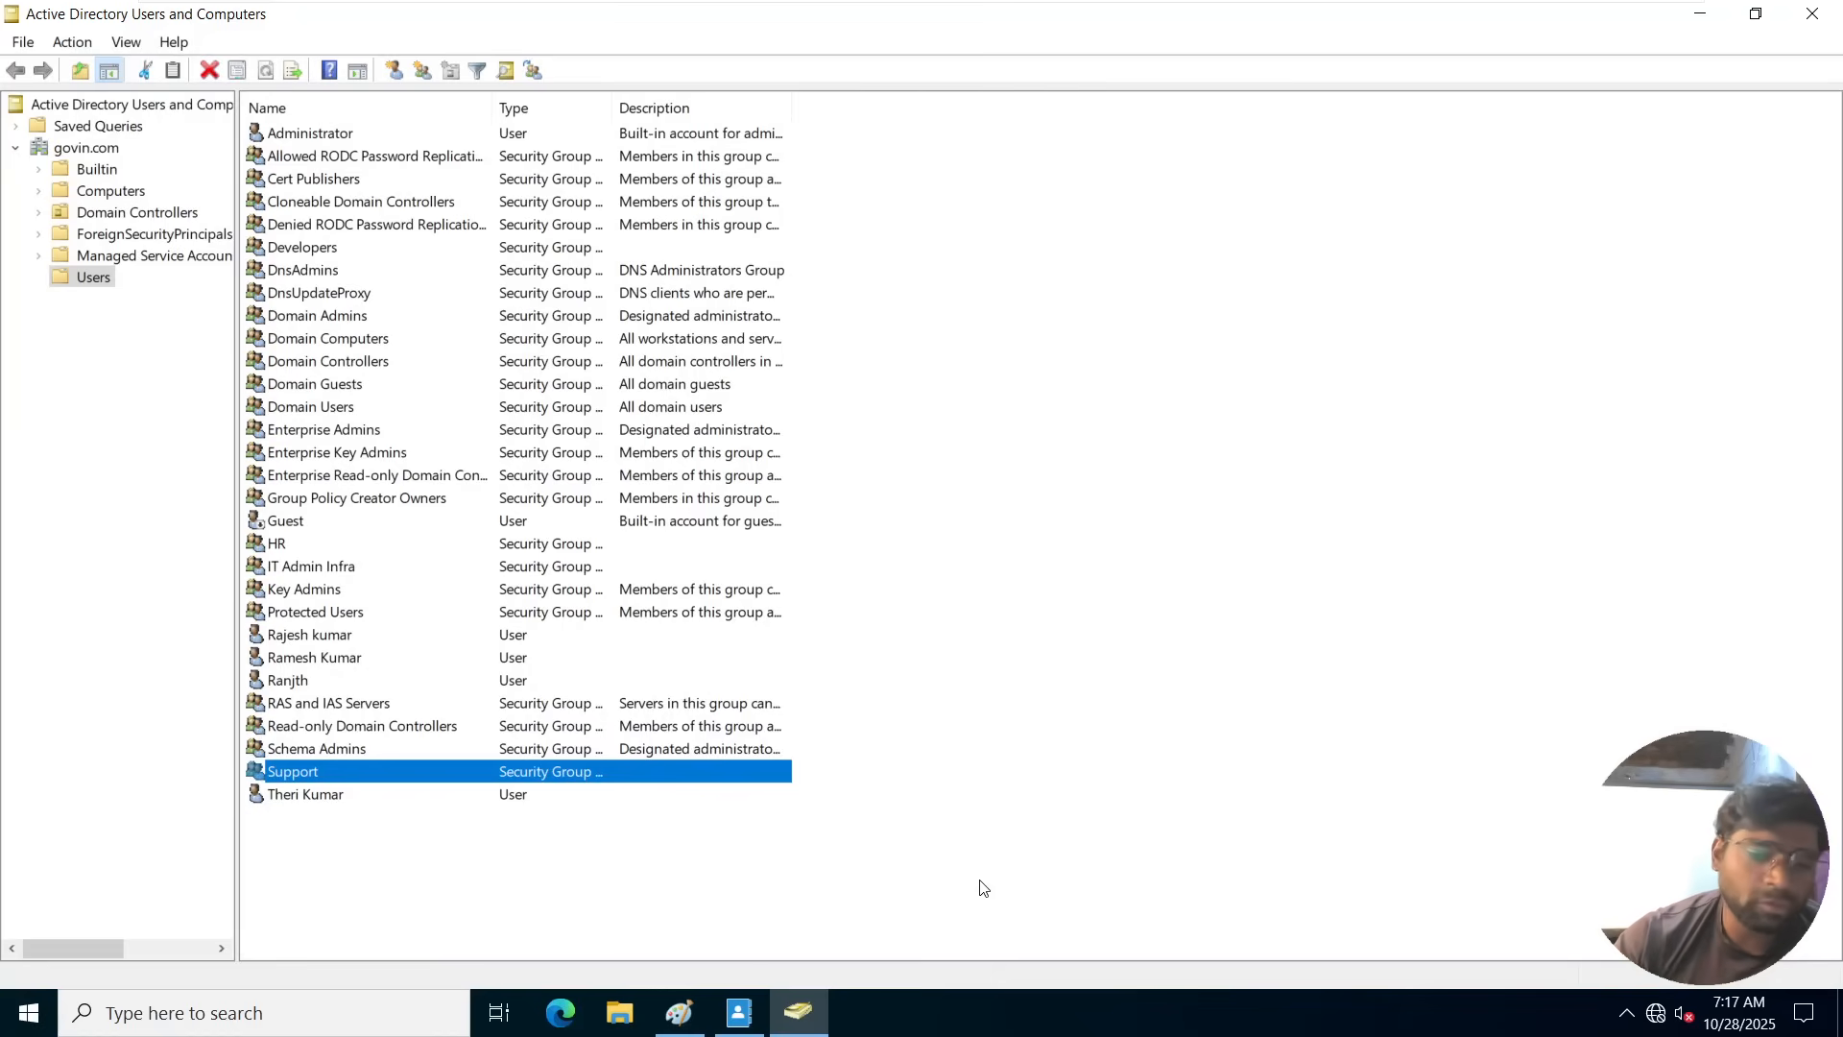
# Switch to Active Directory Administrative Center and display the containers of the govin (local) domain.
pyautogui.click(740, 1013)
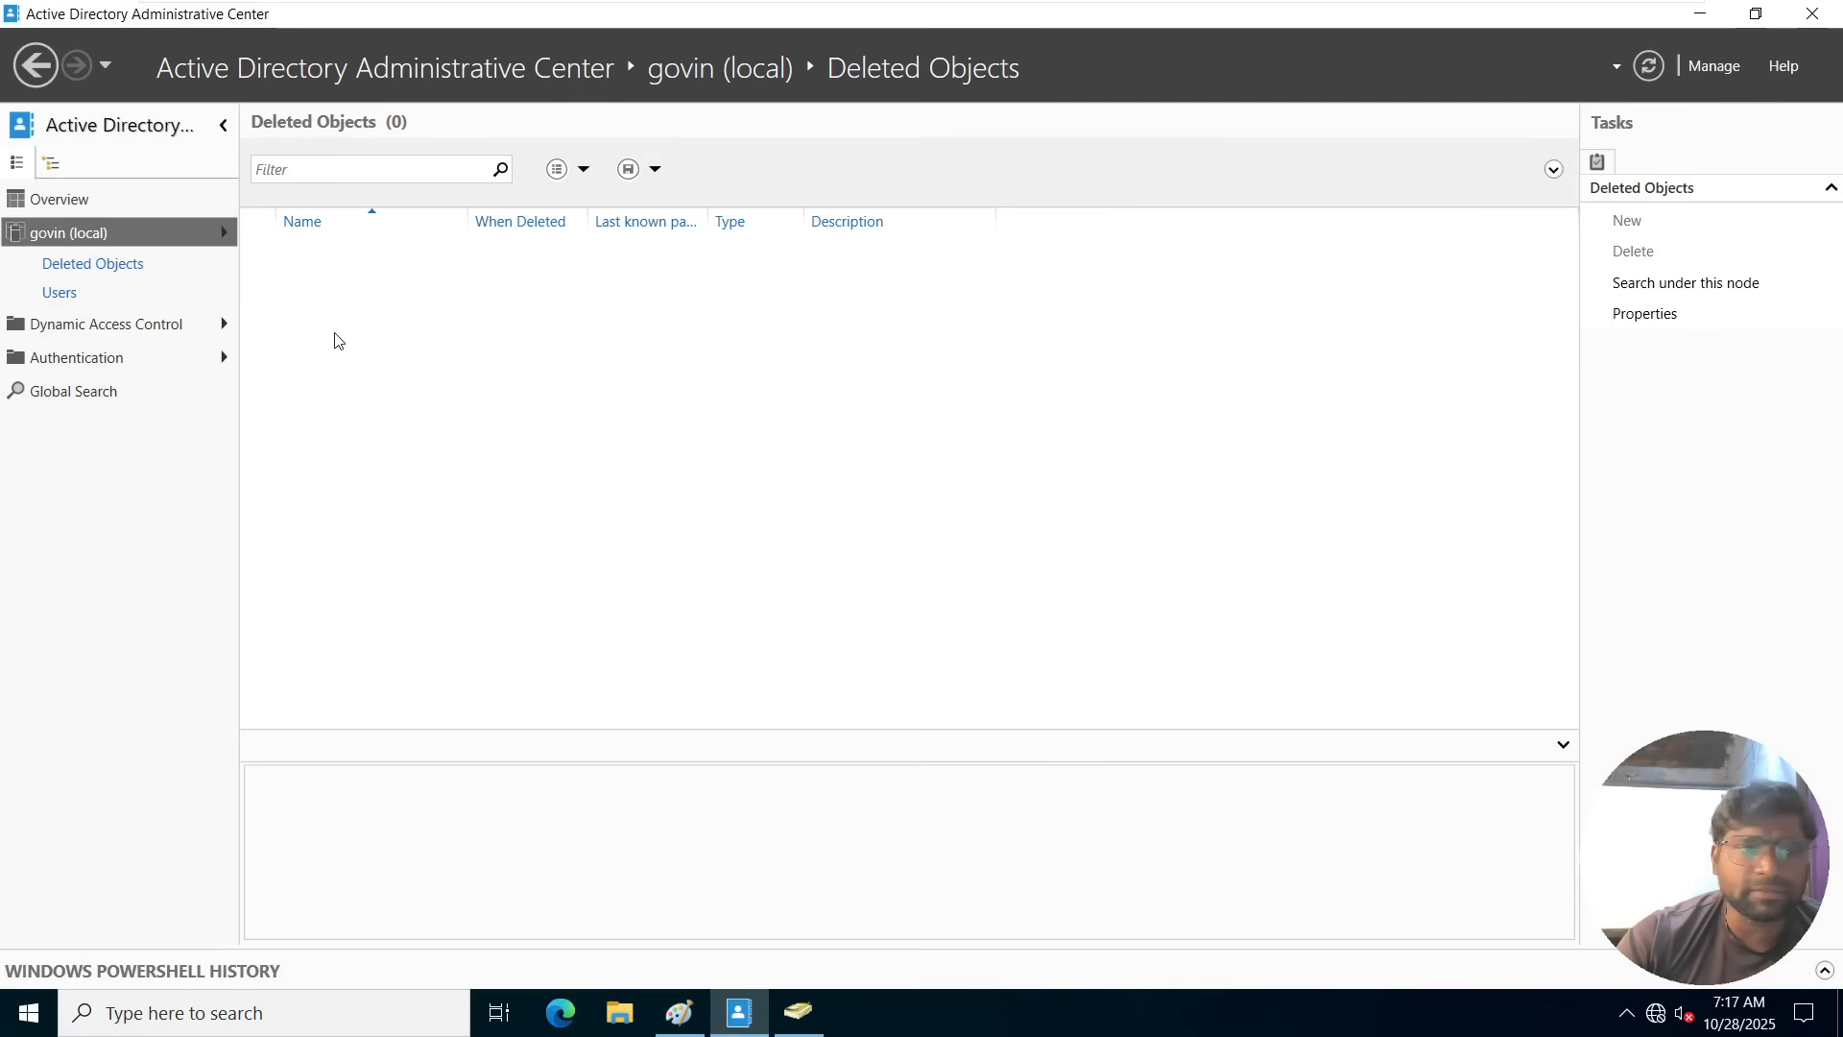
pyautogui.click(93, 239)
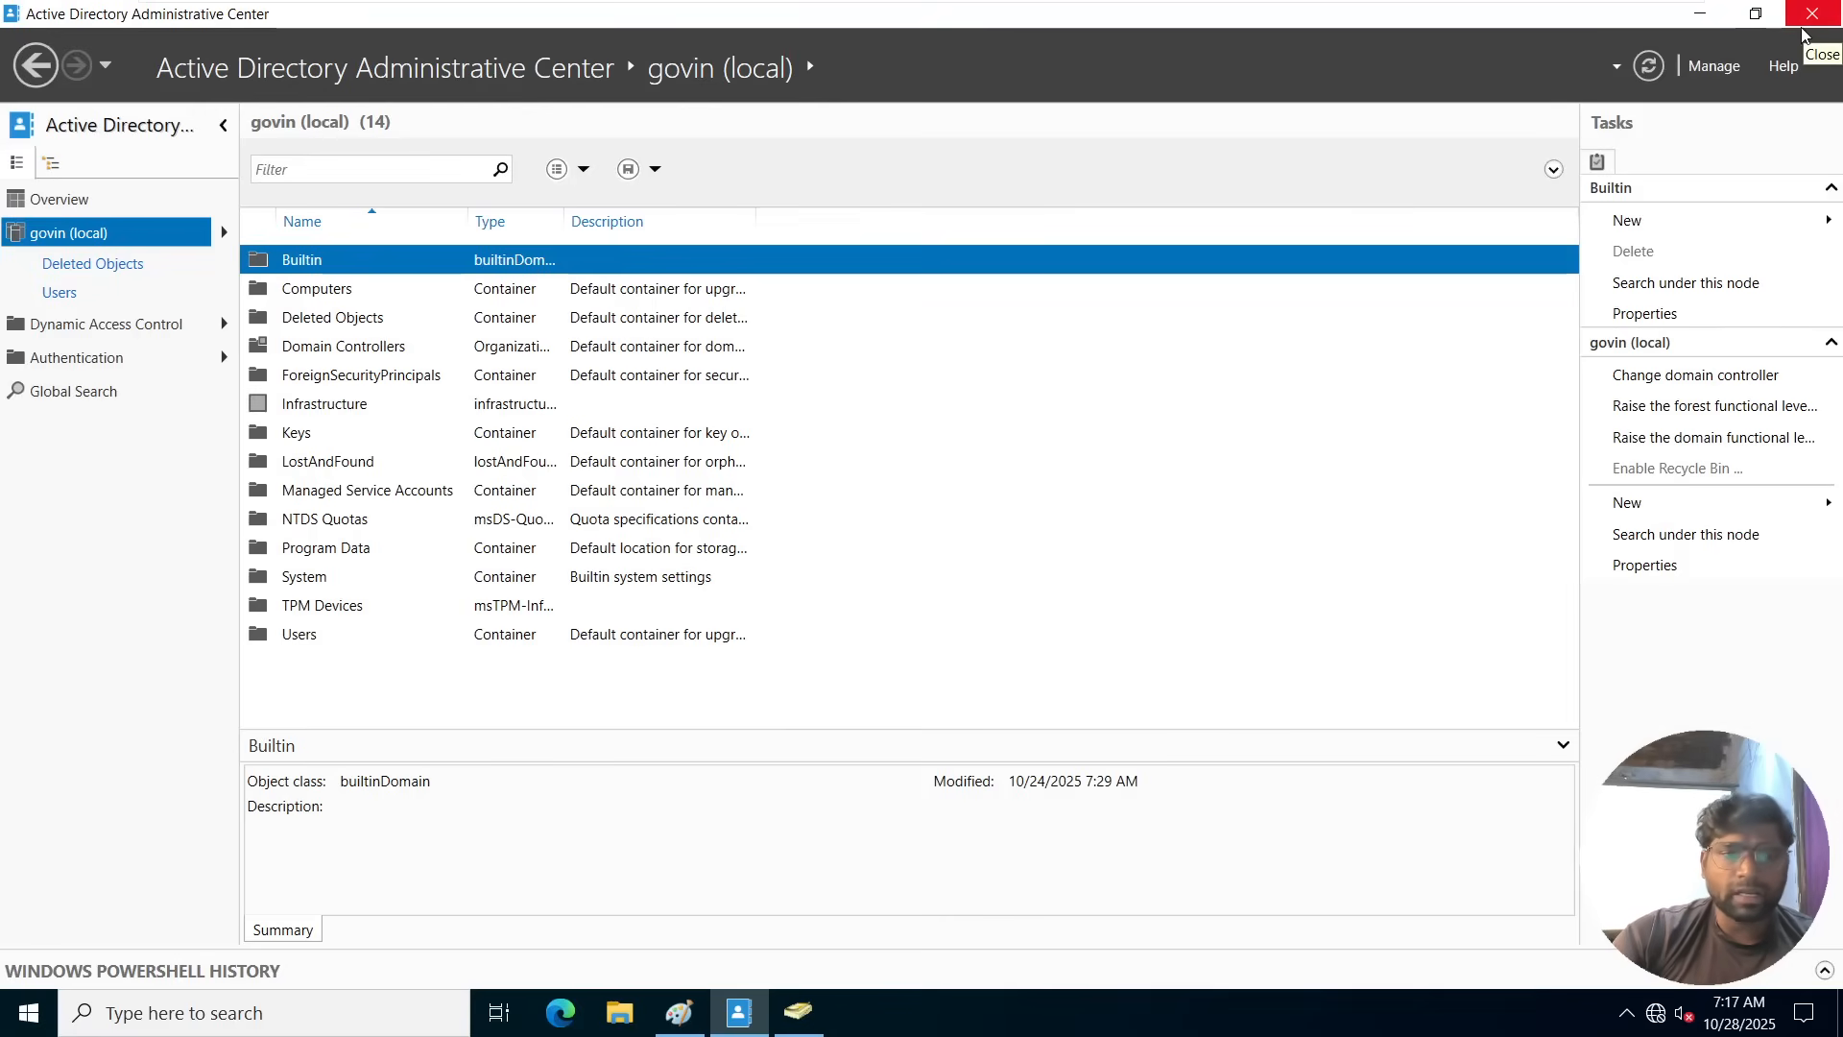
# Switch from the virtual machine to the Google Meet call and admit all participants waiting to join.
pyautogui.moveTo(1534, 8)
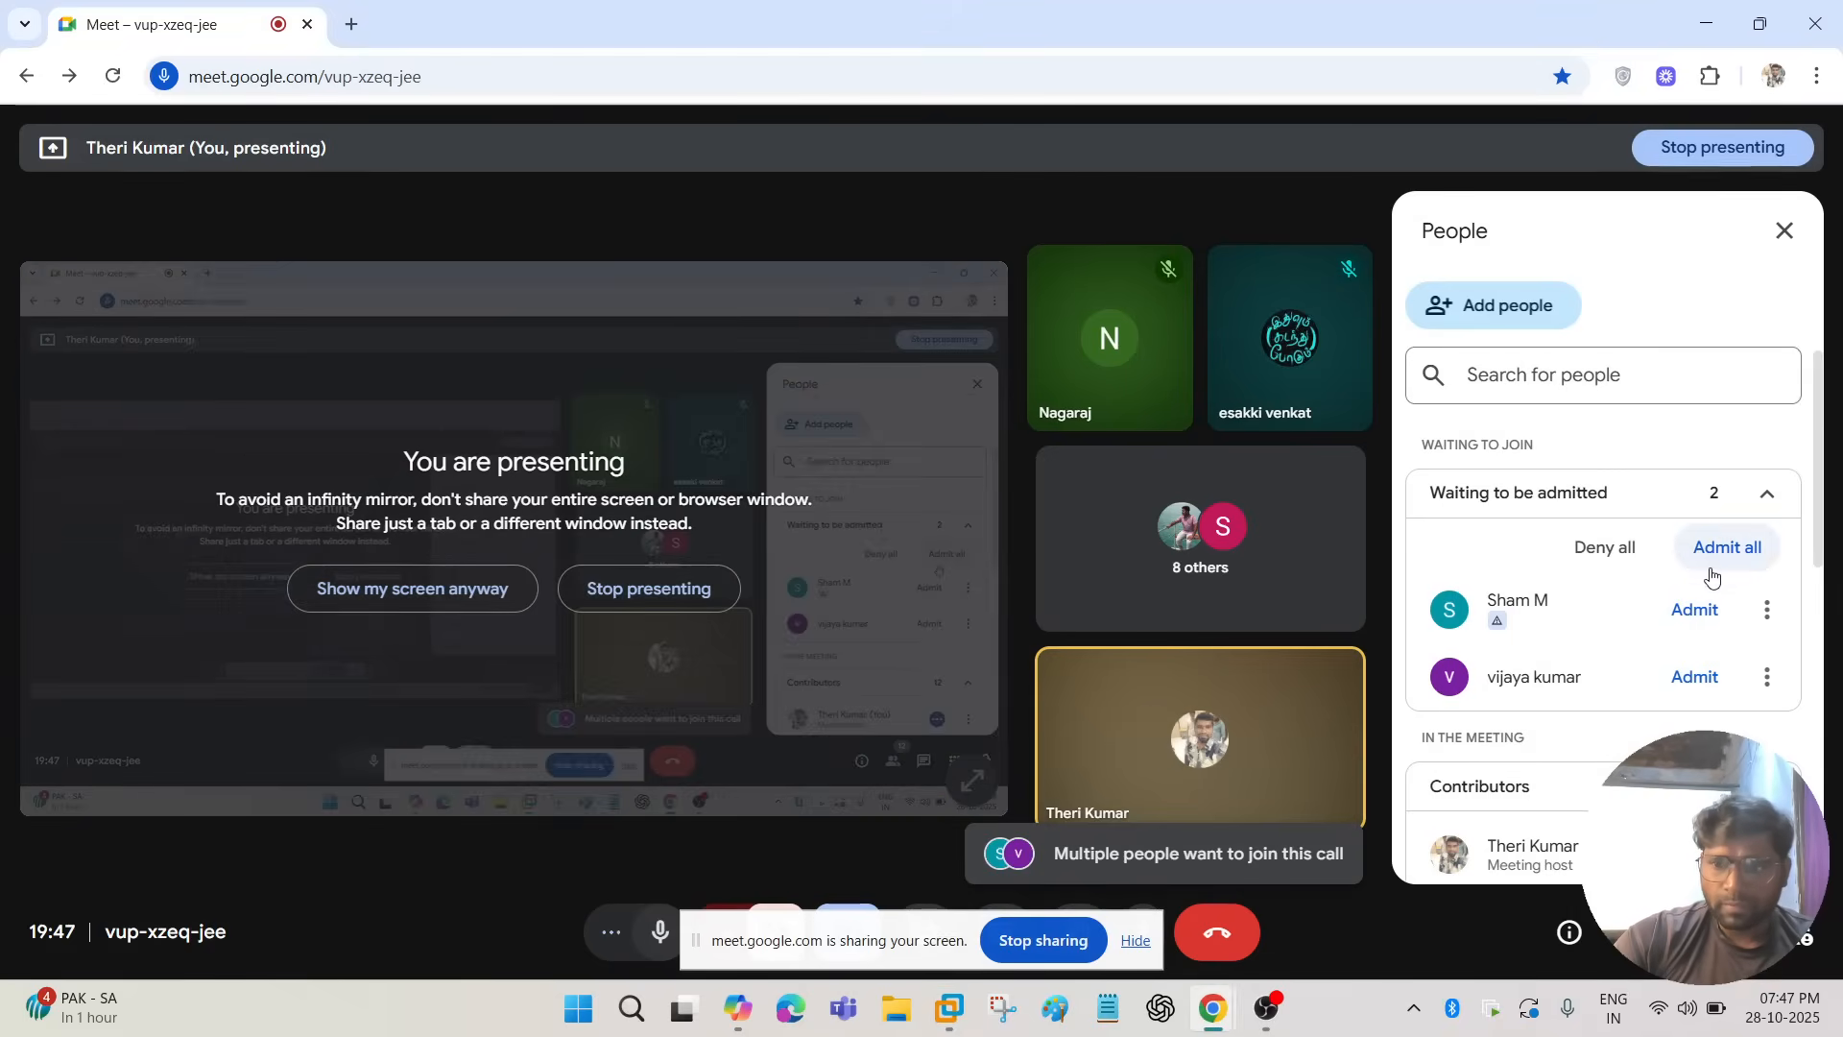
pyautogui.click(1711, 575)
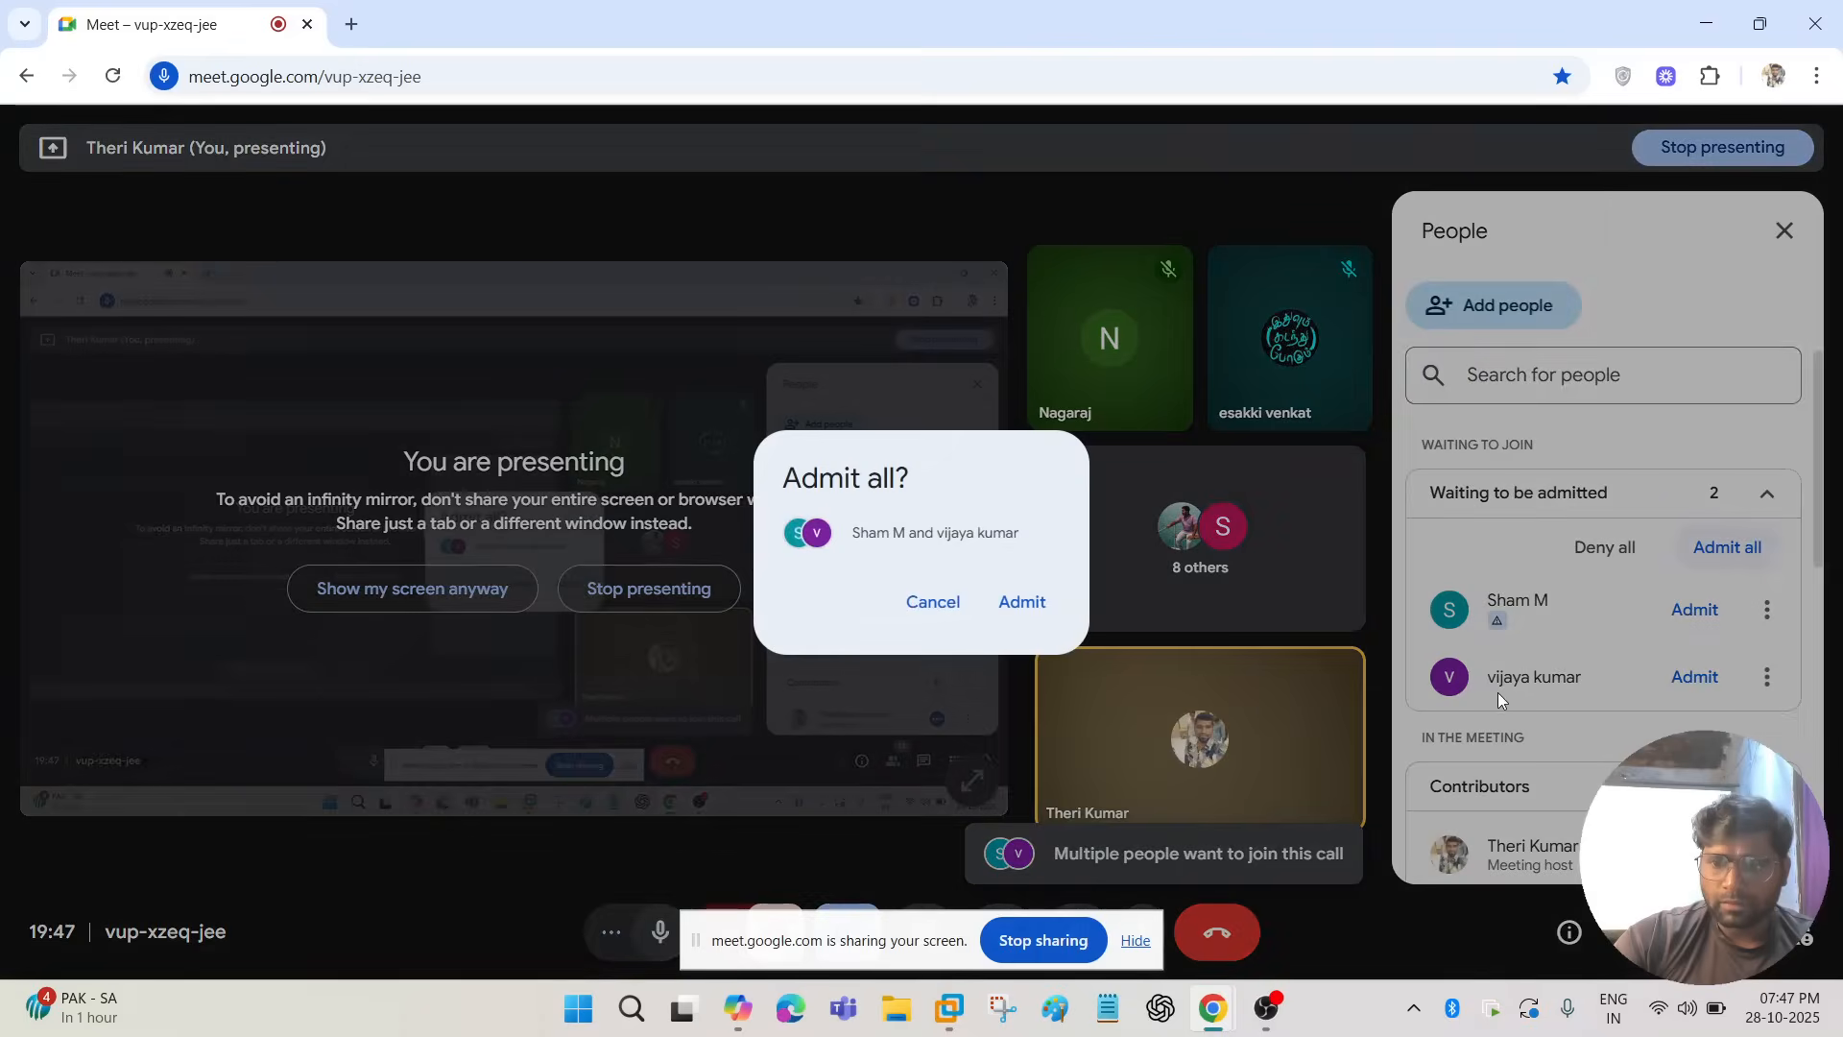
pyautogui.click(1008, 605)
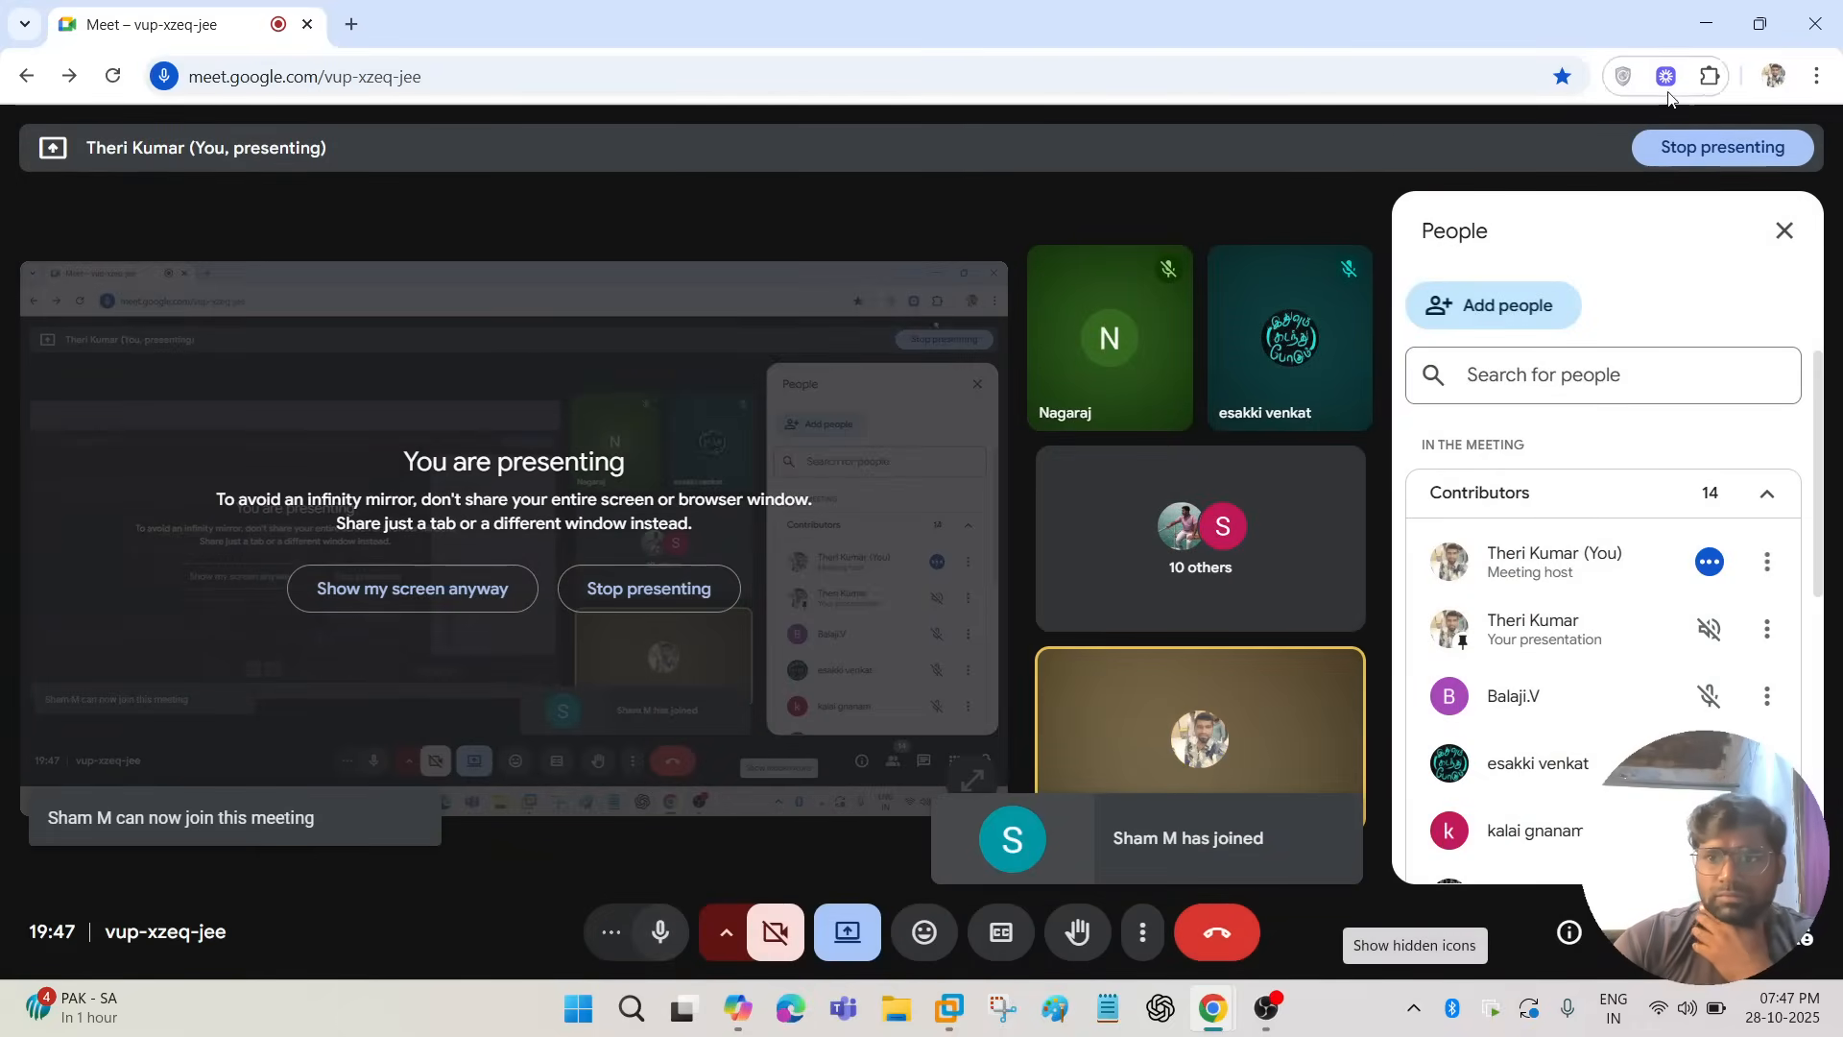
pyautogui.click(1706, 24)
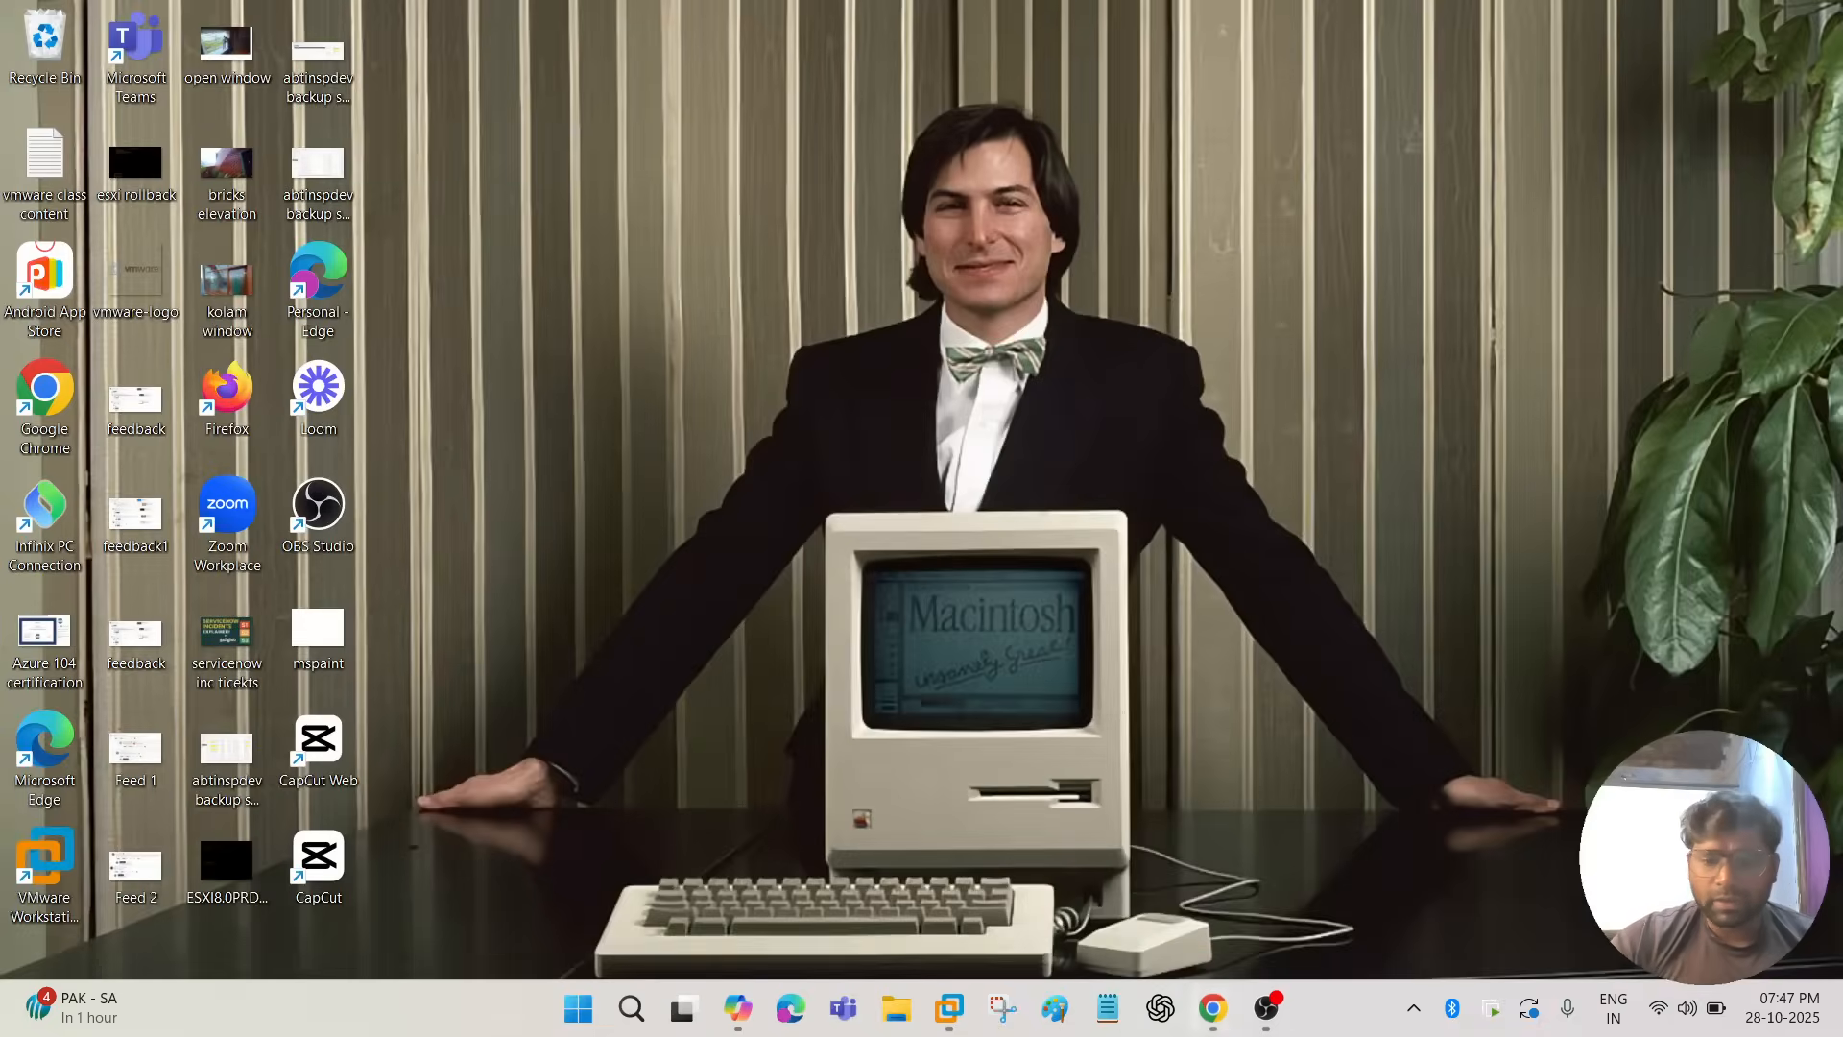
pyautogui.moveTo(1214, 1010)
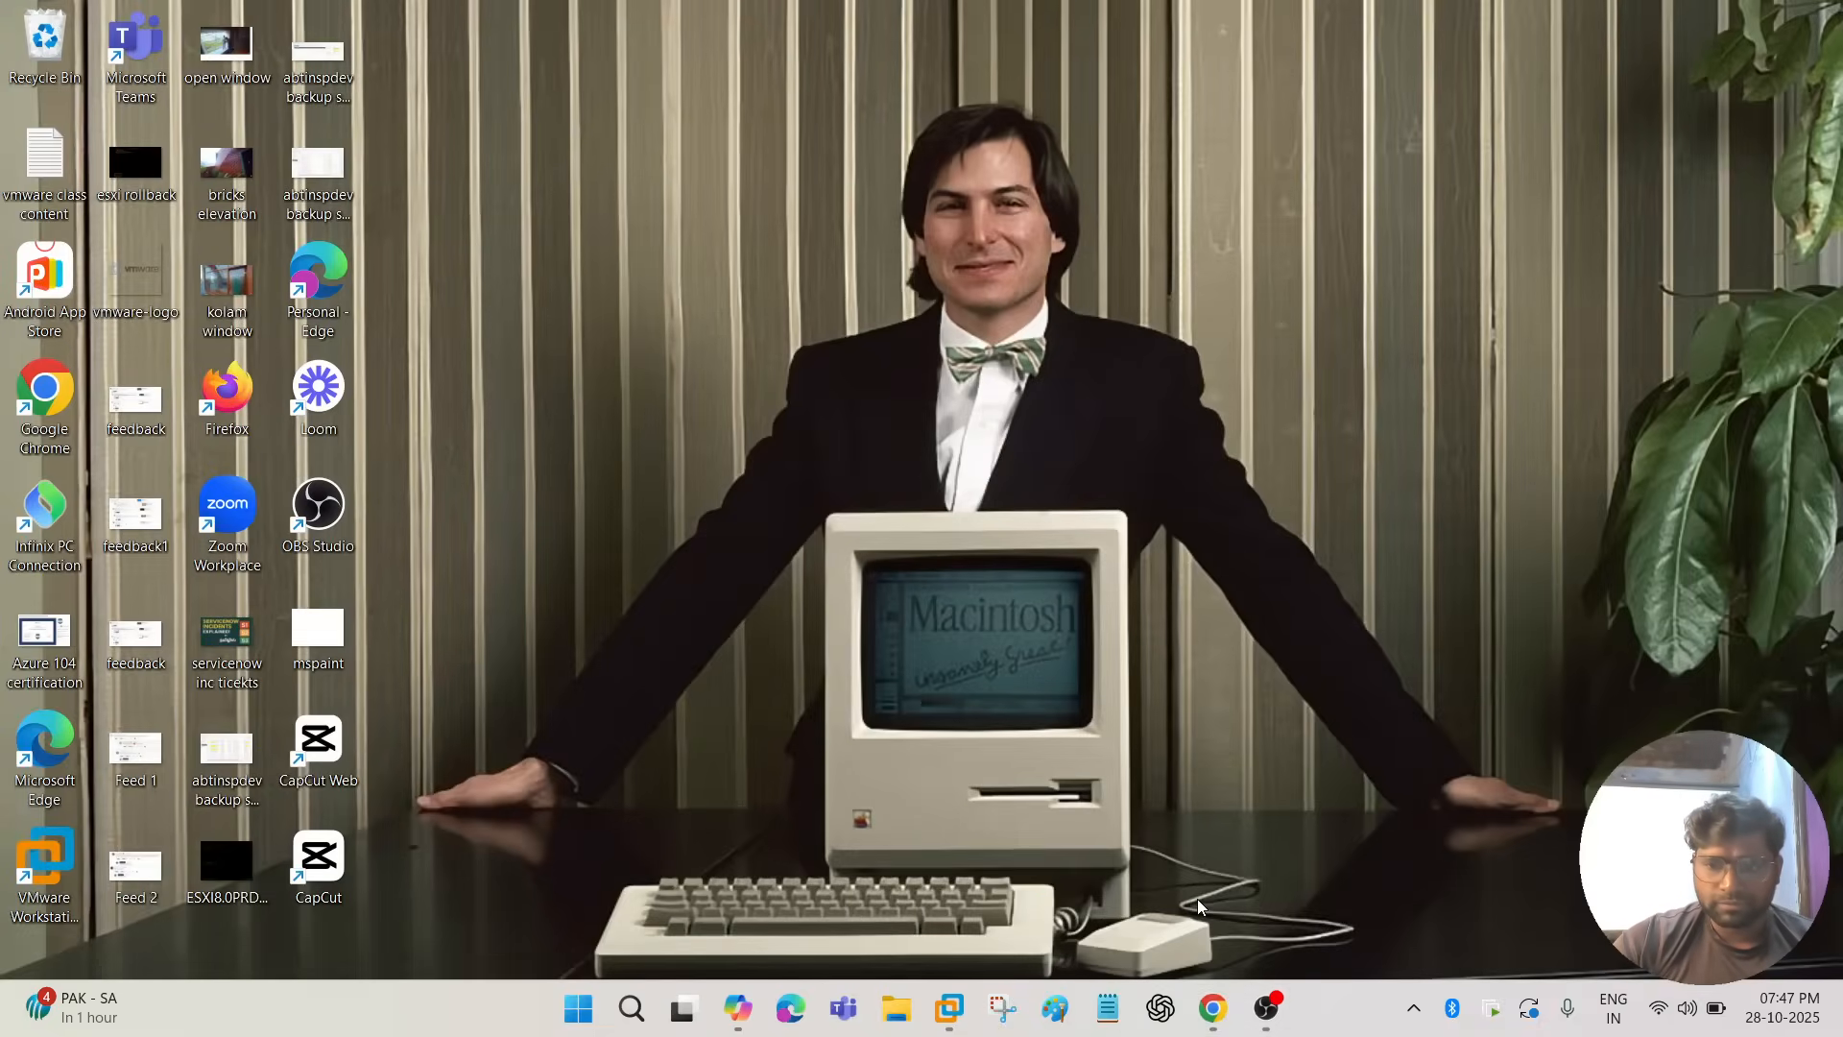
pyautogui.click(1258, 903)
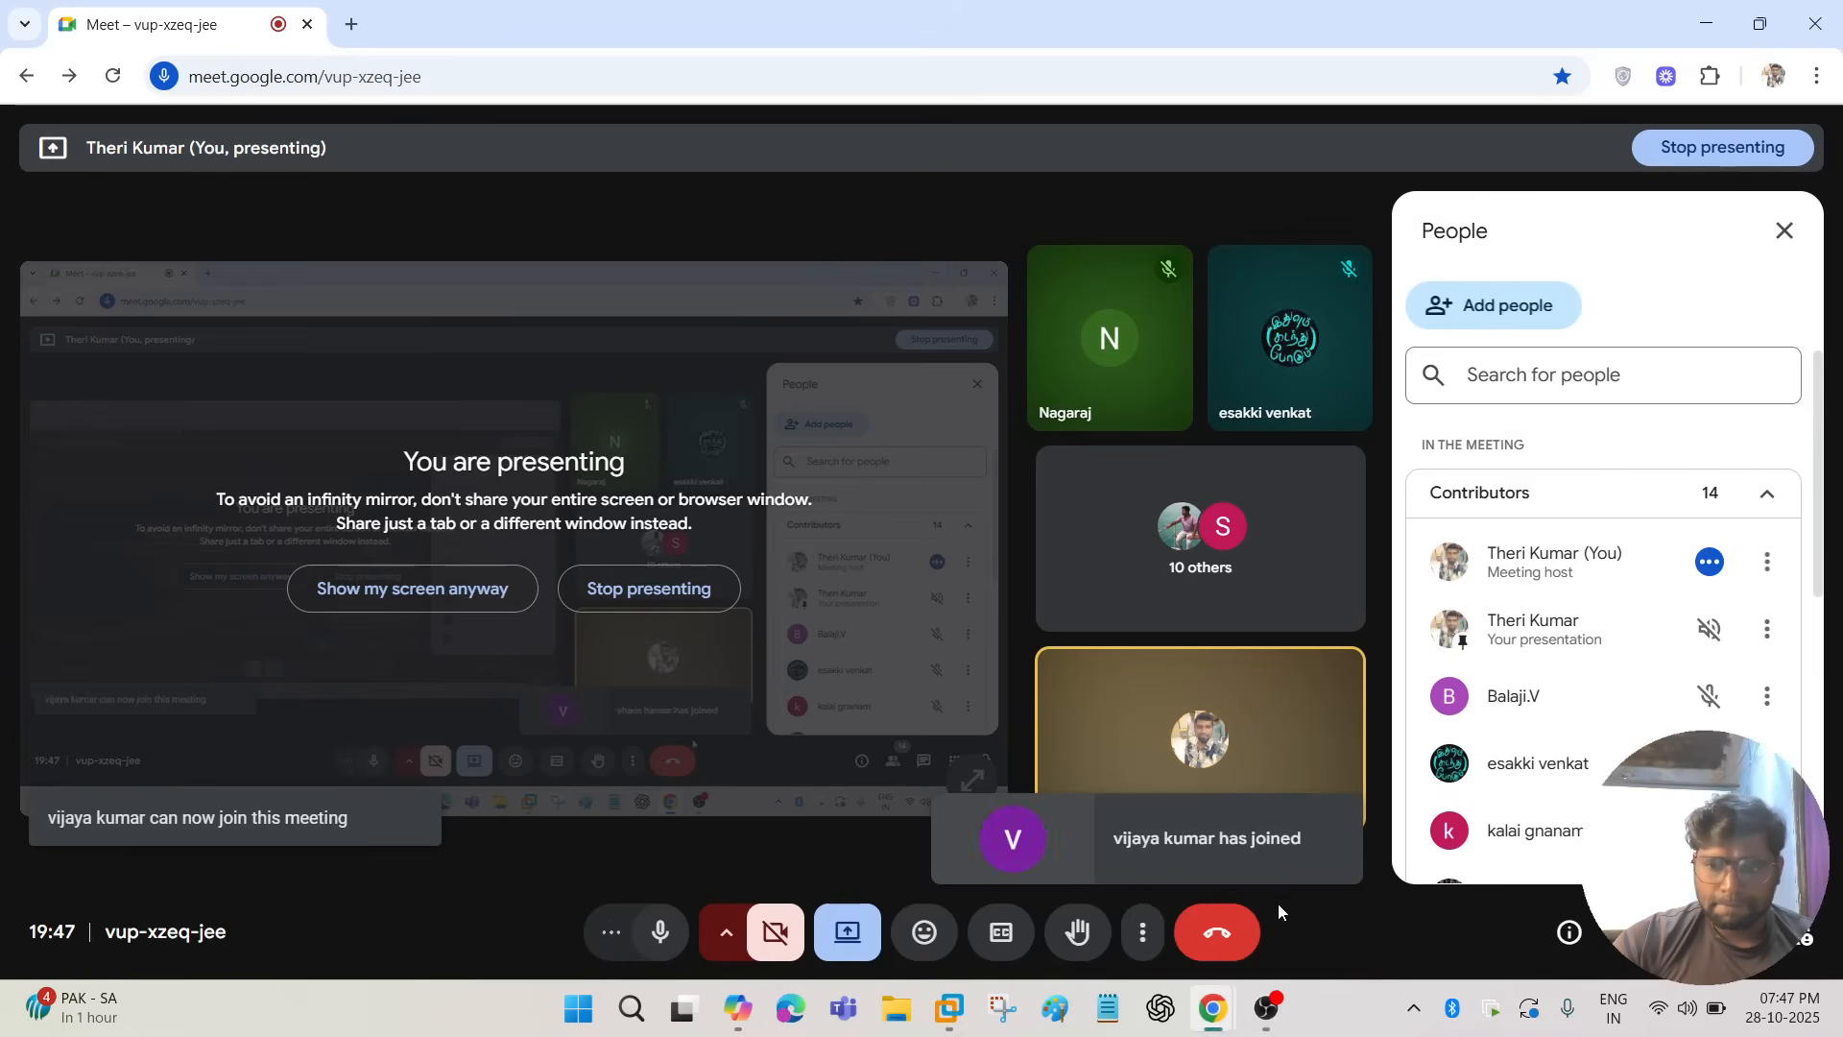